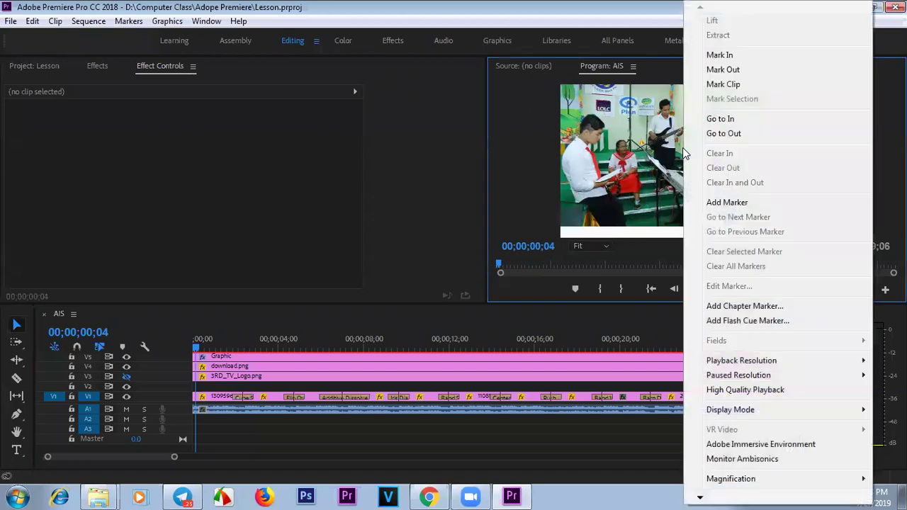
# - Turn on safe margins in the Program monitor, preview the AIS sequence in full screen, and return to the workspace
pyautogui.moveTo(701, 496)
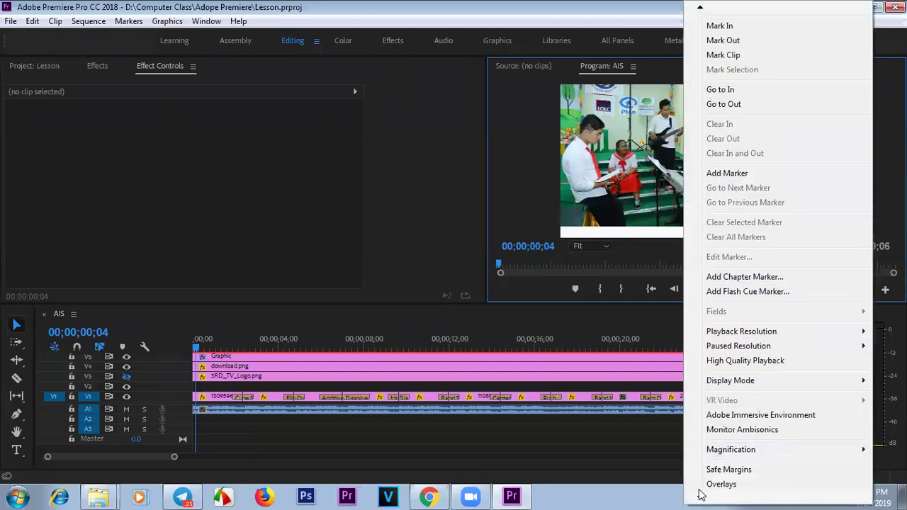
pyautogui.click(730, 451)
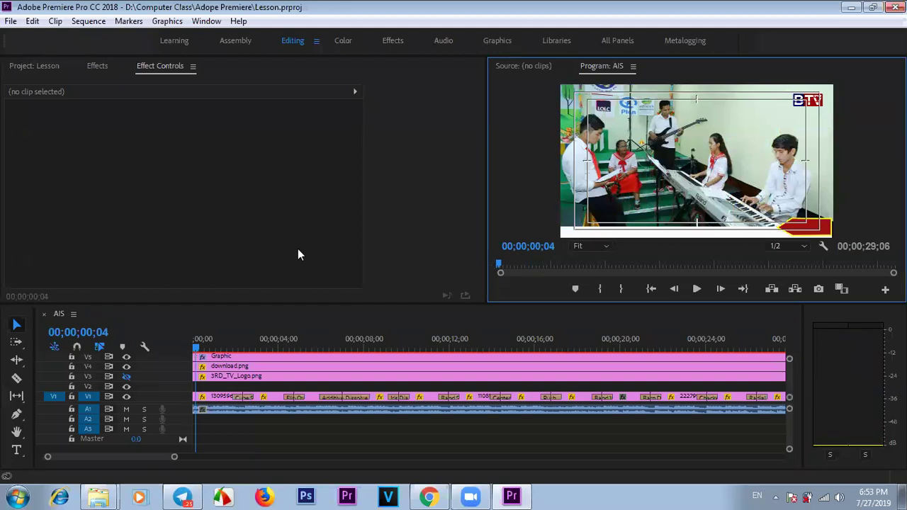
pyautogui.hotkey('ctrl', '`')
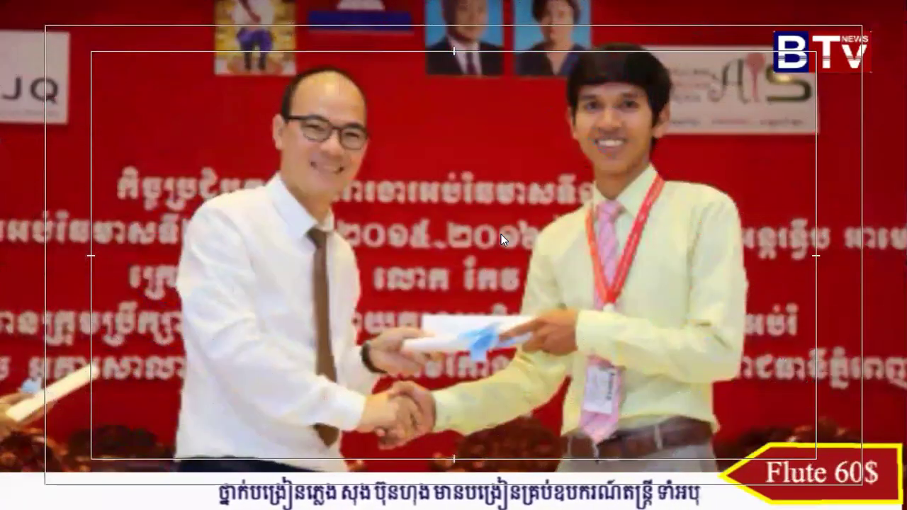
pyautogui.press('Escape')
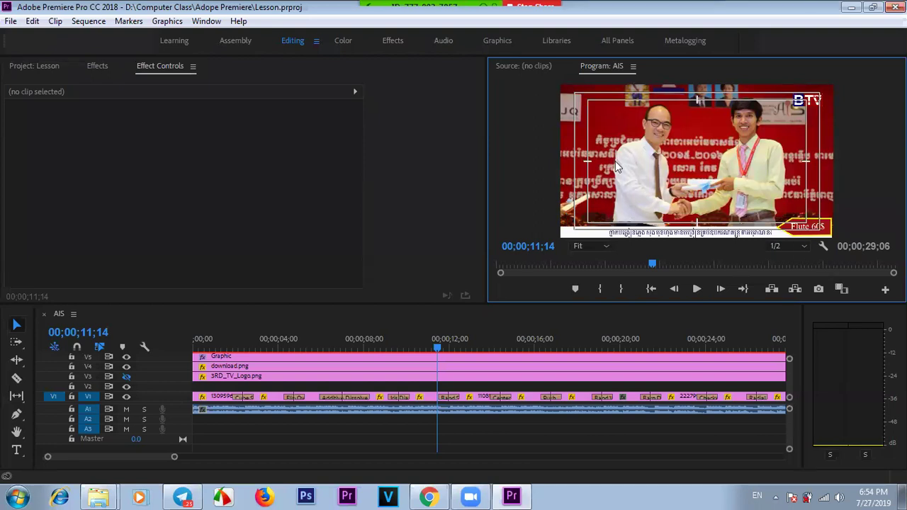
# - Review the playback resolution options of the Program monitor and return to the AIS timeline
pyautogui.click(789, 248)
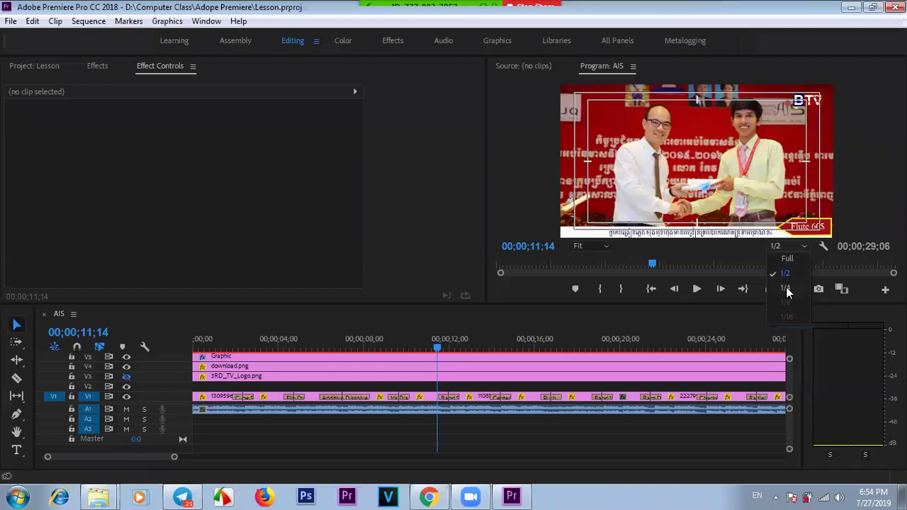
pyautogui.click(695, 189)
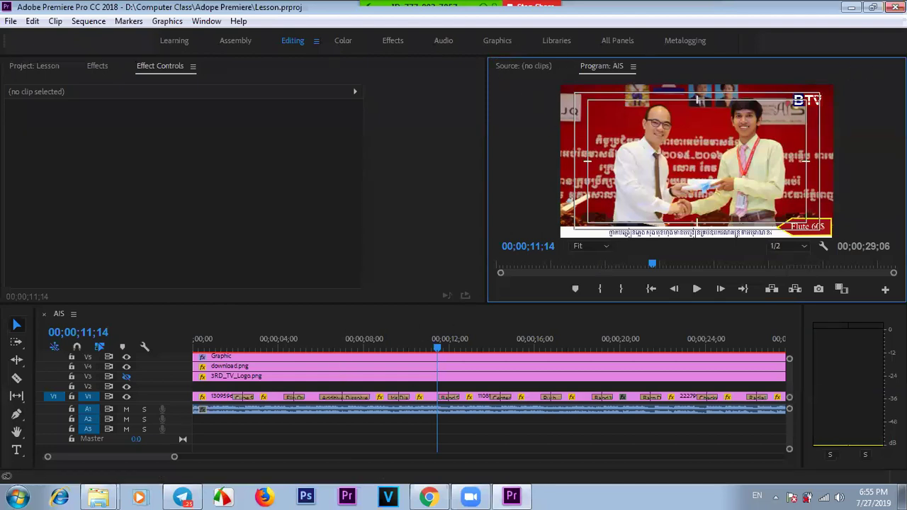
pyautogui.click(275, 319)
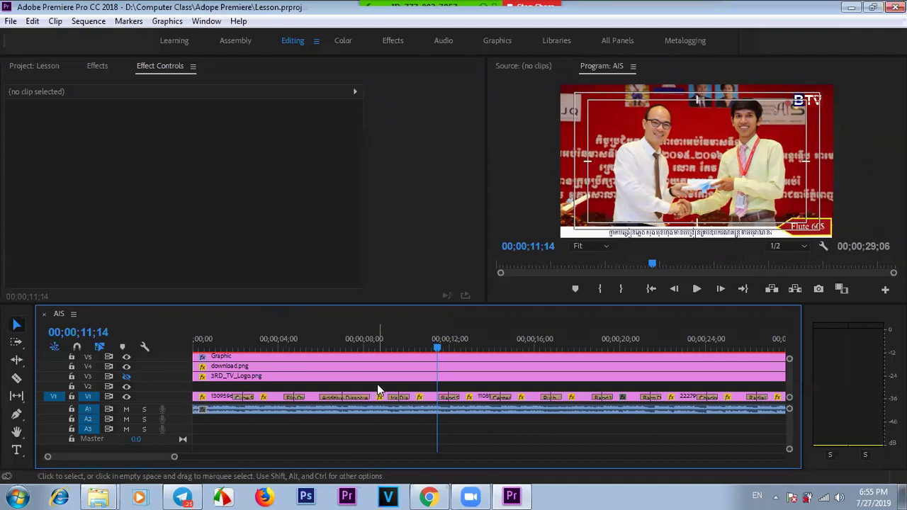
# - Open the Windows On-Screen Keyboard to locate the grave accent key, and minimize it
pyautogui.click(15, 496)
pyautogui.write('on')
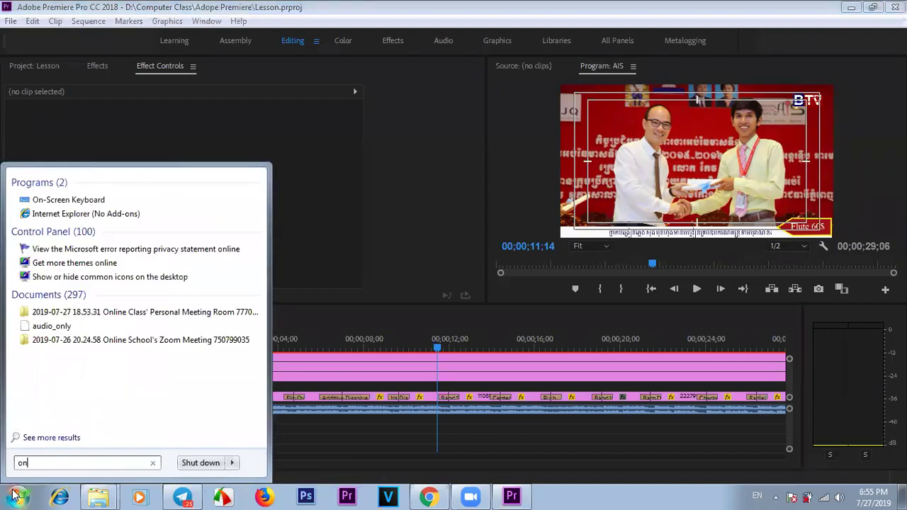
pyautogui.click(90, 201)
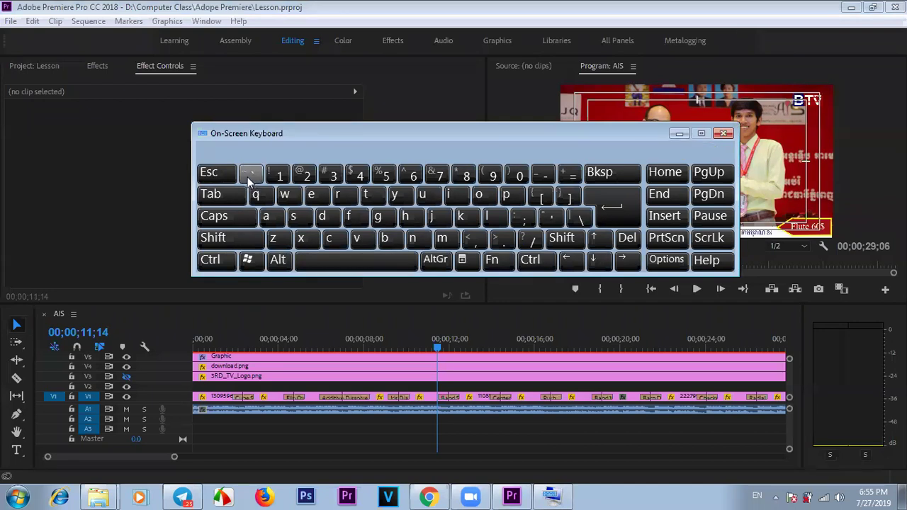
pyautogui.click(683, 134)
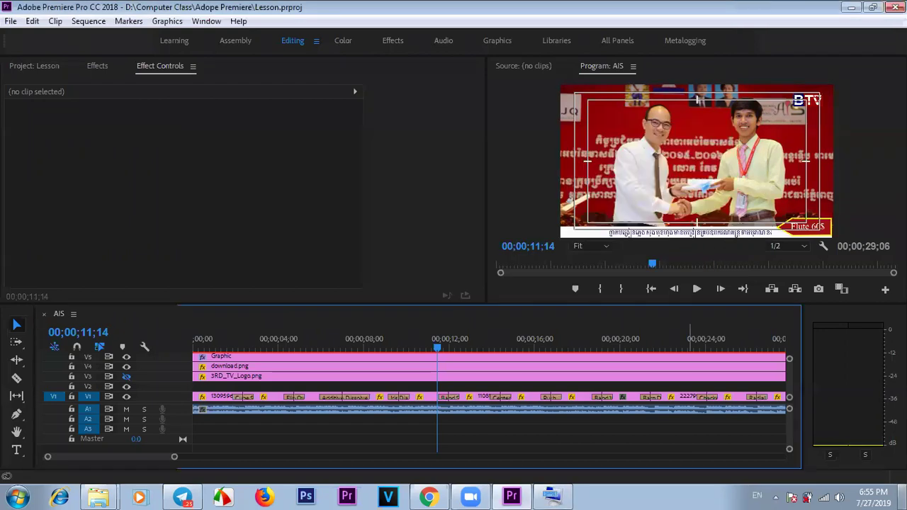
# - Select the download.png clip on V4, view the AIS timeline maximized to the whole window, and restore its size
pyautogui.click(382, 375)
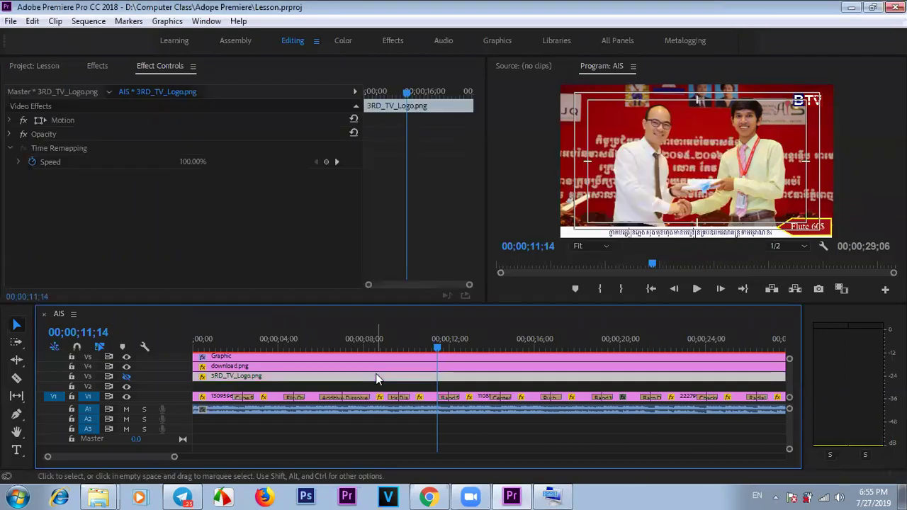
pyautogui.click(338, 366)
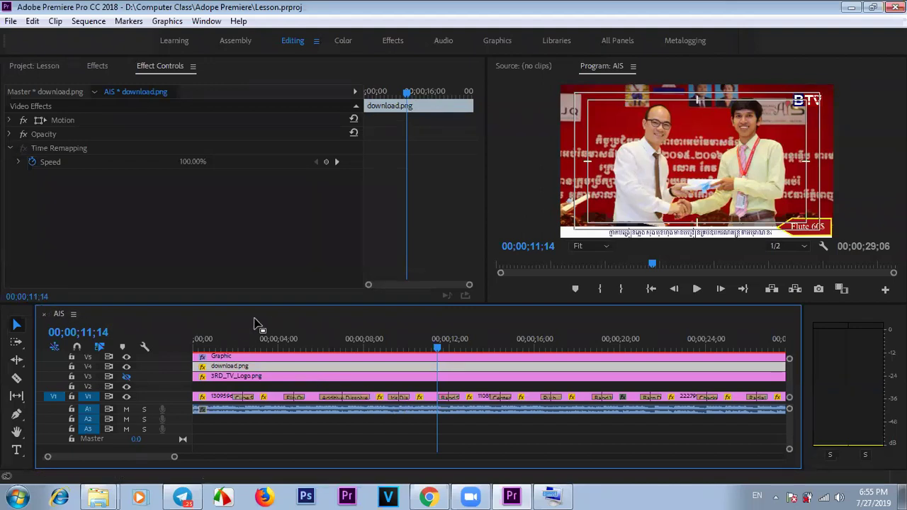
pyautogui.press('`')
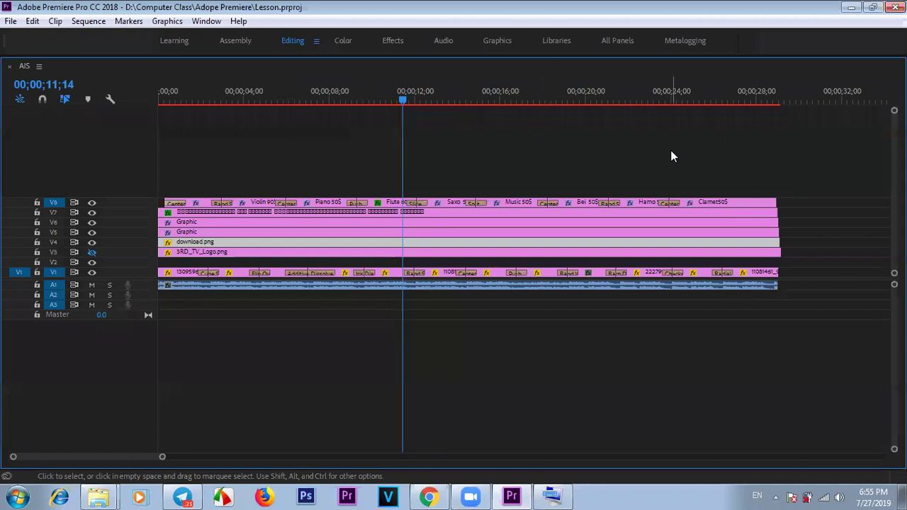
pyautogui.press('`')
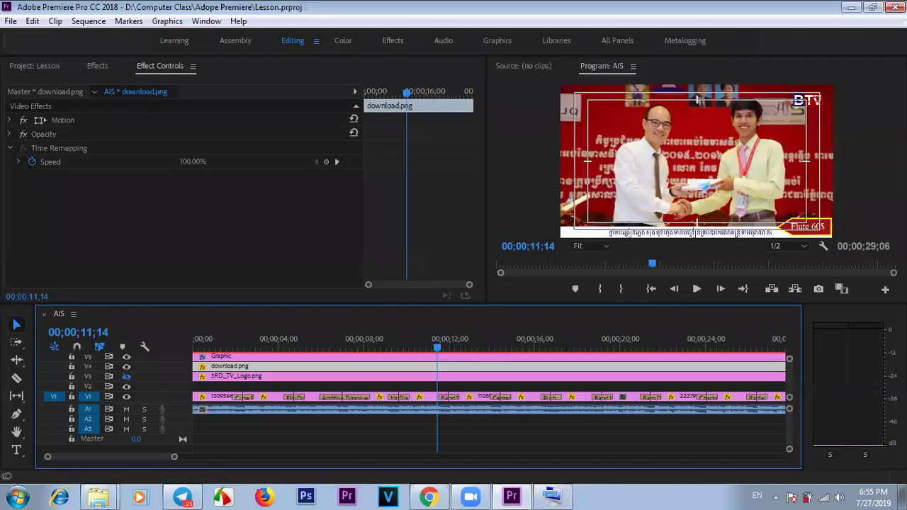
# - Browse the Lesson project's items, including with the Project panel maximized, and restore the panel's size
pyautogui.click(50, 63)
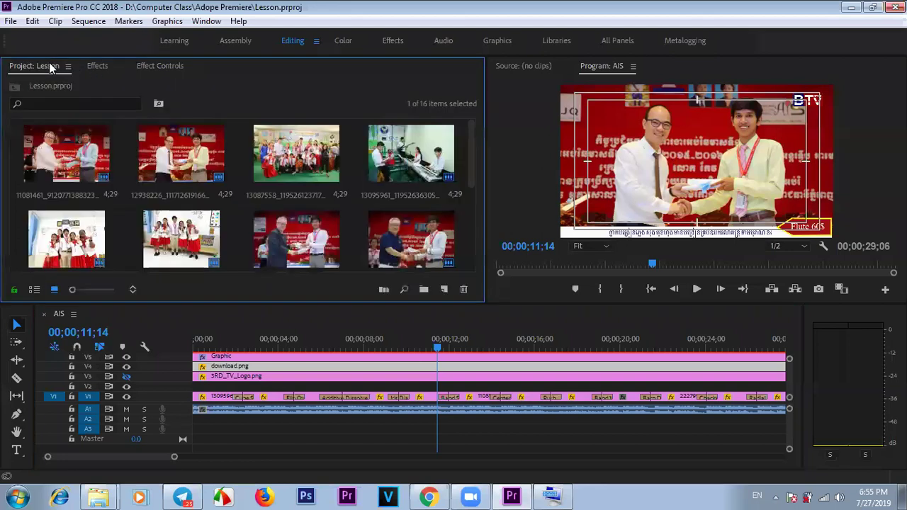
pyautogui.moveTo(473, 155); pyautogui.dragTo(485, 270)
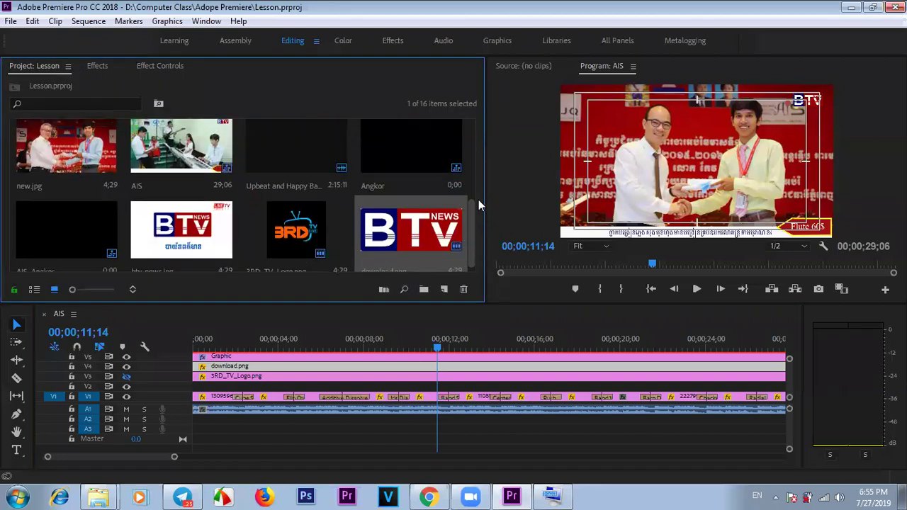
pyautogui.moveTo(473, 228); pyautogui.dragTo(475, 264)
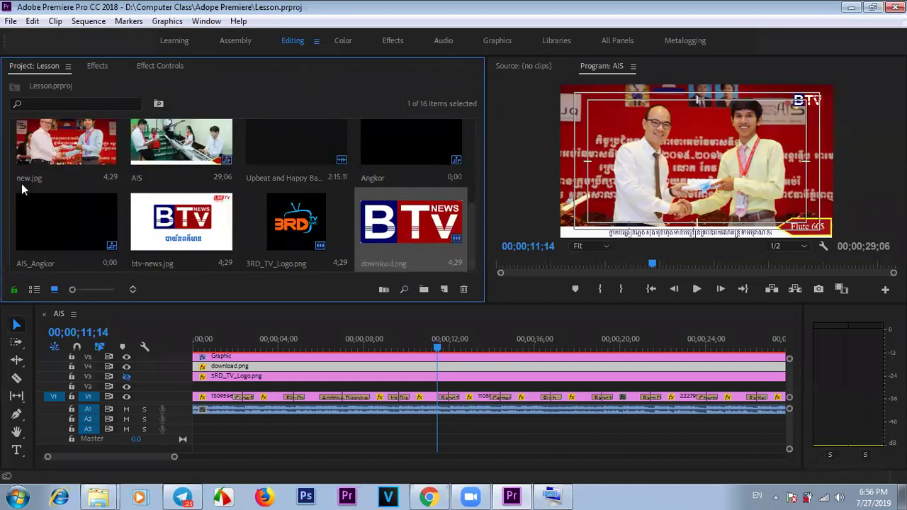
pyautogui.doubleClick(46, 66)
pyautogui.click(319, 396)
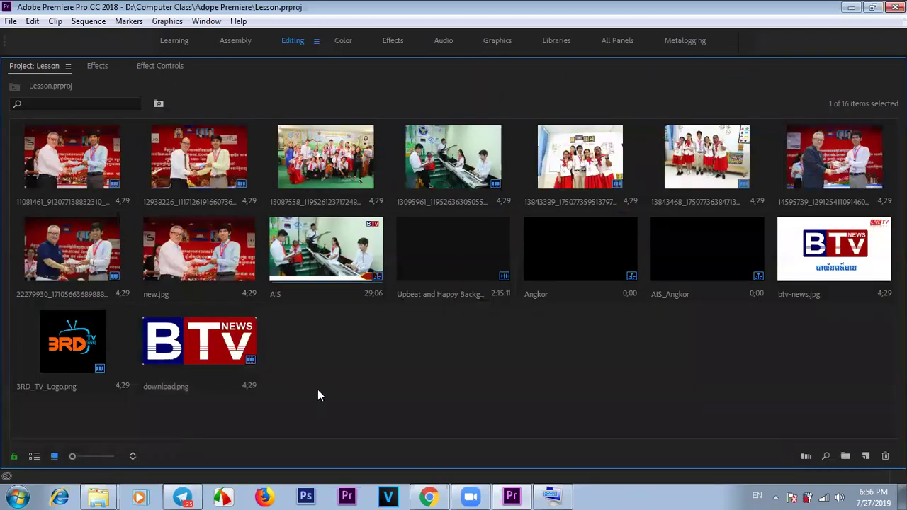
pyautogui.rightClick(311, 368)
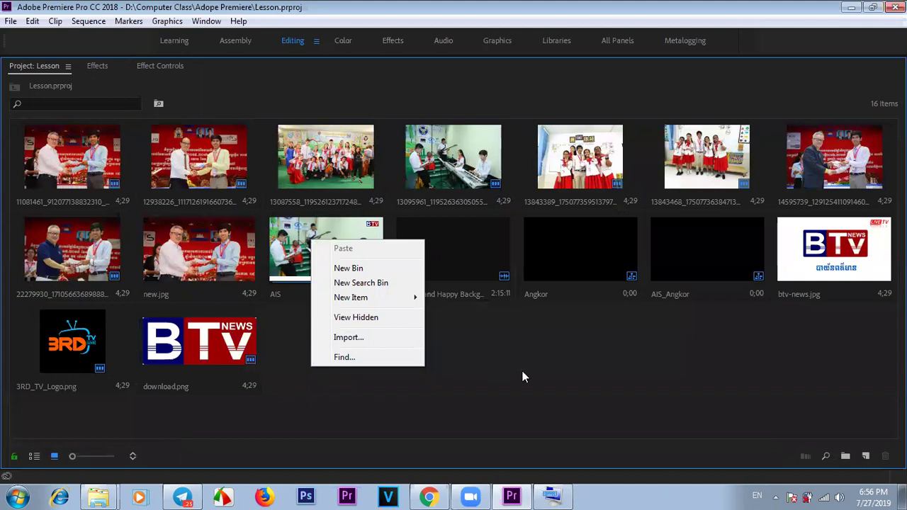
pyautogui.press('Escape')
pyautogui.press('`')
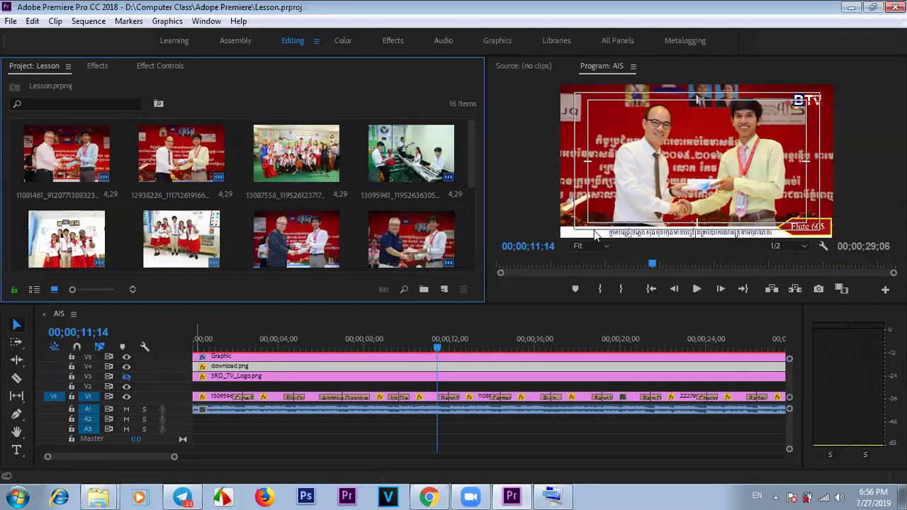
# - Maximize the Program monitor, play a few seconds of the AIS sequence, stop playback, and restore the layout
pyautogui.click(614, 159)
pyautogui.press('`')
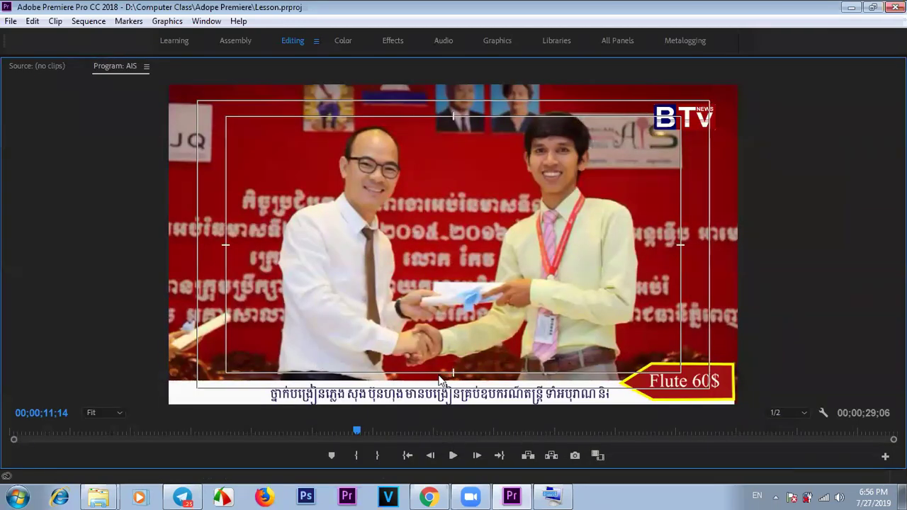
pyautogui.click(453, 456)
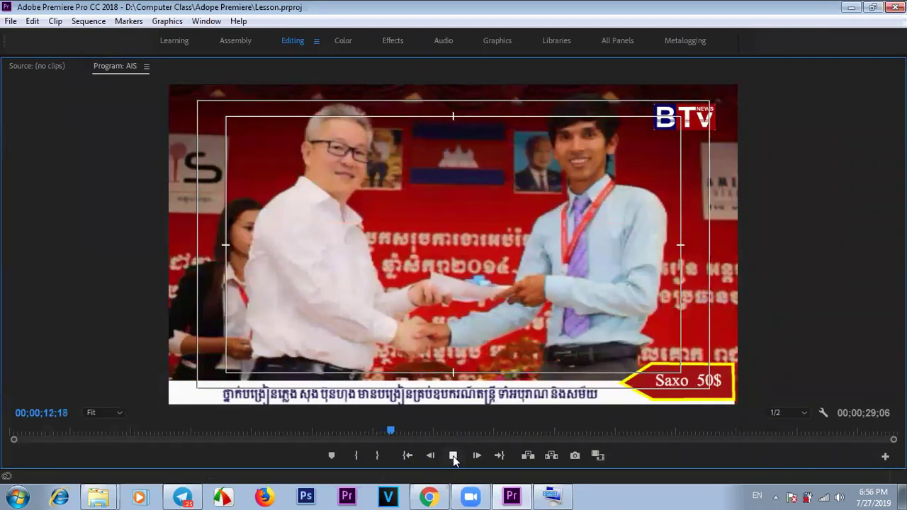
pyautogui.click(453, 456)
pyautogui.press('`')
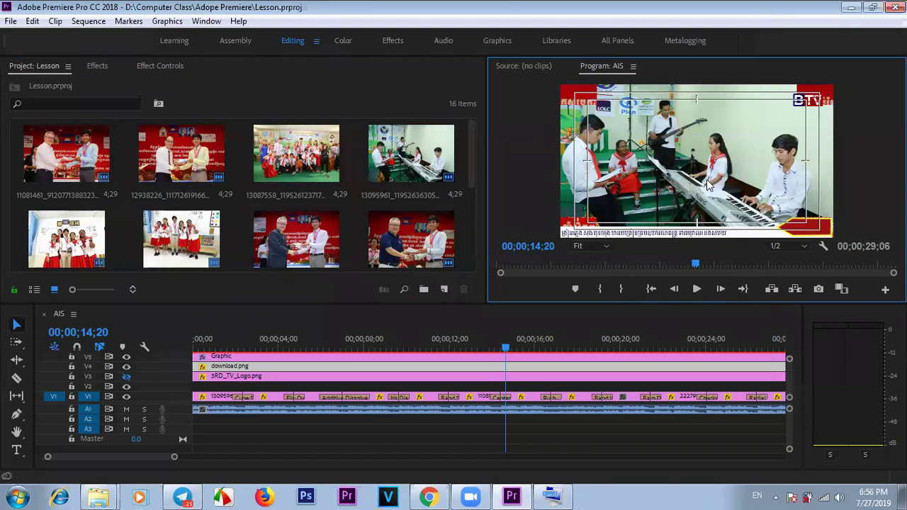
# - Show the current AIS frame in full screen with the timeline active, and return to the Project panel and Program monitor
pyautogui.click(423, 369)
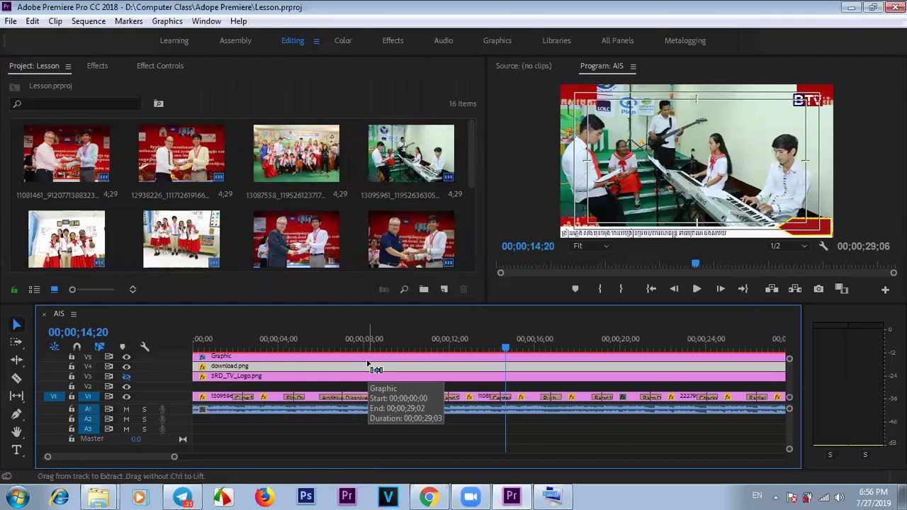
pyautogui.hotkey('ctrl', '`')
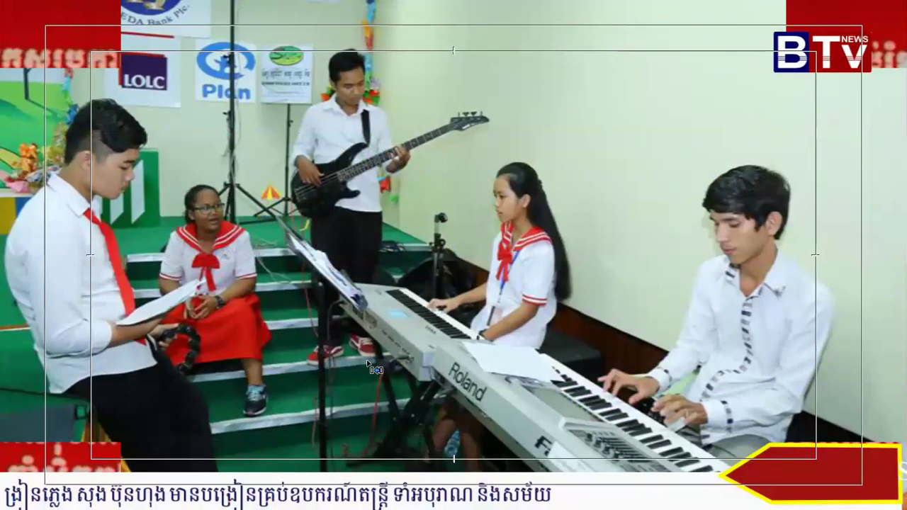
pyautogui.hotkey('ctrl', '`')
pyautogui.click(68, 66)
pyautogui.click(39, 67)
pyautogui.click(693, 154)
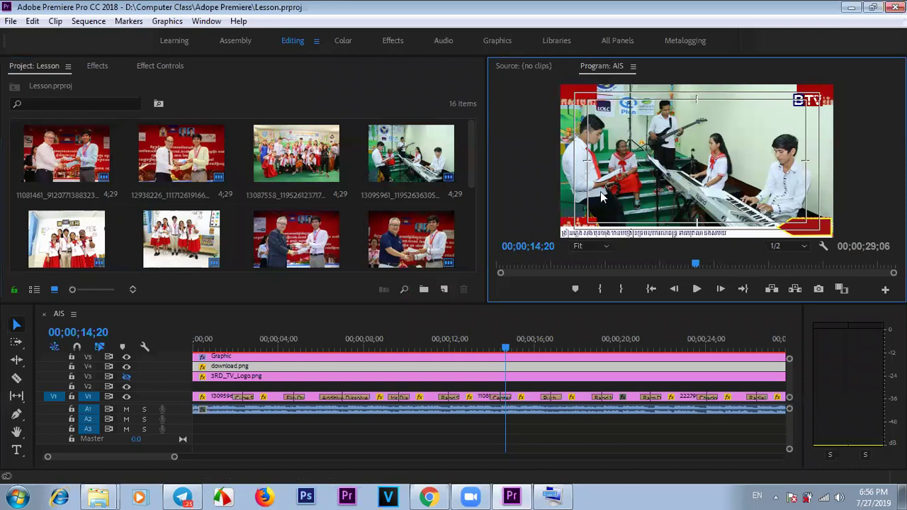
# - Move the AIS playhead to 00;00;13;03 and preview that frame in full screen twice, exiting each time
pyautogui.moveTo(372, 346); pyautogui.dragTo(474, 341)
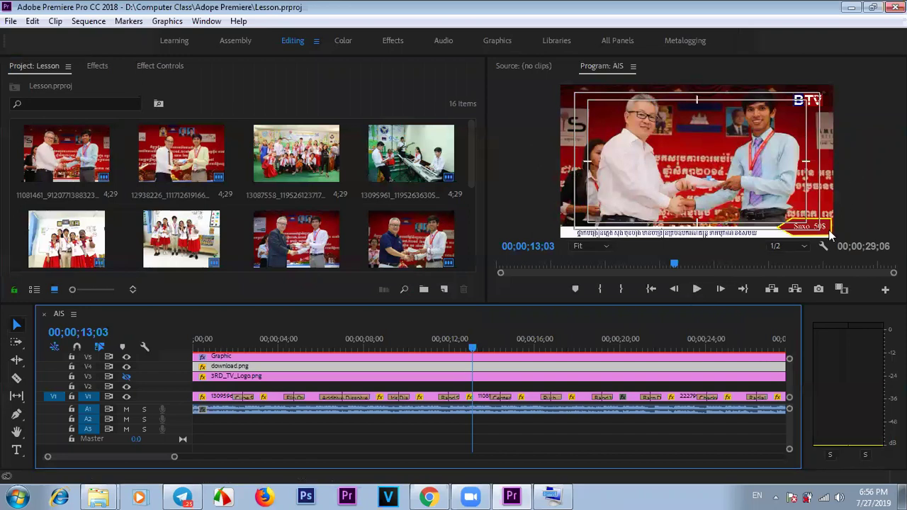
pyautogui.hotkey('ctrl', '`')
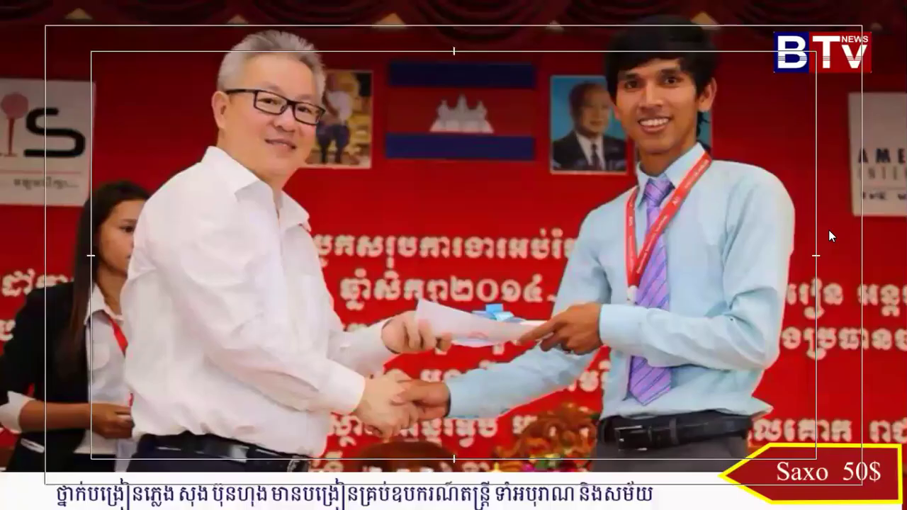
pyautogui.press('Escape')
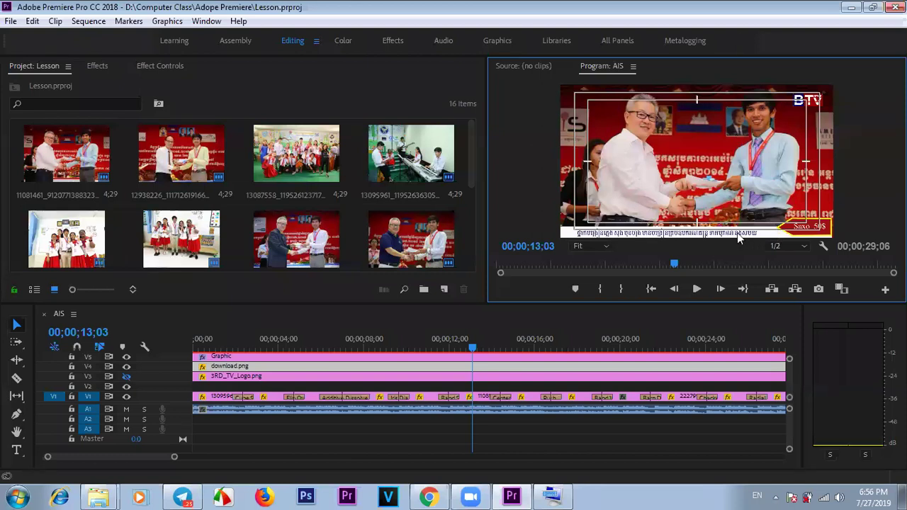
pyautogui.hotkey('ctrl', '`')
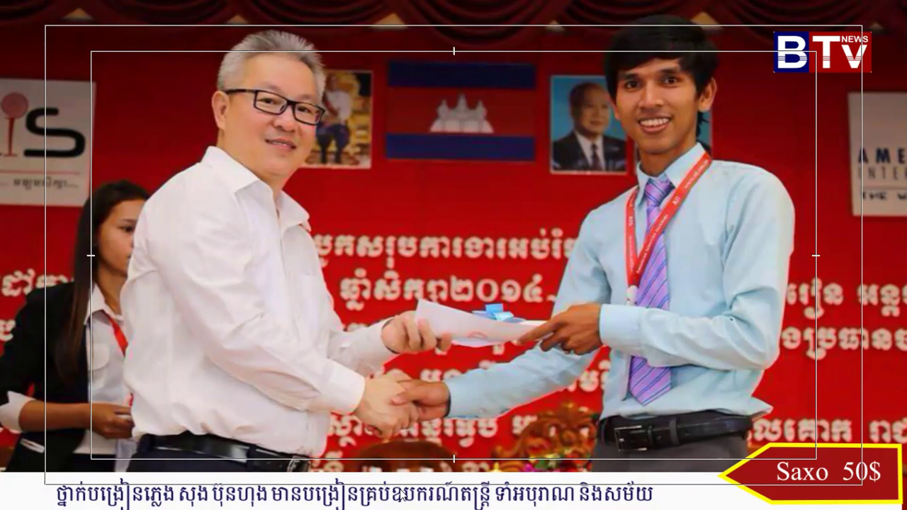
pyautogui.press('Escape')
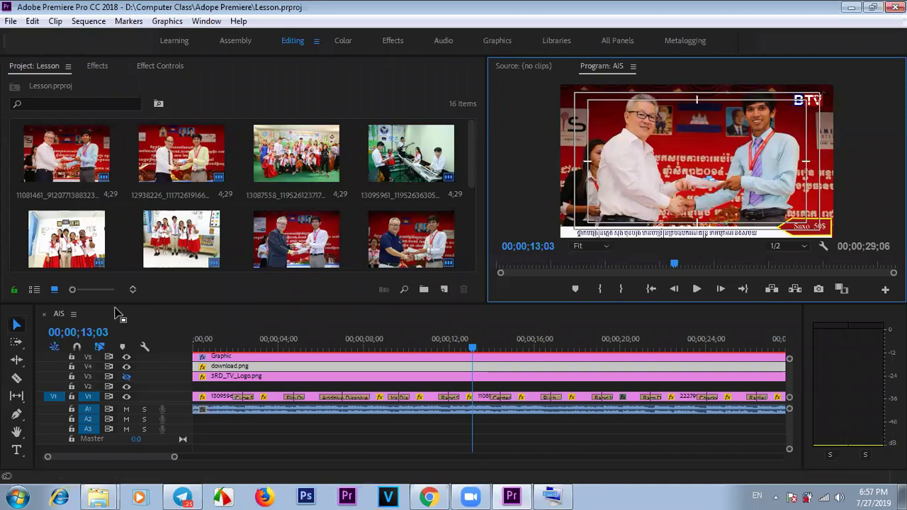
# - Create a new sequence named OnlineClass in the Lesson project using the HDV 1080p30 preset
pyautogui.moveTo(470, 151); pyautogui.dragTo(484, 264)
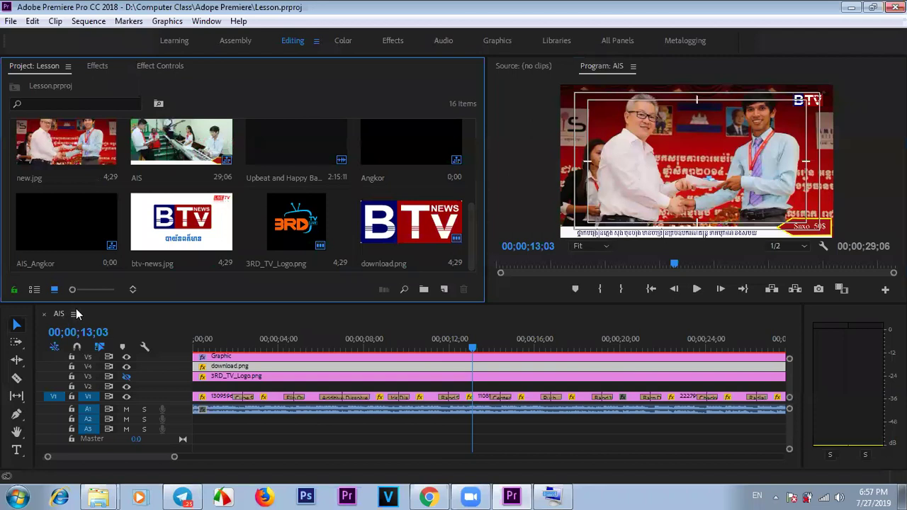
pyautogui.click(444, 290)
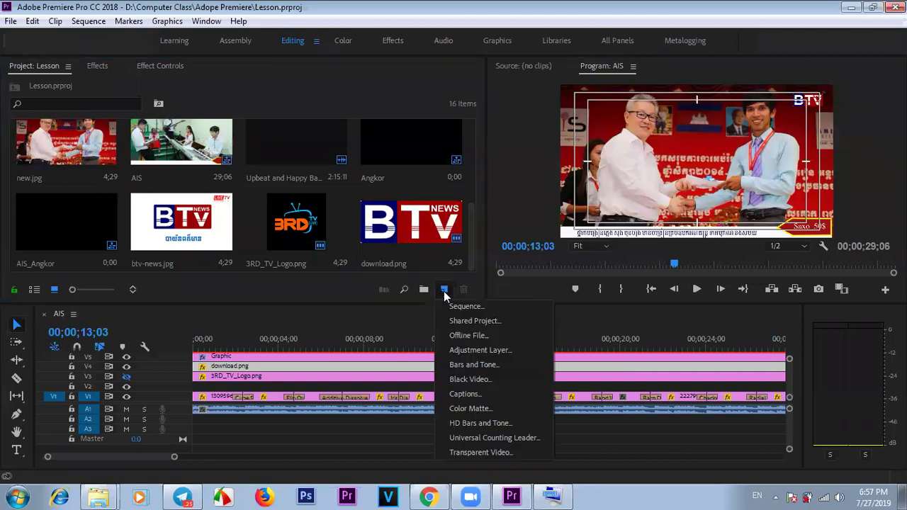
pyautogui.click(465, 307)
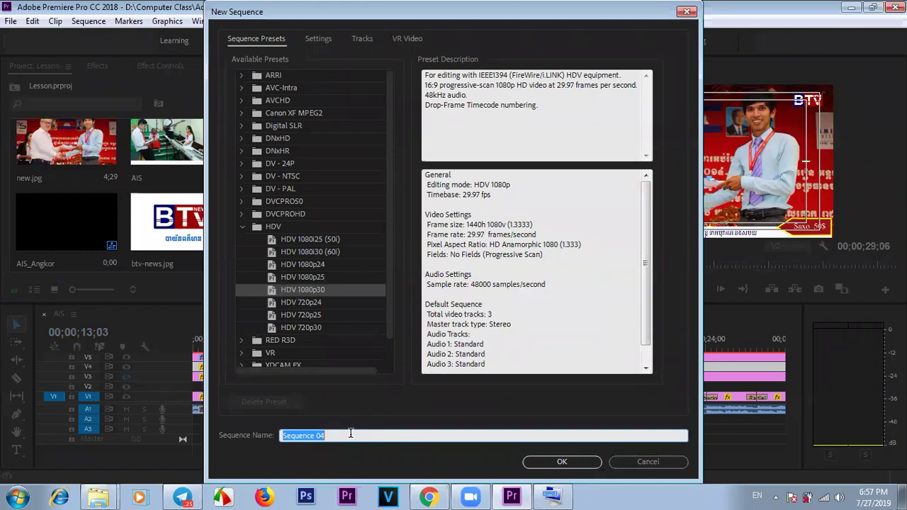
pyautogui.write('OnlineClass')
pyautogui.press('Return')
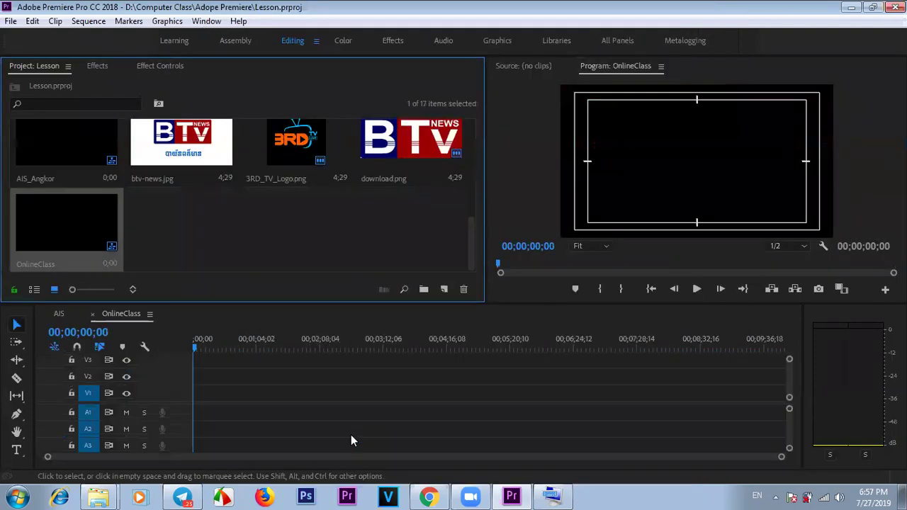
# - Place the 12938226 handshake photo at the start of video track V1 in the OnlineClass sequence
pyautogui.moveTo(470, 221); pyautogui.dragTo(462, 137)
pyautogui.moveTo(183, 157); pyautogui.dragTo(200, 390)
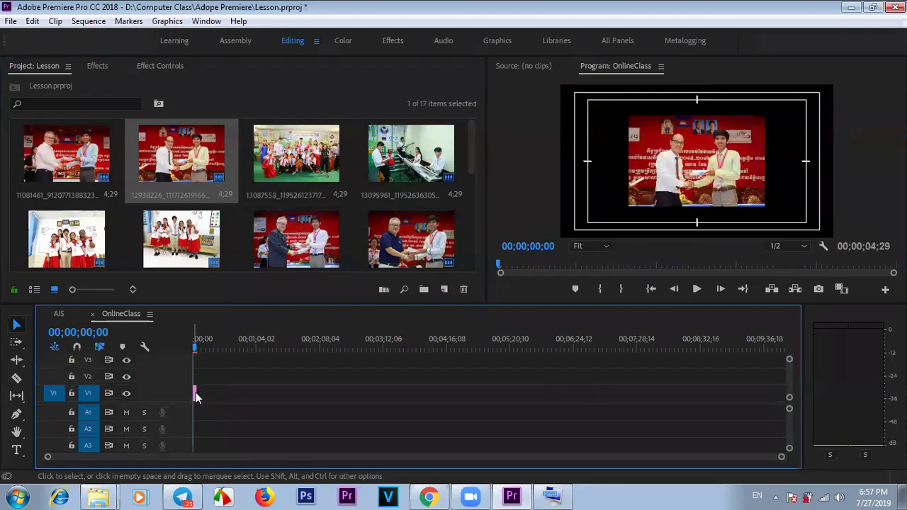
pyautogui.click(671, 166)
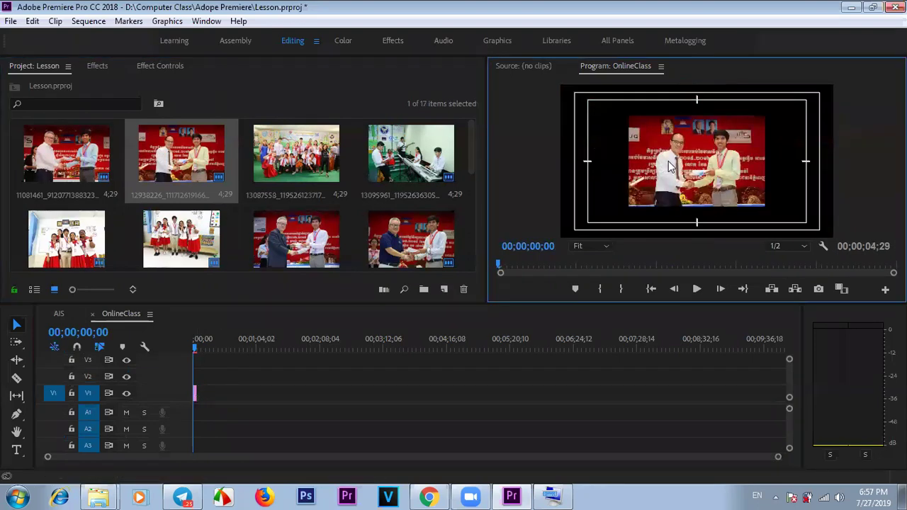
# - Trim the end of the handshake clip on V1 so it lasts 00;00;03;15
pyautogui.click(194, 392)
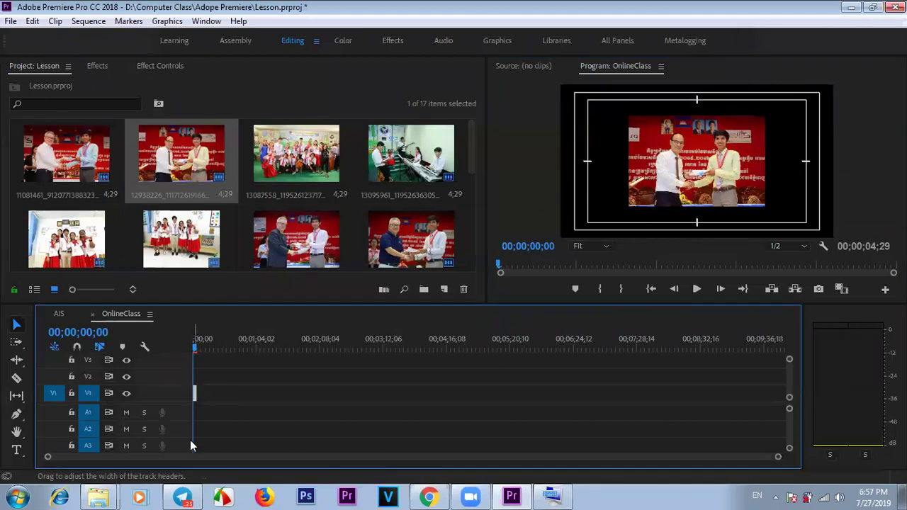
pyautogui.moveTo(779, 461); pyautogui.dragTo(479, 471)
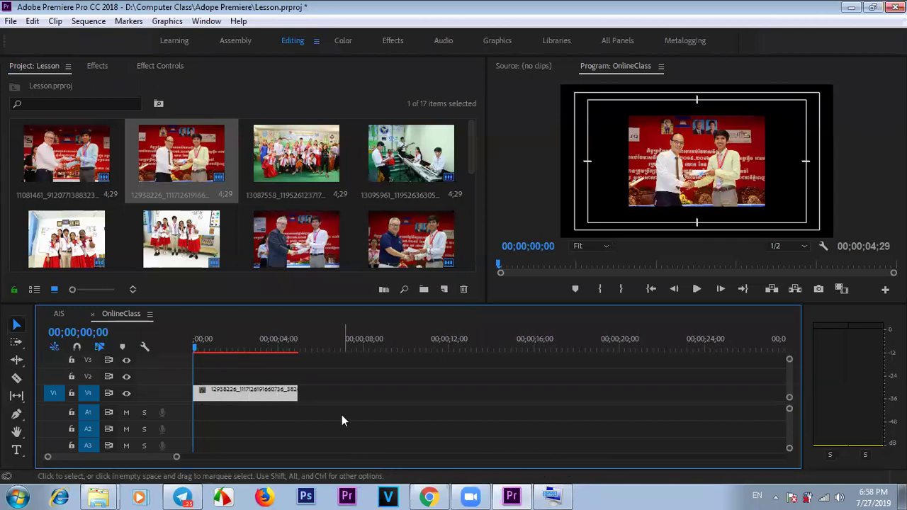
pyautogui.moveTo(298, 392); pyautogui.dragTo(266, 392)
# - Scale up the handshake clip with its Motion effect in the Program monitor until the photo fills the frame's width
pyautogui.click(228, 392)
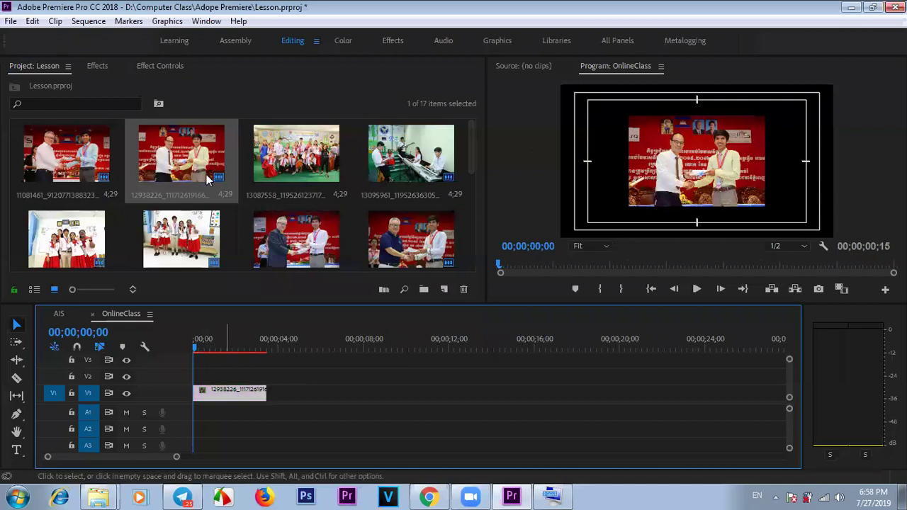
pyautogui.click(176, 66)
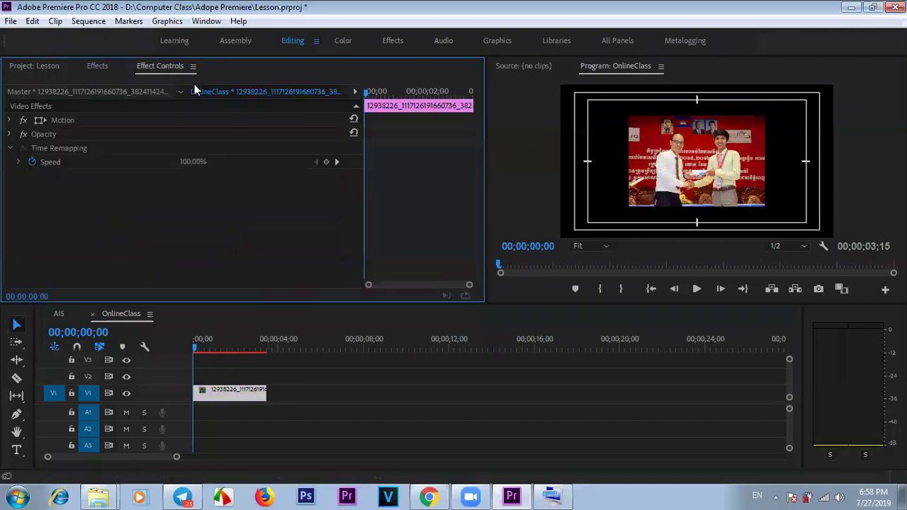
pyautogui.click(143, 122)
pyautogui.click(654, 185)
pyautogui.moveTo(604, 110); pyautogui.dragTo(486, 72)
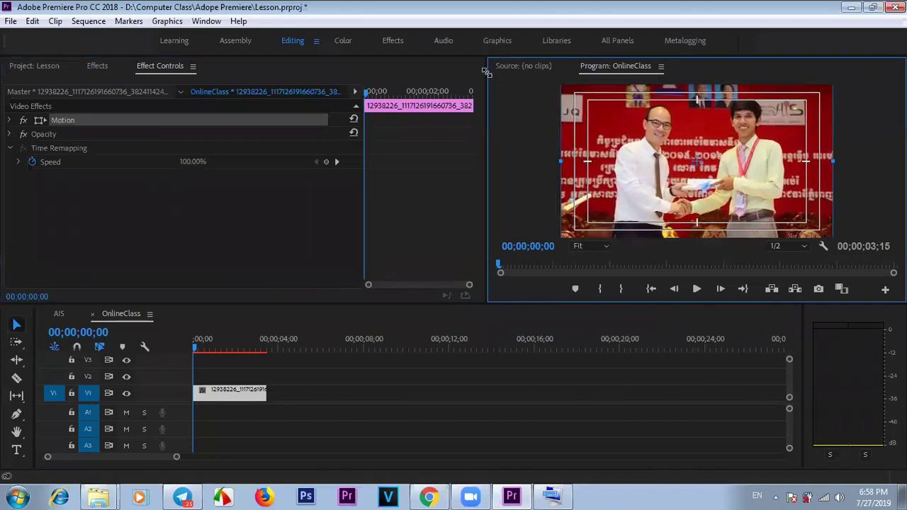
pyautogui.click(259, 418)
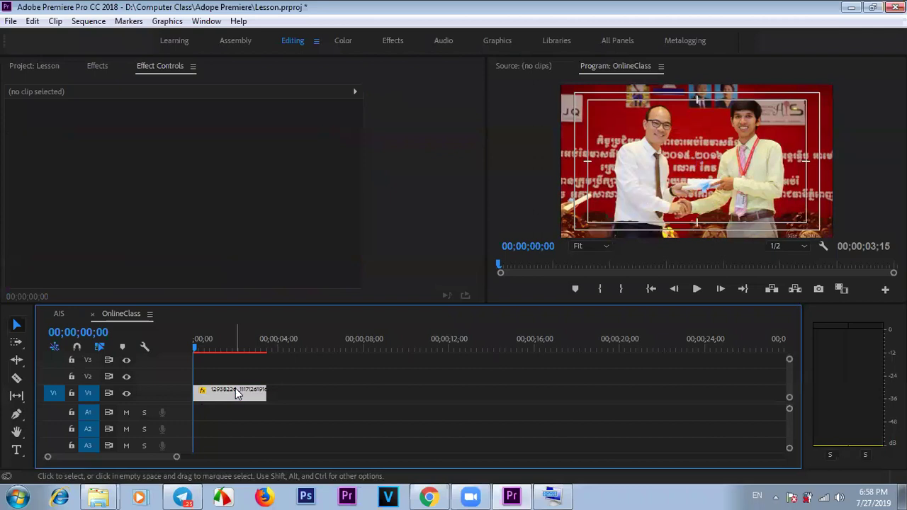
pyautogui.click(237, 395)
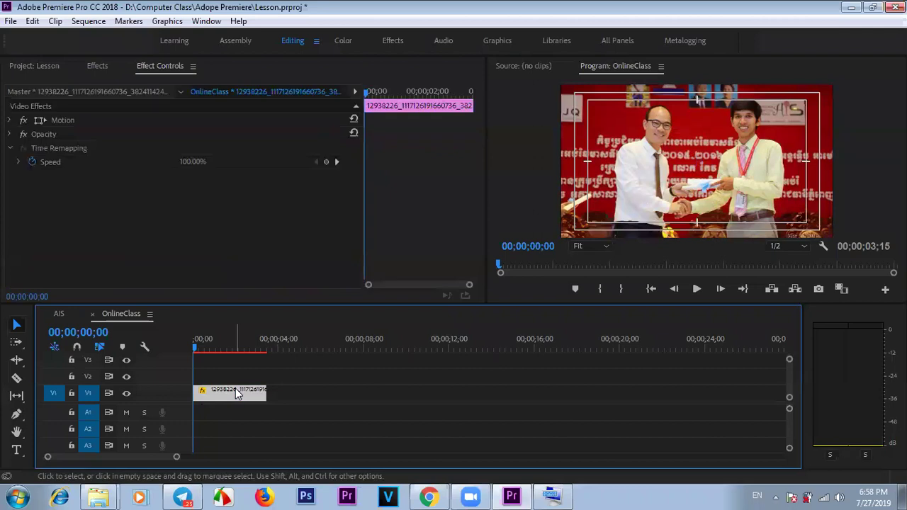
# - Add the 13843389 group photo directly after the handshake clip on V1 and show its frame at 00;00;05;26
pyautogui.click(52, 66)
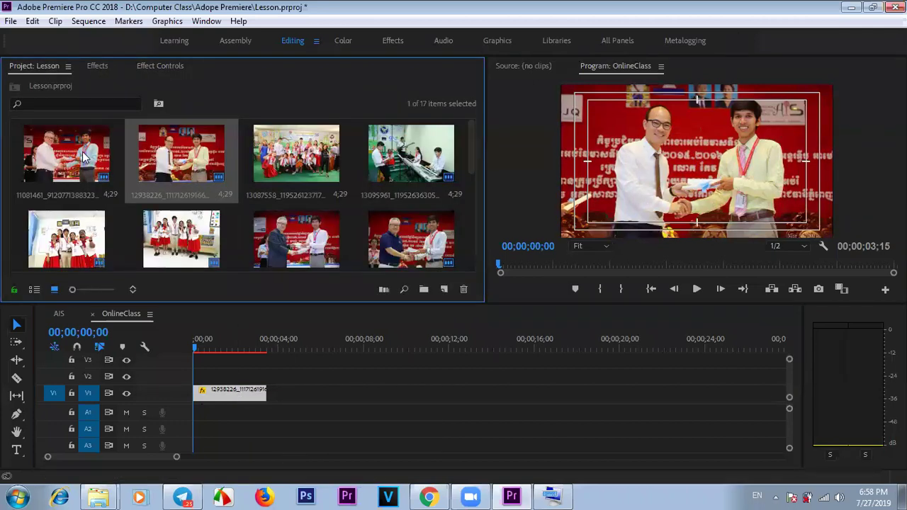
pyautogui.moveTo(90, 250); pyautogui.dragTo(274, 401)
pyautogui.click(319, 333)
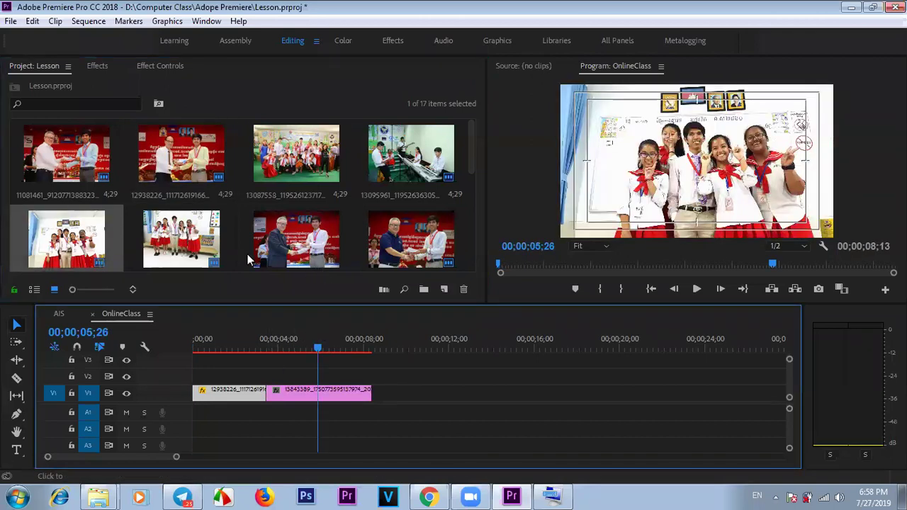
# - Add the 13843468 group photo directly after the second clip on V1 and preview the added frames
pyautogui.moveTo(179, 237); pyautogui.dragTo(374, 394)
pyautogui.click(397, 336)
pyautogui.click(331, 337)
pyautogui.click(415, 344)
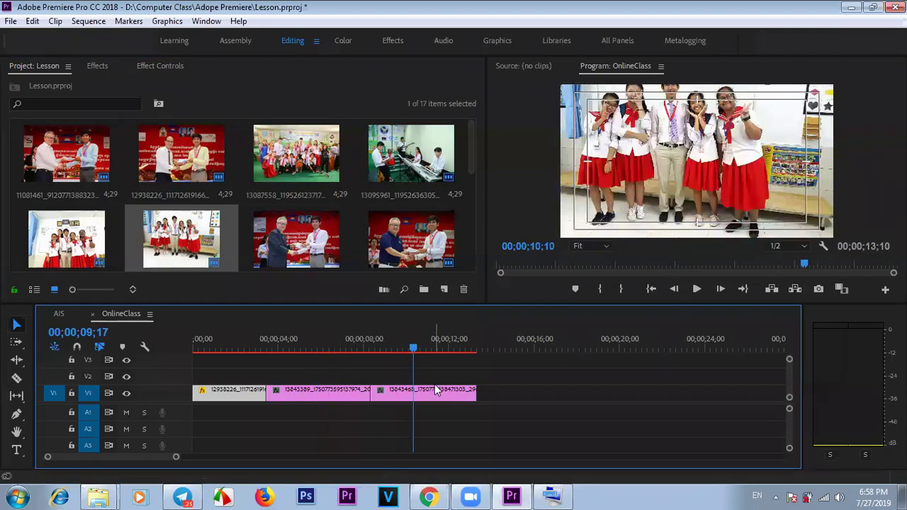
# - At 00;00;09;23, enlarge and reposition the third clip using Motion so all five people are framed in the picture
pyautogui.click(440, 392)
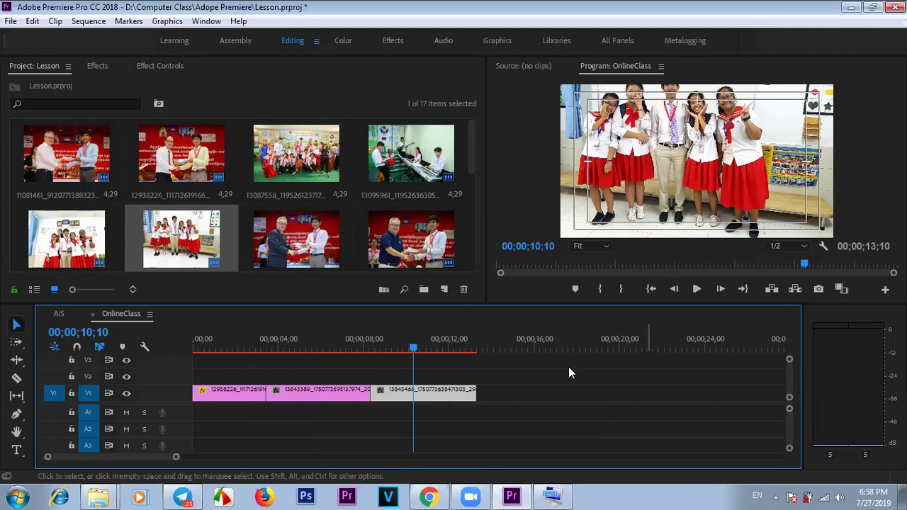
pyautogui.click(312, 348)
pyautogui.click(401, 346)
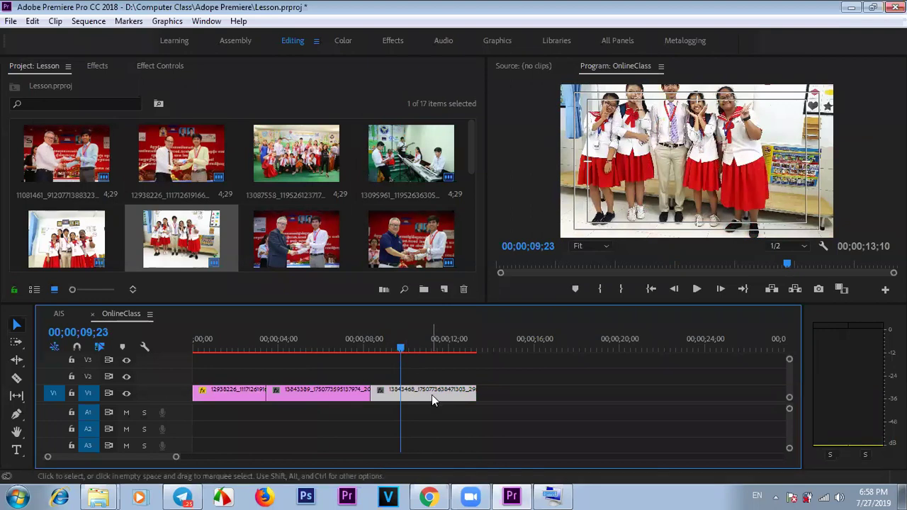
pyautogui.click(161, 66)
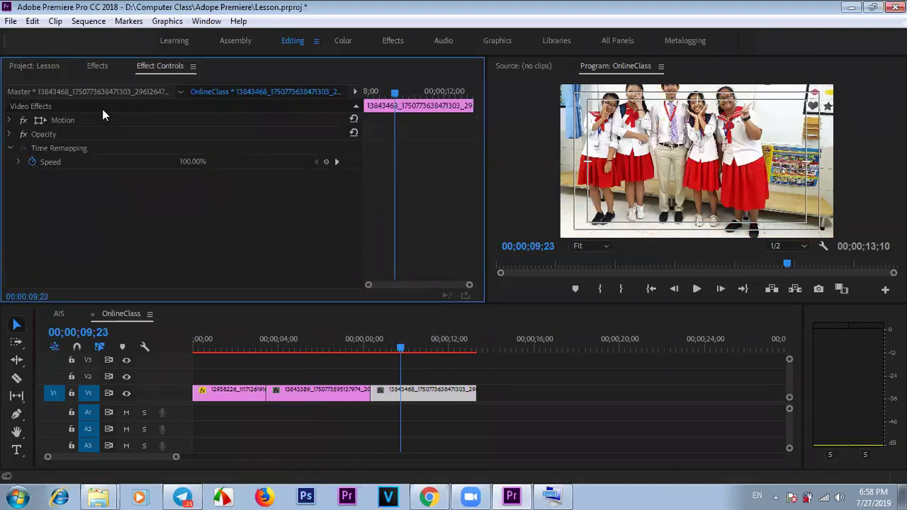
pyautogui.click(71, 120)
pyautogui.click(749, 128)
pyautogui.moveTo(749, 128); pyautogui.dragTo(751, 149)
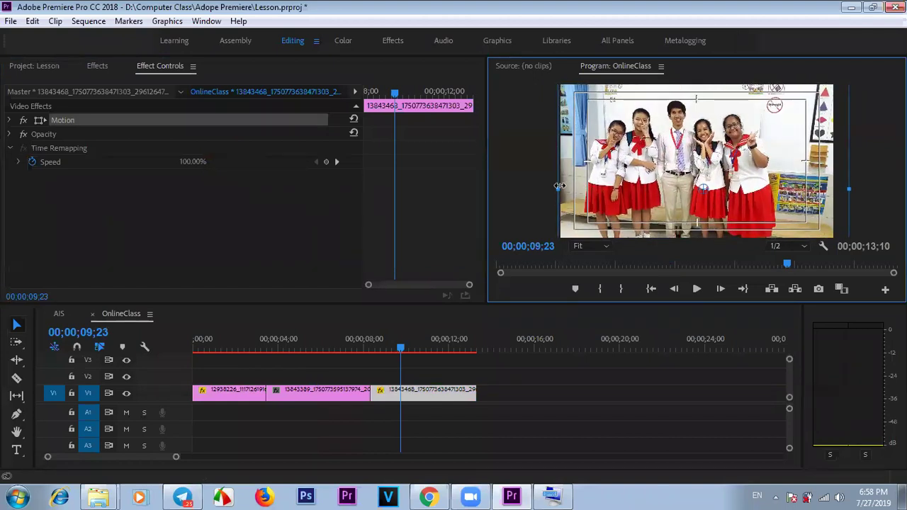
pyautogui.moveTo(559, 189); pyautogui.dragTo(500, 190)
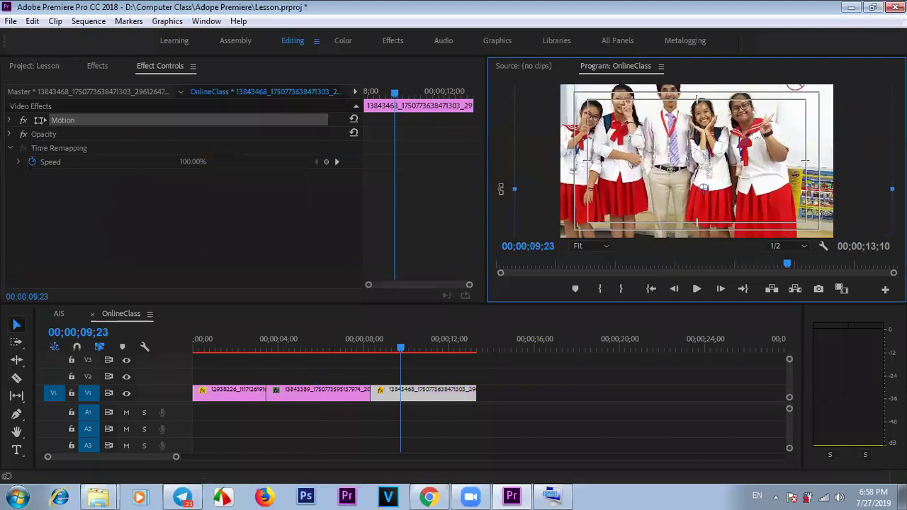
pyautogui.moveTo(762, 186); pyautogui.dragTo(784, 203)
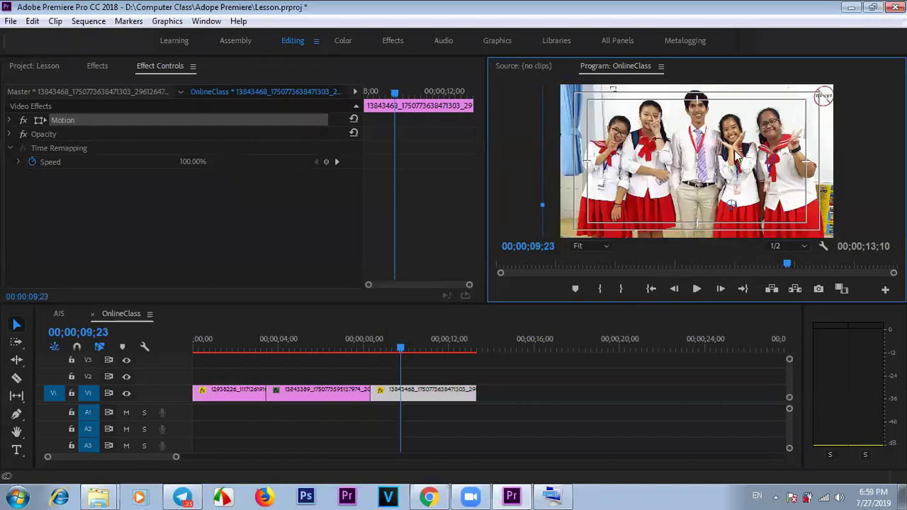
# - Toggle the Program monitor's safe margins off and on again, and leave them hidden
pyautogui.rightClick(780, 163)
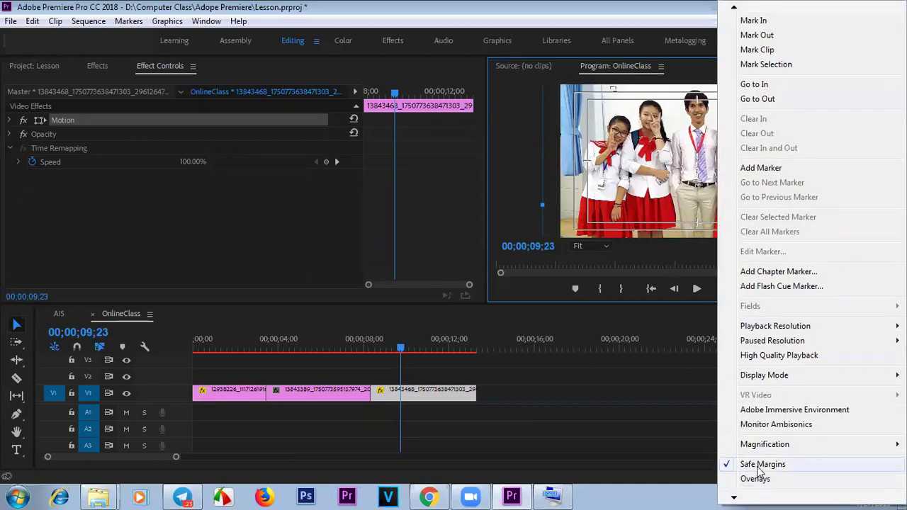
pyautogui.click(761, 468)
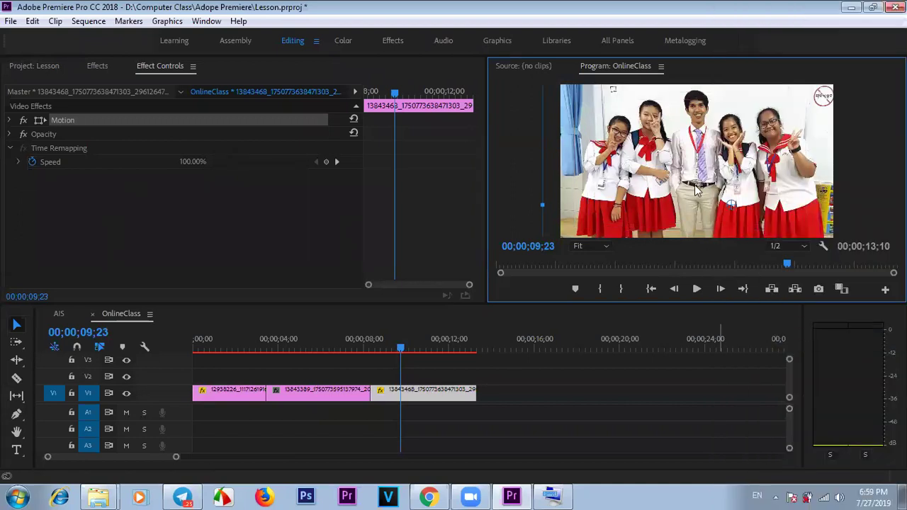
pyautogui.rightClick(685, 164)
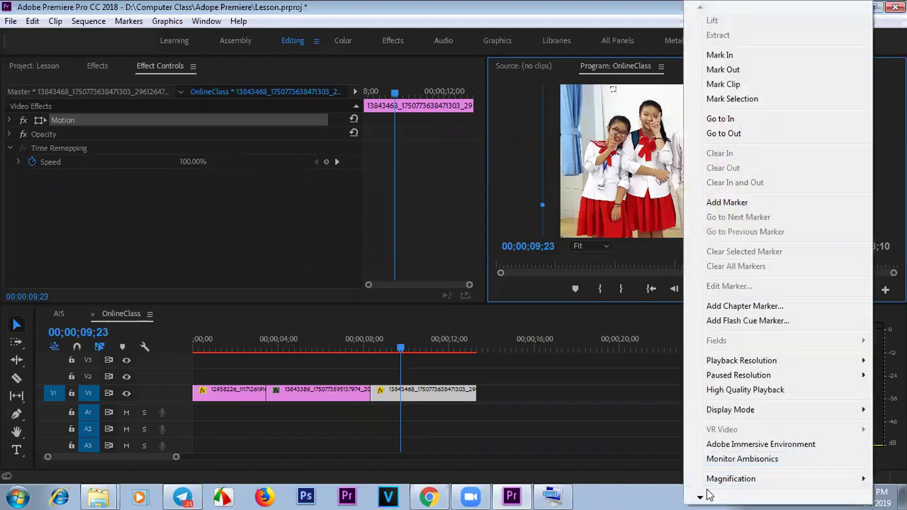
pyautogui.moveTo(701, 495)
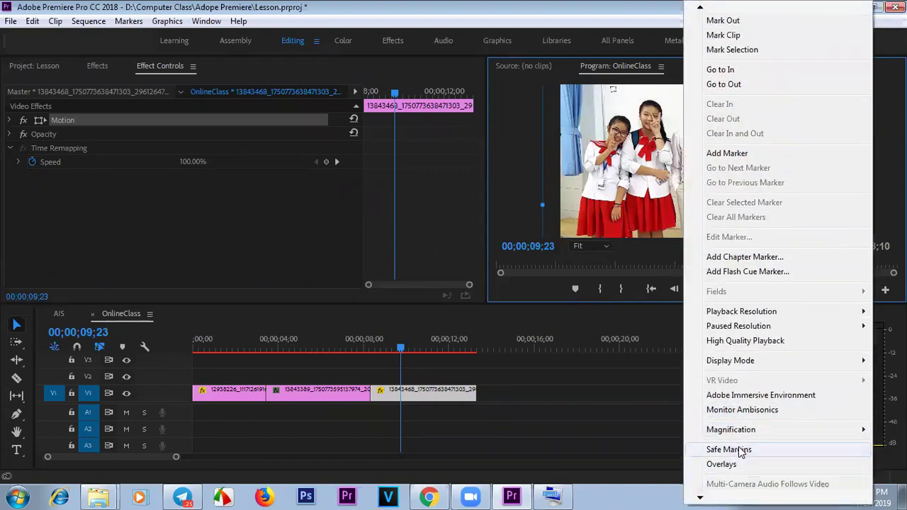
pyautogui.click(737, 453)
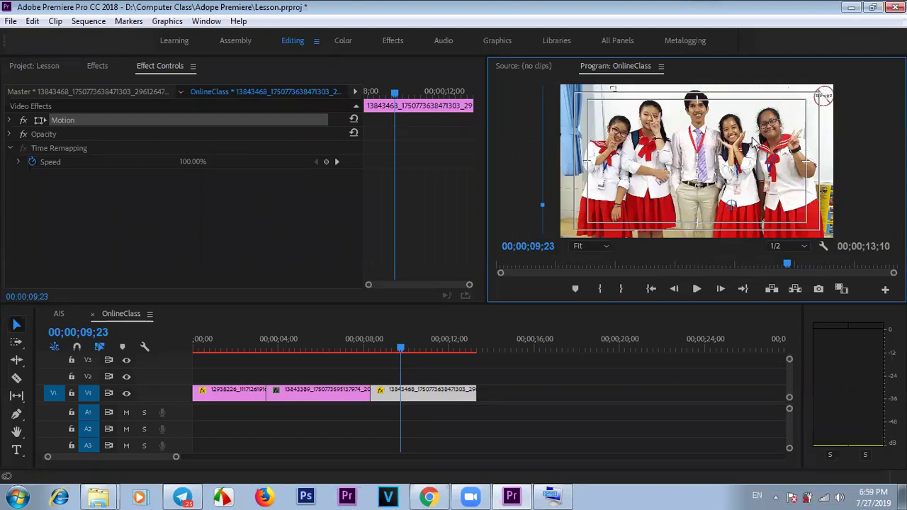
pyautogui.rightClick(702, 144)
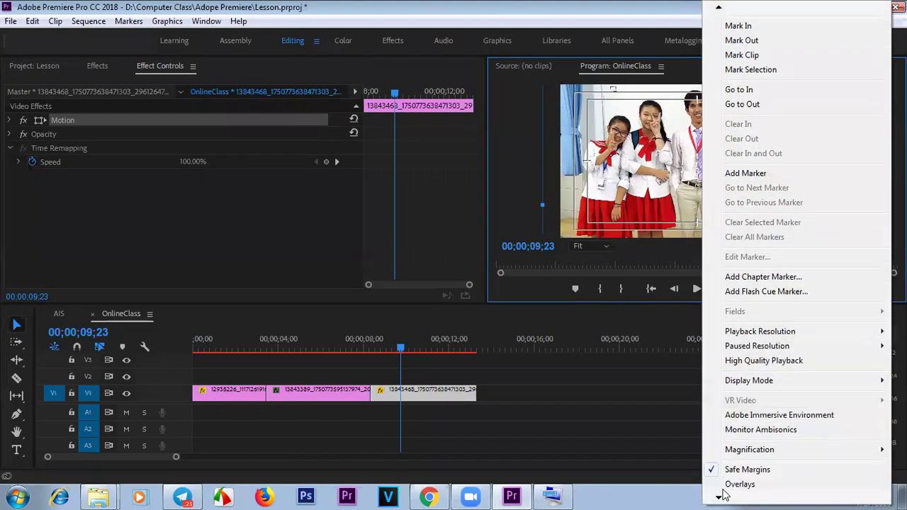
pyautogui.click(747, 465)
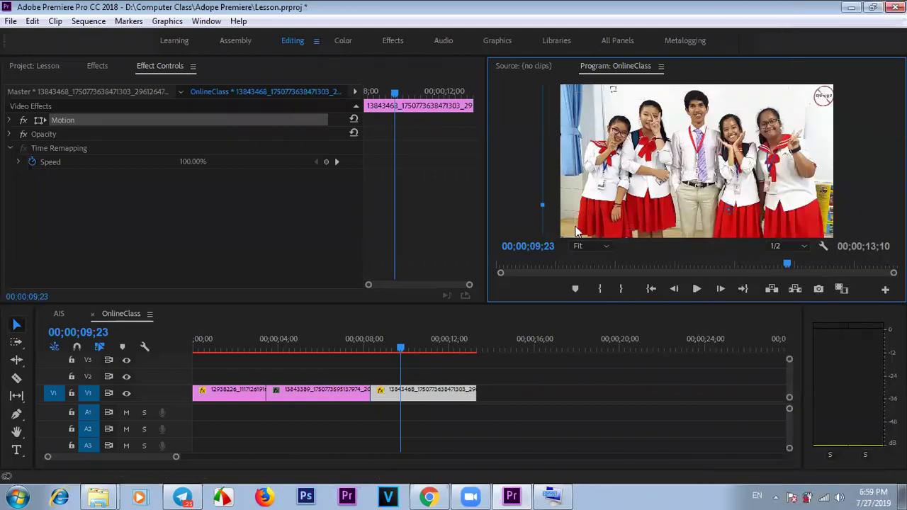
# - Review the second clip at 00;00;05;12 and the third clip at 00;00;10;10, and select the first clip
pyautogui.click(317, 391)
pyautogui.click(308, 343)
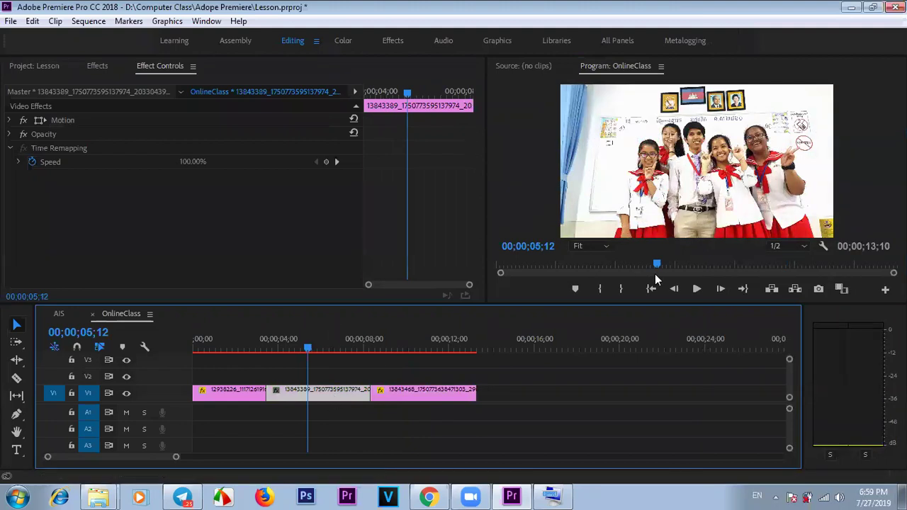
pyautogui.click(418, 392)
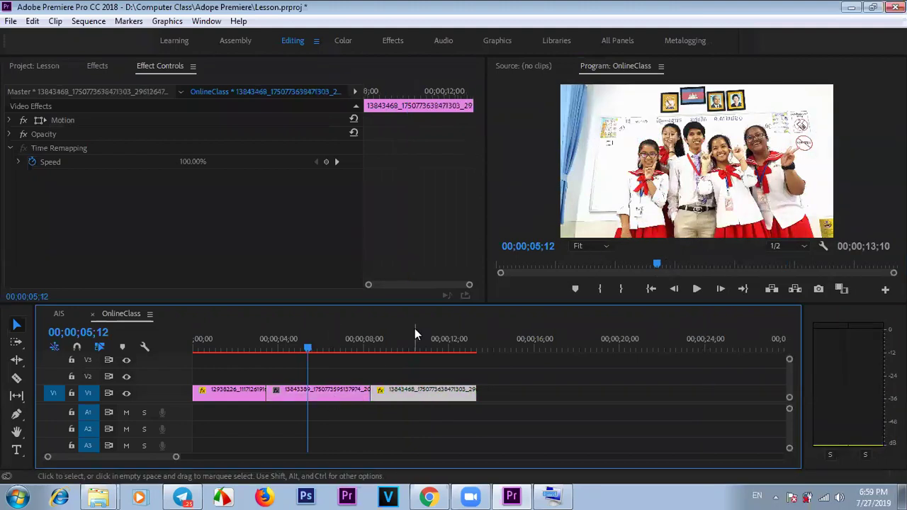
pyautogui.click(416, 335)
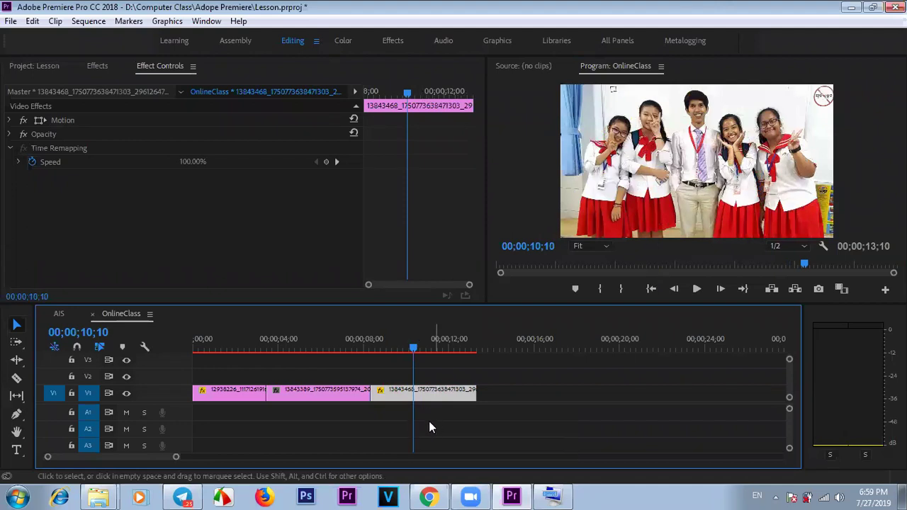
pyautogui.click(229, 395)
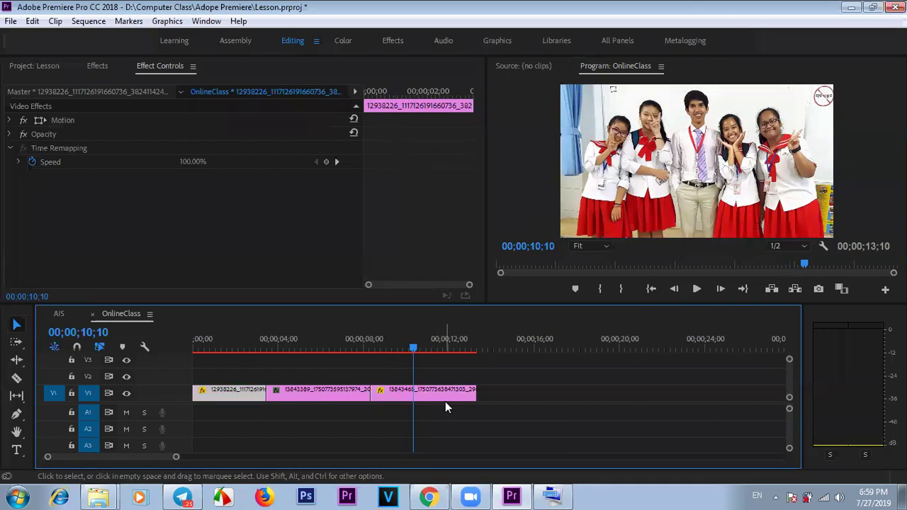
# - Duplicate all three clips on V1 and place the copies directly after the originals
pyautogui.moveTo(177, 459); pyautogui.dragTo(222, 464)
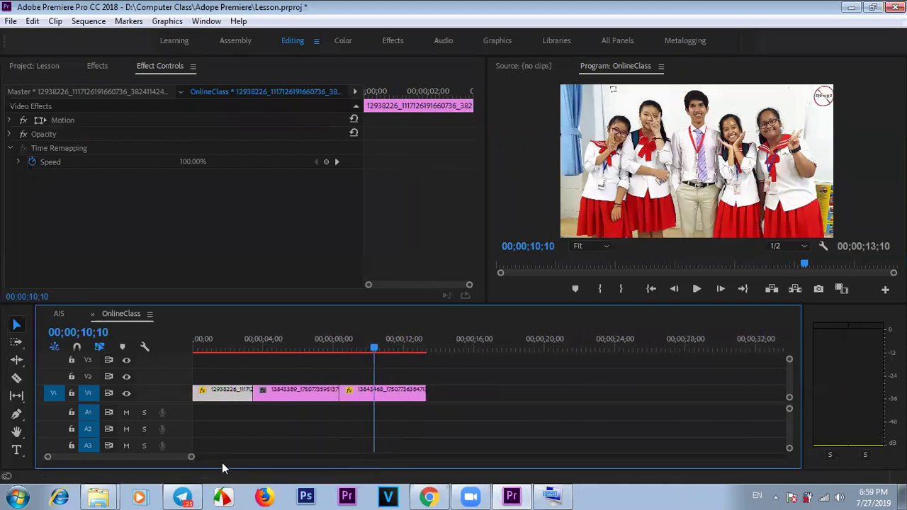
pyautogui.moveTo(430, 375); pyautogui.dragTo(223, 393)
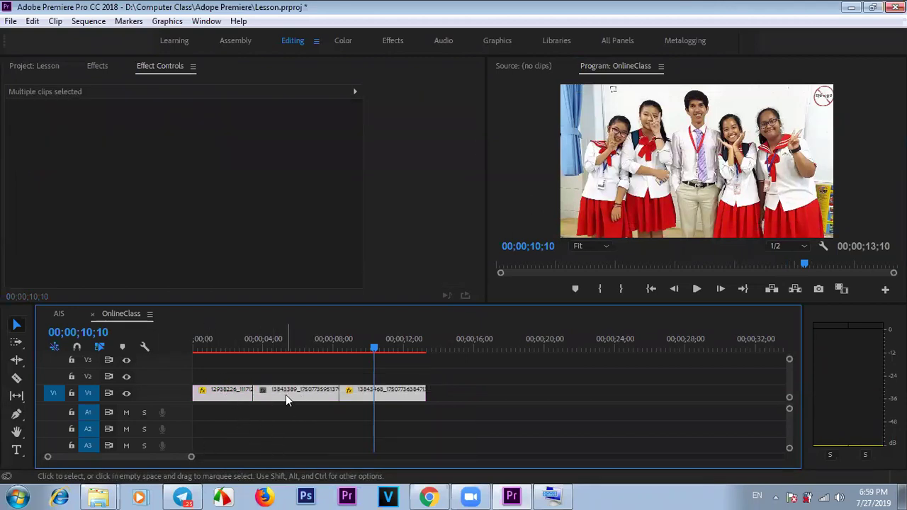
pyautogui.moveTo(286, 394); pyautogui.dragTo(519, 395)
# - Compare the copied handshake clip at 00;00;15;00 with the original at 00;00;01;27, and open the copy's master clip in the Source monitor
pyautogui.click(441, 350)
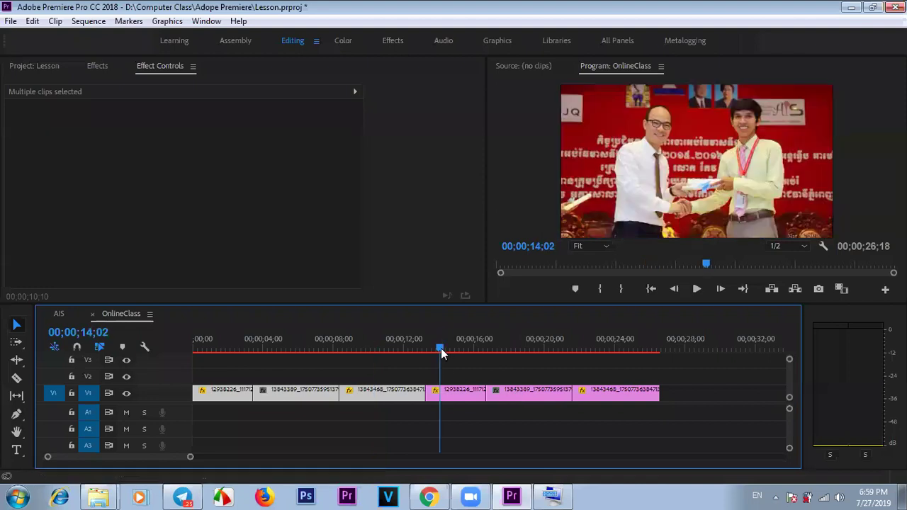
pyautogui.click(457, 343)
pyautogui.click(463, 396)
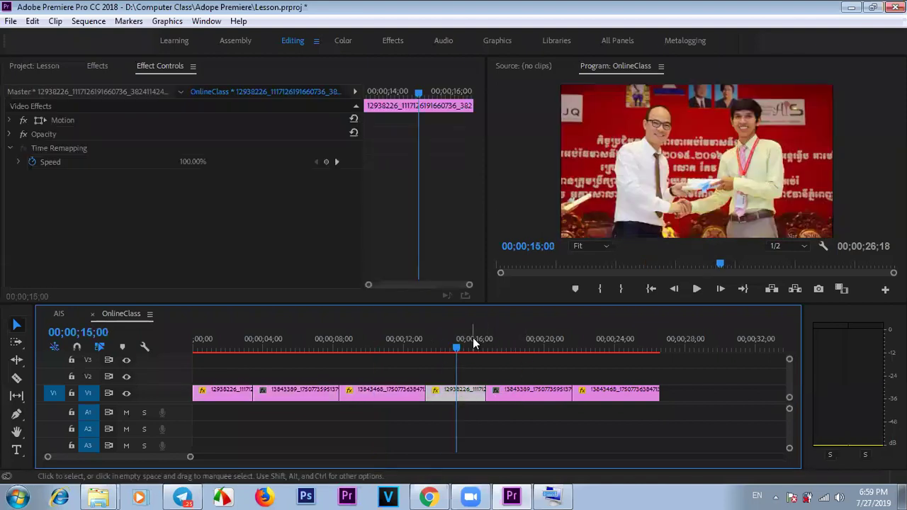
pyautogui.click(226, 341)
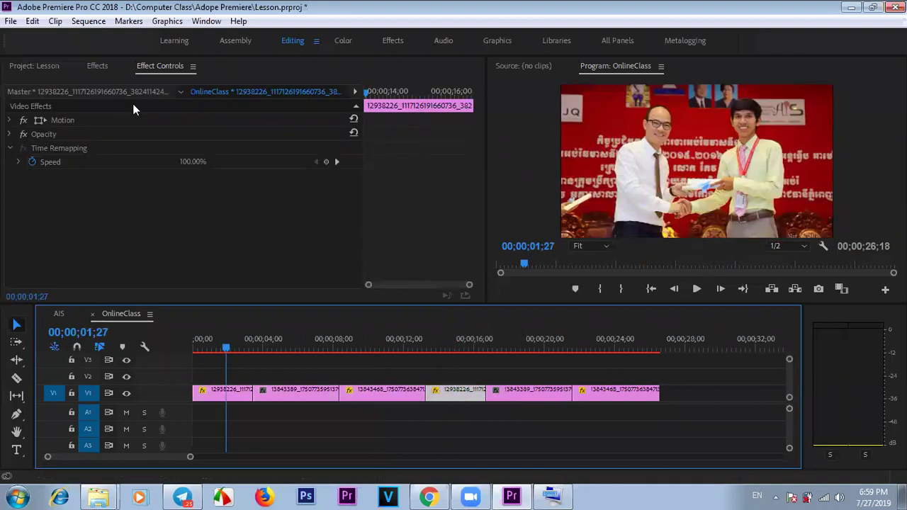
pyautogui.click(117, 92)
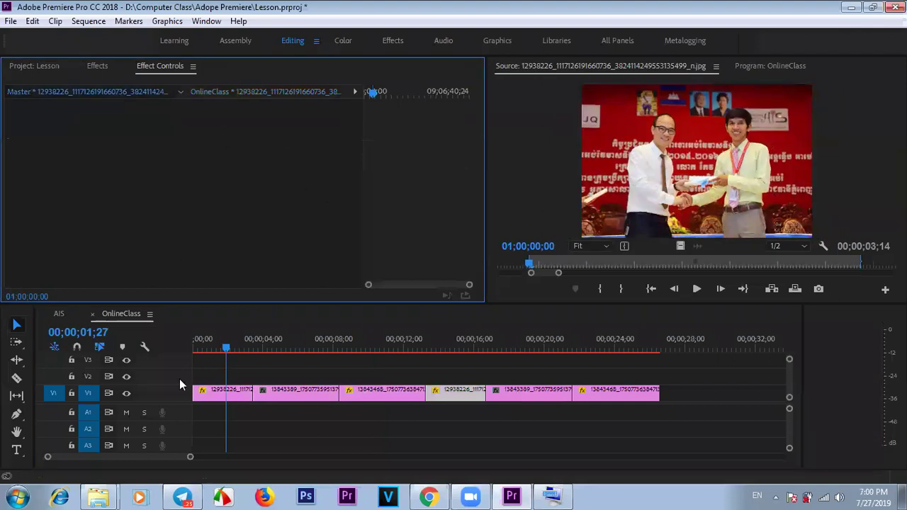
# - Copy the Upbeat and Happy Background Music clip from the AIS sequence to the start of A1 in the OnlineClass sequence
pyautogui.click(61, 314)
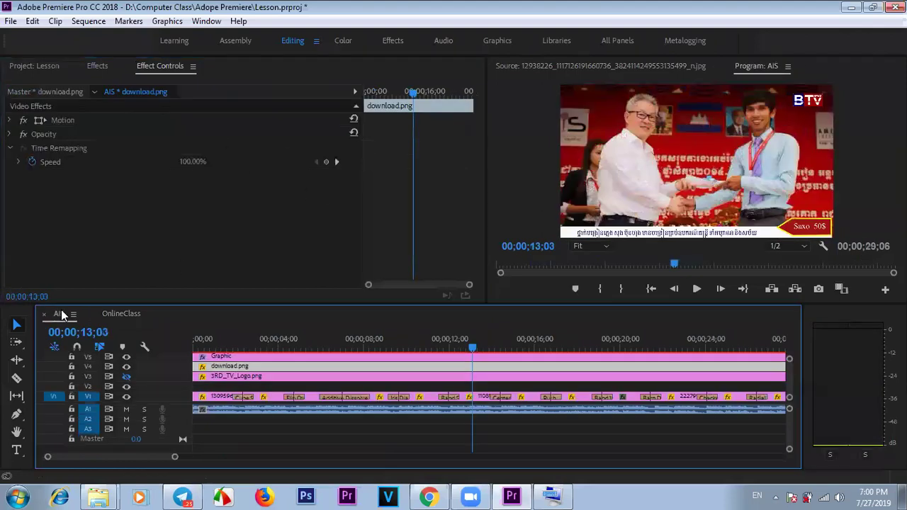
pyautogui.click(281, 411)
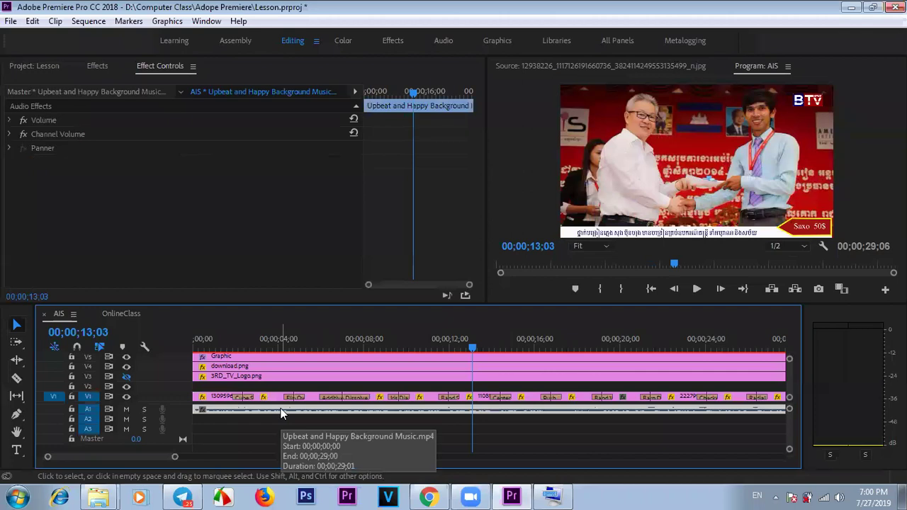
pyautogui.click(125, 314)
pyautogui.moveTo(161, 332); pyautogui.dragTo(212, 411)
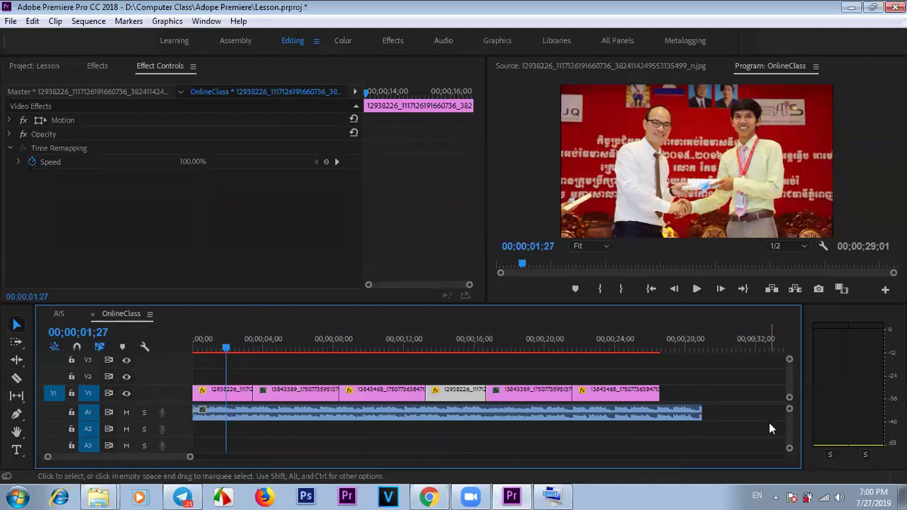
pyautogui.click(45, 66)
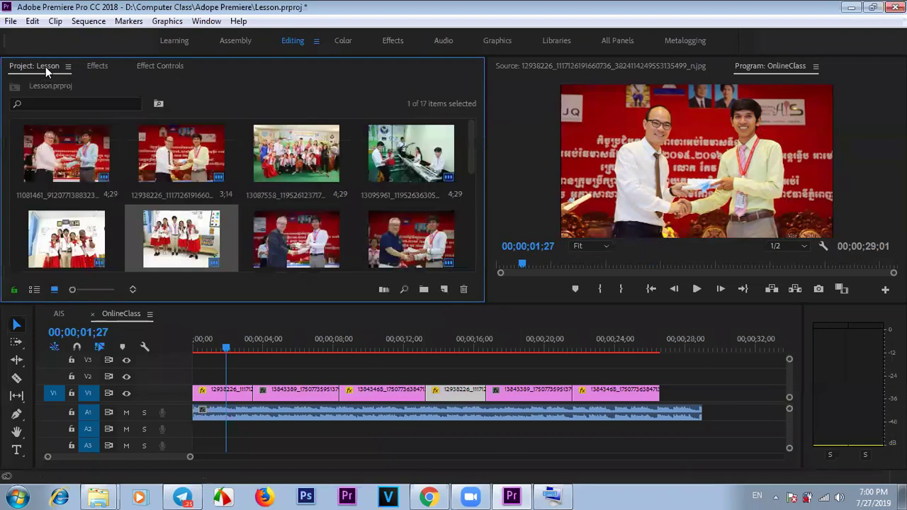
pyautogui.moveTo(470, 141); pyautogui.dragTo(472, 263)
pyautogui.rightClick(262, 224)
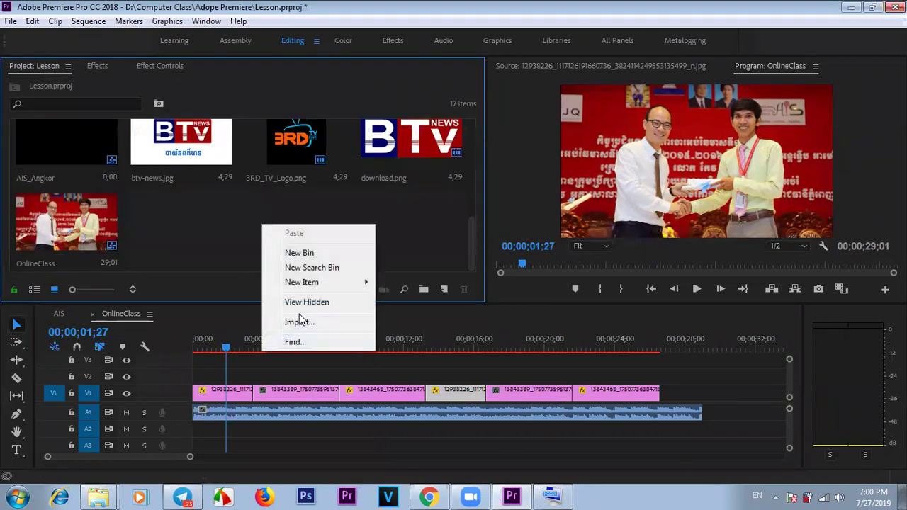
pyautogui.click(303, 322)
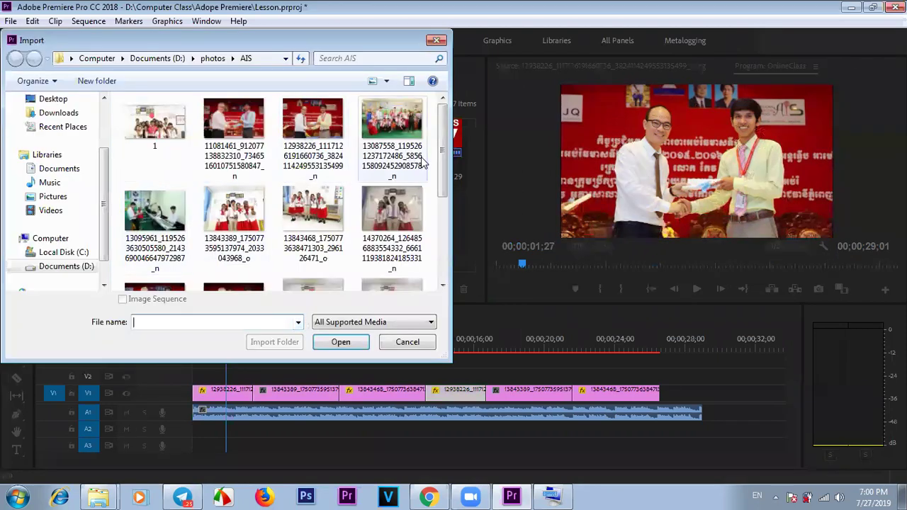
pyautogui.click(408, 342)
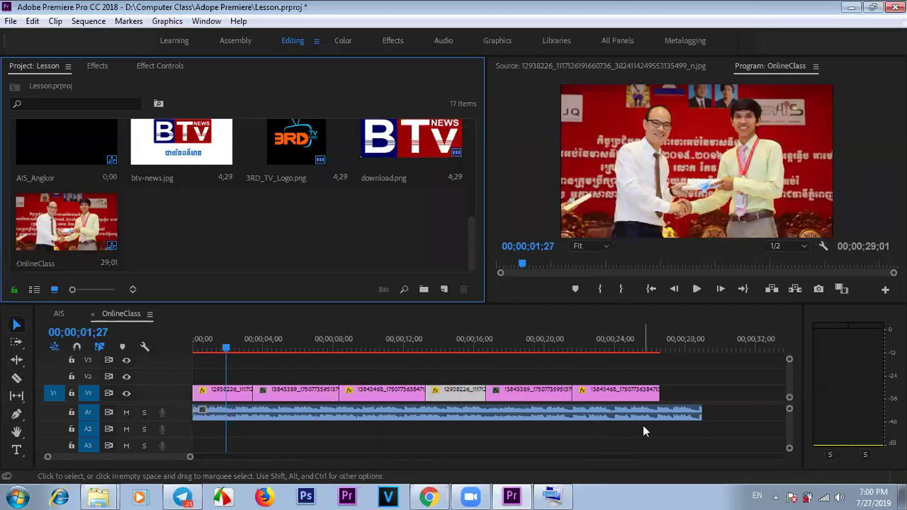
# - Enlarge the A1 waveform and shorten the first three photo clips to the music beats, about 2.5 seconds each, without gaps between them
pyautogui.moveTo(792, 414); pyautogui.dragTo(791, 418)
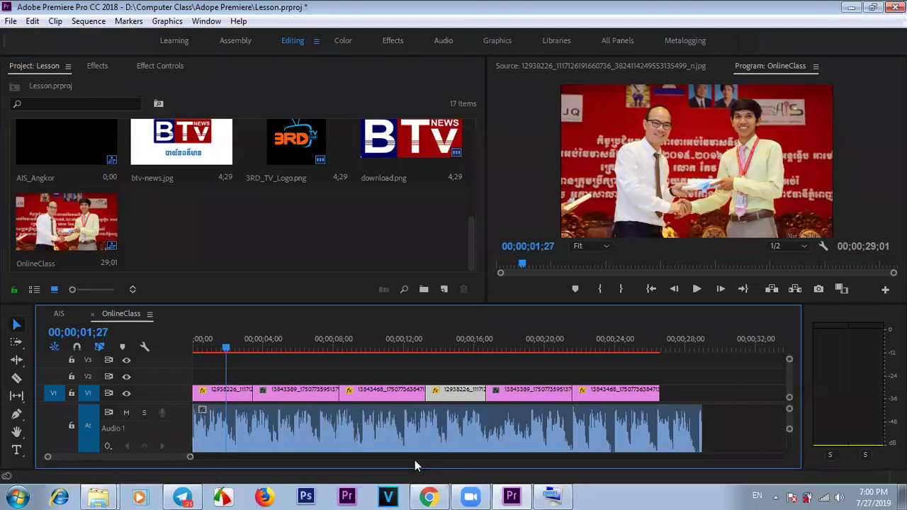
pyautogui.click(243, 395)
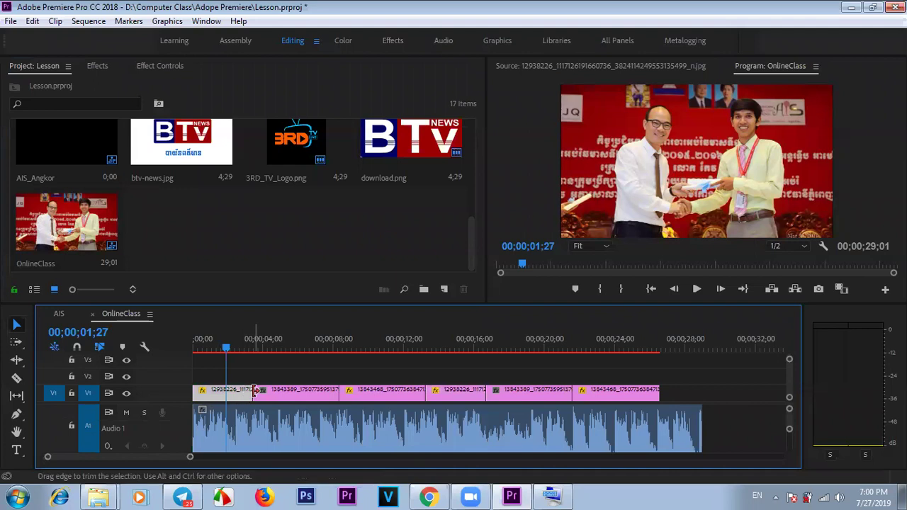
pyautogui.moveTo(246, 395)
pyautogui.mouseDown()
pyautogui.moveTo(235, 392)
pyautogui.moveTo(278, 395)
pyautogui.moveTo(264, 395)
pyautogui.mouseUp()
pyautogui.moveTo(319, 390); pyautogui.dragTo(281, 392)
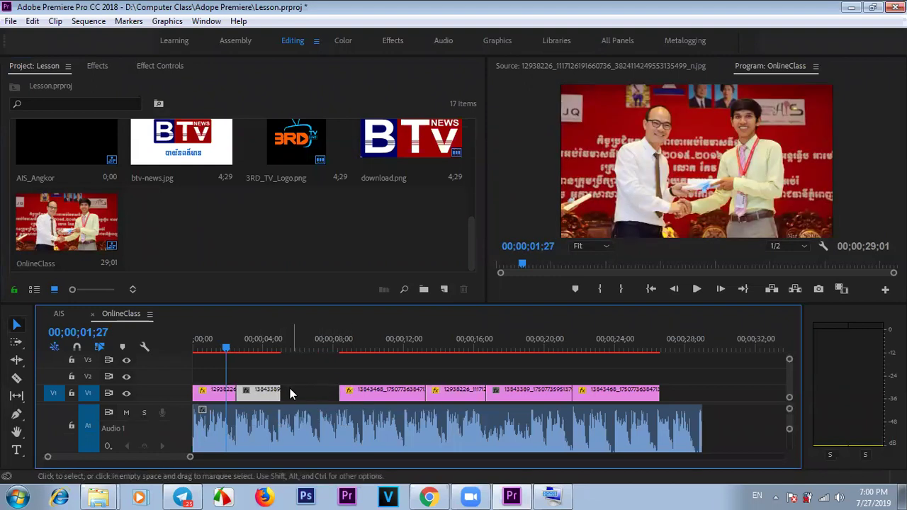
pyautogui.moveTo(363, 392); pyautogui.dragTo(308, 398)
pyautogui.moveTo(363, 392); pyautogui.dragTo(316, 392)
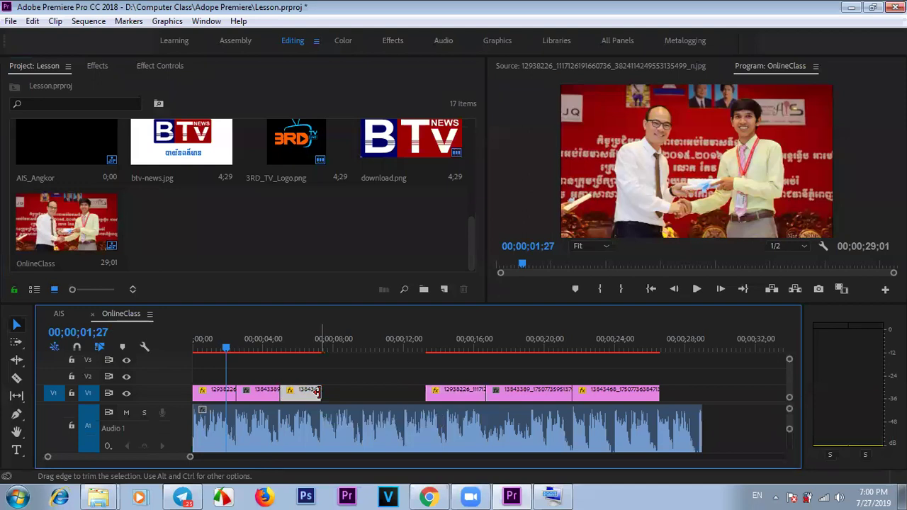
# - Pull the last three clips forward without gaps and shorten the first two of them to the beats, about 2.3 seconds each
pyautogui.moveTo(444, 397); pyautogui.dragTo(360, 393)
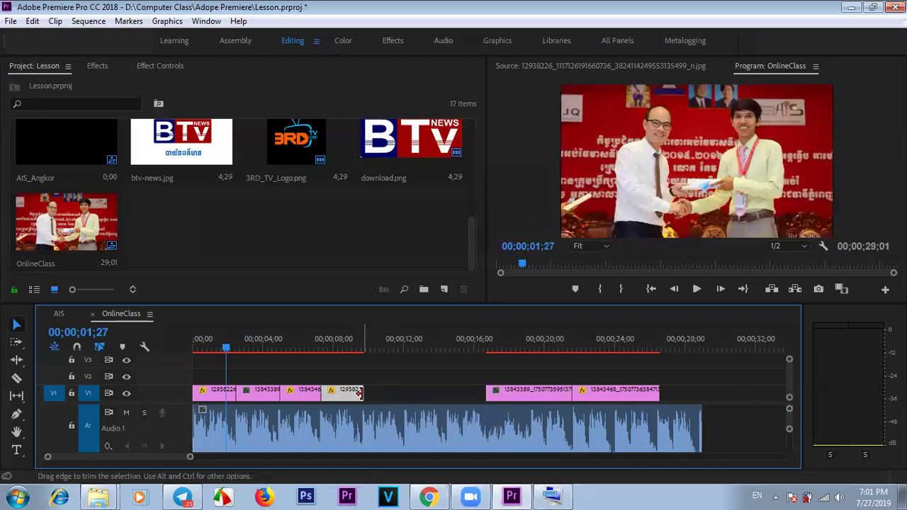
pyautogui.moveTo(513, 393); pyautogui.dragTo(404, 391)
pyautogui.moveTo(597, 394); pyautogui.dragTo(431, 392)
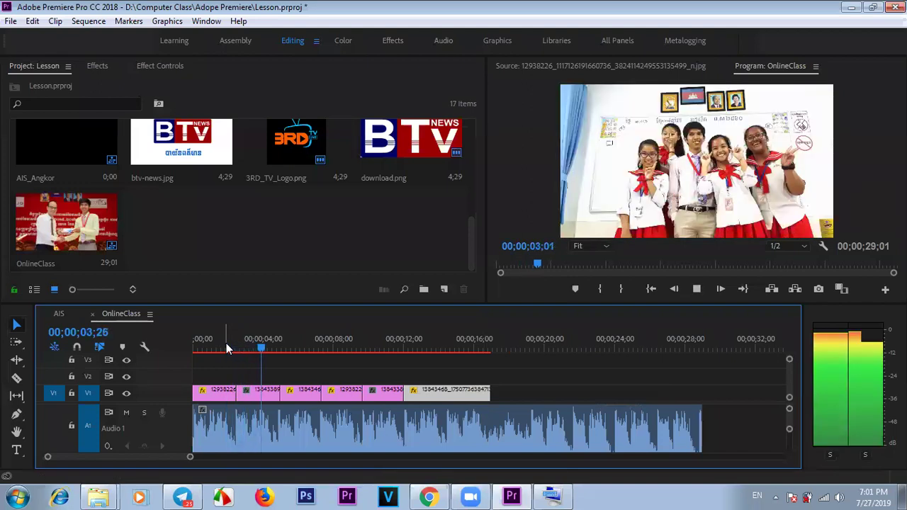
# - Play the sequence up to 00;00;12;08 to check the photo changes against the music, and examine the A1 waveform
pyautogui.press('space')
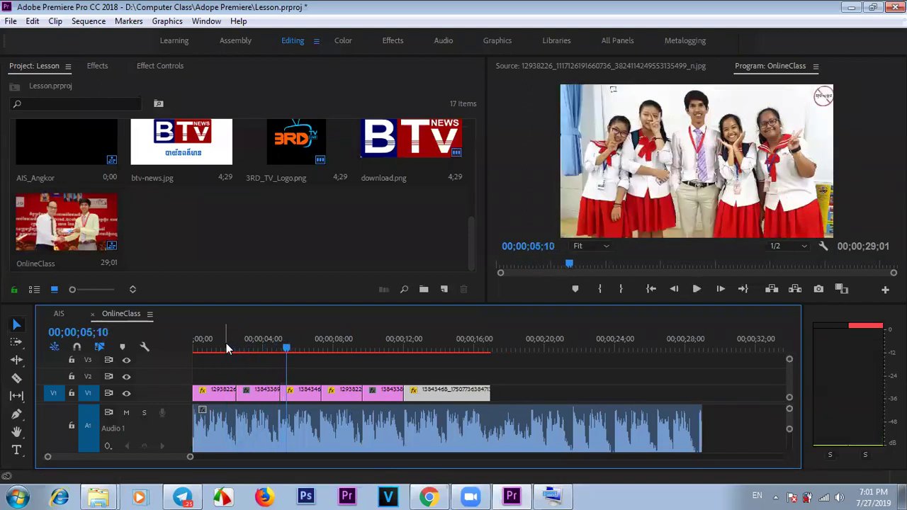
pyautogui.press('space')
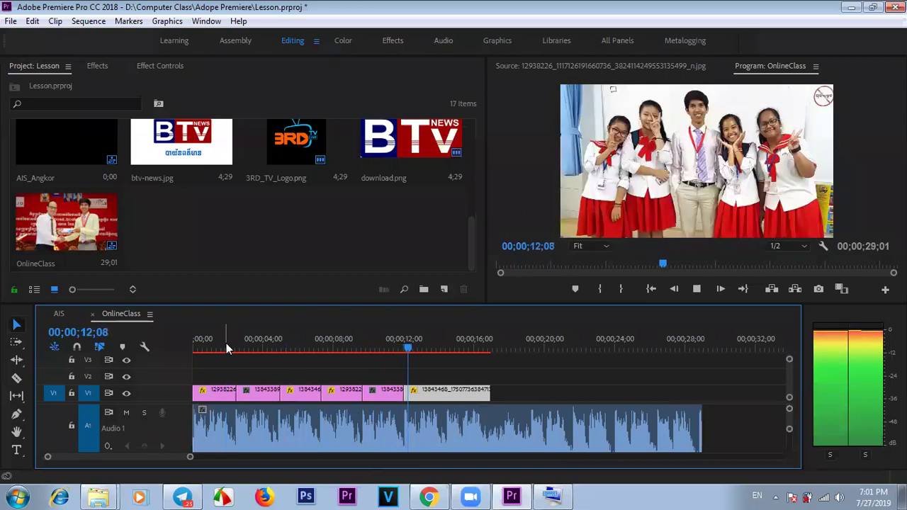
pyautogui.press('space')
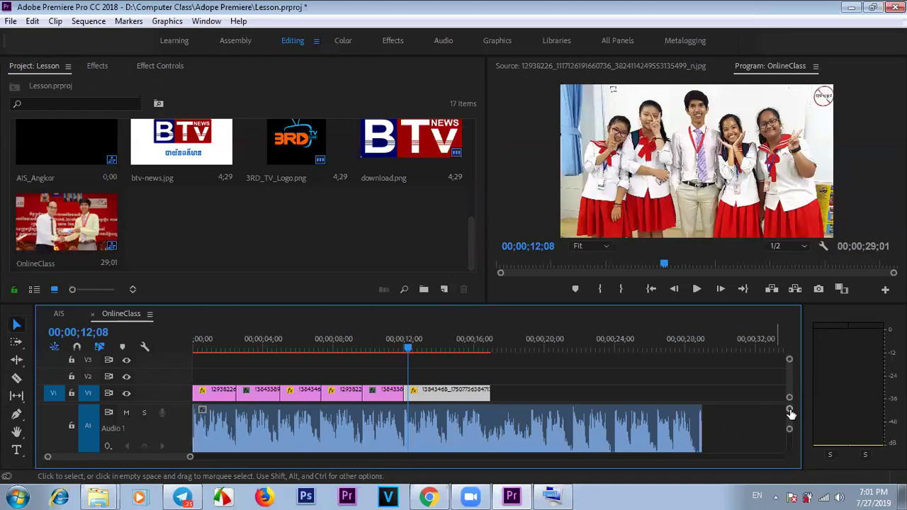
pyautogui.moveTo(791, 431)
pyautogui.mouseDown()
pyautogui.moveTo(792, 454)
pyautogui.moveTo(794, 422)
pyautogui.mouseUp()
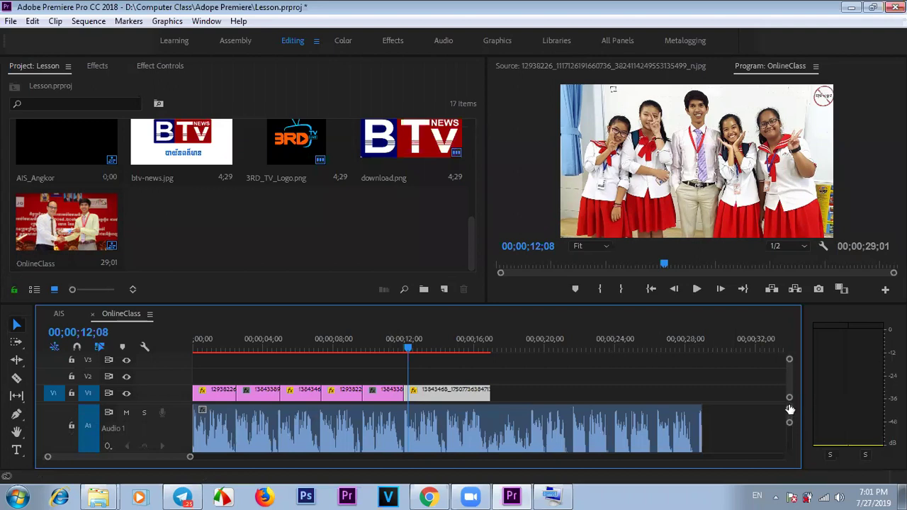
pyautogui.moveTo(790, 418)
pyautogui.mouseDown()
pyautogui.moveTo(789, 429)
pyautogui.moveTo(791, 415)
pyautogui.mouseUp()
pyautogui.moveTo(790, 424)
pyautogui.mouseDown()
pyautogui.moveTo(789, 443)
pyautogui.moveTo(790, 420)
pyautogui.mouseUp()
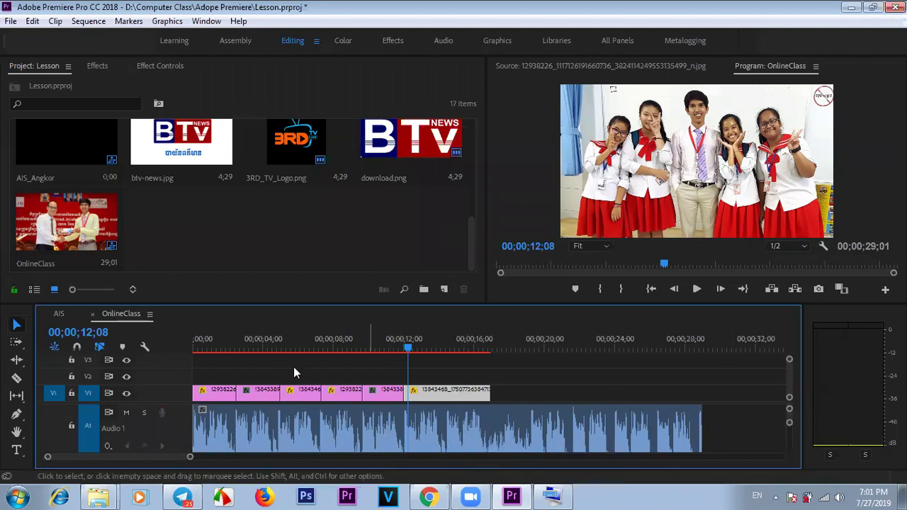
# - Return the playhead to 00;00;00;00, deselect the clips and activate the Type tool
pyautogui.click(197, 347)
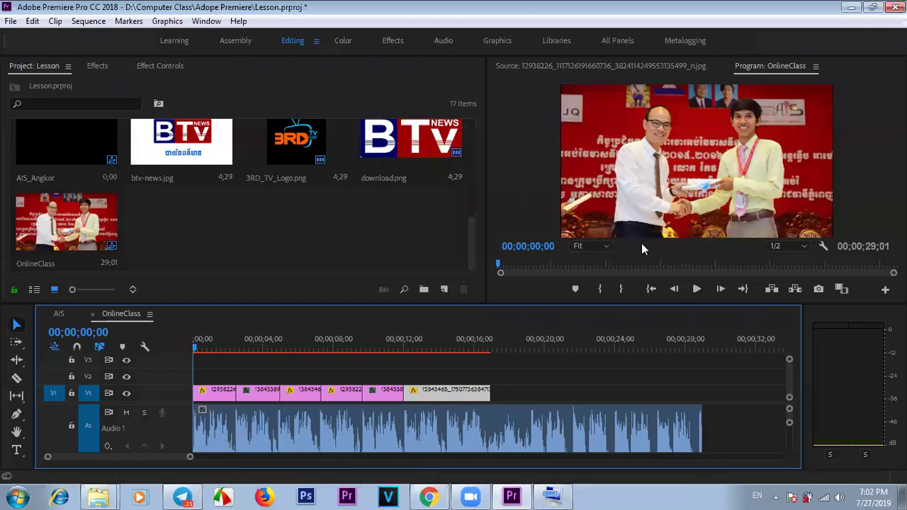
pyautogui.click(205, 372)
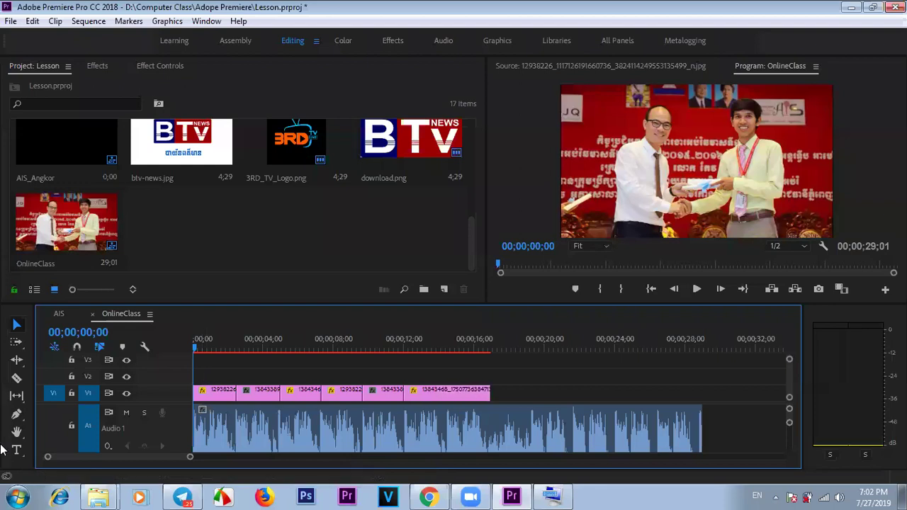
pyautogui.click(17, 451)
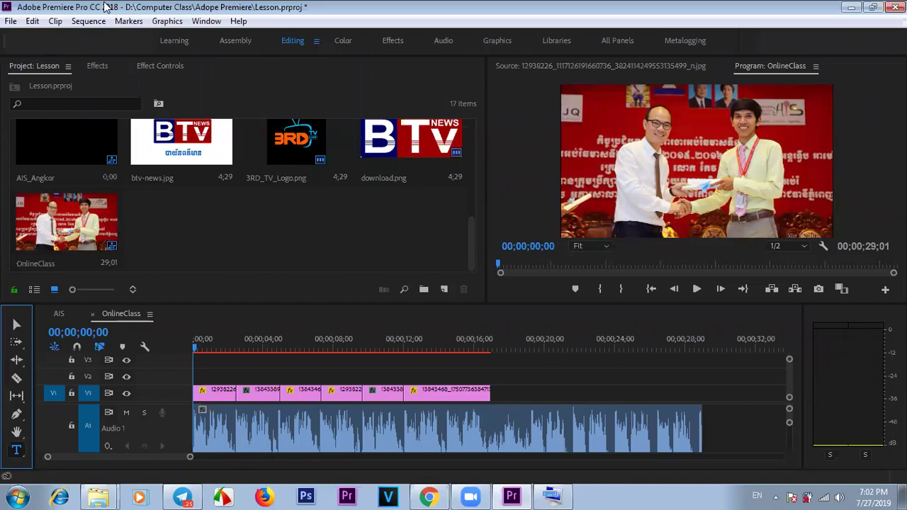
# - Examine the text engine options in the Graphics preferences and leave them without making changes
pyautogui.click(33, 21)
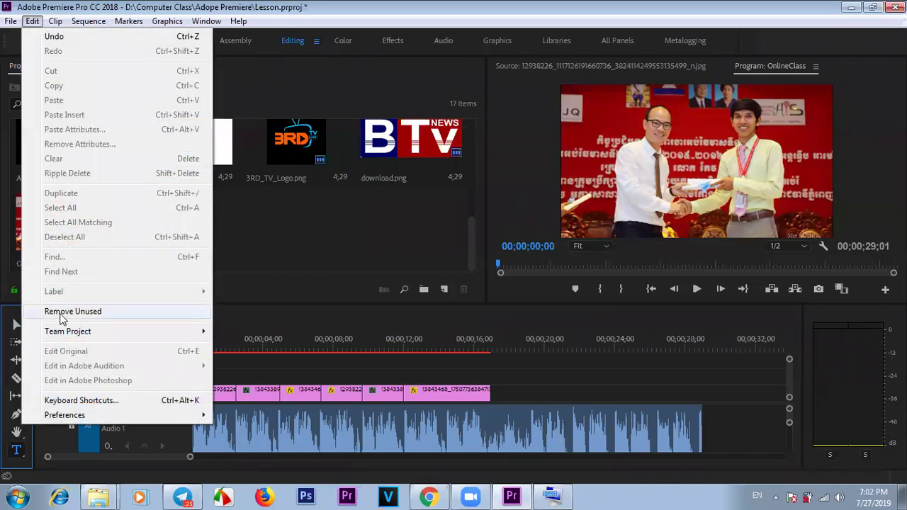
pyautogui.moveTo(78, 417)
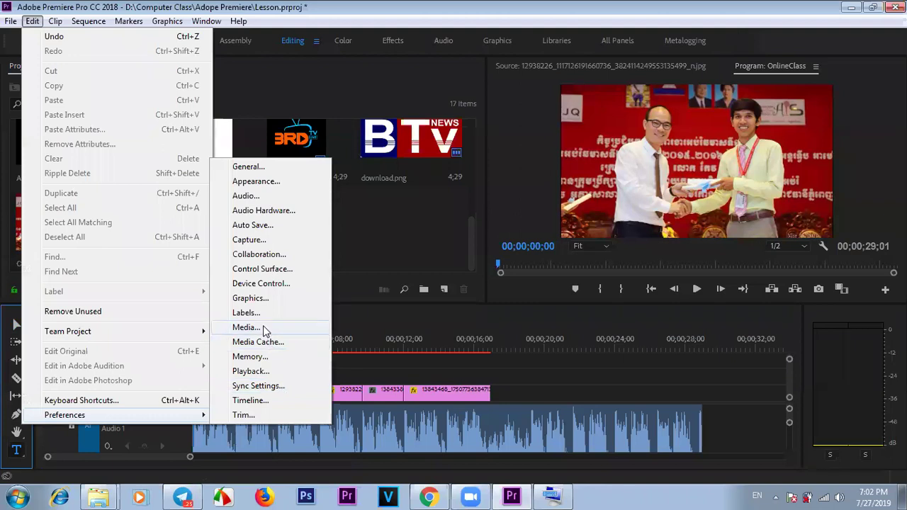
pyautogui.click(255, 300)
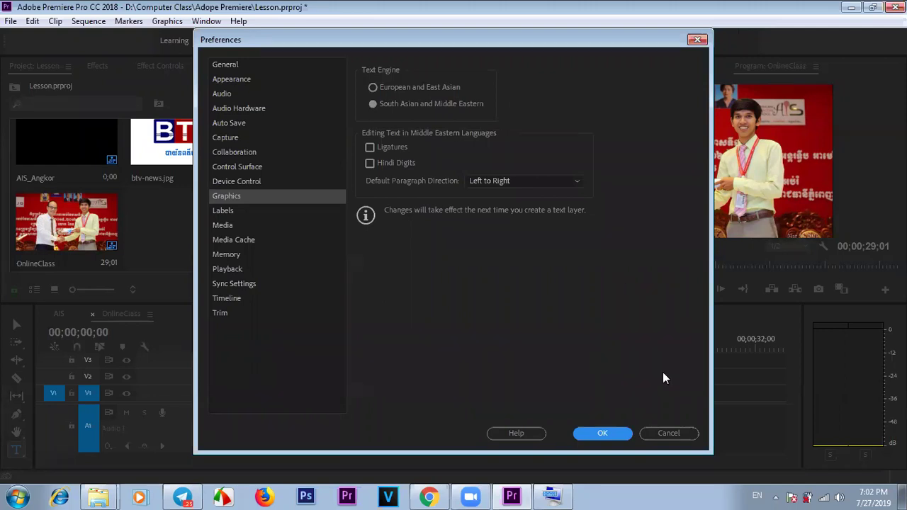
pyautogui.click(685, 432)
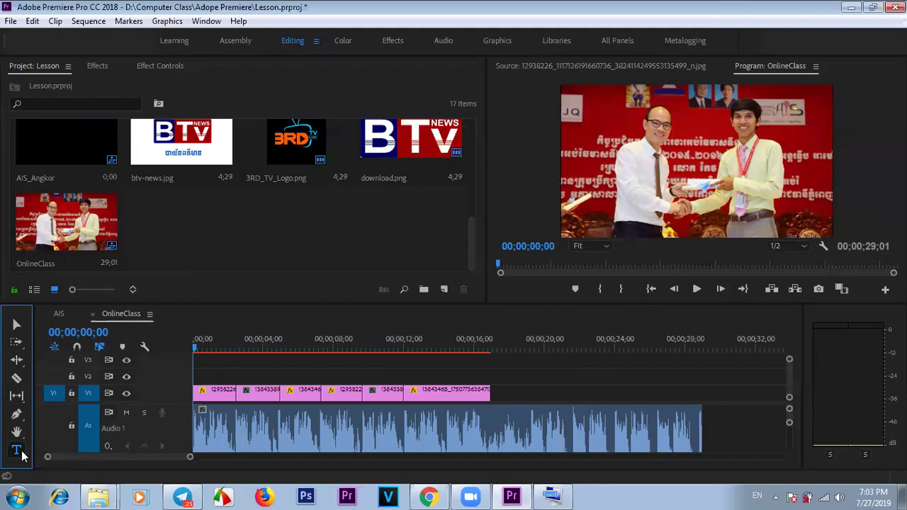
# - Look at the Type tool variants, including the Vertical Type Tool, and keep the horizontal Type Tool active
pyautogui.click(22, 456)
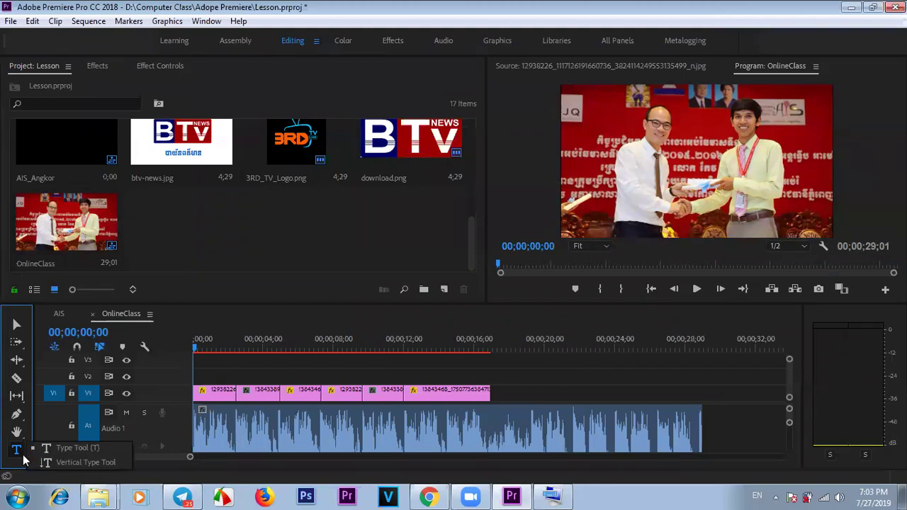
pyautogui.click(18, 456)
pyautogui.click(18, 454)
pyautogui.click(18, 454)
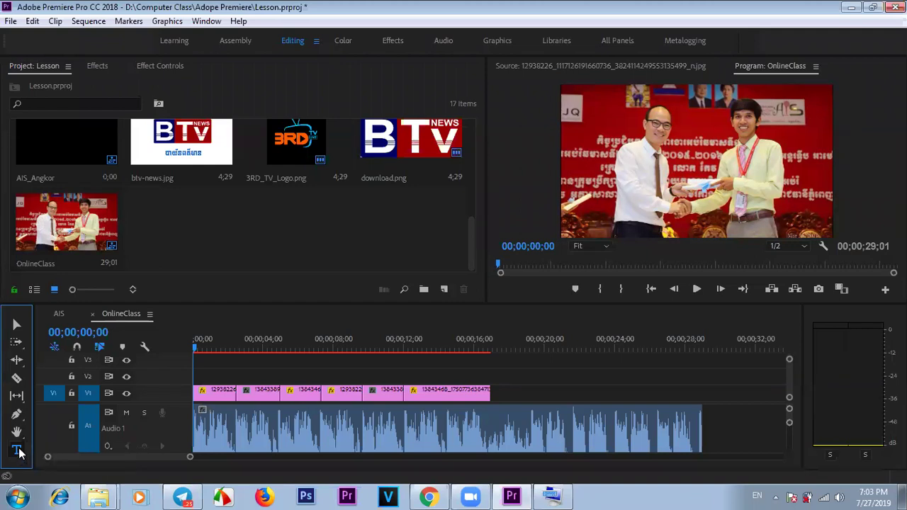
pyautogui.click(18, 454)
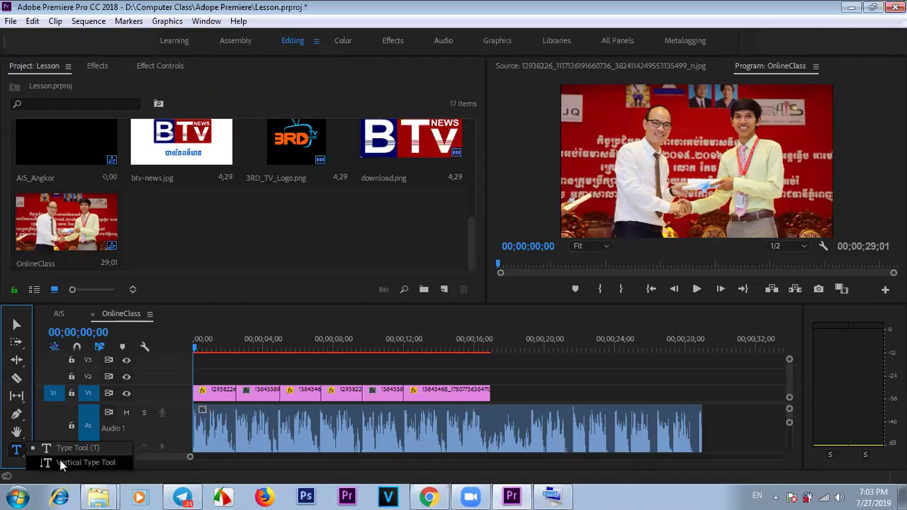
pyautogui.click(18, 451)
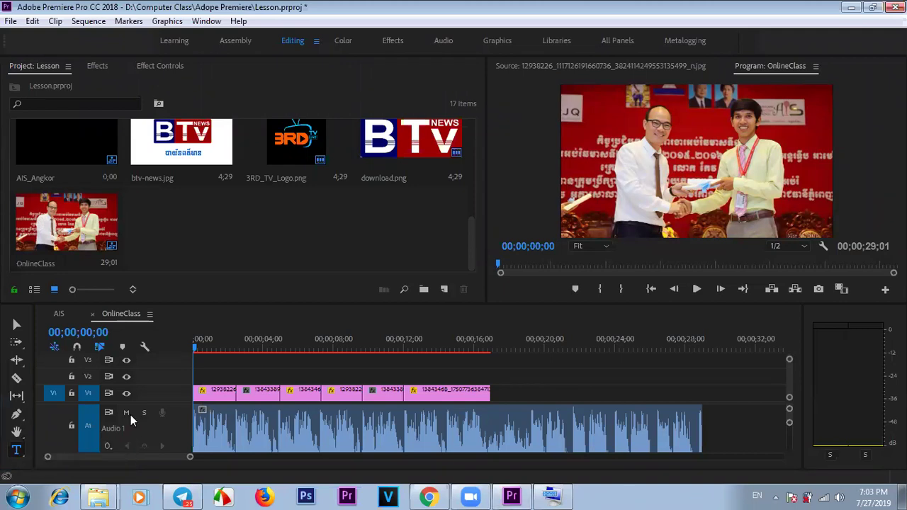
# - Start a text layer in the lower-left corner of the picture and set its font to Khmer OS Battambang
pyautogui.click(571, 231)
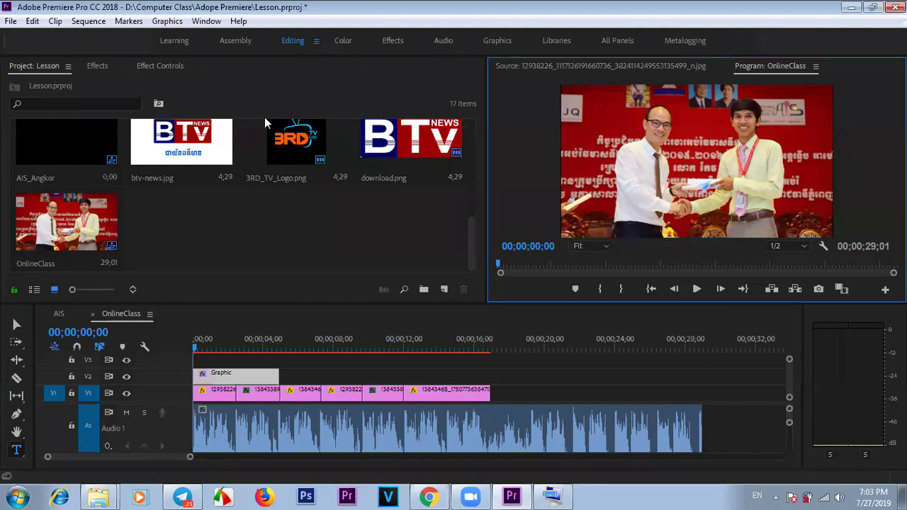
pyautogui.click(160, 66)
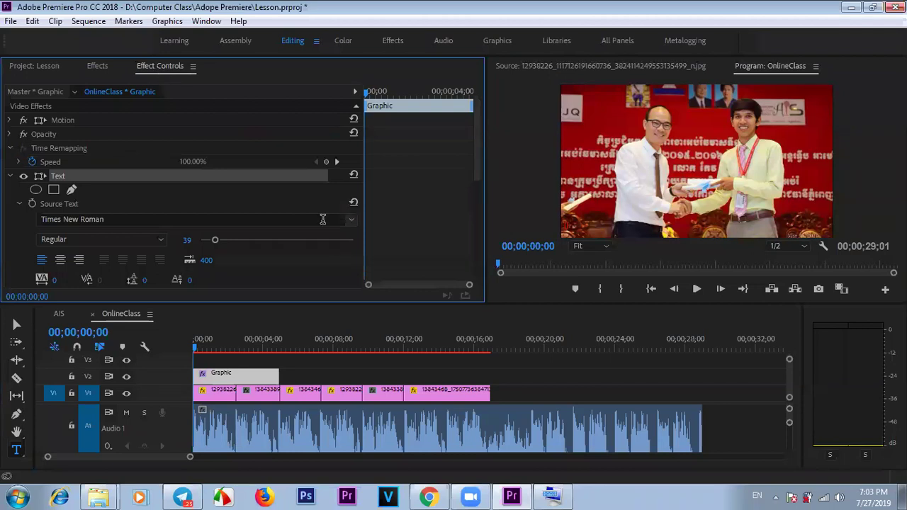
pyautogui.moveTo(479, 153); pyautogui.dragTo(481, 171)
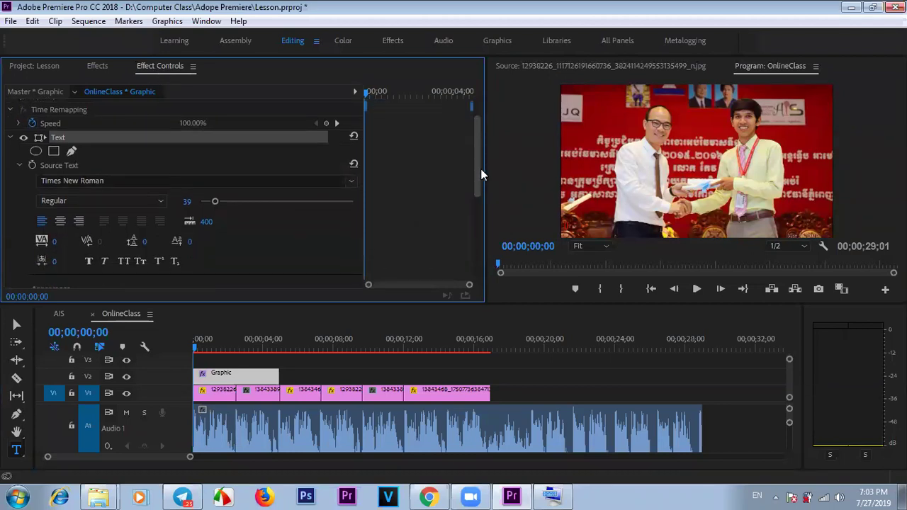
pyautogui.click(122, 181)
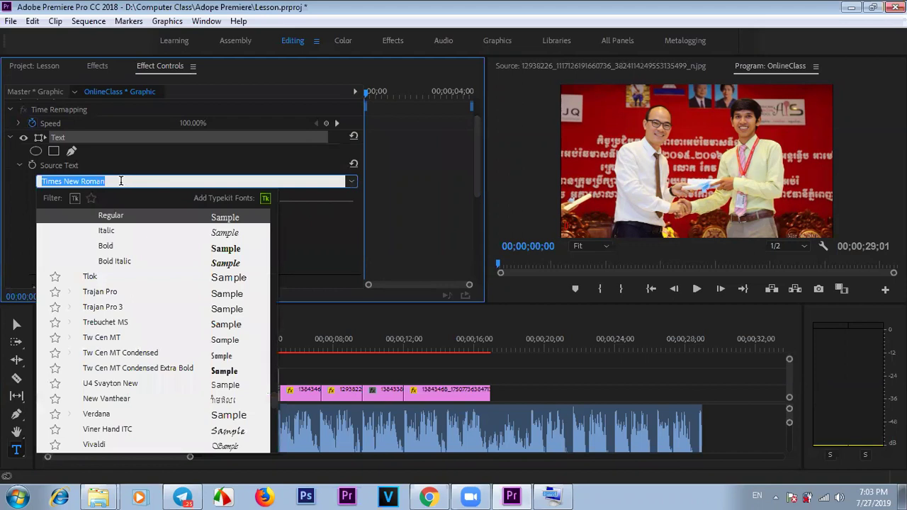
pyautogui.write('khmer os ba')
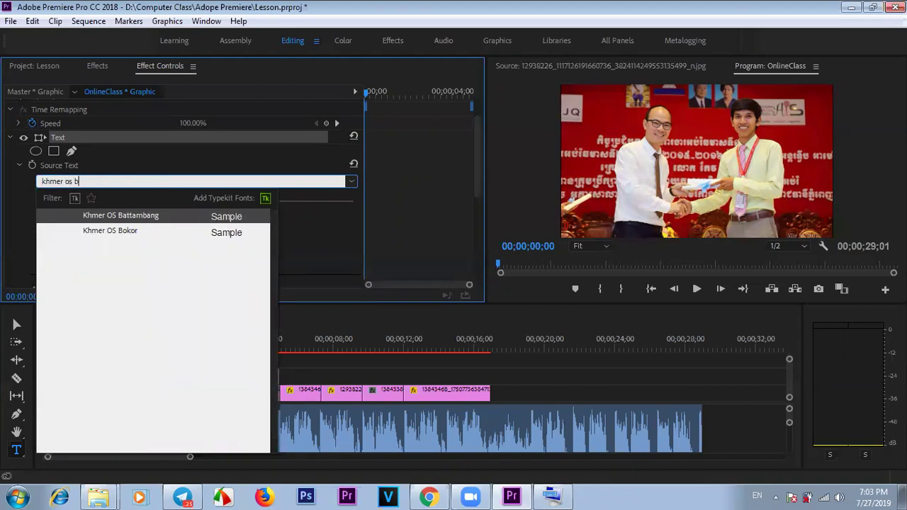
pyautogui.click(145, 216)
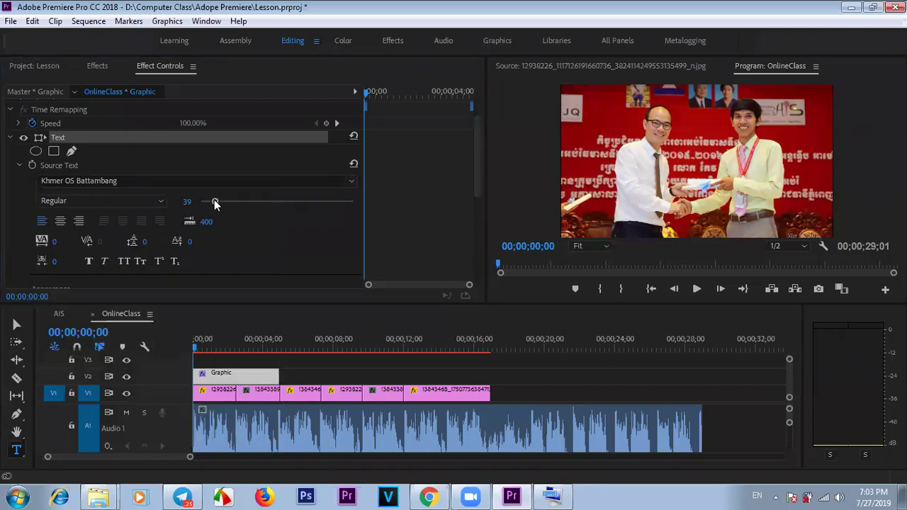
# - Set the text size to 86 and enter the title "ថ្នាក់បង្រៀនកុំព្យូទ័រអនឡាញ មានបង្រៀនគ្រប់វគ្គ" in the new text layer
pyautogui.moveTo(475, 159); pyautogui.dragTo(468, 137)
pyautogui.moveTo(215, 236); pyautogui.dragTo(234, 237)
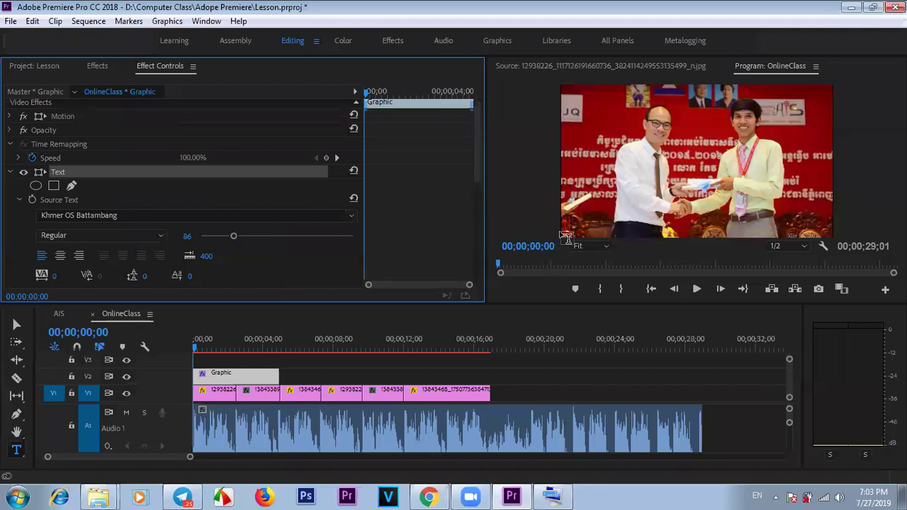
pyautogui.click(644, 262)
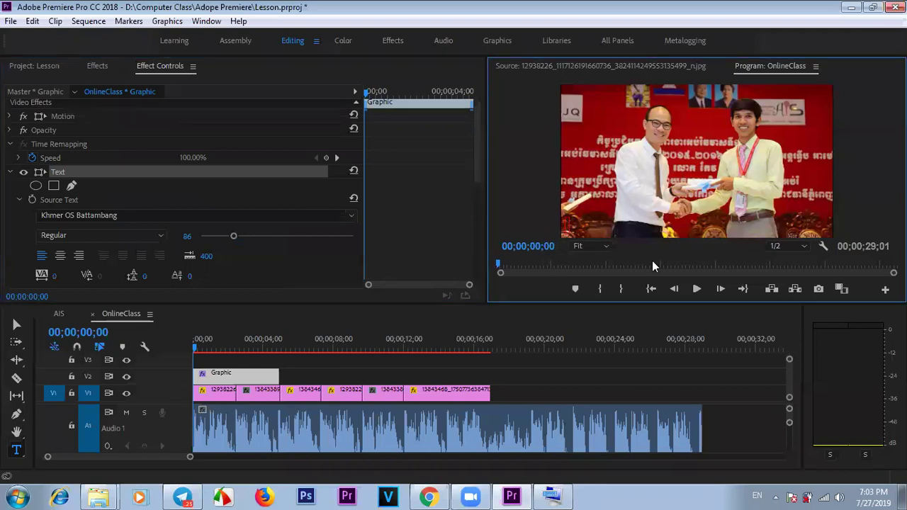
pyautogui.write('ថ្នាក់បង្រៀនក')
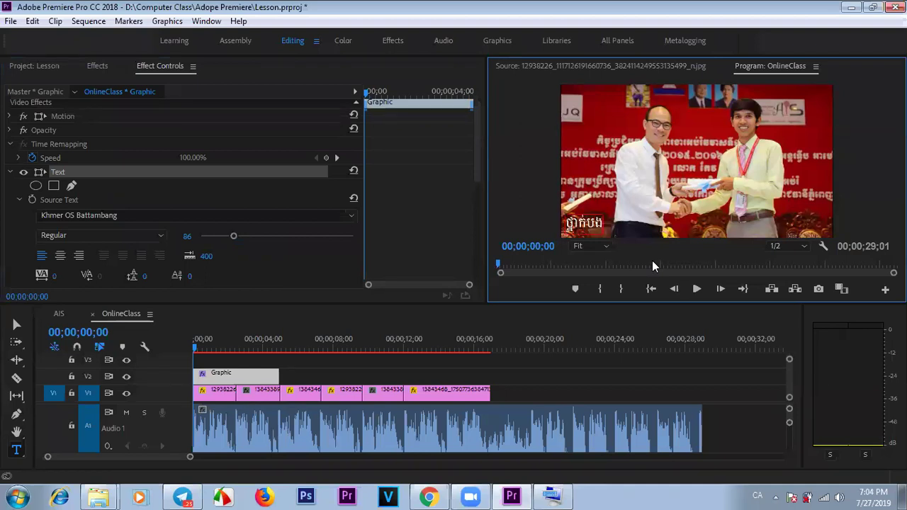
pyautogui.write('ុំព្យូ')
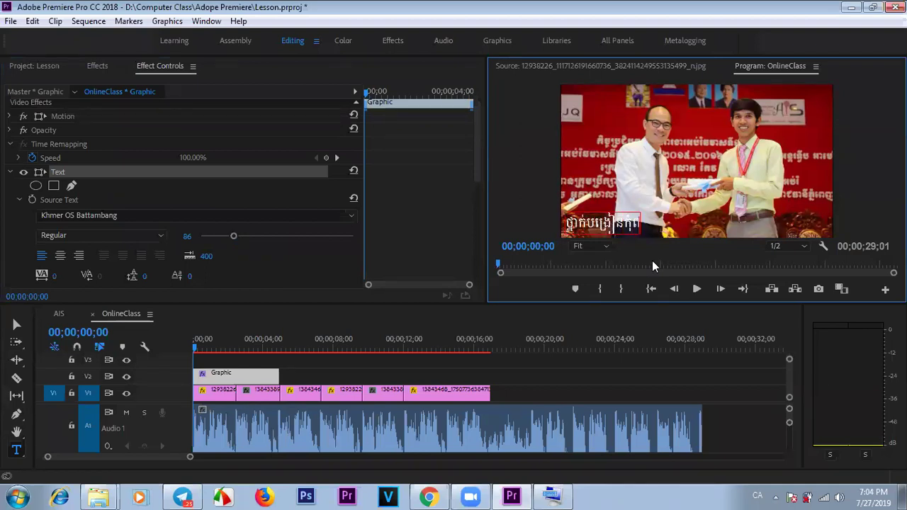
pyautogui.write('ទ័រអនឡ')
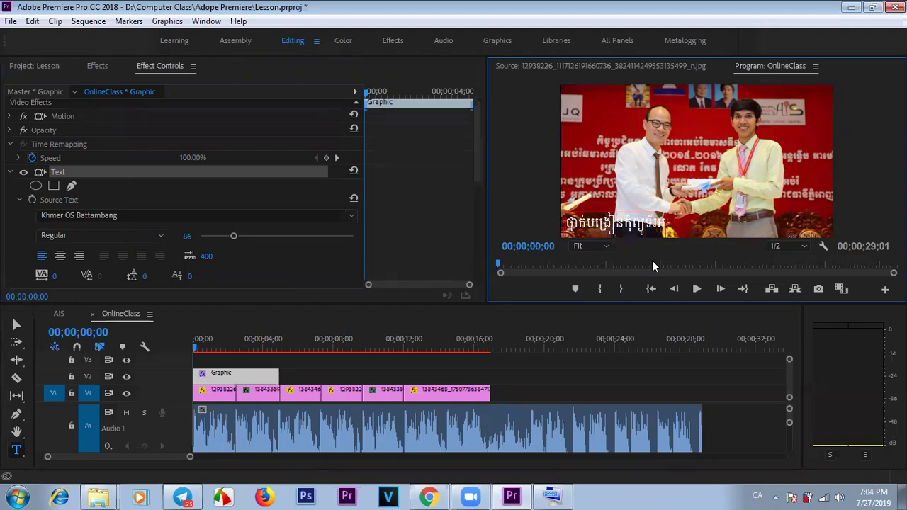
pyautogui.write('ាញ')
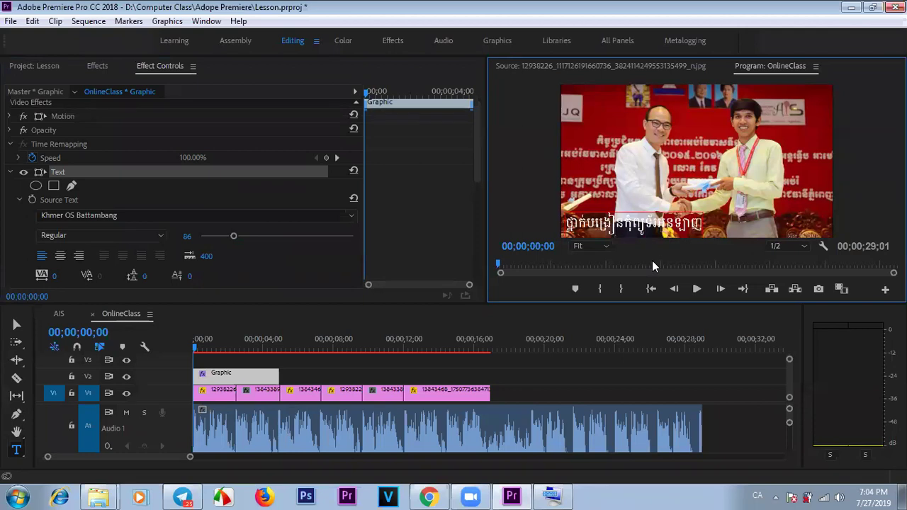
pyautogui.write(' មានបង្រៀនគ្រប់វគ្គ')
# - Move the playhead to 00;00;02;15 within the title clip and select the entire title text
pyautogui.click(653, 261)
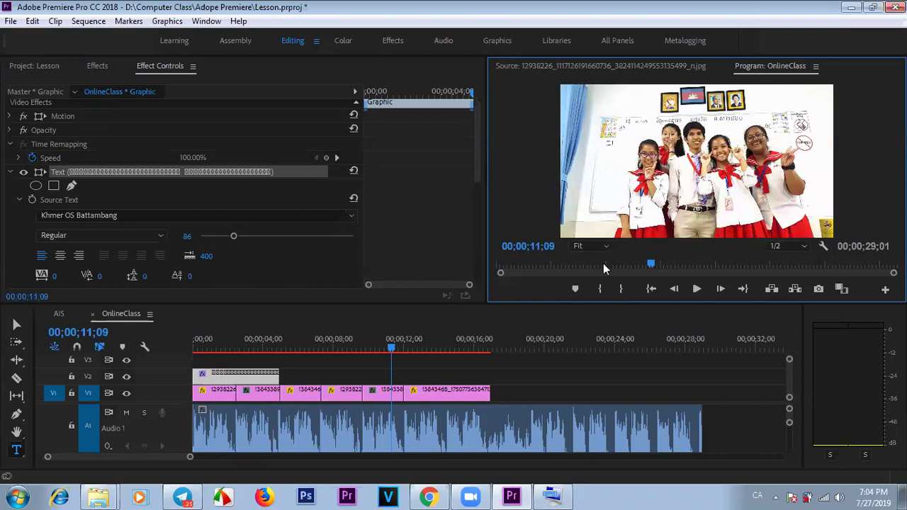
pyautogui.click(238, 343)
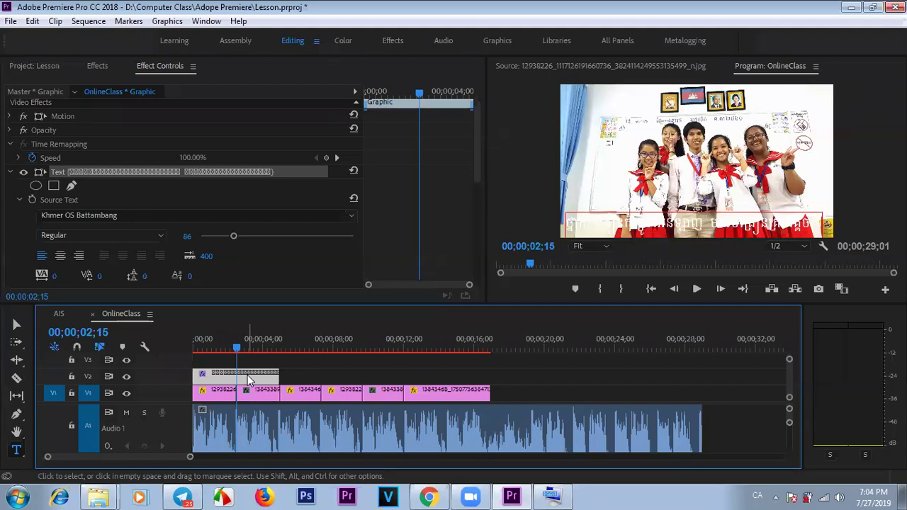
pyautogui.doubleClick(753, 225)
pyautogui.click(816, 224)
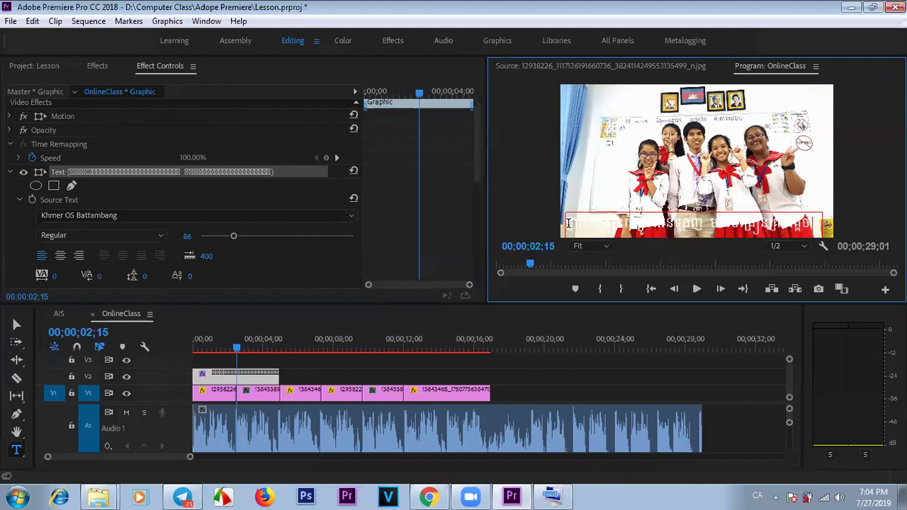
pyautogui.moveTo(570, 224); pyautogui.dragTo(815, 232)
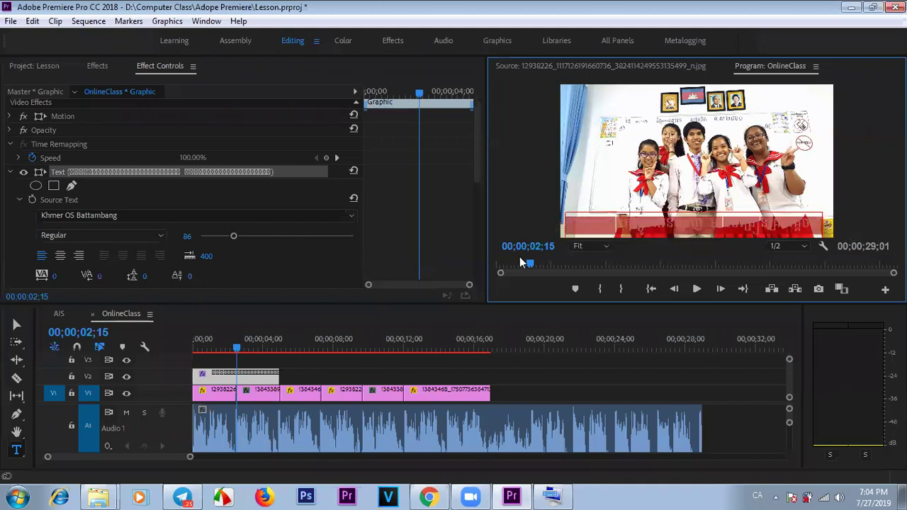
pyautogui.click(257, 383)
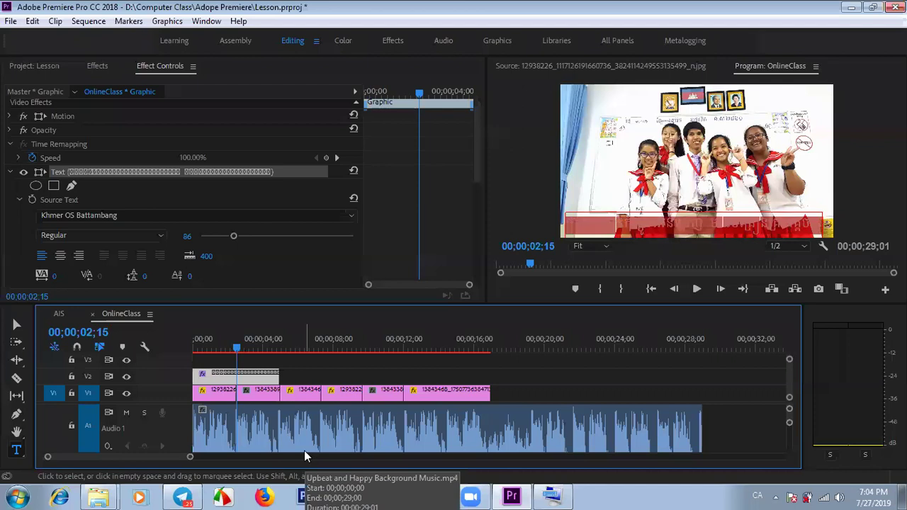
# - Examine the title graphic's effect entries in turn: Motion, Opacity, Time Remapping and Text
pyautogui.click(161, 66)
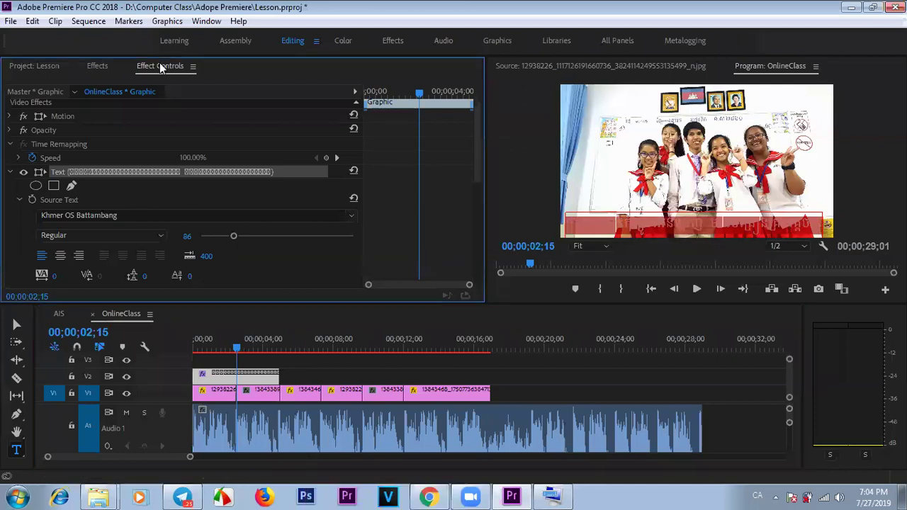
pyautogui.click(12, 172)
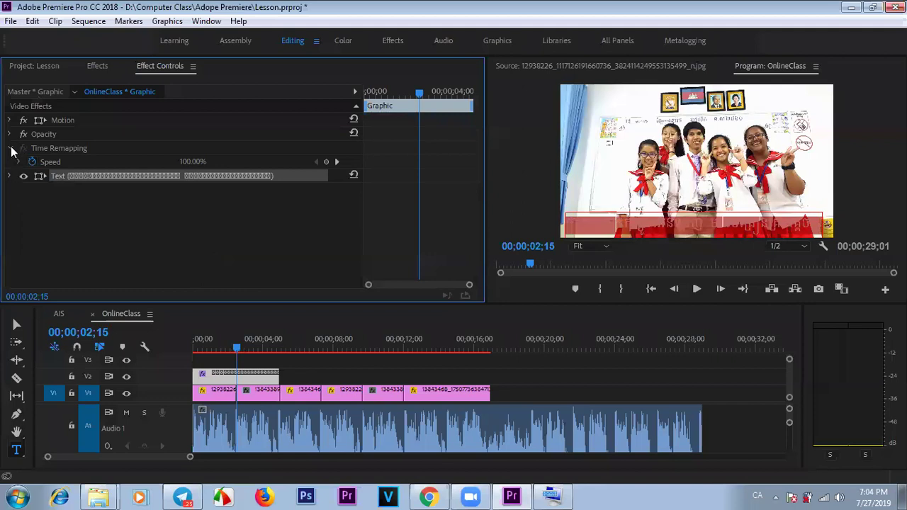
pyautogui.click(18, 163)
pyautogui.click(19, 162)
pyautogui.click(10, 149)
pyautogui.click(67, 121)
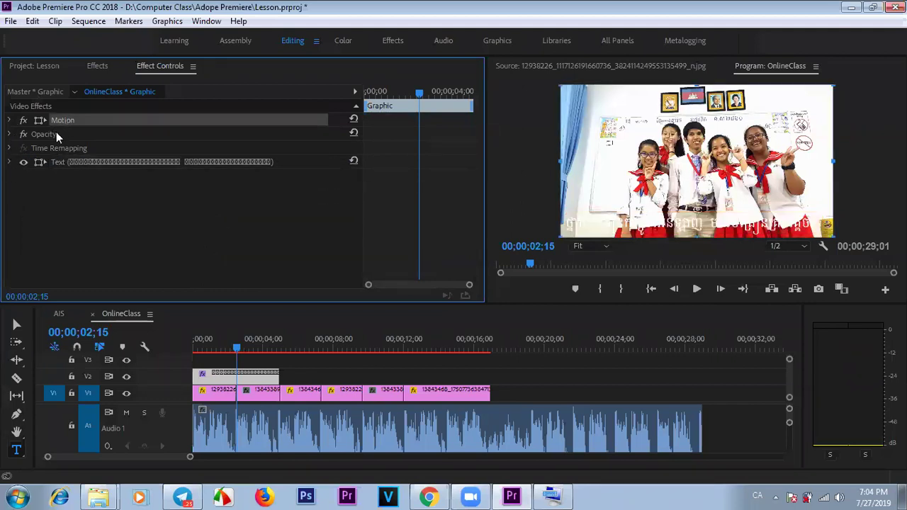
pyautogui.click(48, 133)
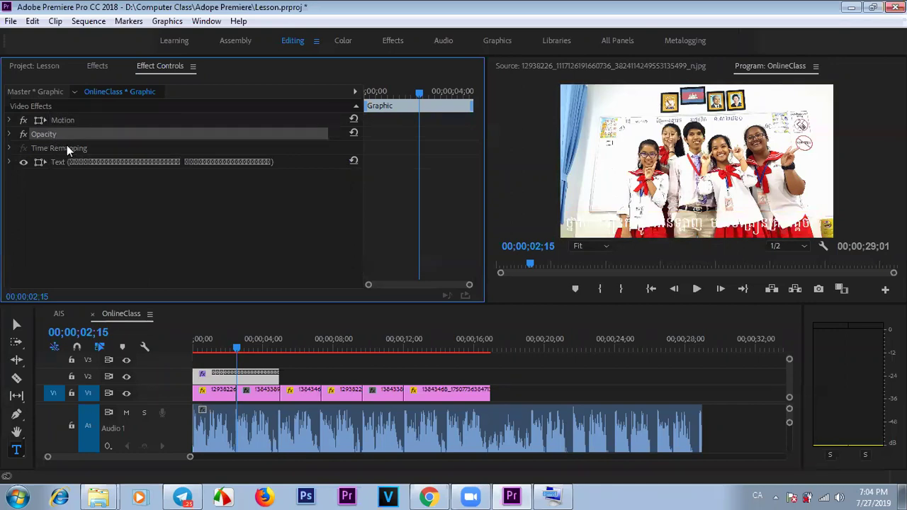
pyautogui.click(68, 147)
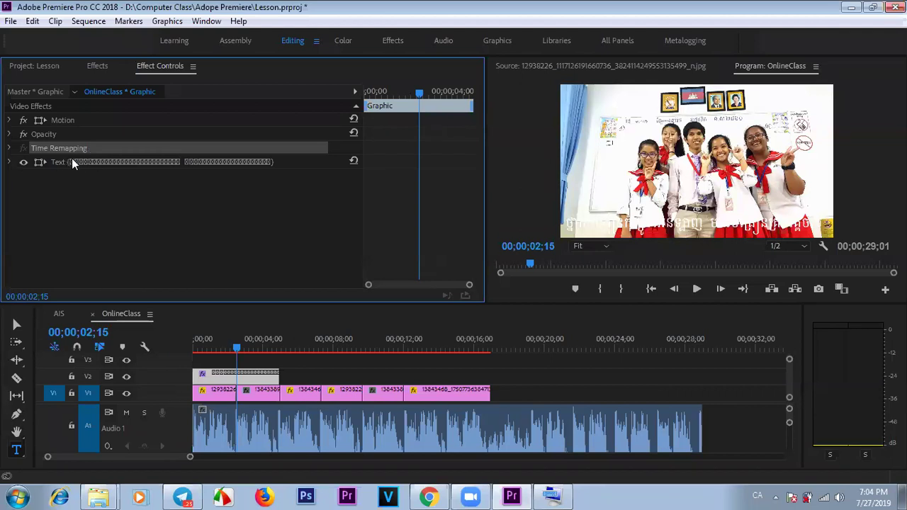
pyautogui.click(79, 163)
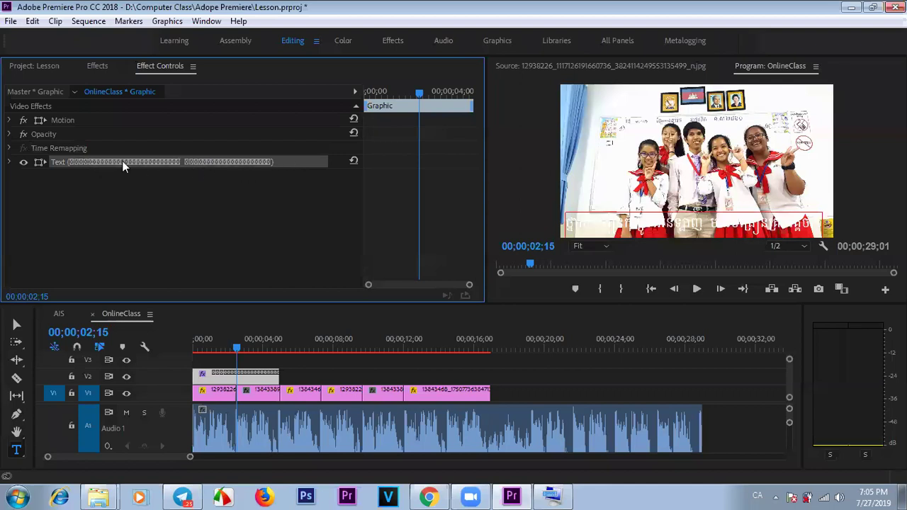
# - Expand the title's Text properties and reduce its font size to 68
pyautogui.click(9, 162)
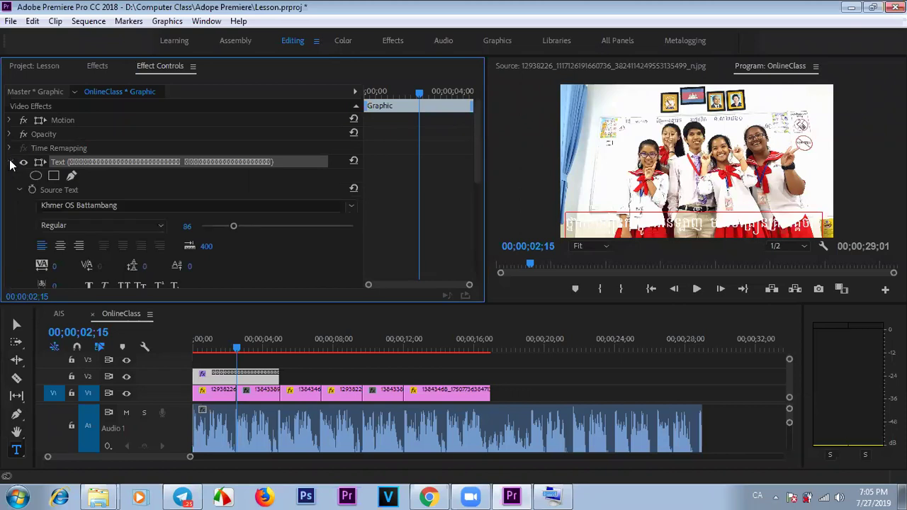
pyautogui.moveTo(480, 132); pyautogui.dragTo(480, 158)
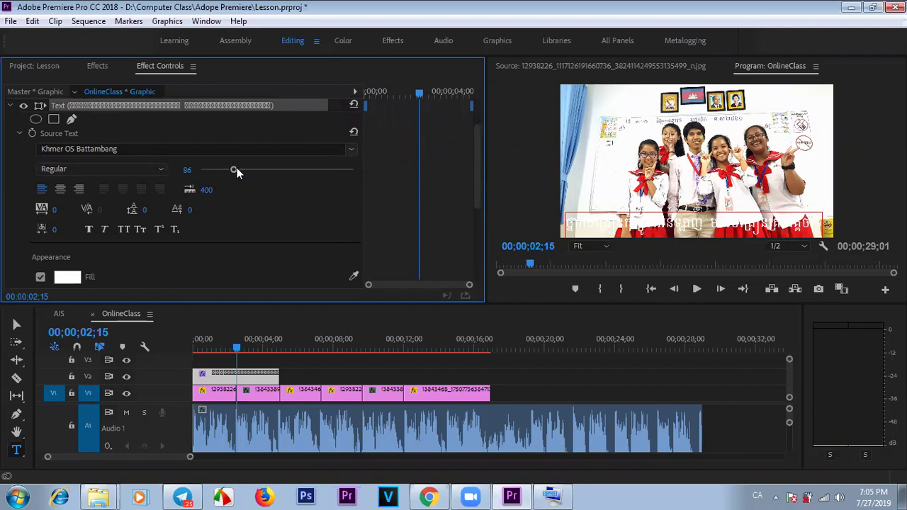
pyautogui.moveTo(229, 173); pyautogui.dragTo(226, 173)
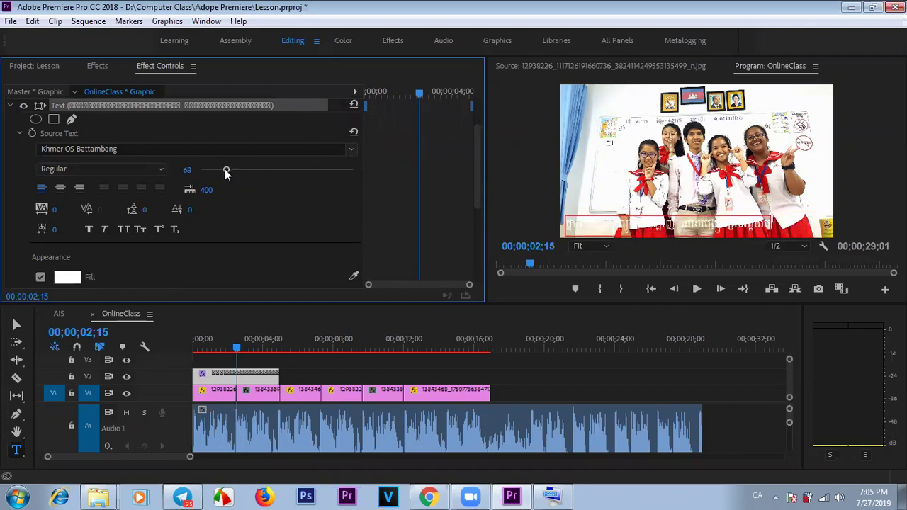
# - Try centre and right alignment on the title text and return it to left alignment
pyautogui.click(61, 188)
pyautogui.click(80, 190)
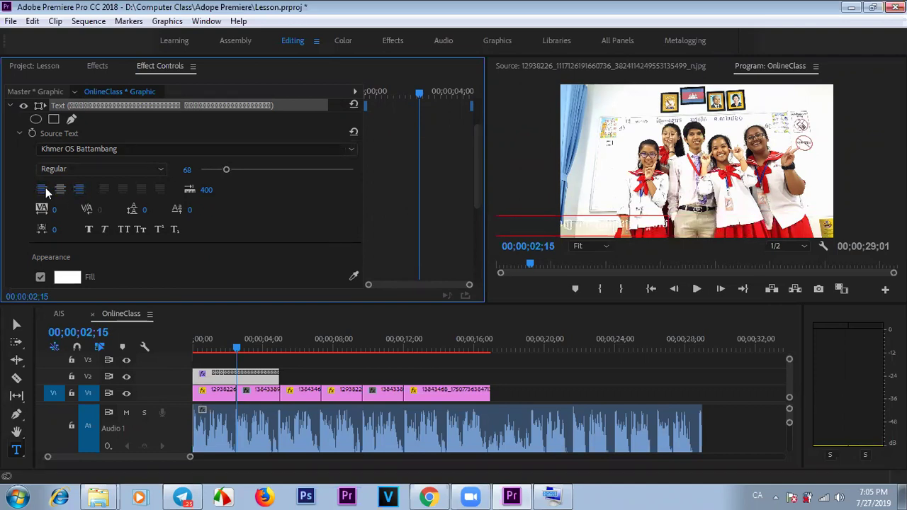
pyautogui.click(44, 190)
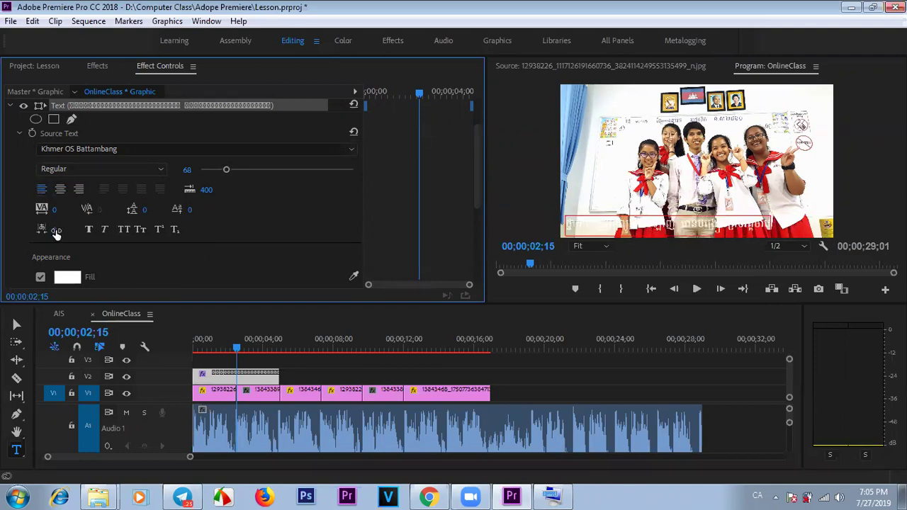
# - Apply Faux Bold to the title and change its fill colour to dark blue
pyautogui.click(90, 229)
pyautogui.moveTo(478, 187); pyautogui.dragTo(479, 245)
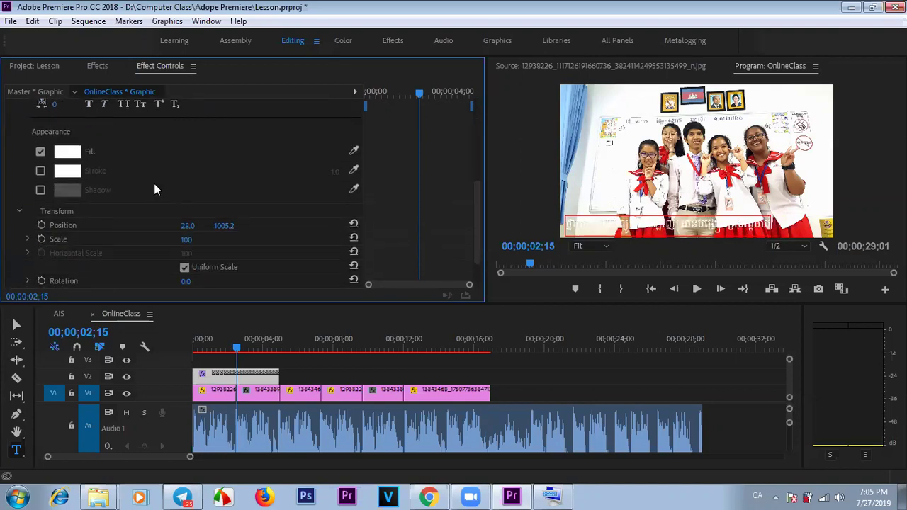
pyautogui.click(69, 154)
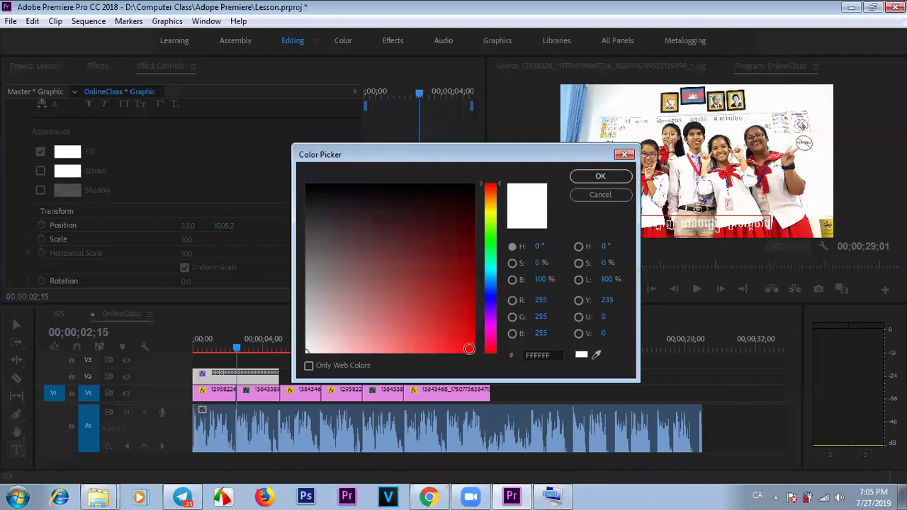
pyautogui.click(491, 301)
pyautogui.moveTo(467, 221); pyautogui.dragTo(464, 238)
pyautogui.click(597, 176)
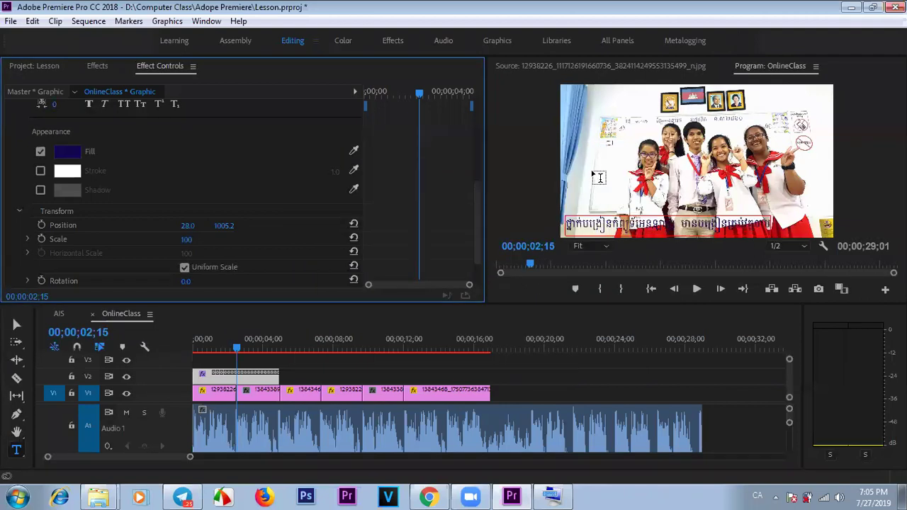
# - Enable a white stroke on the title text and set its width to 4
pyautogui.click(41, 170)
pyautogui.click(334, 173)
pyautogui.click(331, 171)
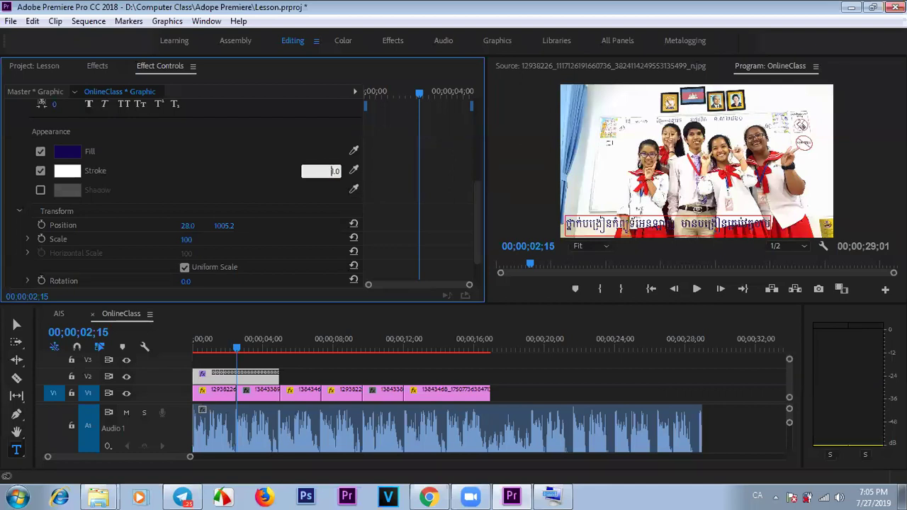
pyautogui.press('alt')
pyautogui.hotkey('alt', 'shift')
pyautogui.press('BackSpace')
pyautogui.press('BackSpace')
pyautogui.press('BackSpace')
pyautogui.write('150')
pyautogui.press('BackSpace')
pyautogui.press('BackSpace')
pyautogui.press('BackSpace')
pyautogui.write('10')
pyautogui.press('BackSpace')
pyautogui.write('4')
pyautogui.press('Return')
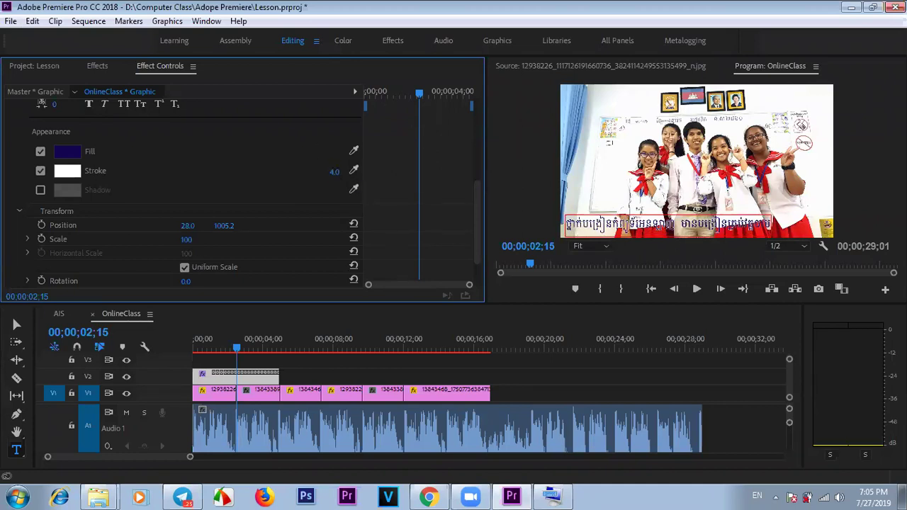
# - Try a stroke width of 10 on the title text and turn the stroke off again
pyautogui.click(335, 173)
pyautogui.write('10')
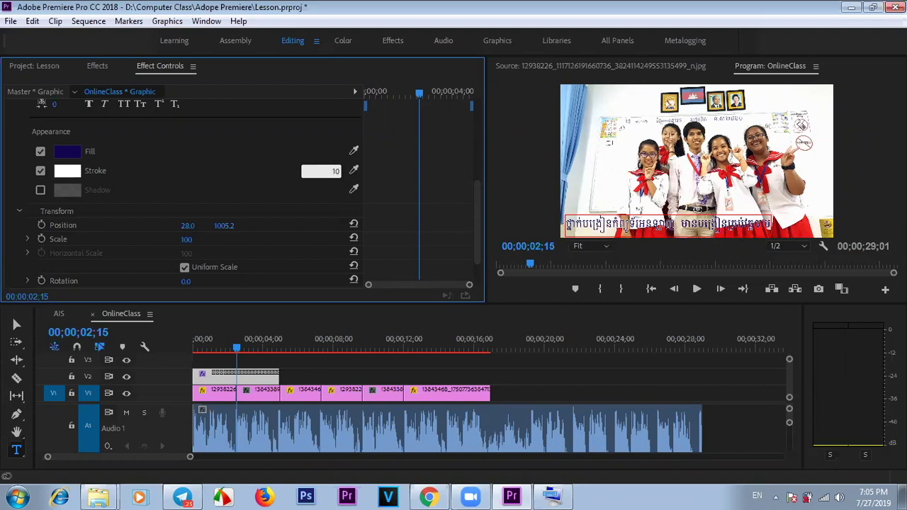
pyautogui.press('Return')
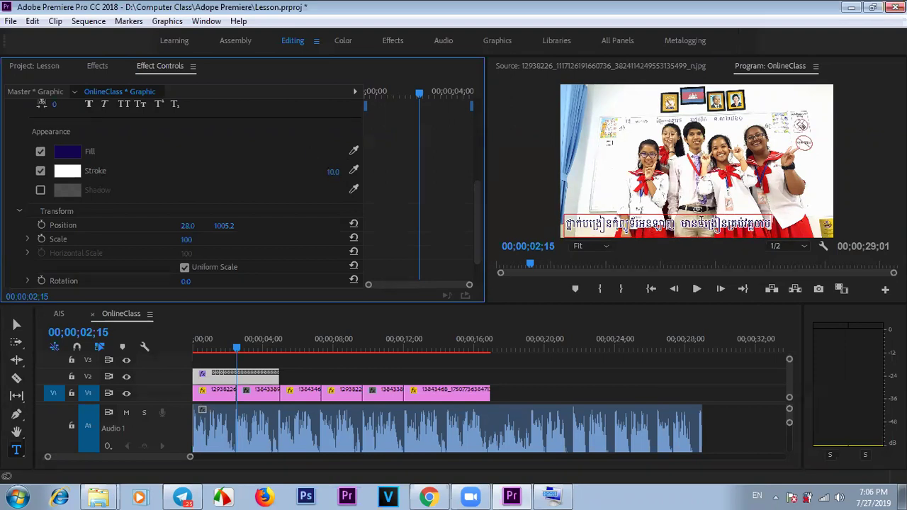
pyautogui.click(330, 171)
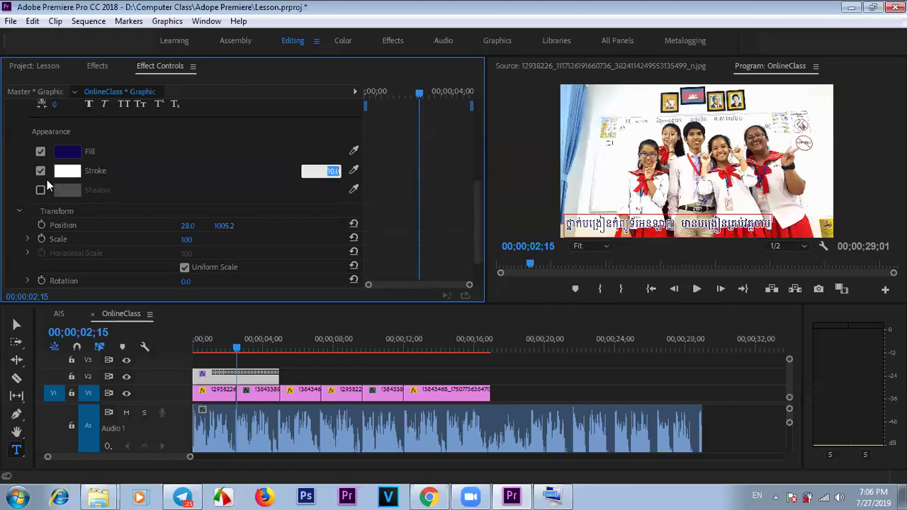
pyautogui.click(41, 171)
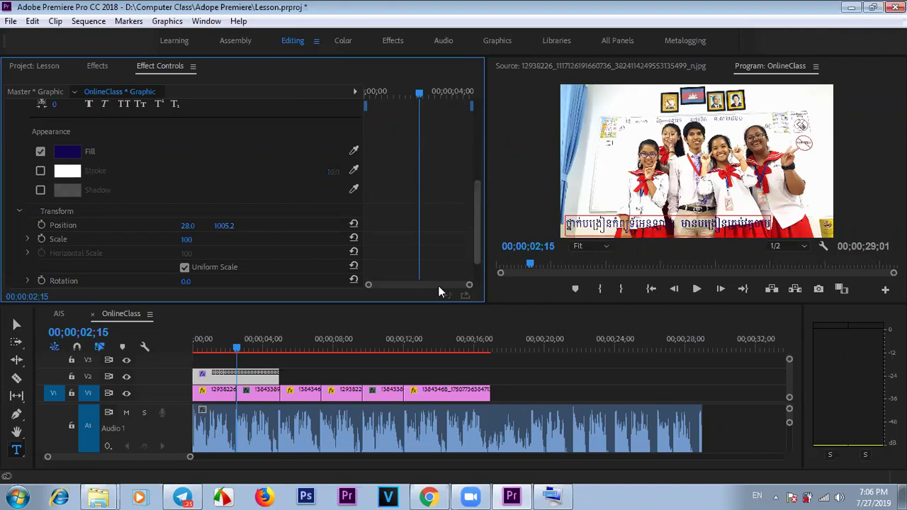
# - Switch to Chrome, close the open chat windows on the Facebook page and return to Premiere Pro
pyautogui.click(428, 496)
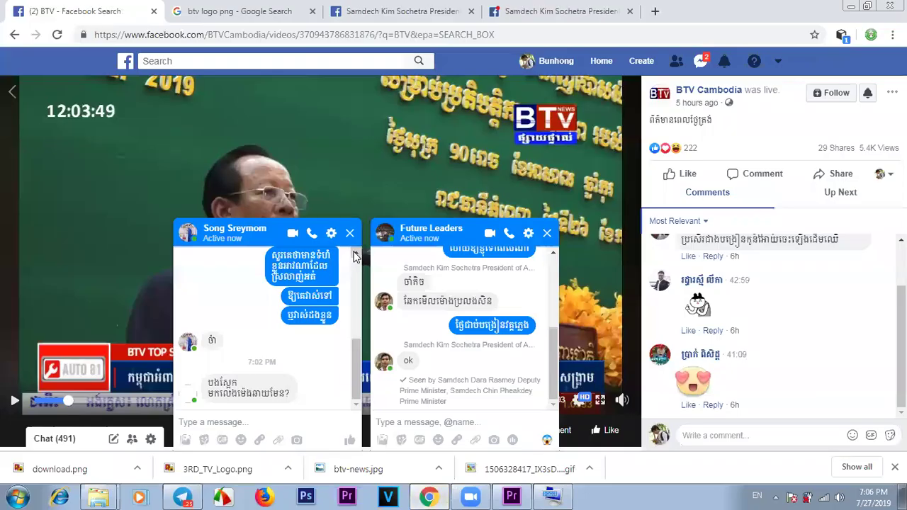
pyautogui.click(350, 233)
pyautogui.click(481, 234)
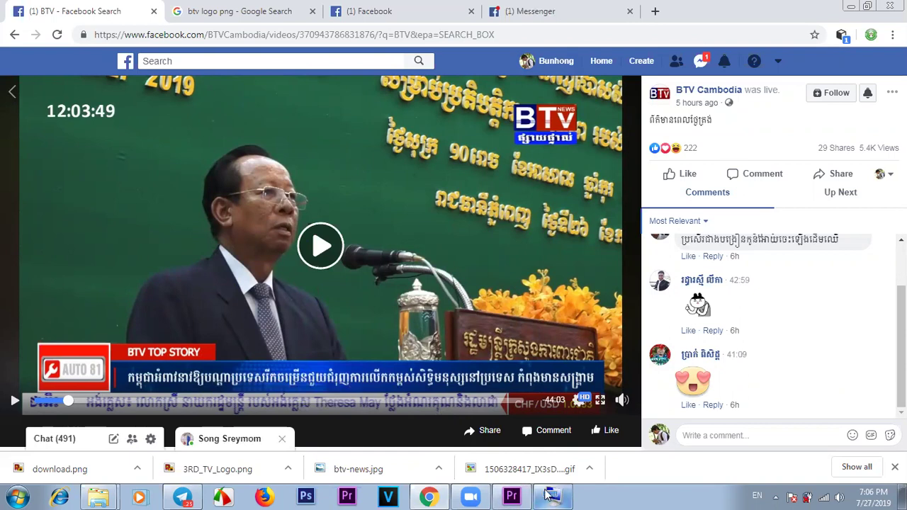
pyautogui.click(512, 496)
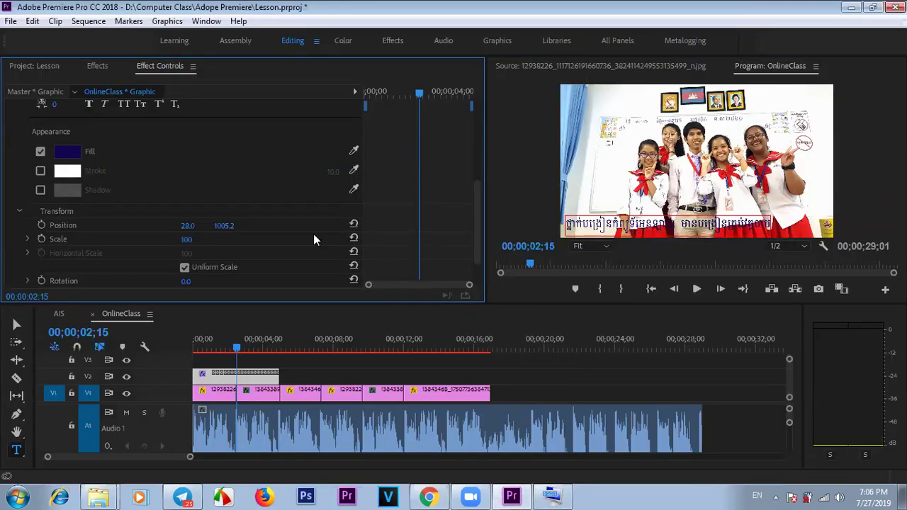
# - Move the title text to position 53.0, 1024.2 using its Transform settings
pyautogui.moveTo(477, 214); pyautogui.dragTo(477, 255)
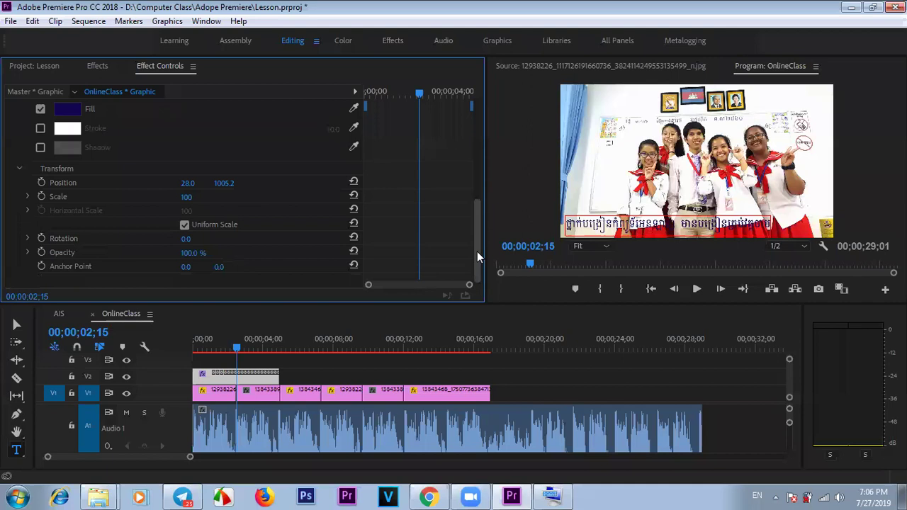
pyautogui.moveTo(477, 251); pyautogui.dragTo(474, 270)
pyautogui.moveTo(187, 184); pyautogui.dragTo(227, 184)
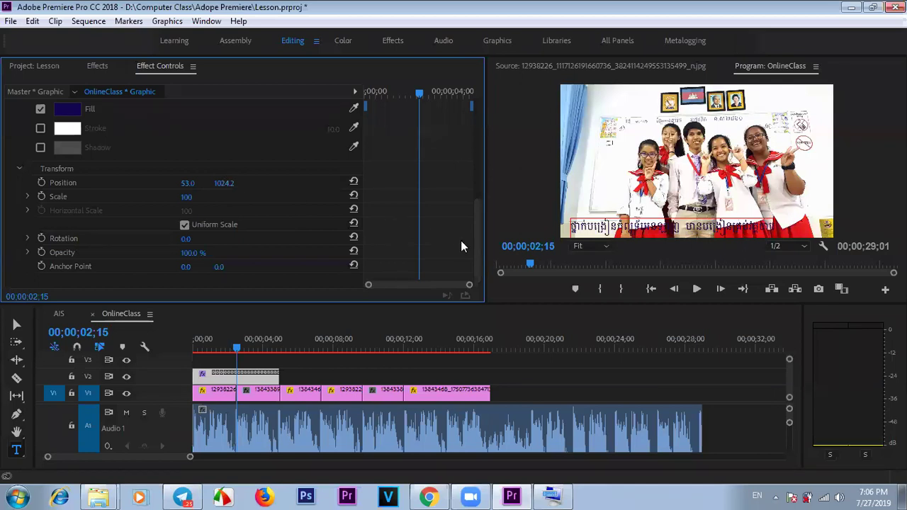
pyautogui.moveTo(479, 251); pyautogui.dragTo(483, 129)
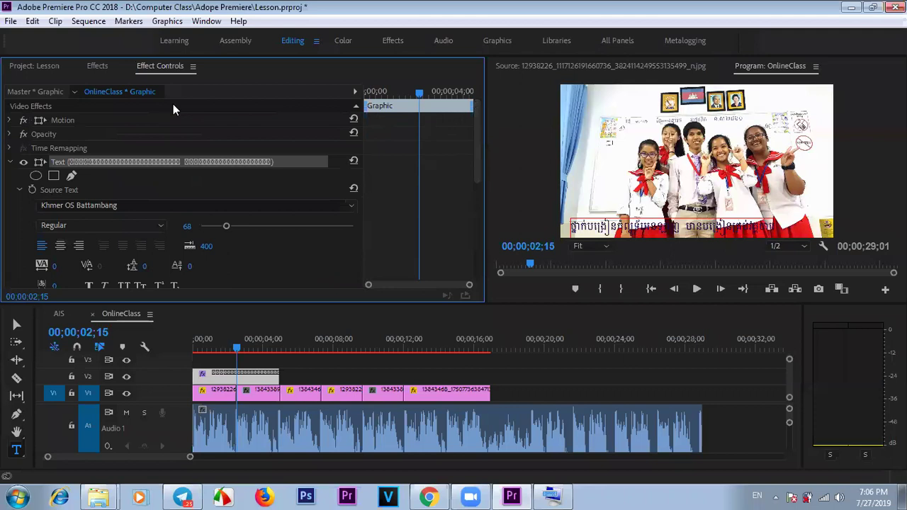
# - Shift the whole title graphic slightly lower in the frame through its Motion effect
pyautogui.click(118, 118)
pyautogui.click(721, 226)
pyautogui.moveTo(721, 226); pyautogui.dragTo(721, 238)
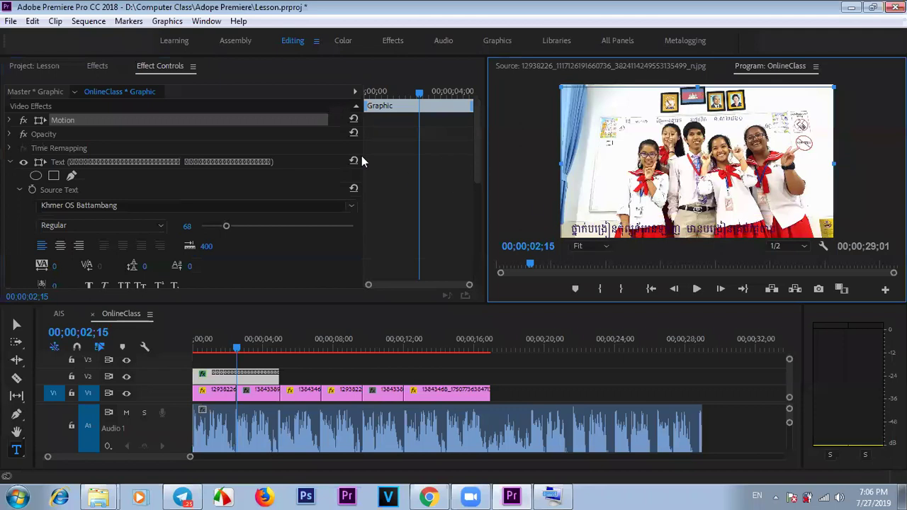
pyautogui.moveTo(475, 154); pyautogui.dragTo(486, 254)
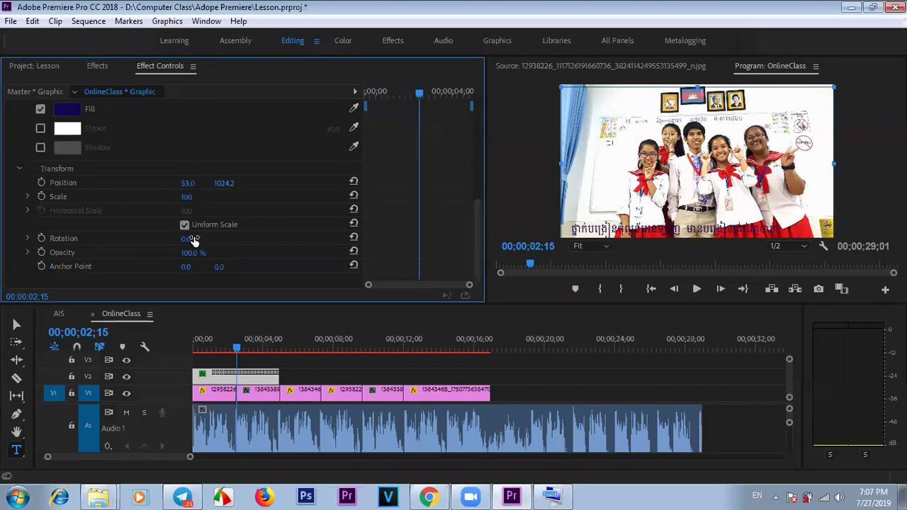
pyautogui.click(767, 231)
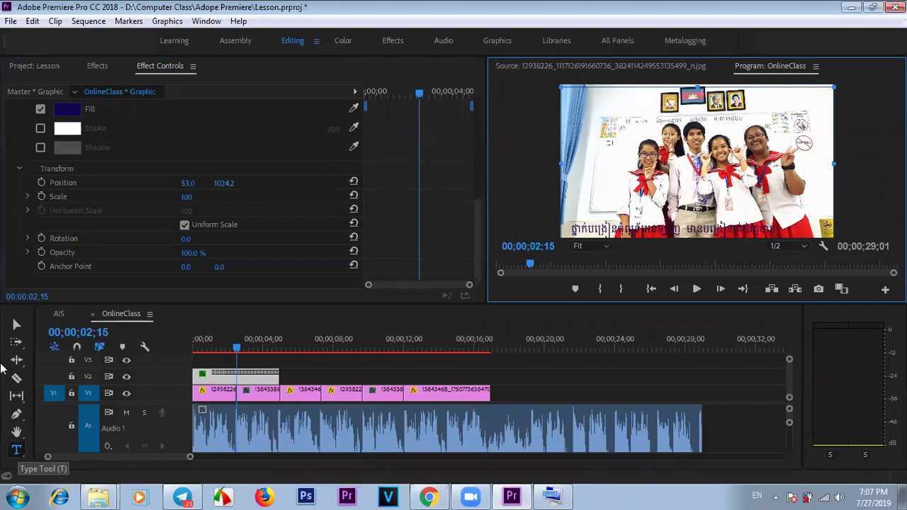
# - Collapse the title's Source Text settings and the whole Text property group
pyautogui.moveTo(477, 231); pyautogui.dragTo(473, 168)
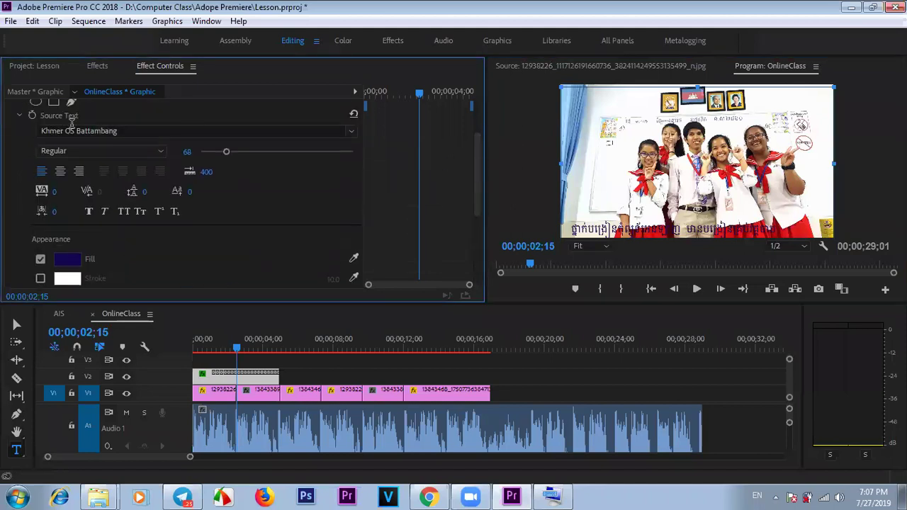
pyautogui.click(19, 115)
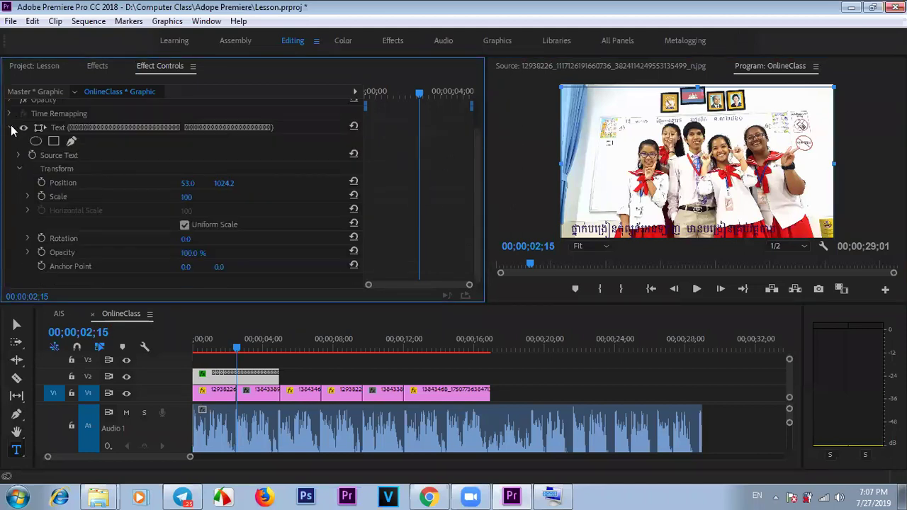
pyautogui.click(14, 127)
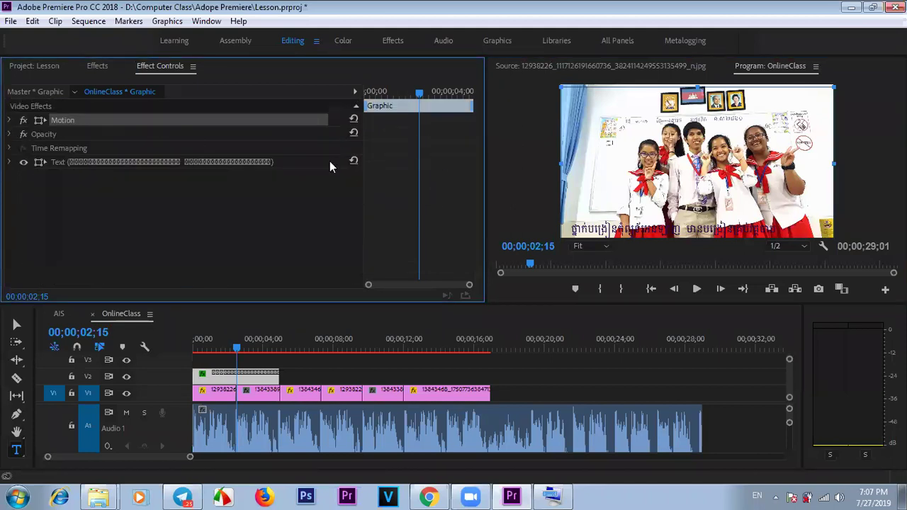
# - Select the title's text layer and append more Khmer text to its end, starting with "ពីមិនទាន់ចេះ"
pyautogui.click(15, 327)
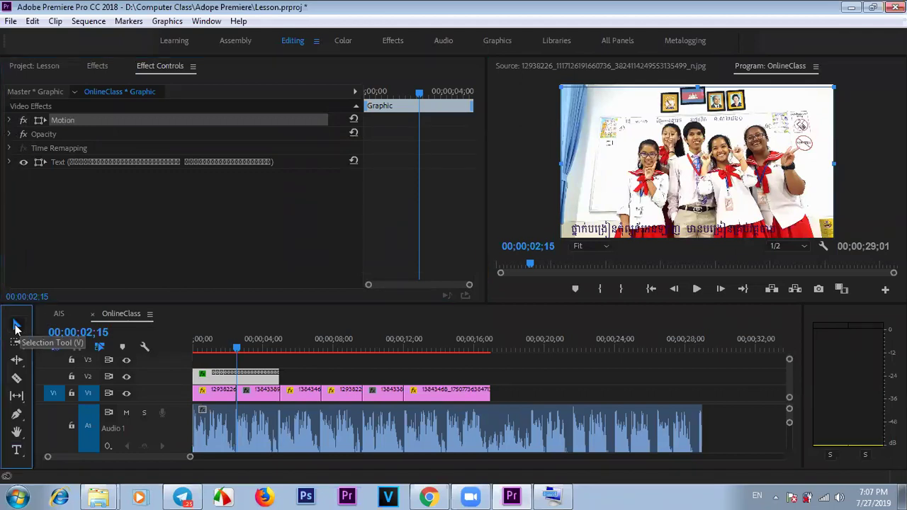
pyautogui.click(647, 231)
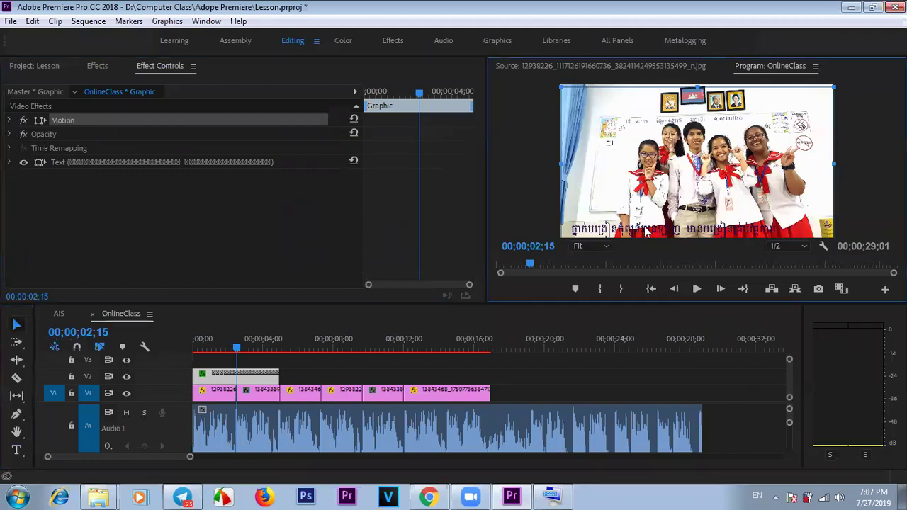
pyautogui.click(93, 160)
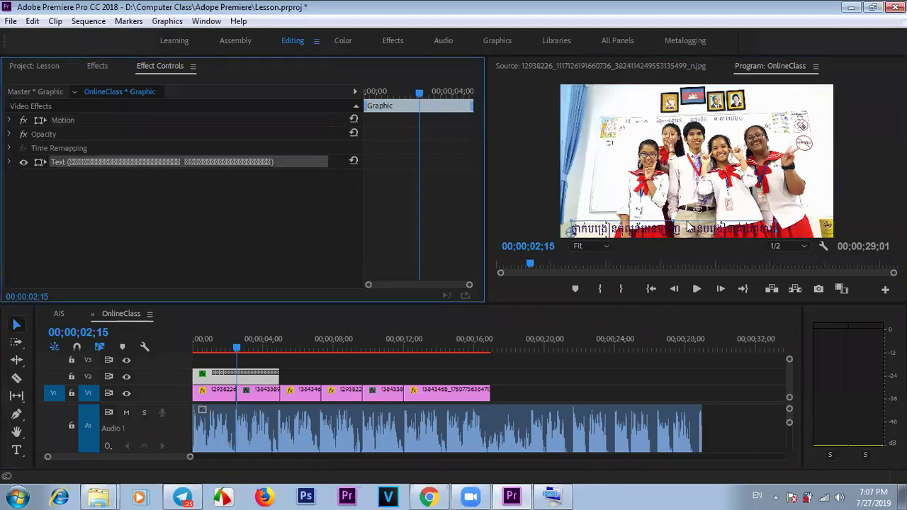
pyautogui.click(731, 230)
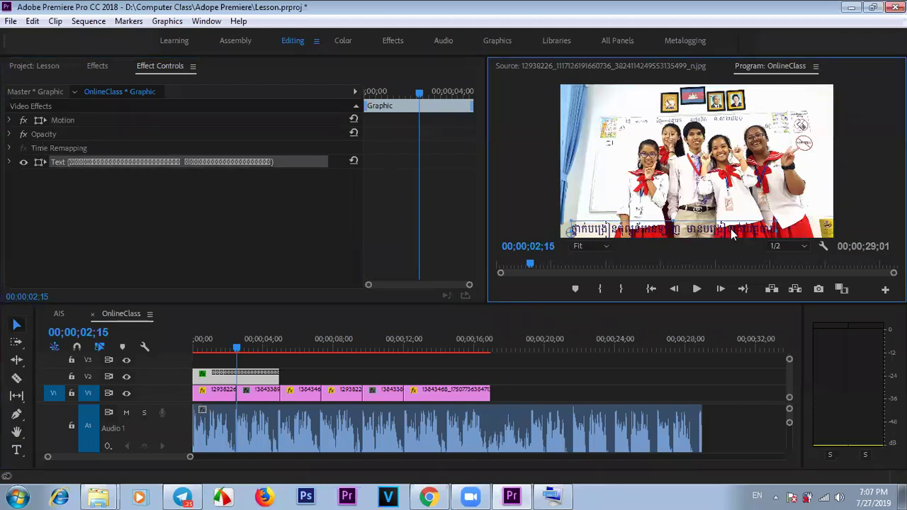
pyautogui.press('t')
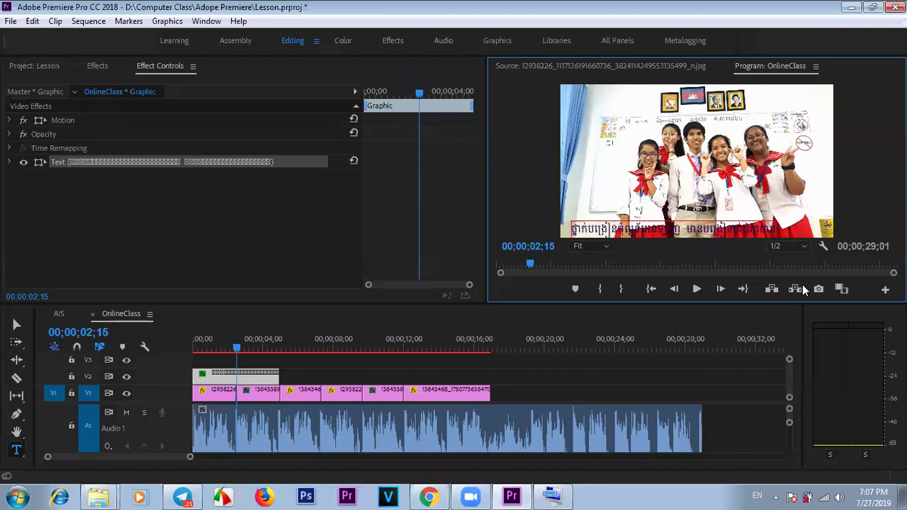
pyautogui.hotkey('alt', 'shift')
pyautogui.write('១៩នាក់')
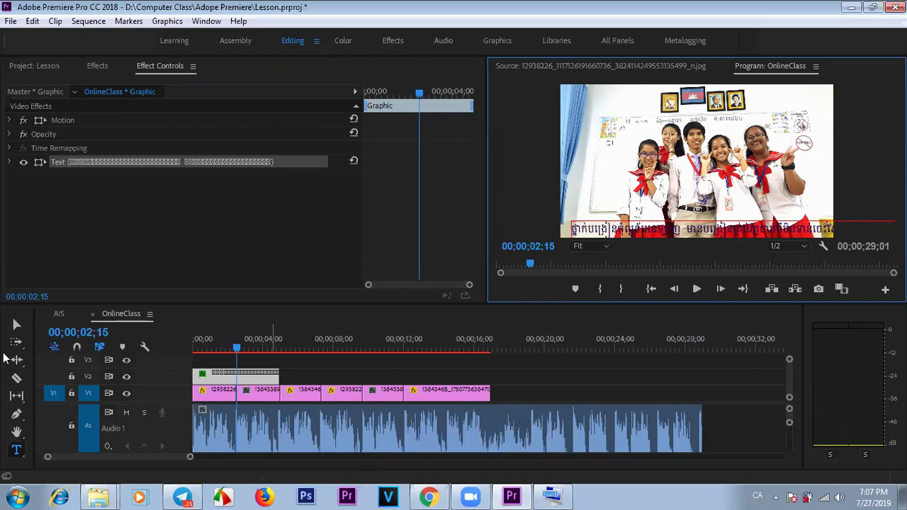
# - Extend the title clip on V2 to the end of the last photo and return the playhead to the sequence start
pyautogui.click(17, 324)
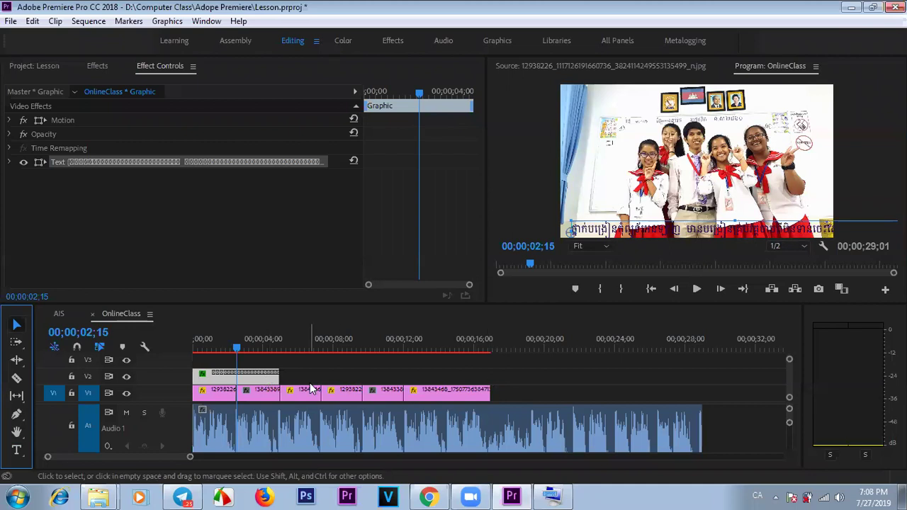
pyautogui.moveTo(278, 373); pyautogui.dragTo(491, 374)
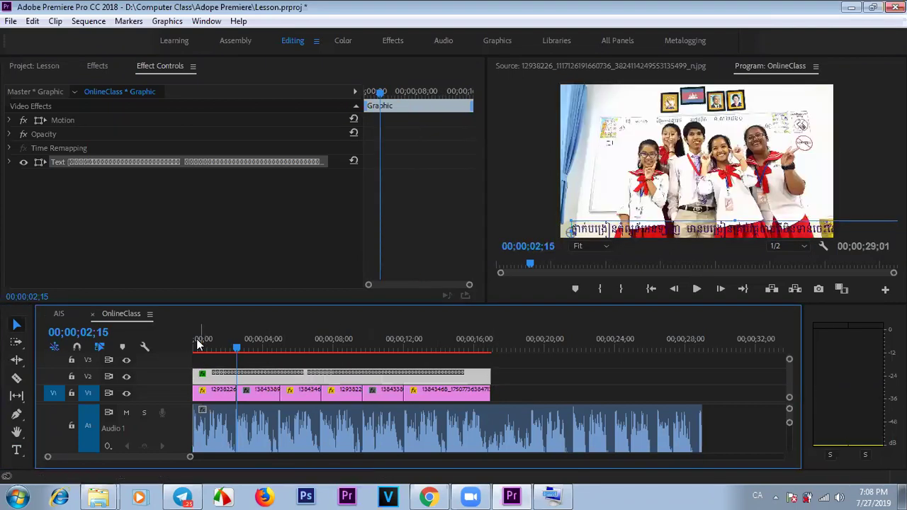
pyautogui.moveTo(237, 346); pyautogui.dragTo(173, 341)
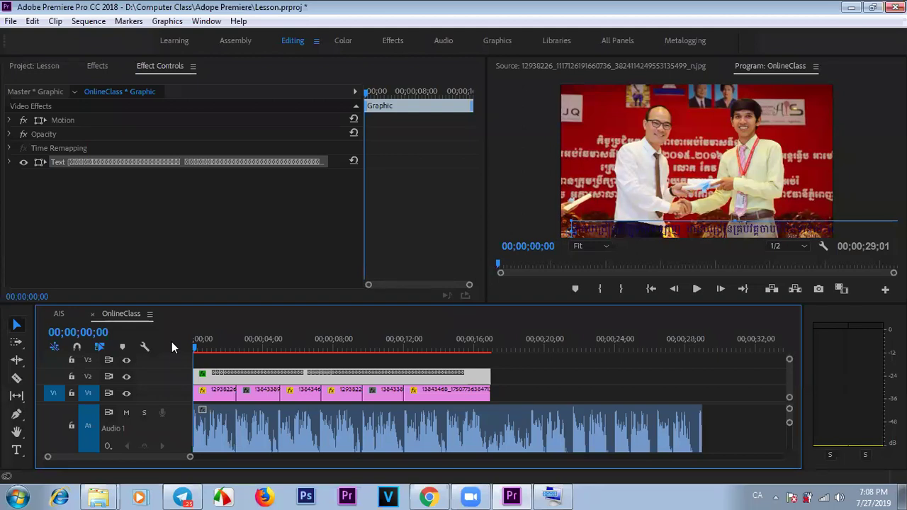
# - Draw a rectangle with the Rectangle Tool across the full frame width over the title near the image's lower edge
pyautogui.click(216, 364)
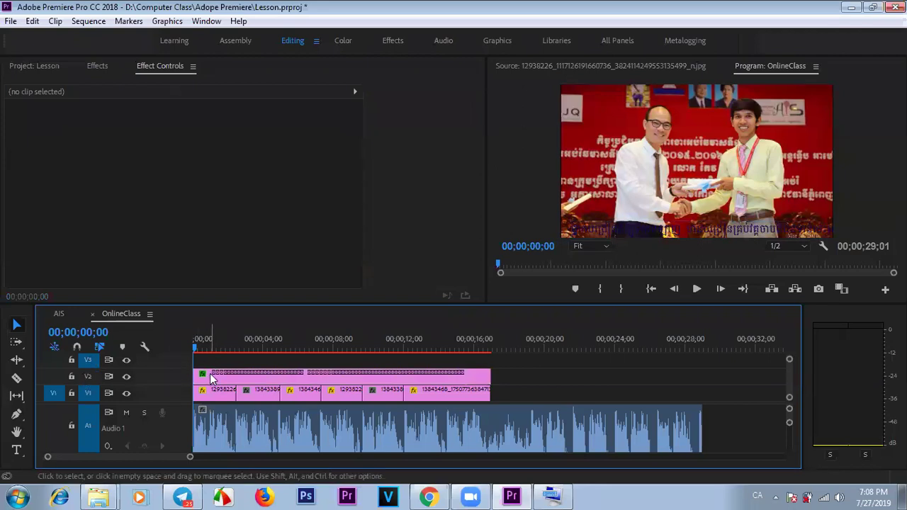
pyautogui.click(18, 416)
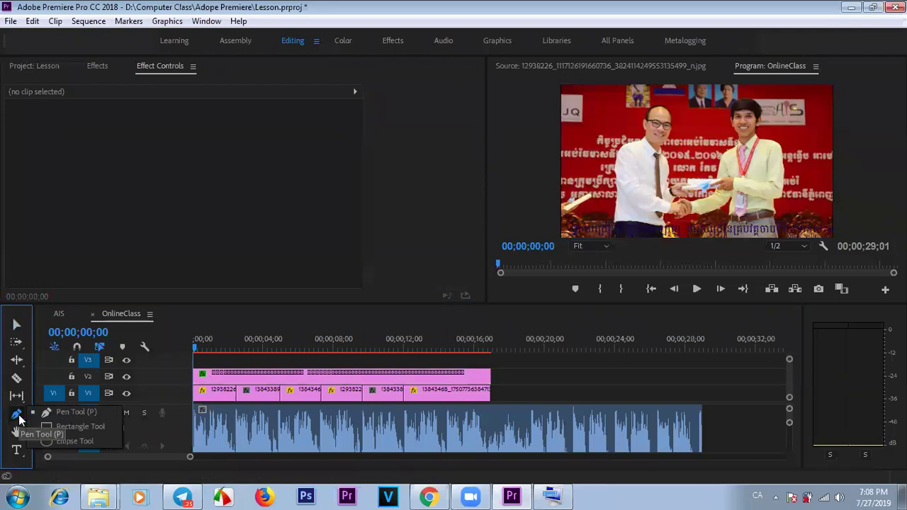
pyautogui.click(18, 418)
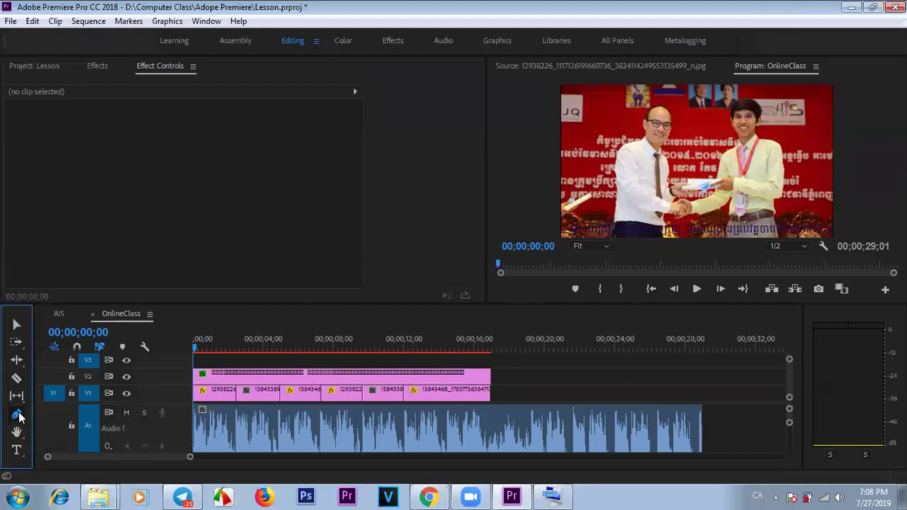
pyautogui.click(19, 418)
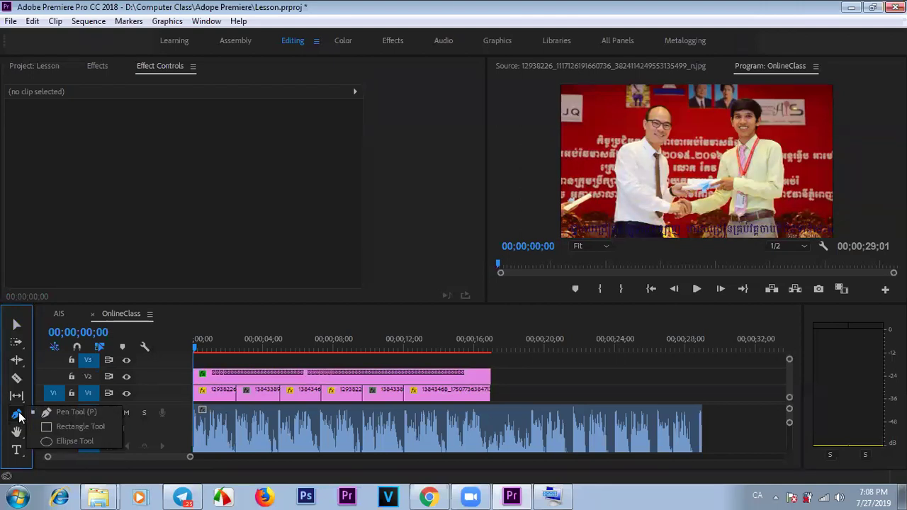
pyautogui.click(19, 419)
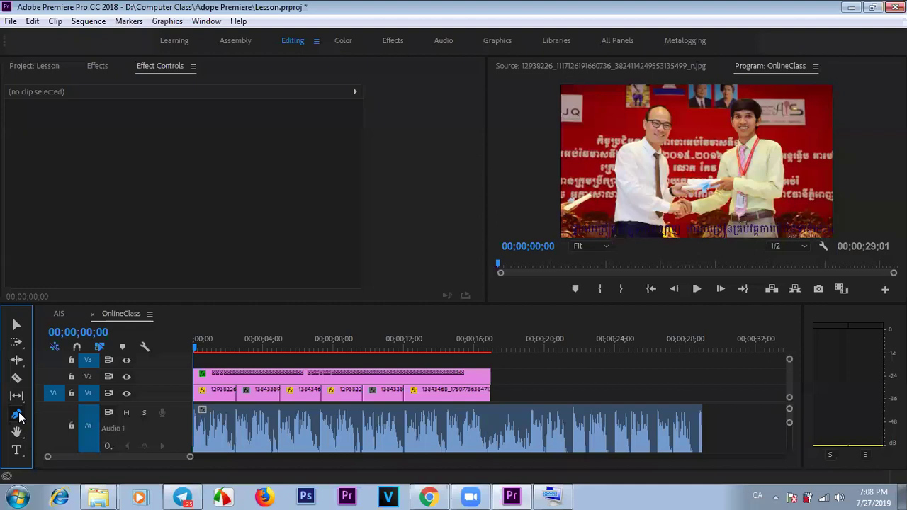
pyautogui.click(18, 418)
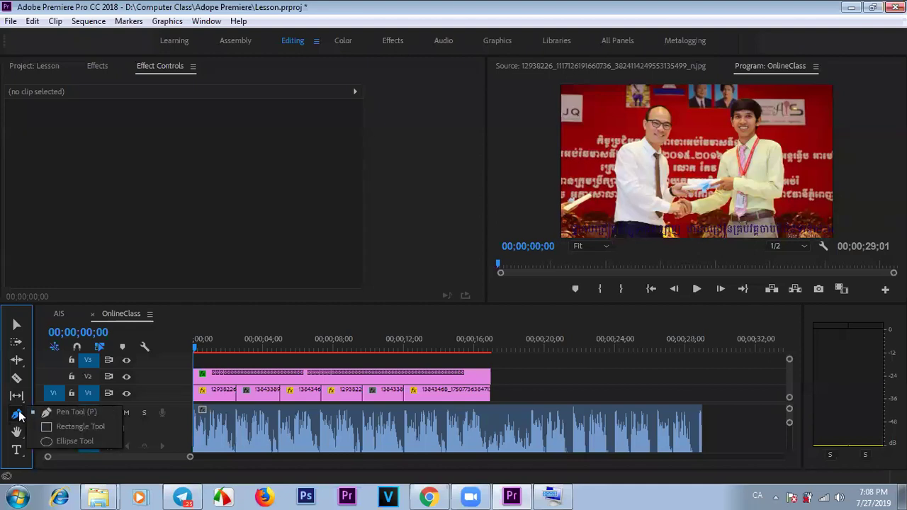
pyautogui.click(59, 427)
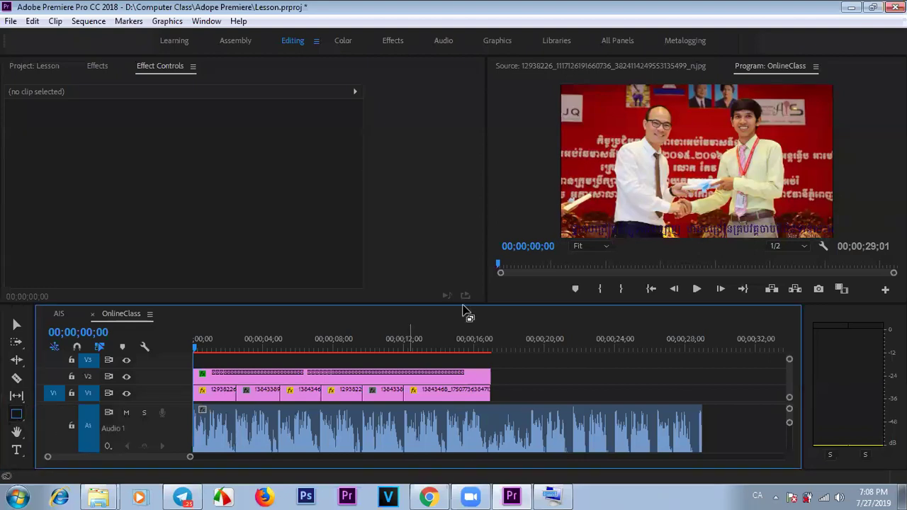
pyautogui.moveTo(560, 219); pyautogui.dragTo(834, 235)
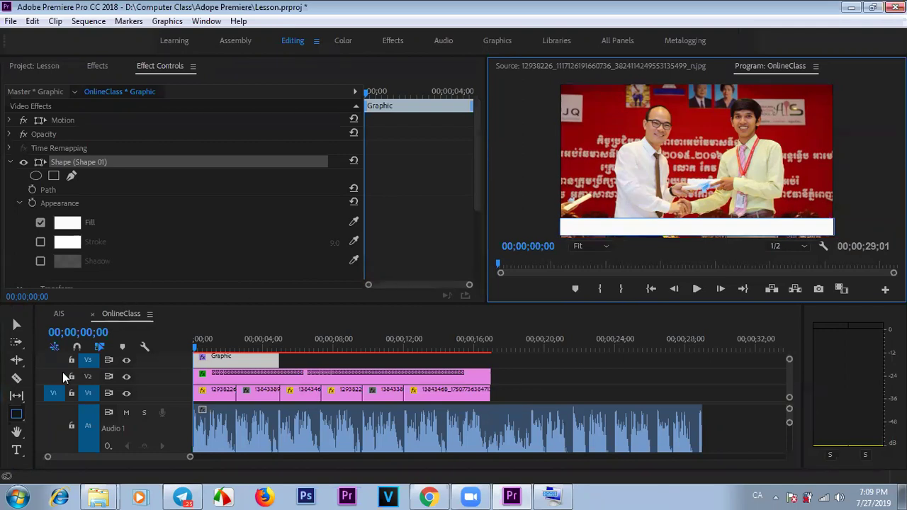
# - Extend the rectangle graphic on V3 to about the end of the photo clips
pyautogui.click(16, 325)
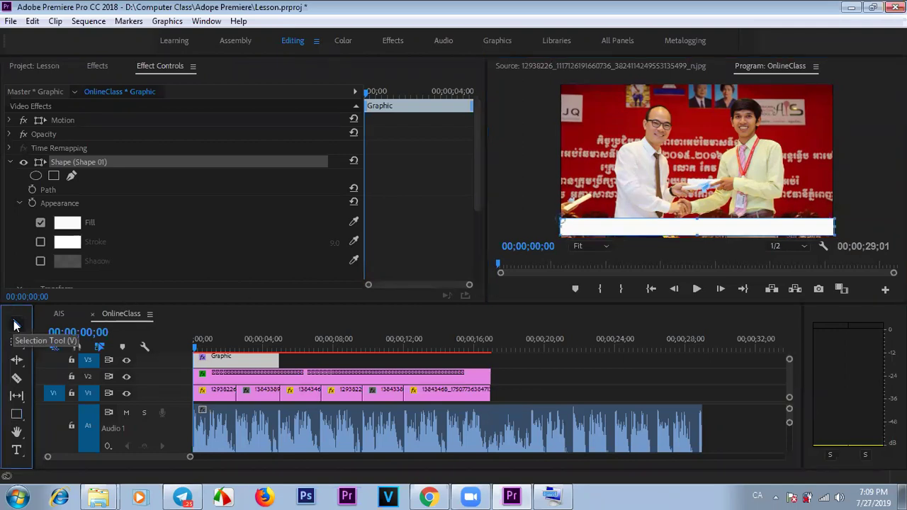
pyautogui.click(261, 358)
pyautogui.moveTo(276, 362); pyautogui.dragTo(489, 364)
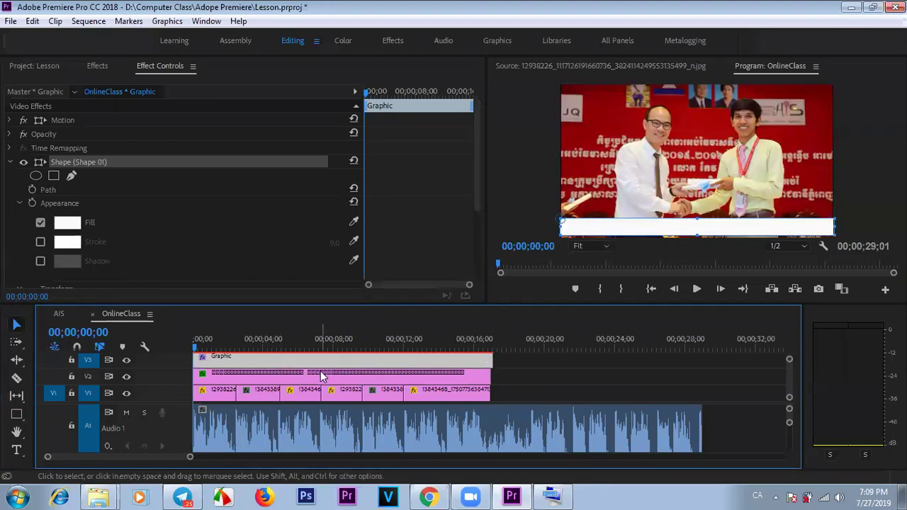
# - Swap the two graphic clips so the title is on V3 above the white rectangle on V2
pyautogui.click(275, 371)
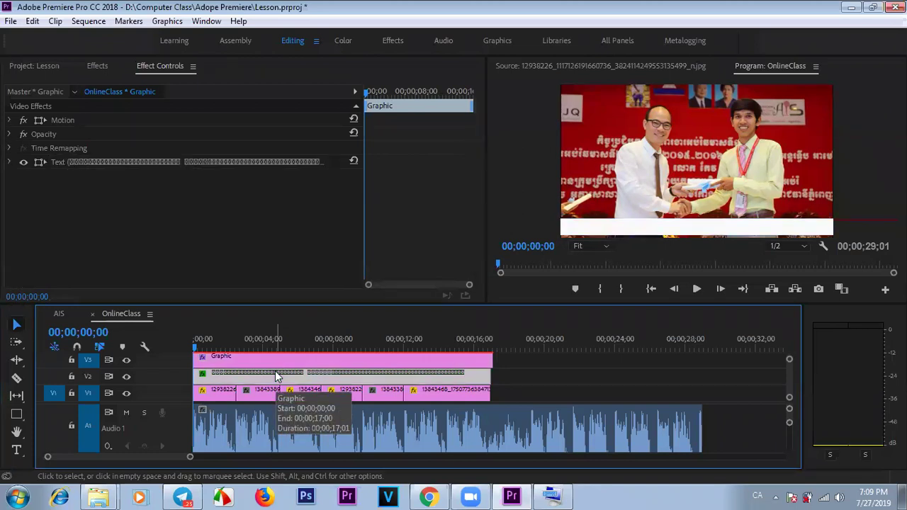
pyautogui.click(294, 359)
pyautogui.moveTo(447, 368); pyautogui.dragTo(258, 376)
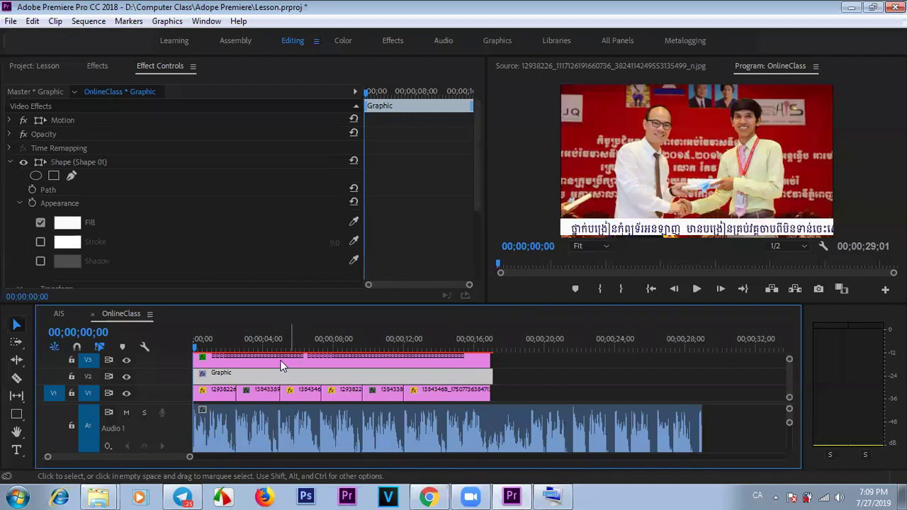
# - Select the title clip on V3 and set its text layer's vertical position to 1013.2
pyautogui.click(276, 361)
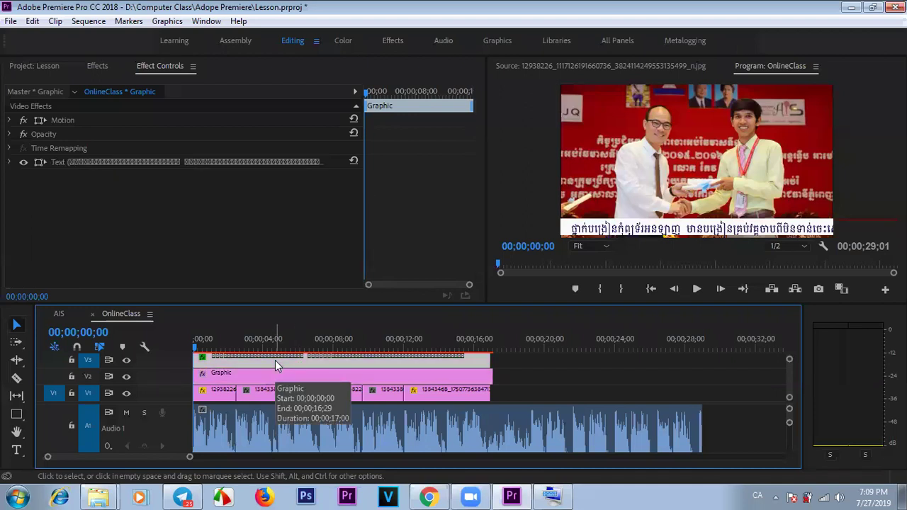
pyautogui.click(153, 160)
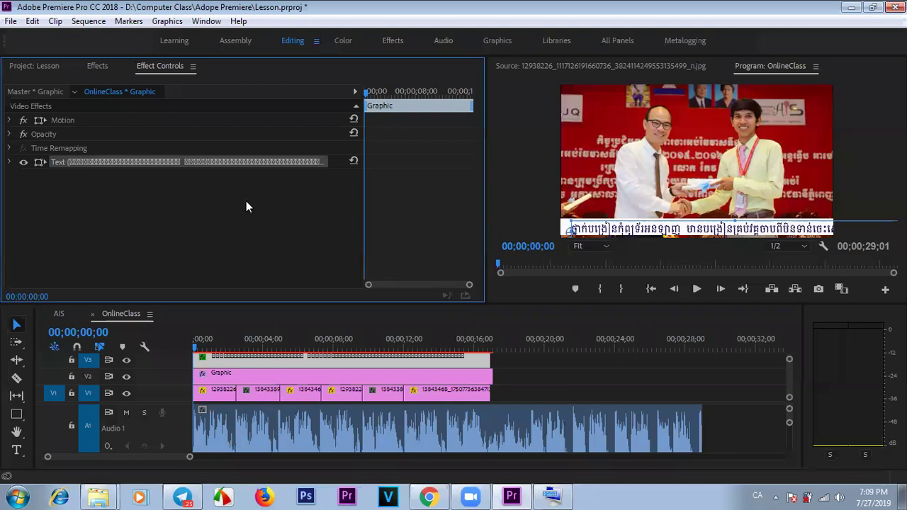
pyautogui.click(76, 120)
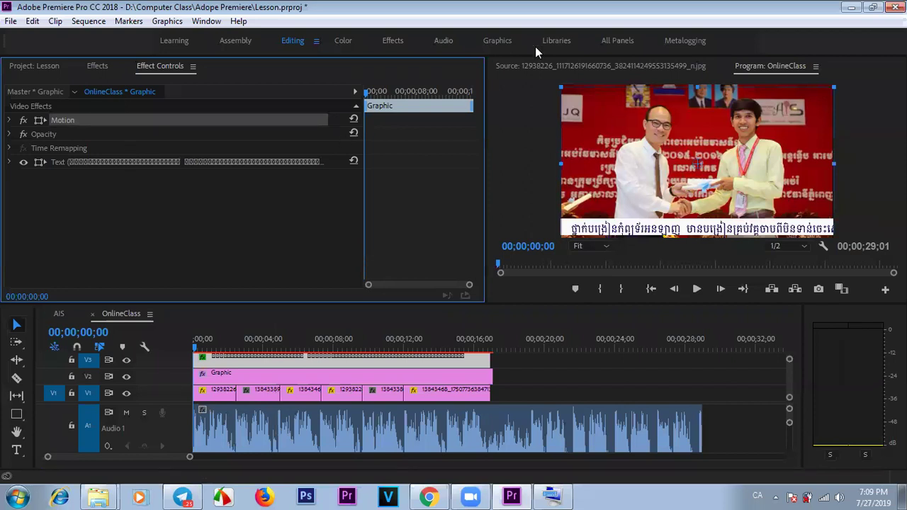
pyautogui.click(162, 164)
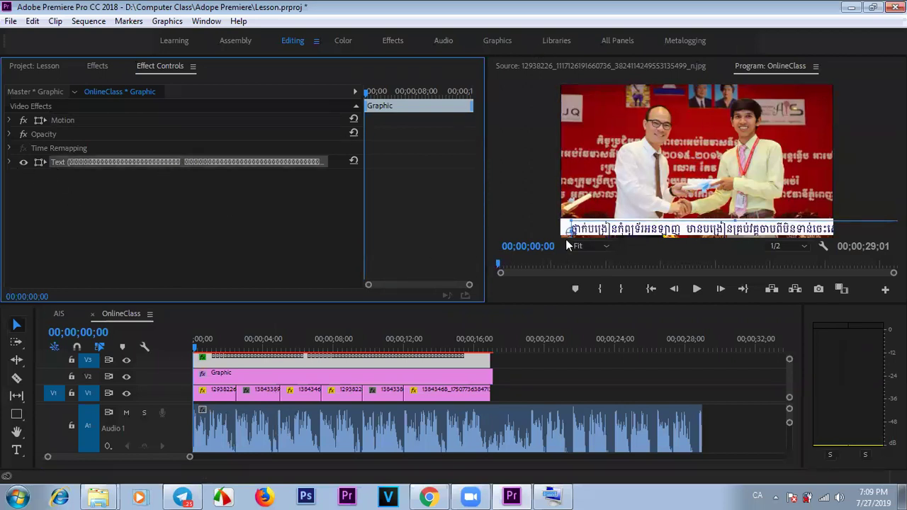
pyautogui.click(10, 163)
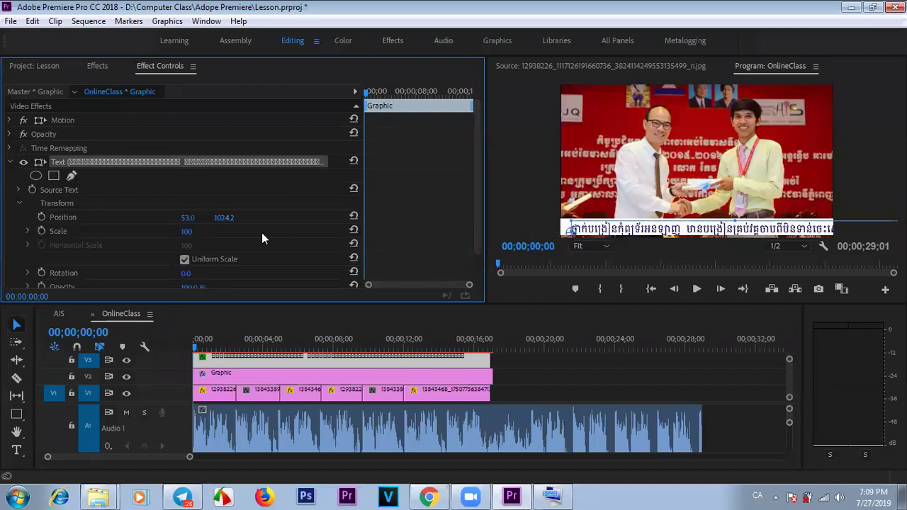
pyautogui.moveTo(225, 222); pyautogui.dragTo(232, 222)
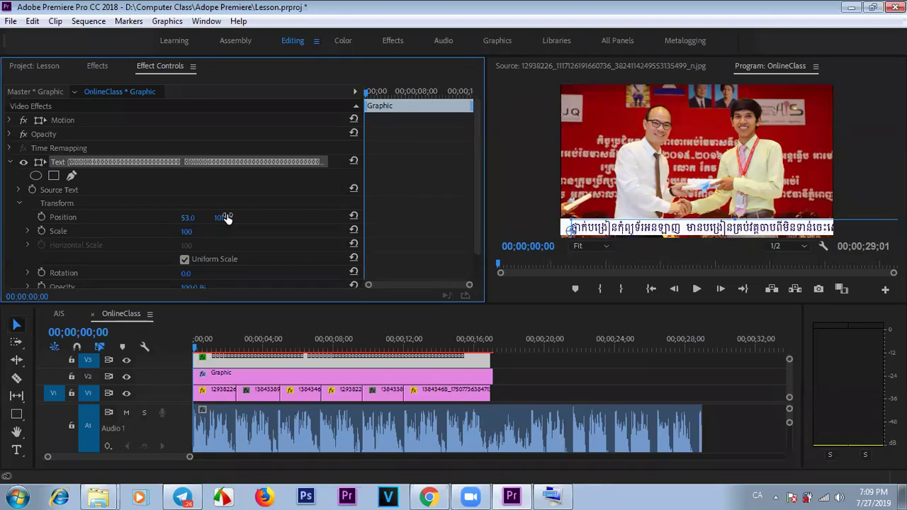
pyautogui.click(12, 163)
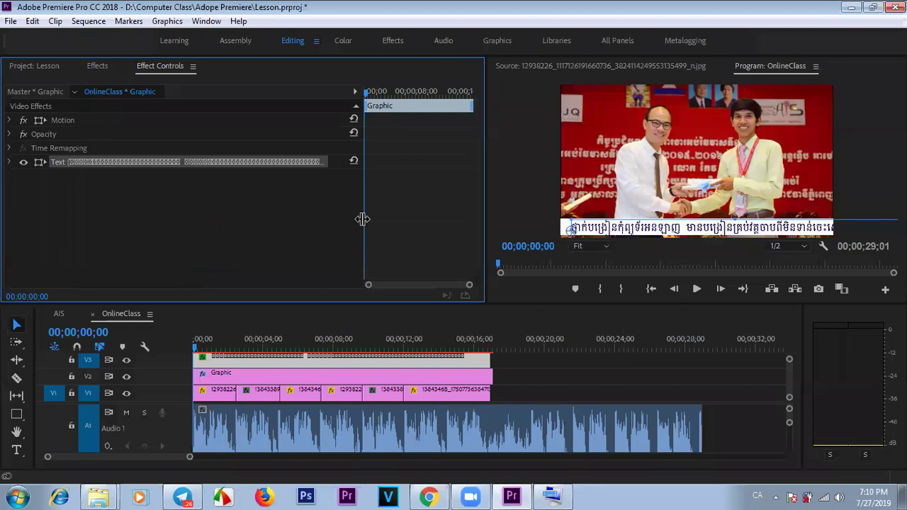
pyautogui.click(10, 163)
pyautogui.moveTo(473, 185); pyautogui.dragTo(480, 221)
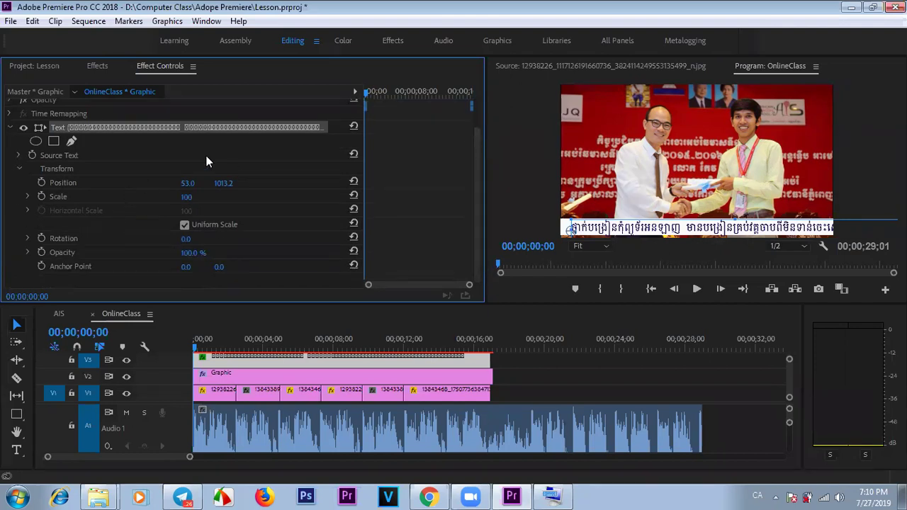
pyautogui.scroll(3, 477, 210)
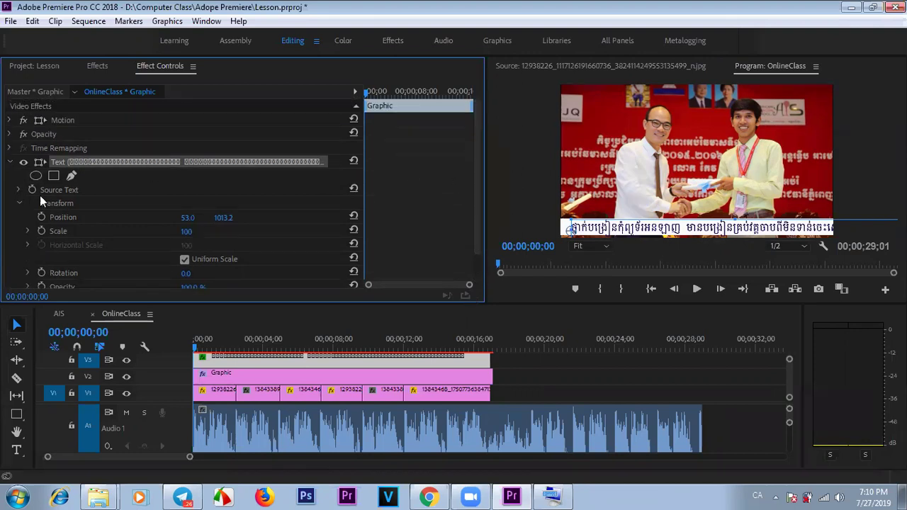
pyautogui.click(14, 162)
pyautogui.click(14, 162)
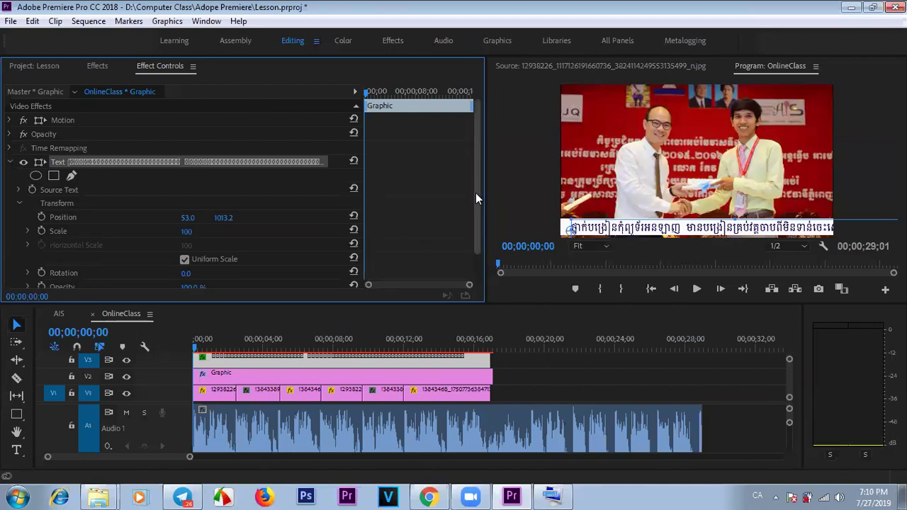
pyautogui.moveTo(477, 130); pyautogui.dragTo(465, 259)
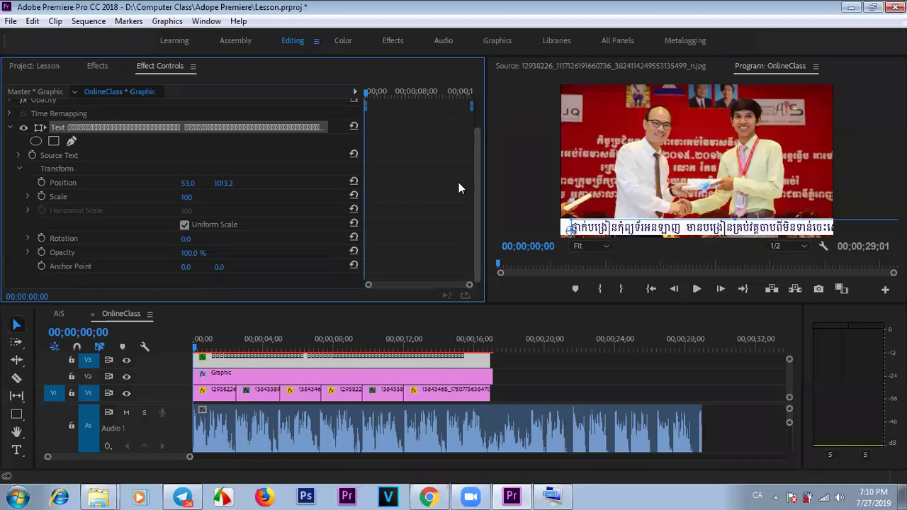
pyautogui.scroll(2, 458, 183)
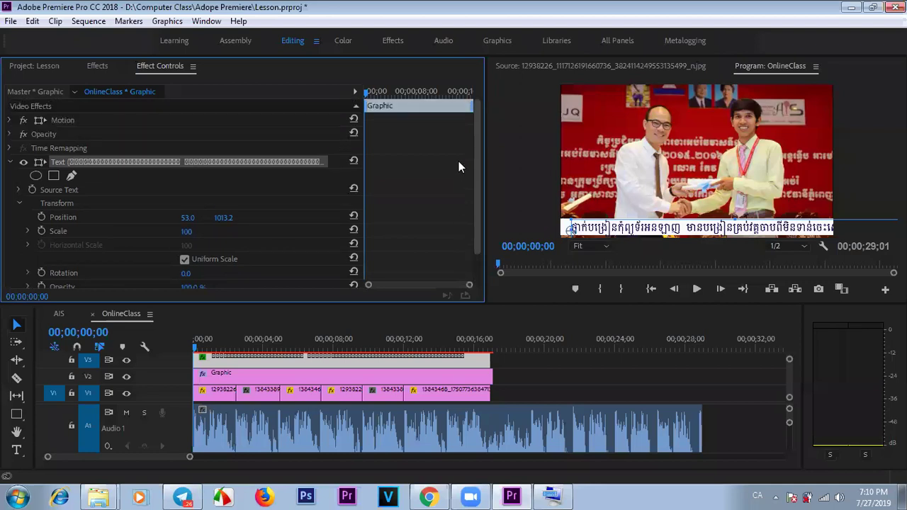
# - Reduce the title's font size to 49 in its Source Text properties
pyautogui.click(19, 203)
pyautogui.click(19, 191)
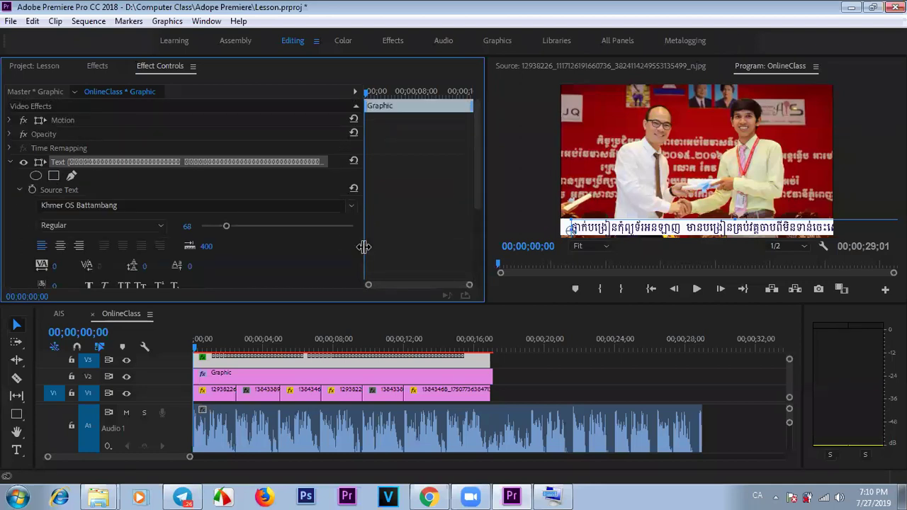
pyautogui.moveTo(225, 226); pyautogui.dragTo(218, 226)
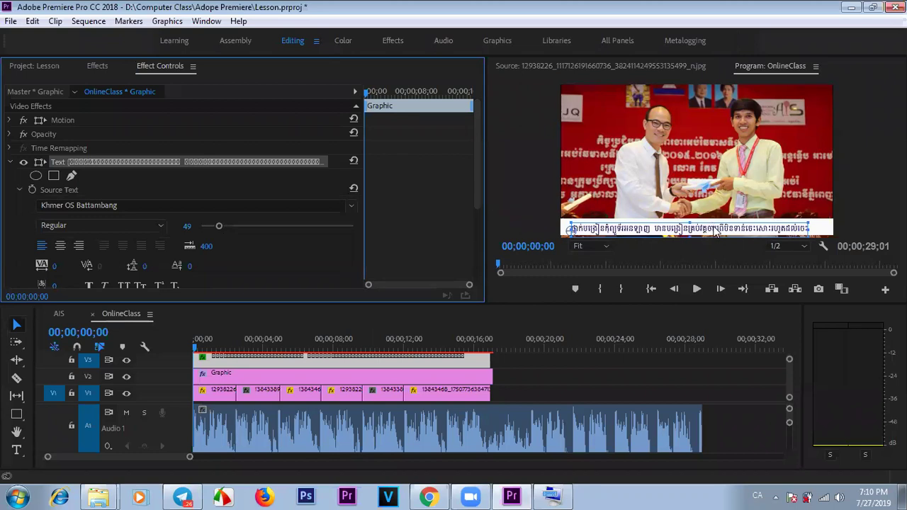
pyautogui.moveTo(477, 166)
pyautogui.mouseDown()
pyautogui.moveTo(484, 228)
pyautogui.moveTo(482, 192)
pyautogui.mouseUp()
pyautogui.click(20, 148)
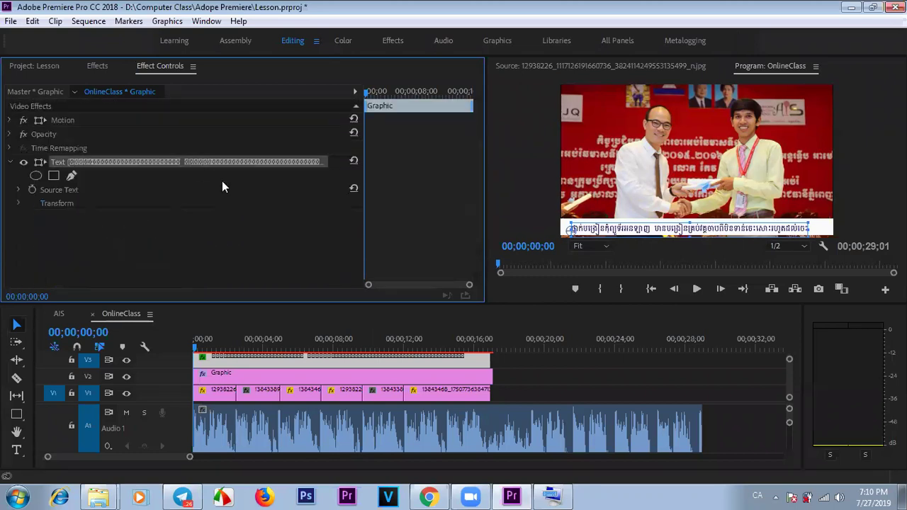
# - Set the title text's vertical position to 1000.2 so it sits inside the white banner
pyautogui.click(18, 204)
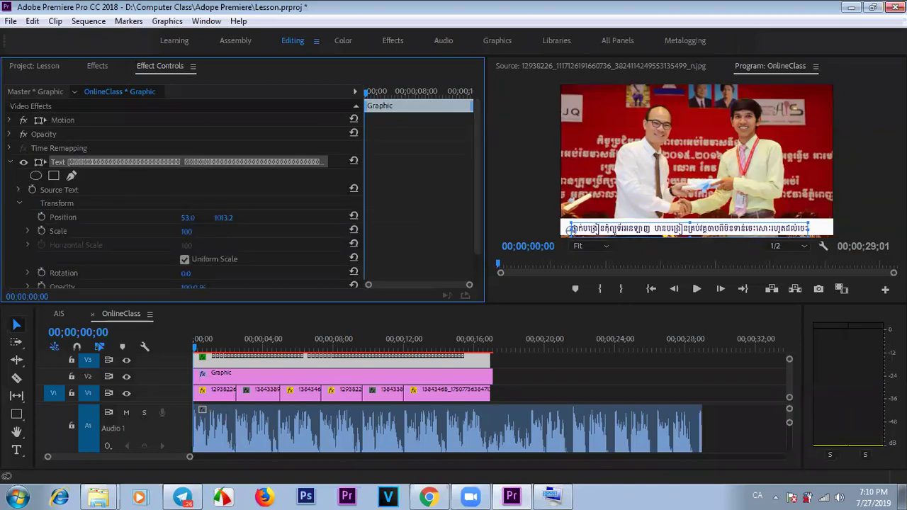
pyautogui.click(255, 223)
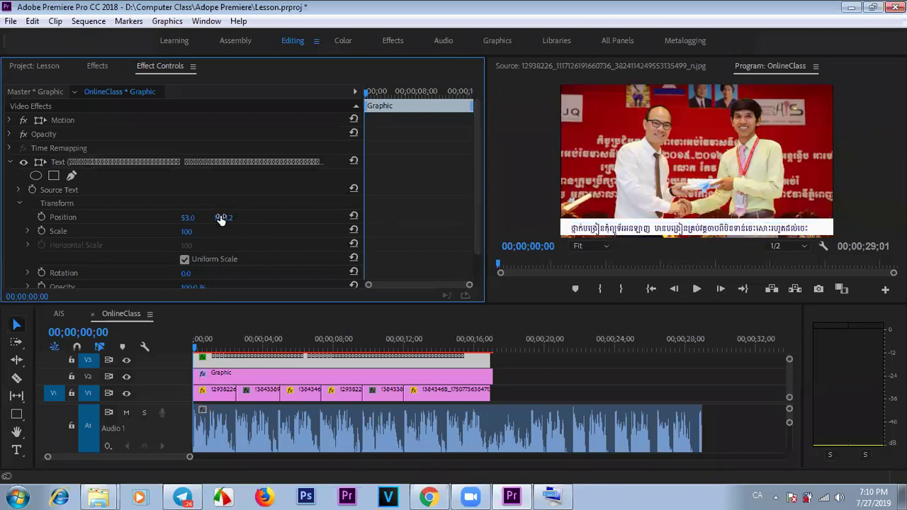
pyautogui.moveTo(223, 218)
pyautogui.mouseDown()
pyautogui.moveTo(214, 217)
pyautogui.moveTo(223, 217)
pyautogui.mouseUp()
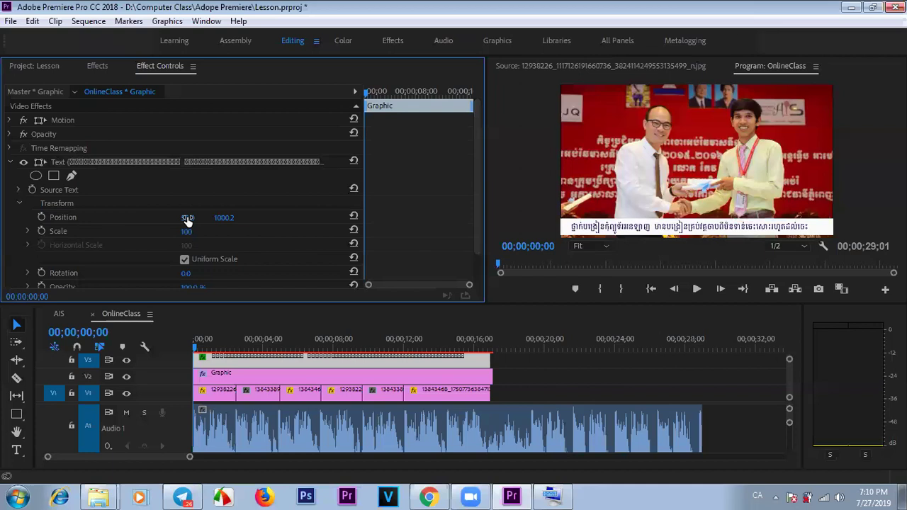
pyautogui.click(222, 218)
pyautogui.write('1000')
pyautogui.press('Return')
pyautogui.moveTo(230, 220); pyautogui.dragTo(257, 220)
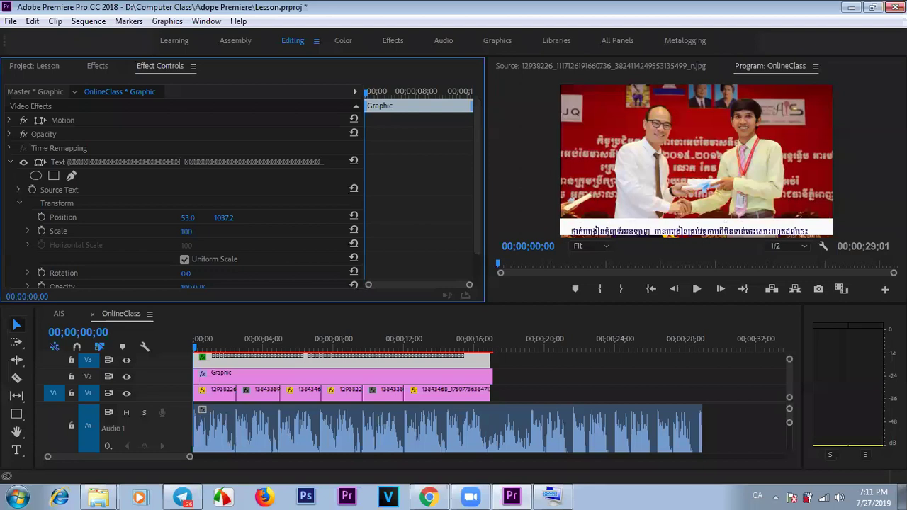
pyautogui.moveTo(224, 217); pyautogui.dragTo(174, 218)
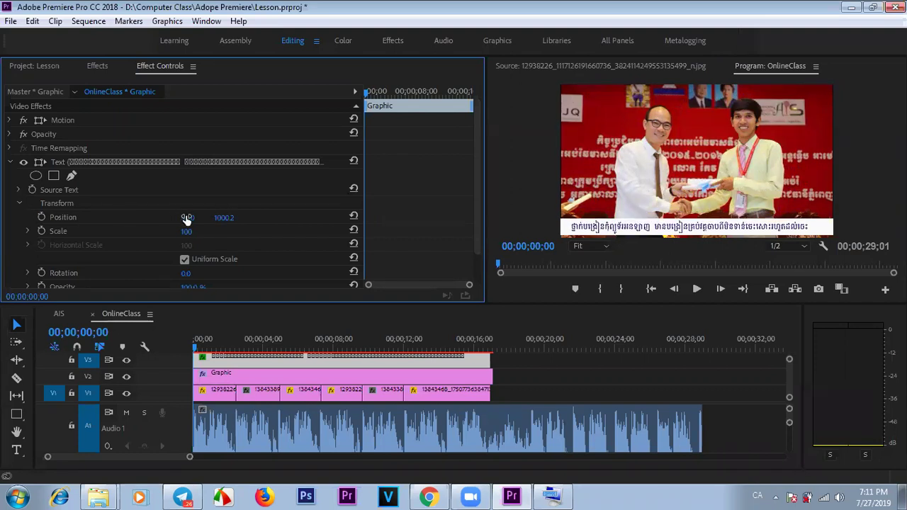
# - Set the title text's horizontal position to 18
pyautogui.click(186, 218)
pyautogui.press('Tab')
pyautogui.click(195, 212)
pyautogui.press('Tab')
pyautogui.click(190, 216)
pyautogui.write('17')
pyautogui.press('Return')
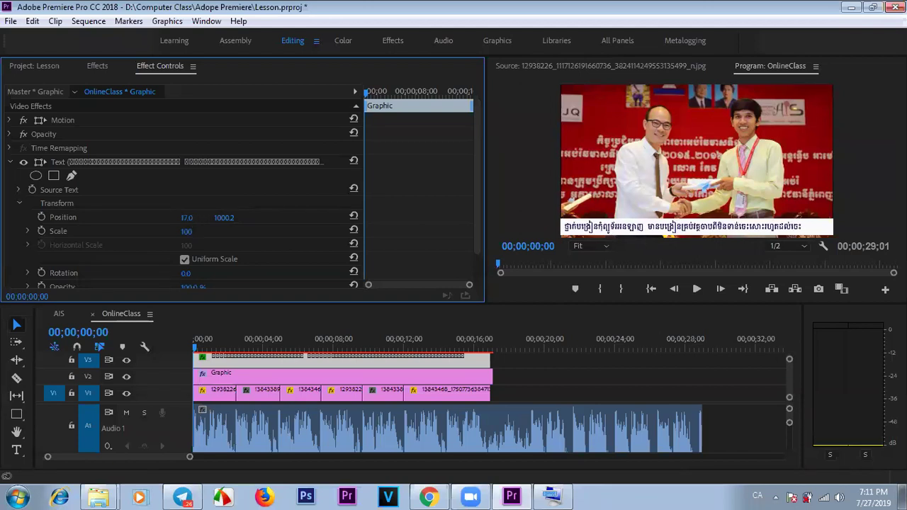
pyautogui.press('Up')
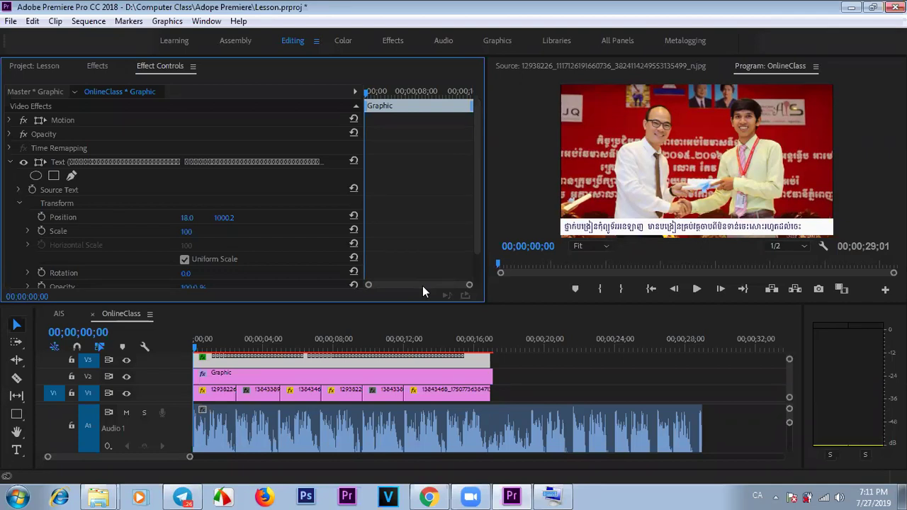
# - Enable Position keyframing at the sequence start and move the title past the frame's right edge at horizontal position 1426
pyautogui.click(42, 218)
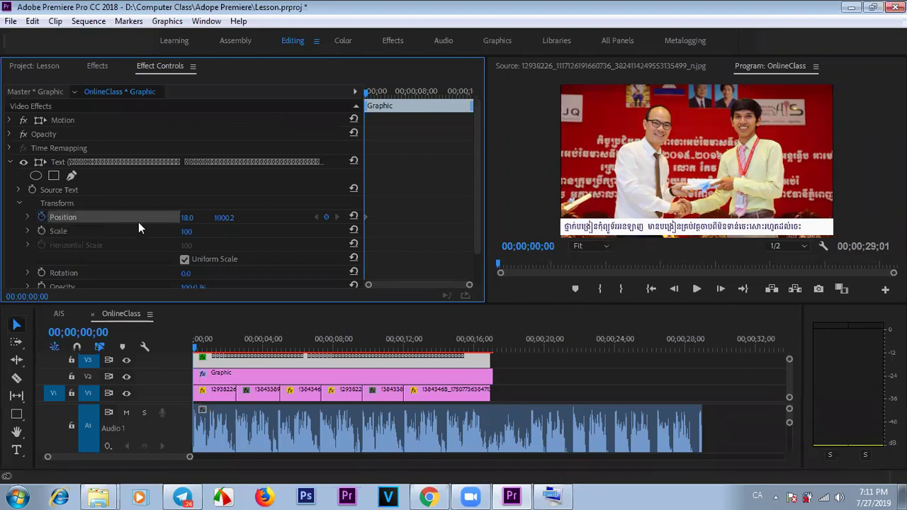
pyautogui.click(187, 218)
pyautogui.write('359')
pyautogui.press('Return')
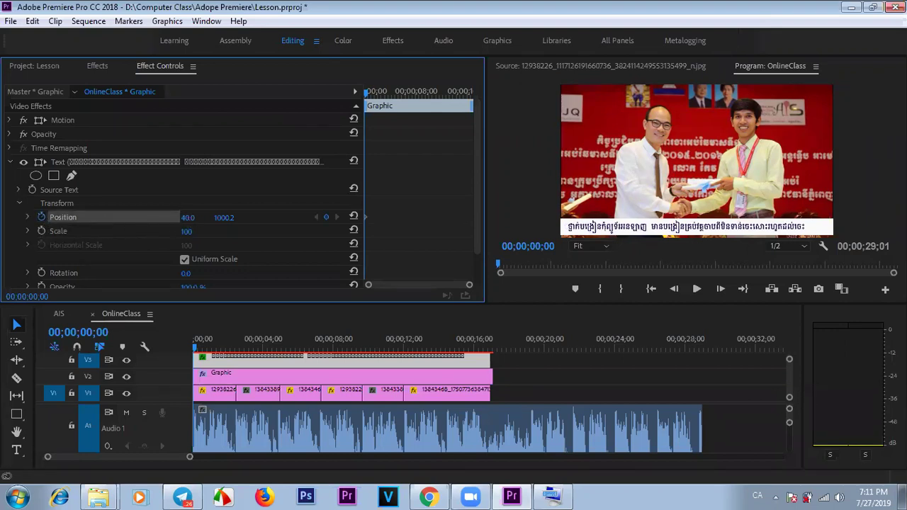
pyautogui.moveTo(190, 218); pyautogui.dragTo(374, 217)
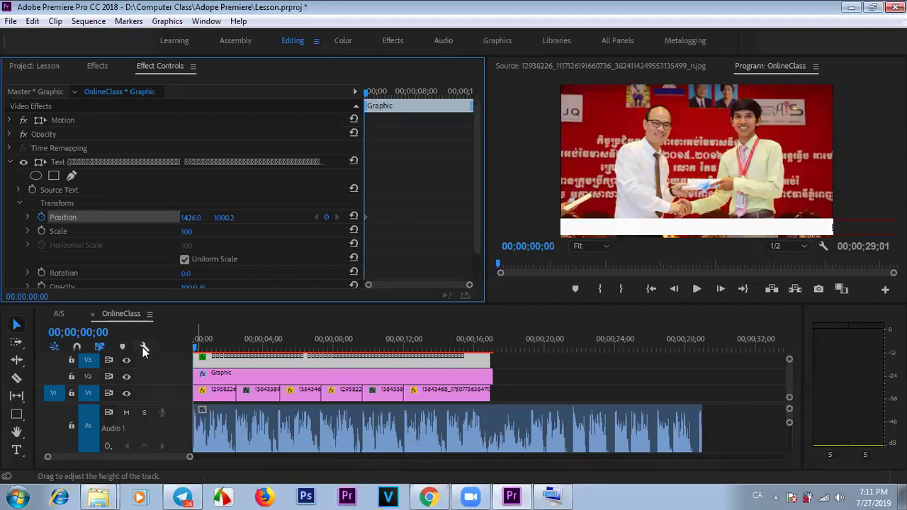
# - Add a Position keyframe at 00;00;16;28 with the title moved past the frame's left edge at horizontal position -1262
pyautogui.click(491, 347)
pyautogui.moveTo(491, 347); pyautogui.dragTo(489, 347)
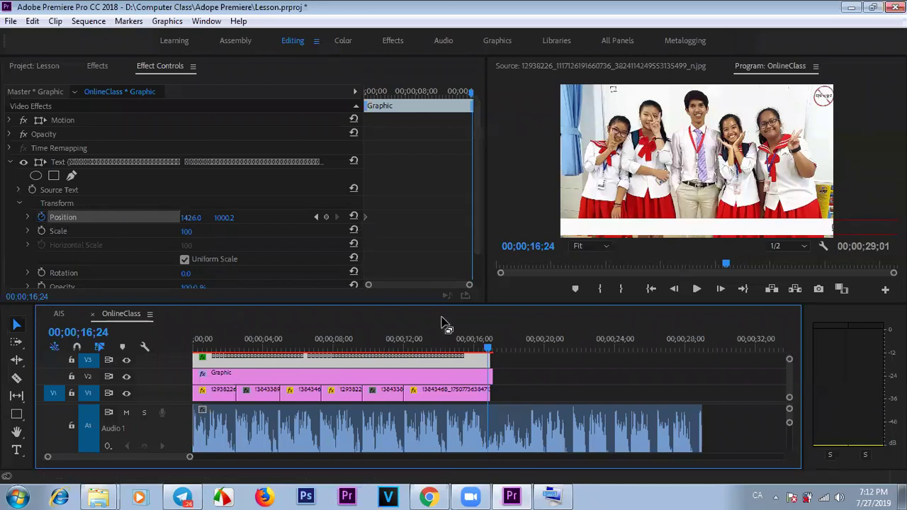
pyautogui.moveTo(488, 349)
pyautogui.mouseDown()
pyautogui.moveTo(429, 349)
pyautogui.moveTo(490, 350)
pyautogui.mouseUp()
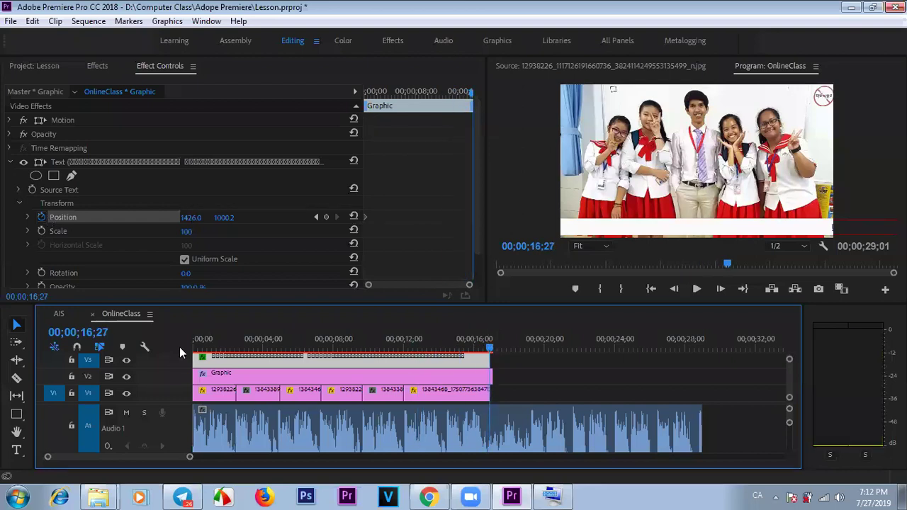
pyautogui.moveTo(491, 343)
pyautogui.mouseDown()
pyautogui.moveTo(193, 339)
pyautogui.moveTo(490, 342)
pyautogui.mouseUp()
pyautogui.moveTo(191, 221); pyautogui.dragTo(0, 222)
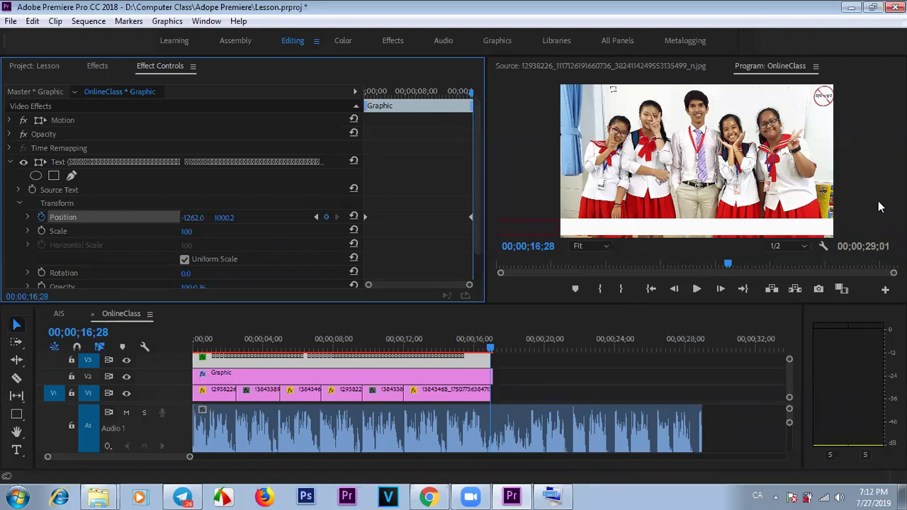
# - Scrub through the sequence and play it from the start to preview the scrolling title
pyautogui.click(205, 333)
pyautogui.moveTo(246, 332); pyautogui.dragTo(454, 345)
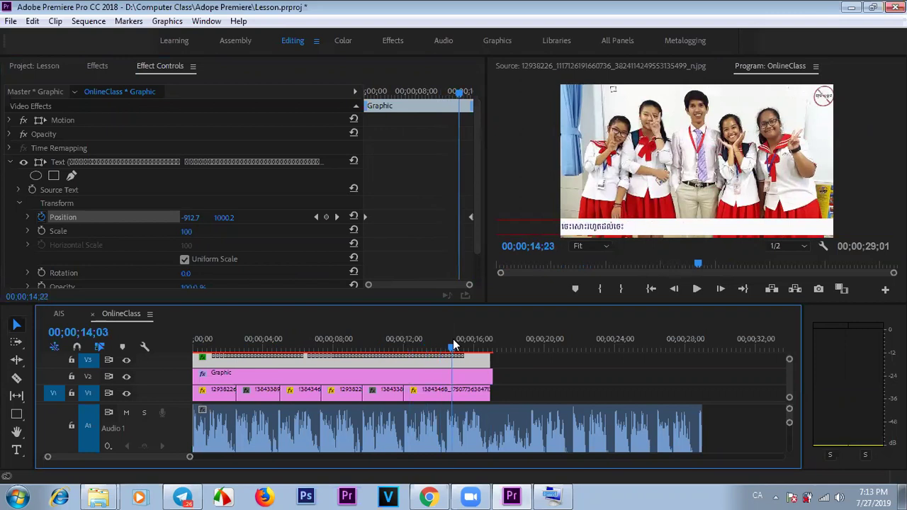
pyautogui.click(196, 341)
pyautogui.moveTo(196, 342); pyautogui.dragTo(386, 347)
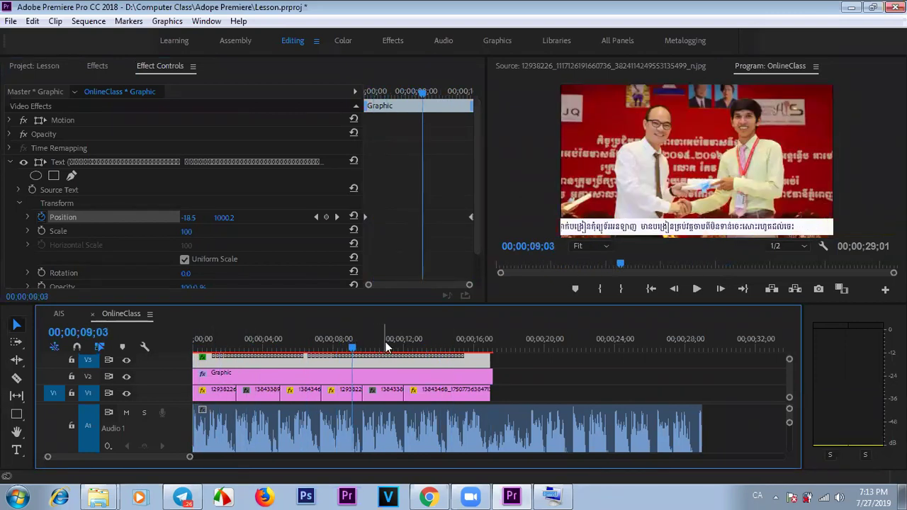
pyautogui.press('Home')
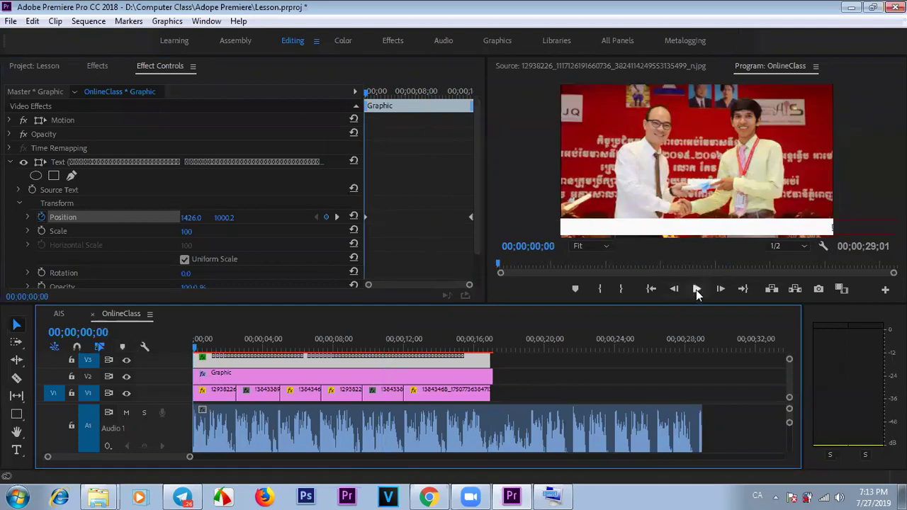
pyautogui.click(696, 290)
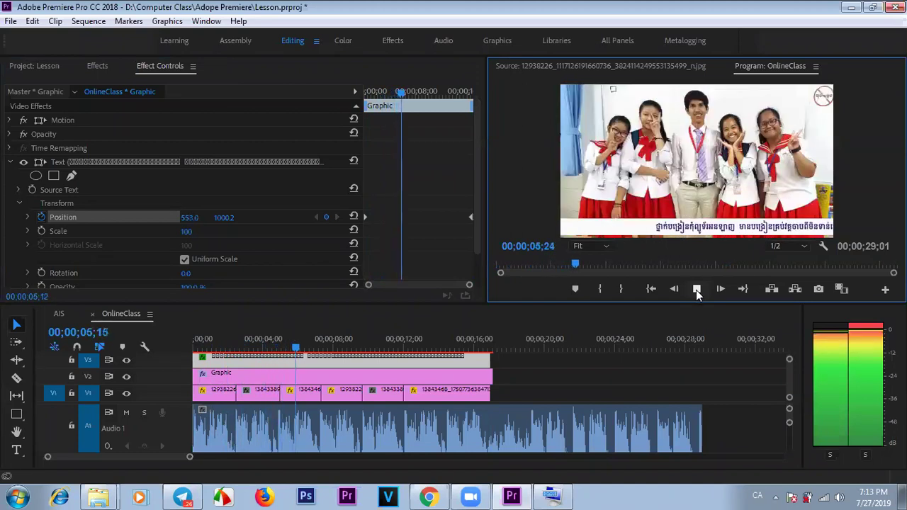
pyautogui.click(696, 290)
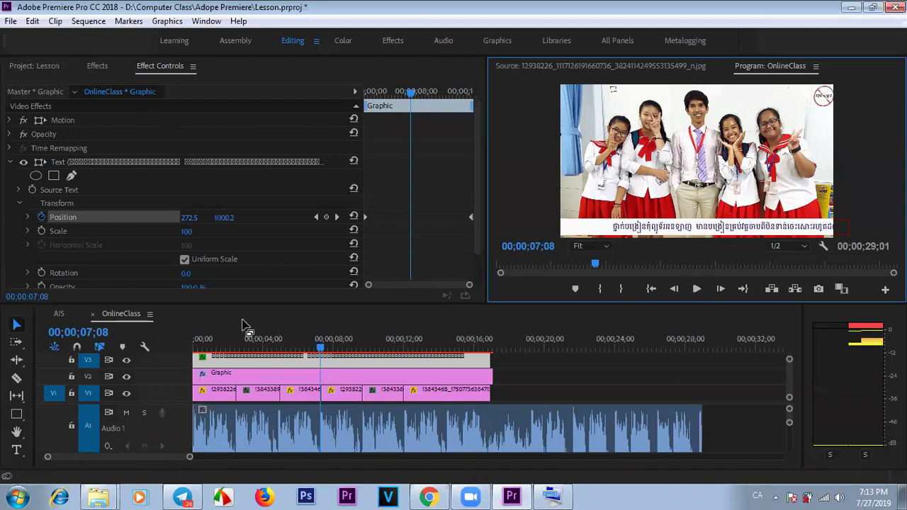
# - Delete the title clip on V3 and the white rectangle clip on V2
pyautogui.click(244, 364)
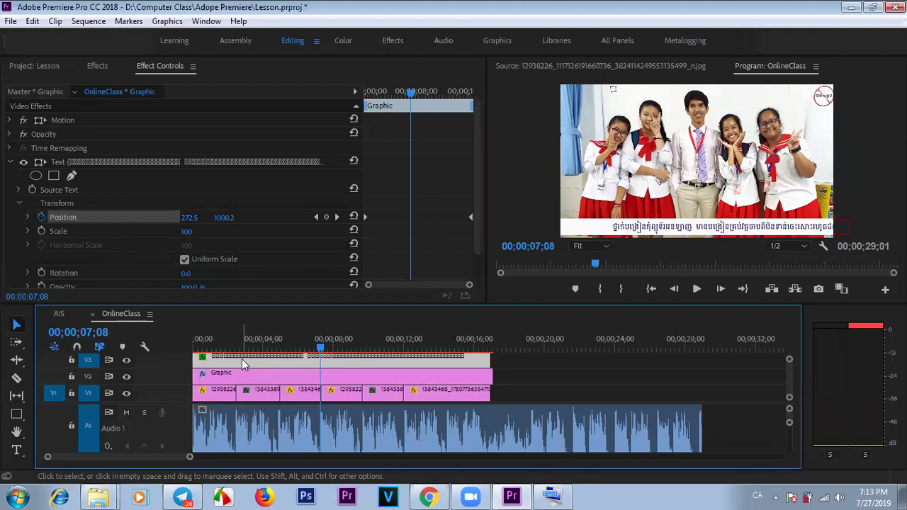
pyautogui.press('Delete')
pyautogui.click(249, 374)
pyautogui.press('Delete')
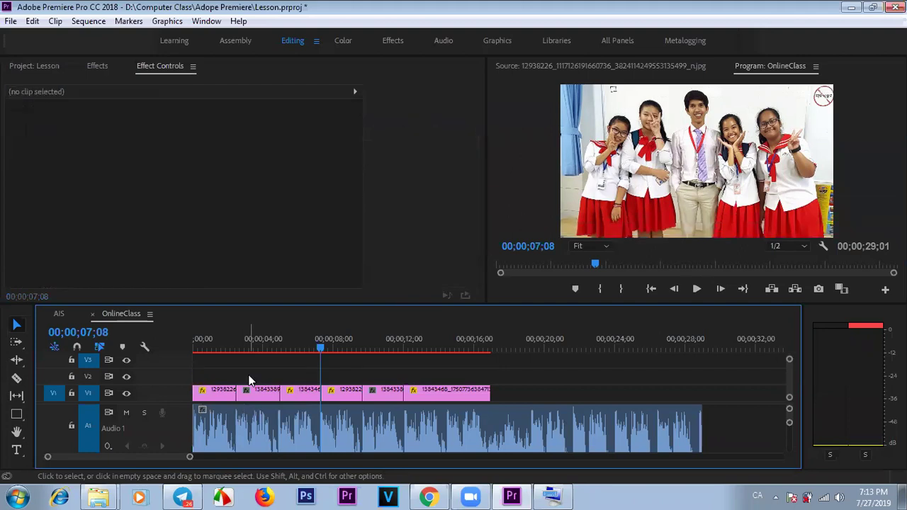
# - Draw a rectangle banner across the frame's lower edge at 00;00;07;08 and set its fill to near-black 040000
pyautogui.click(17, 414)
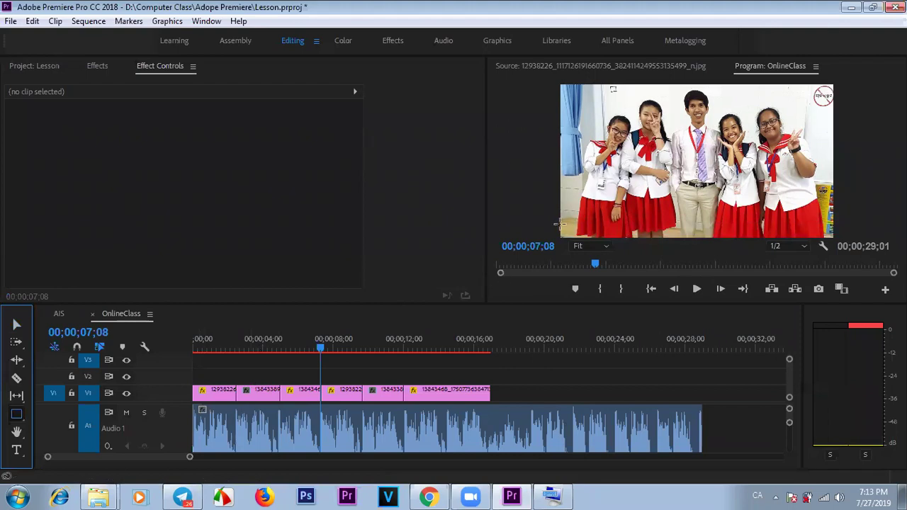
pyautogui.moveTo(560, 224); pyautogui.dragTo(837, 244)
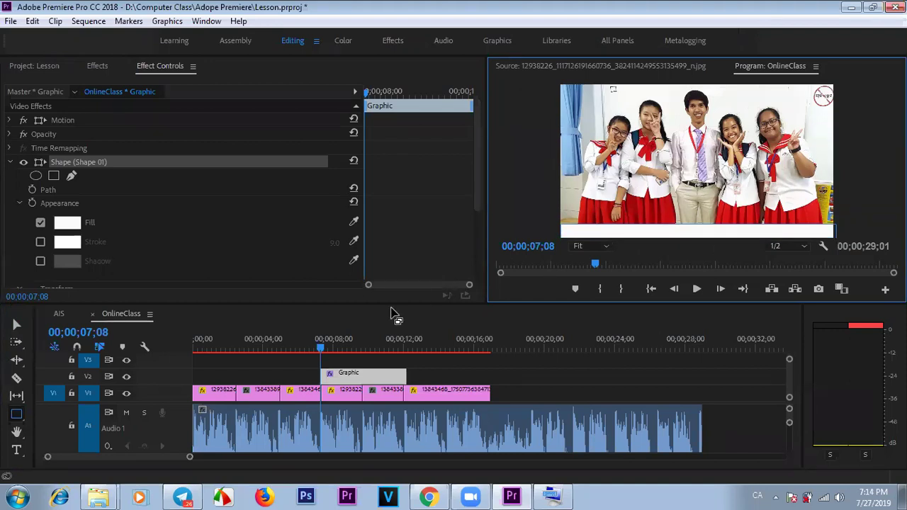
pyautogui.click(68, 224)
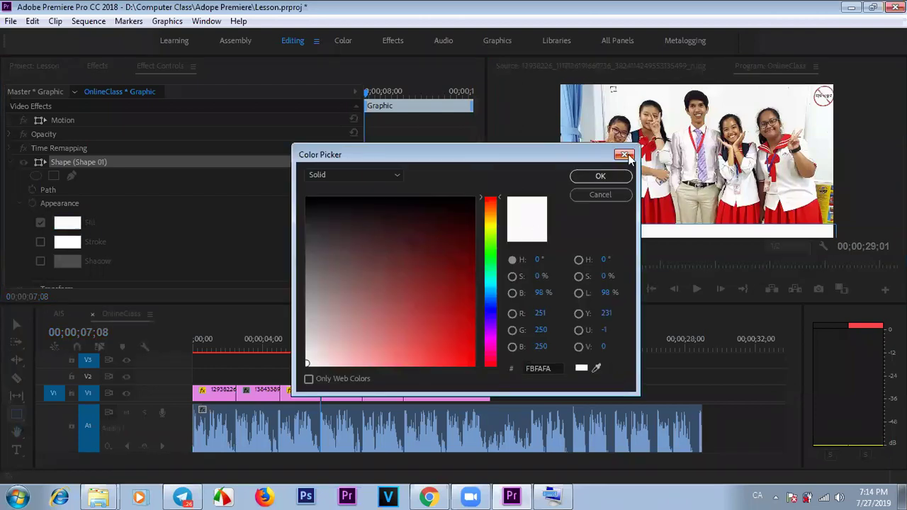
pyautogui.click(397, 233)
pyautogui.click(424, 208)
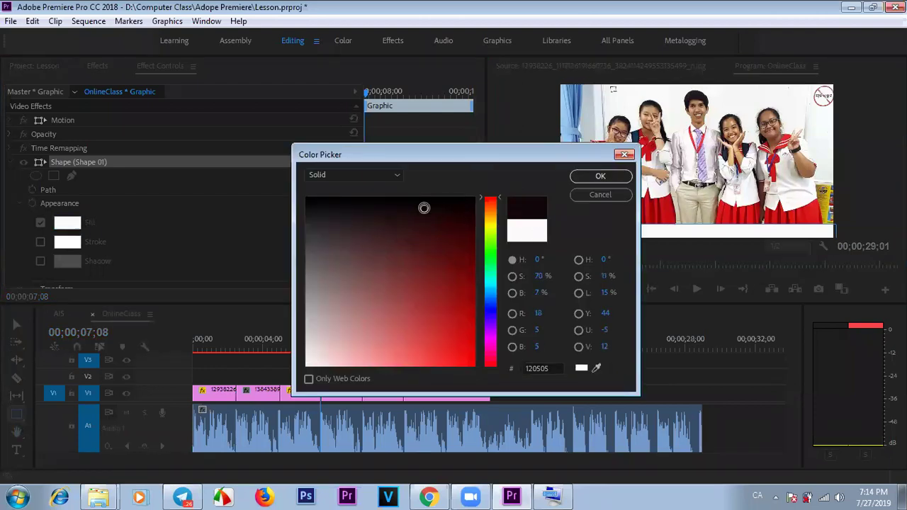
pyautogui.click(468, 199)
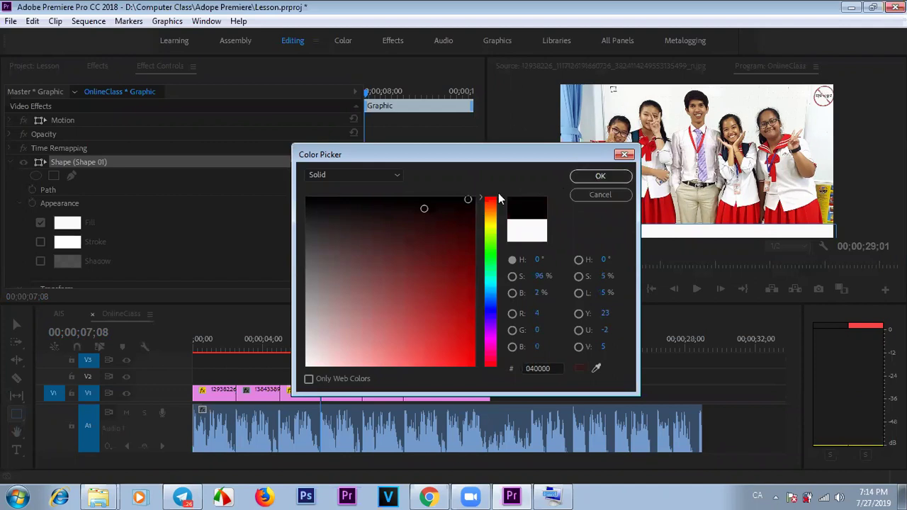
pyautogui.click(601, 176)
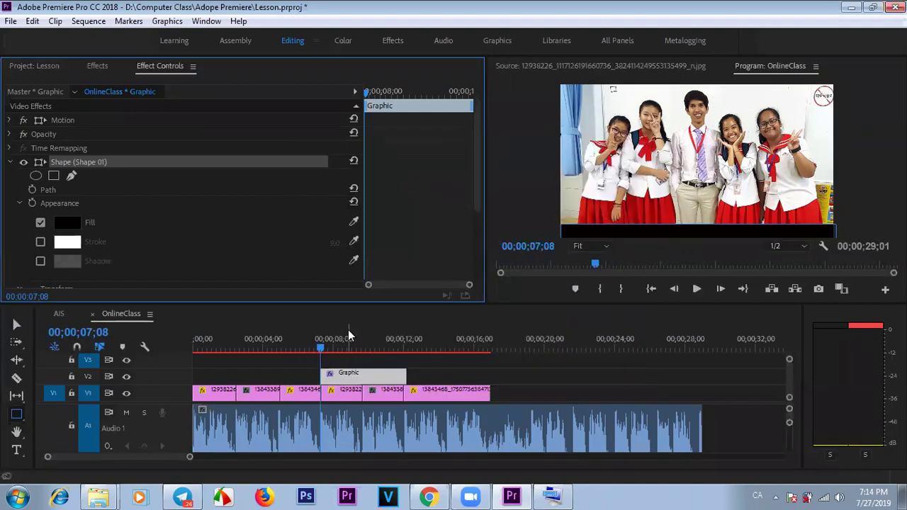
# - Set the rectangle's fill to off-white FCF8F8 and its shape opacity to 76%
pyautogui.click(68, 222)
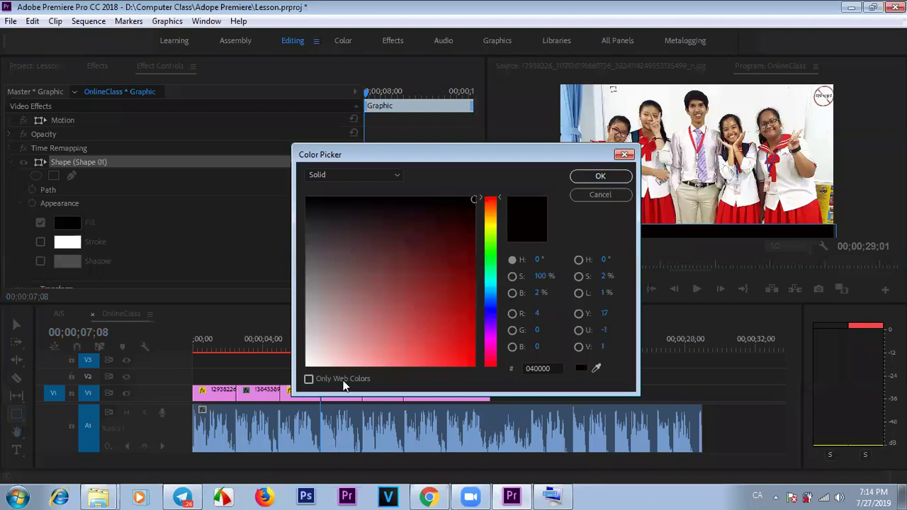
pyautogui.click(308, 364)
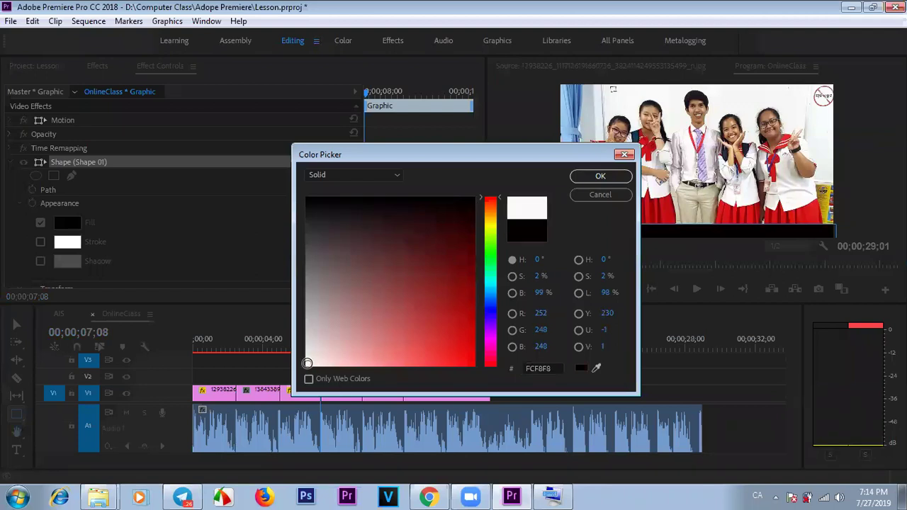
pyautogui.click(599, 176)
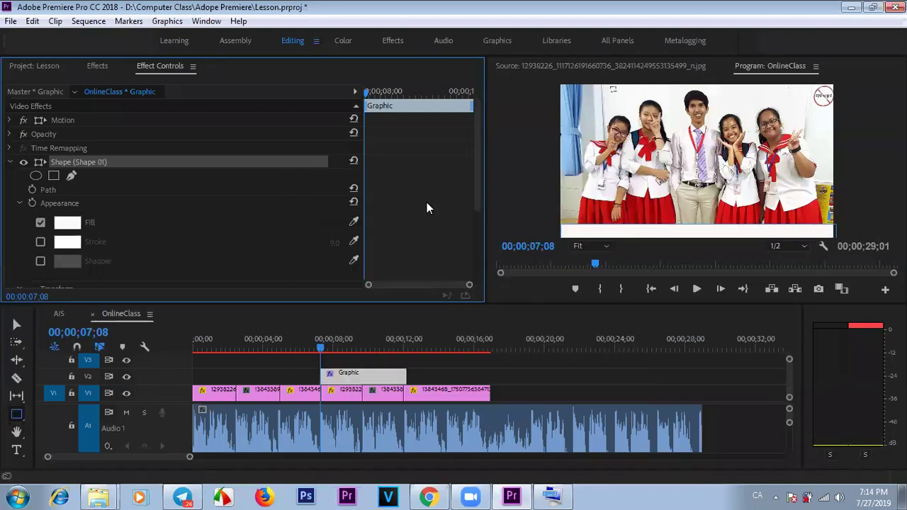
pyautogui.moveTo(478, 166); pyautogui.dragTo(481, 235)
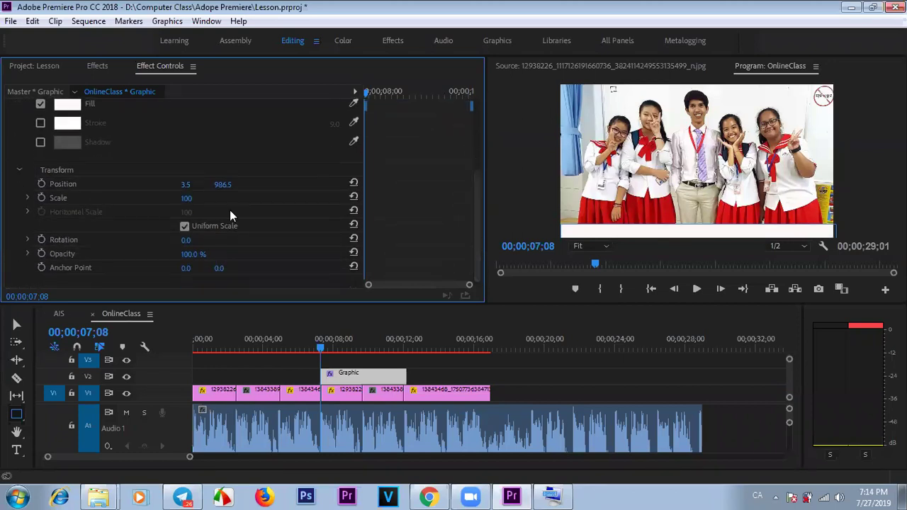
pyautogui.moveTo(472, 216); pyautogui.dragTo(483, 231)
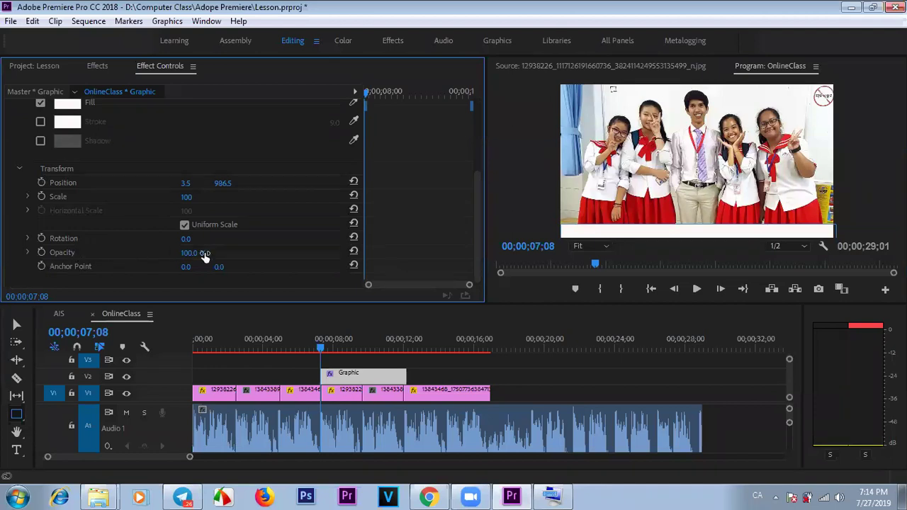
pyautogui.moveTo(189, 255); pyautogui.dragTo(170, 255)
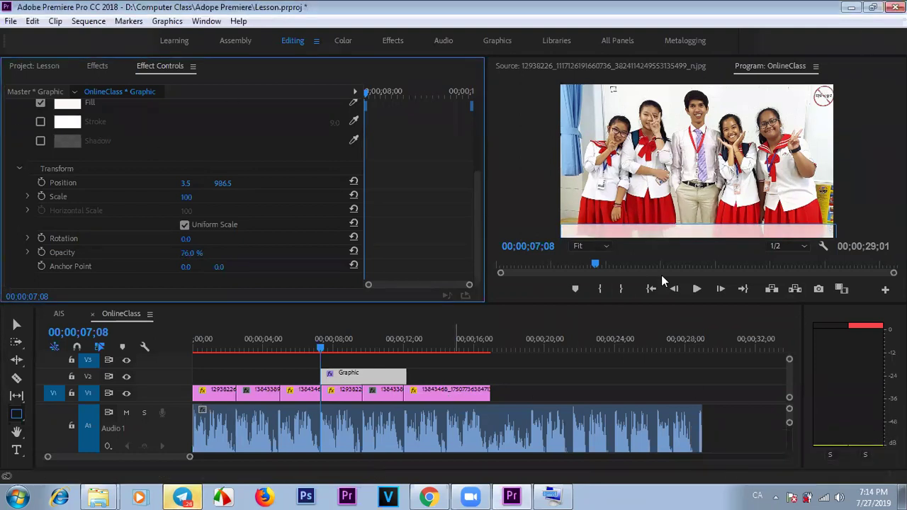
pyautogui.click(16, 327)
pyautogui.click(669, 225)
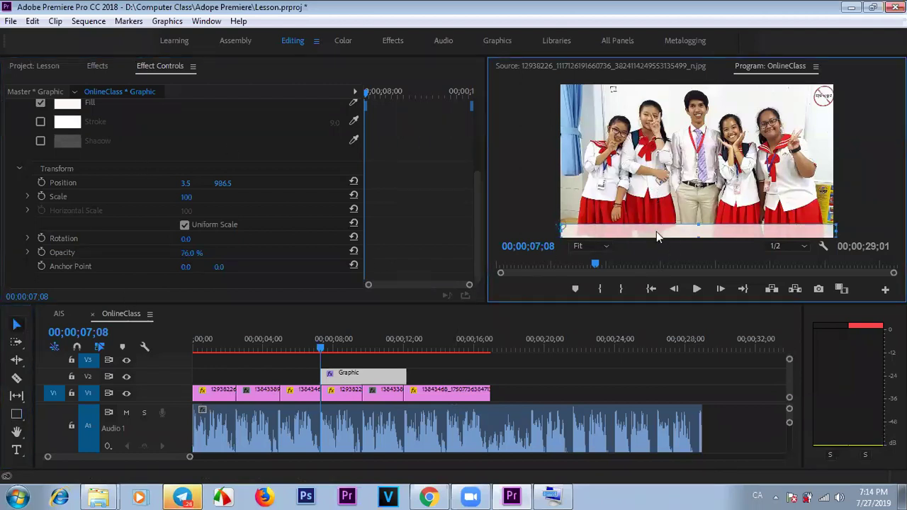
pyautogui.click(360, 377)
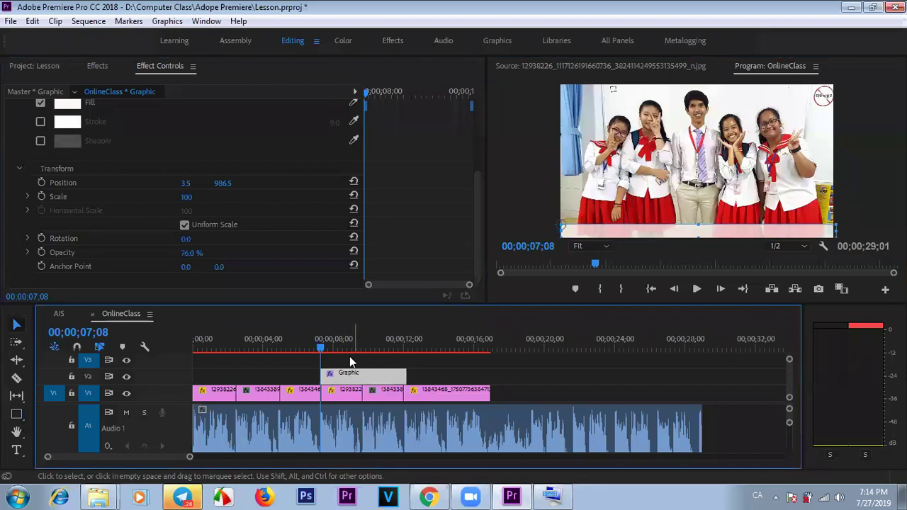
# - Collapse the rectangle's shape properties and rename the shape Retangle
pyautogui.moveTo(478, 193); pyautogui.dragTo(477, 121)
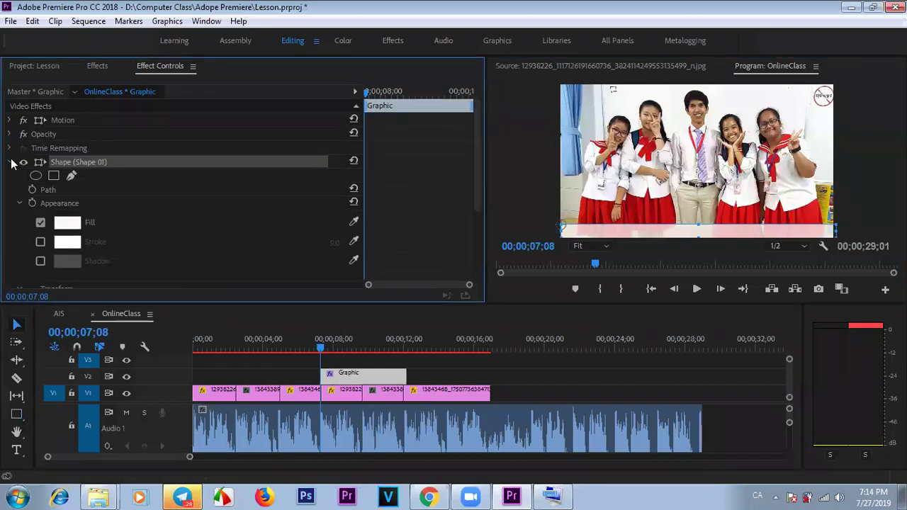
pyautogui.click(13, 162)
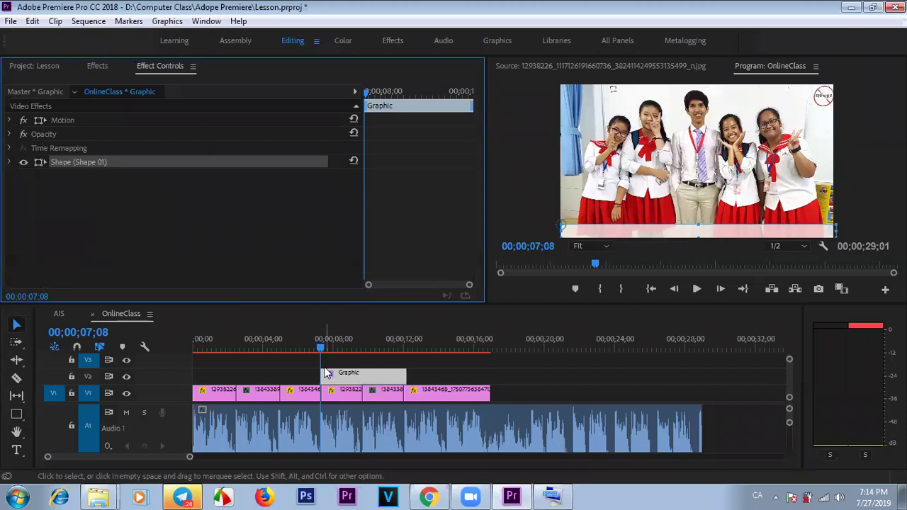
pyautogui.click(363, 369)
pyautogui.click(365, 372)
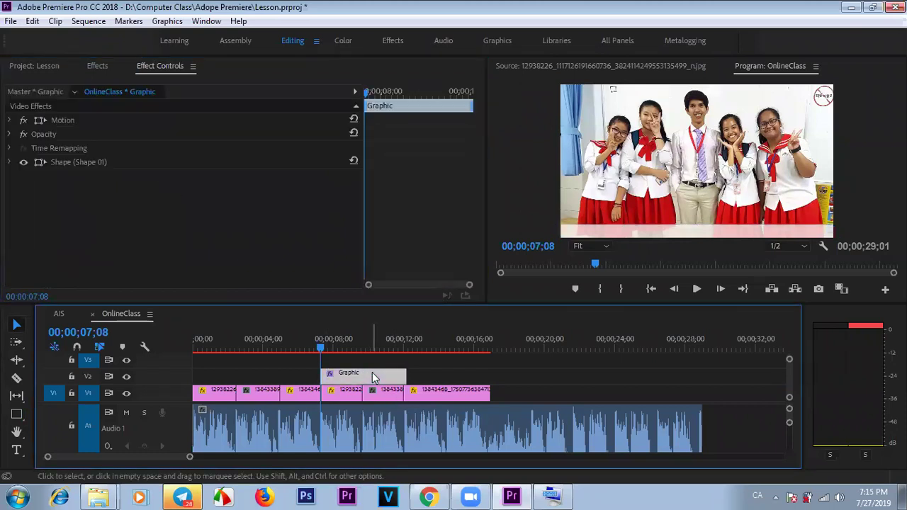
pyautogui.click(102, 162)
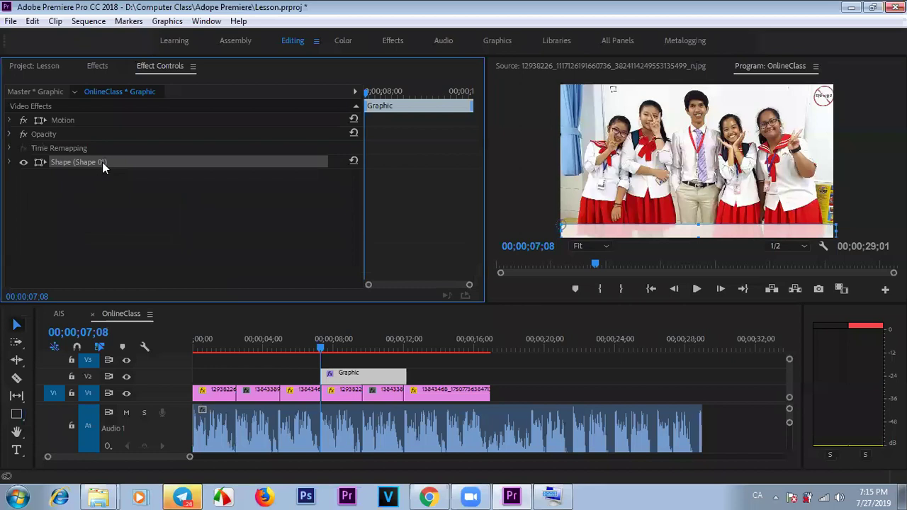
pyautogui.rightClick(102, 162)
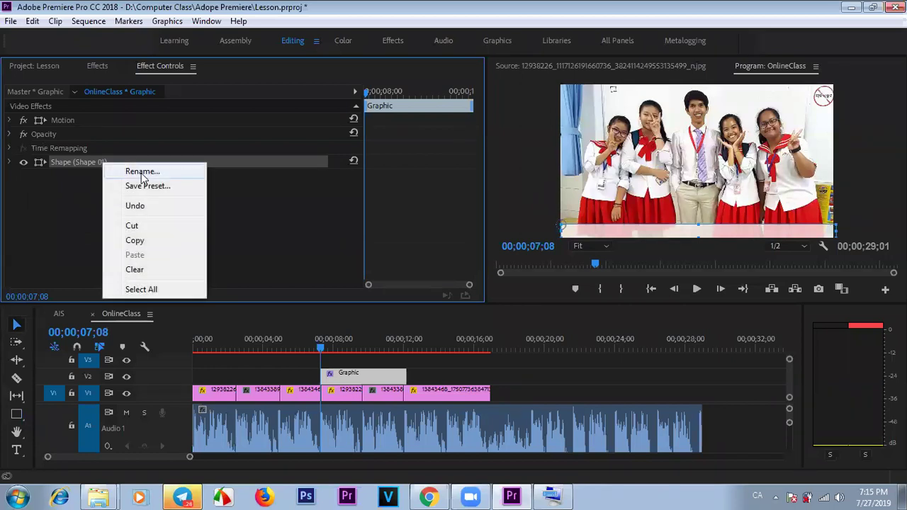
pyautogui.click(143, 172)
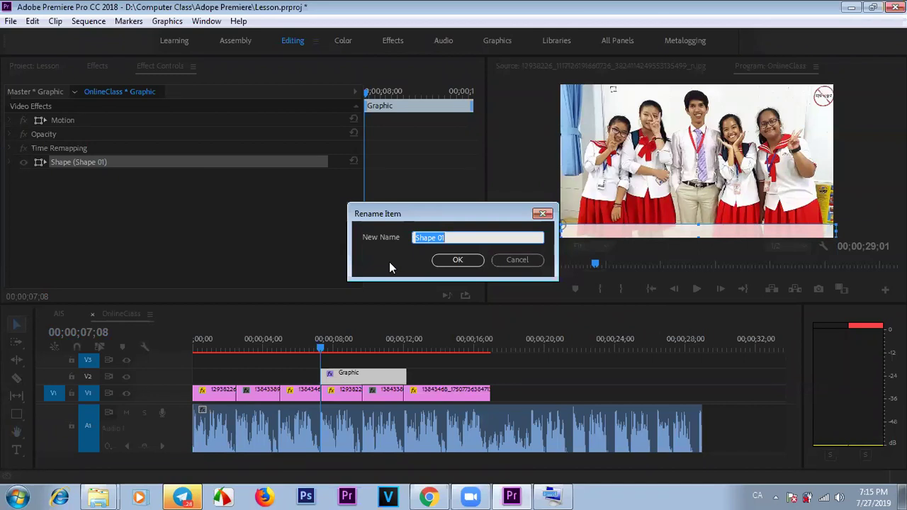
pyautogui.hotkey('alt', 'shift')
pyautogui.write('Retangle')
pyautogui.press('Return')
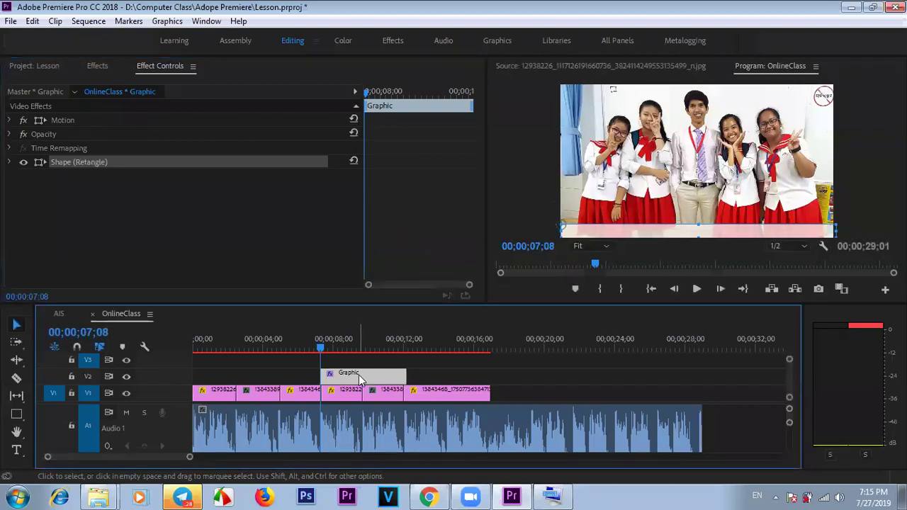
# - Extend the rectangle clip on V2 so it spans from the sequence start to the end of the last photo
pyautogui.moveTo(322, 374); pyautogui.dragTo(193, 374)
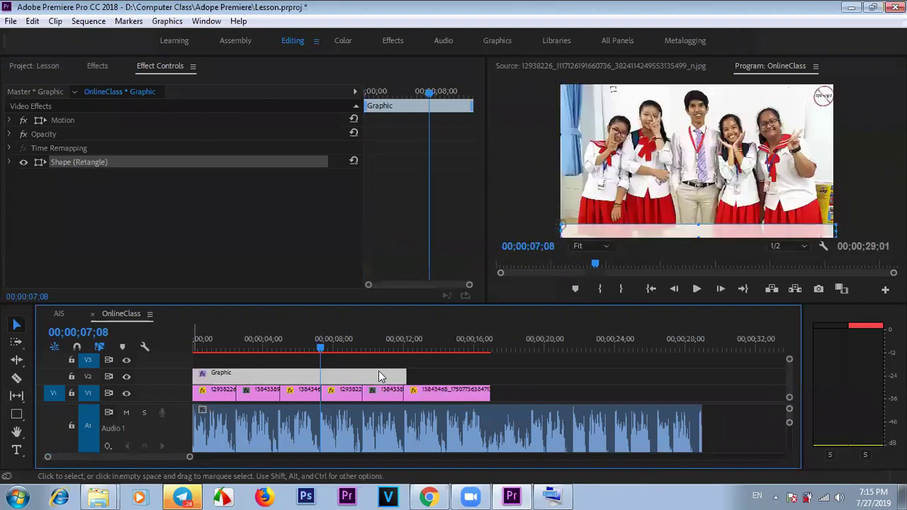
pyautogui.moveTo(409, 373); pyautogui.dragTo(486, 377)
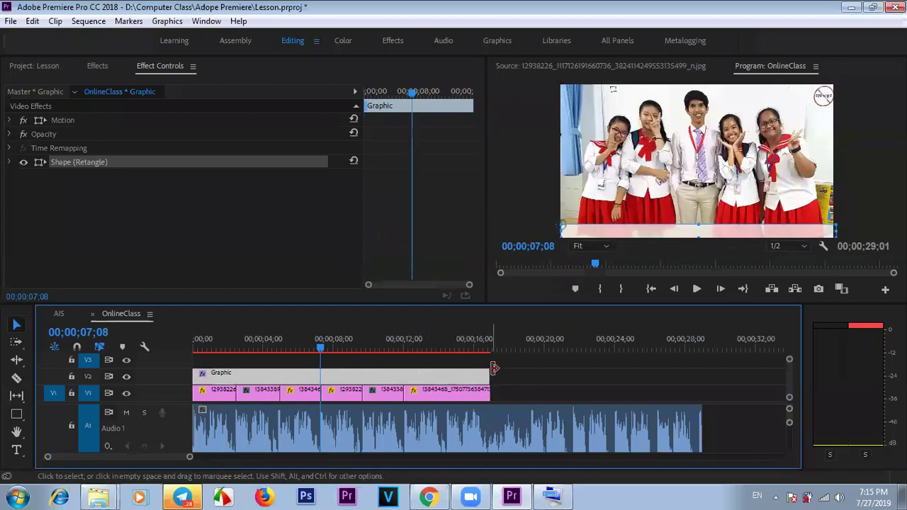
pyautogui.moveTo(490, 374); pyautogui.dragTo(420, 374)
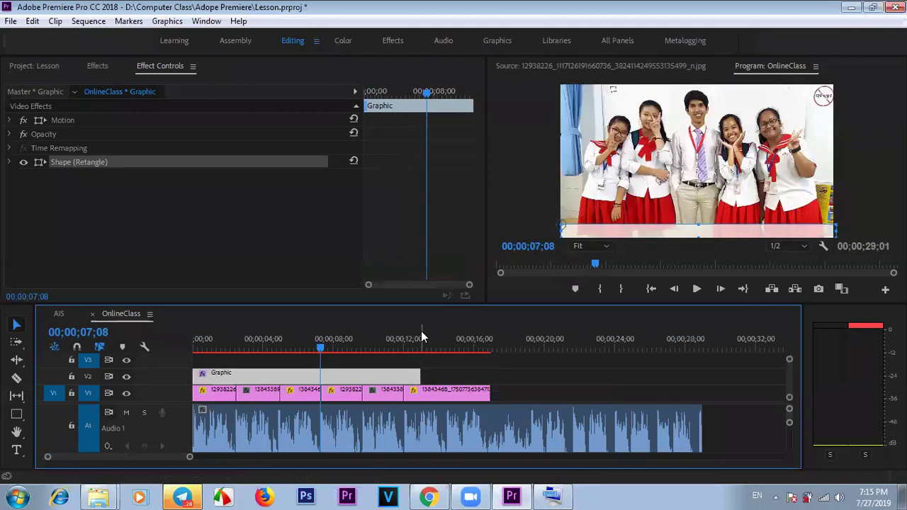
pyautogui.click(402, 346)
pyautogui.click(441, 346)
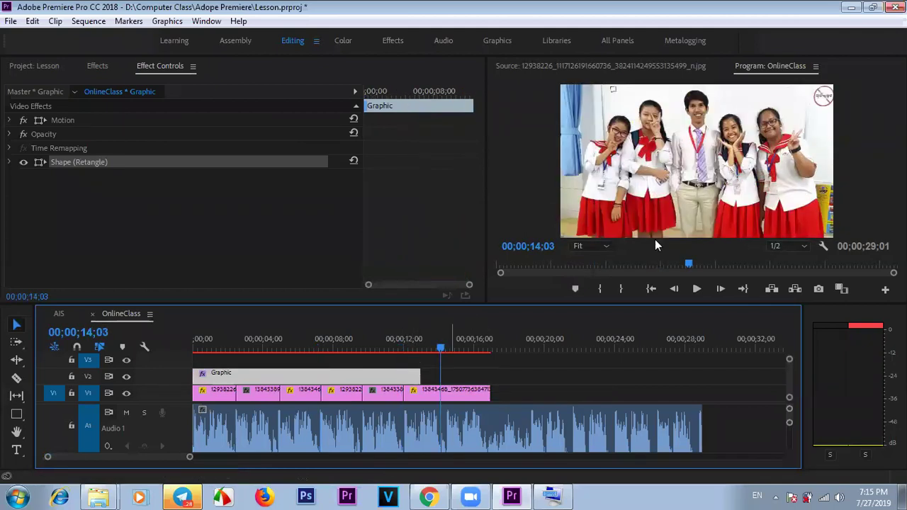
pyautogui.click(419, 374)
pyautogui.moveTo(423, 377); pyautogui.dragTo(489, 381)
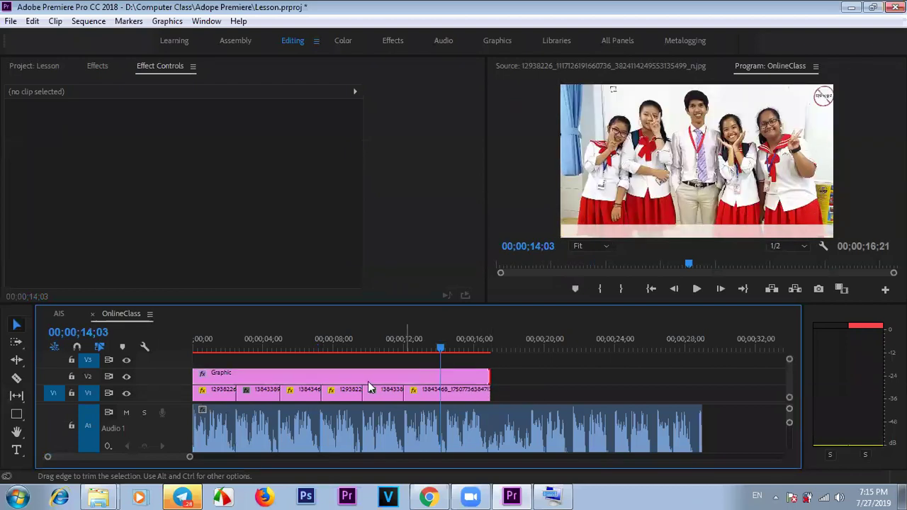
# - Preview the banner at several points of the sequence and delete the rectangle clip from V2
pyautogui.click(311, 376)
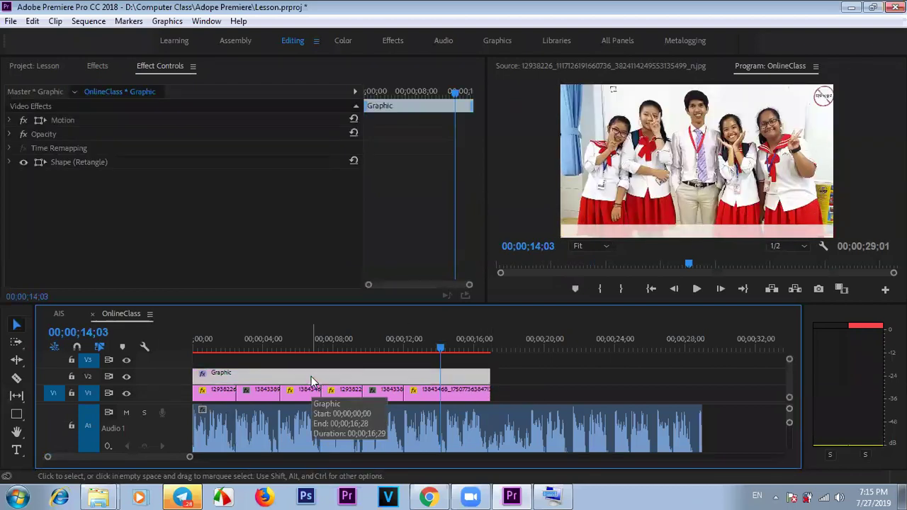
pyautogui.moveTo(259, 347); pyautogui.dragTo(323, 349)
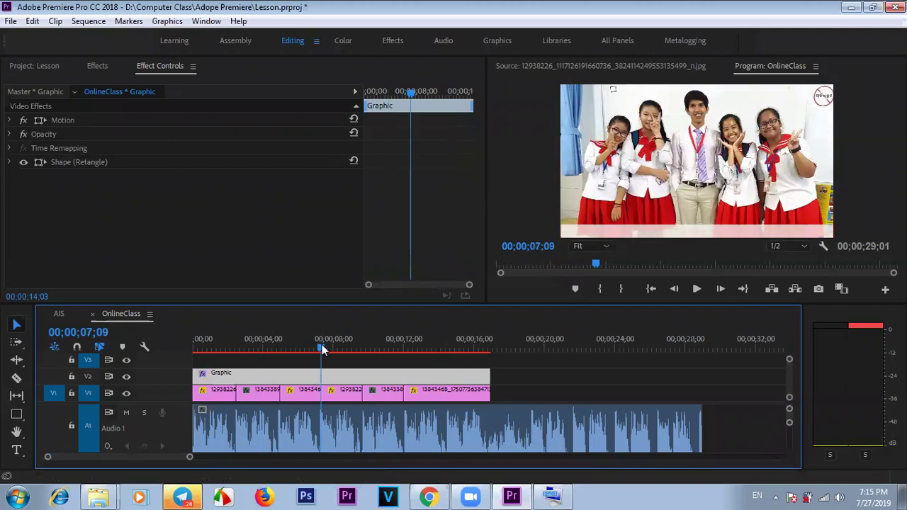
pyautogui.click(291, 345)
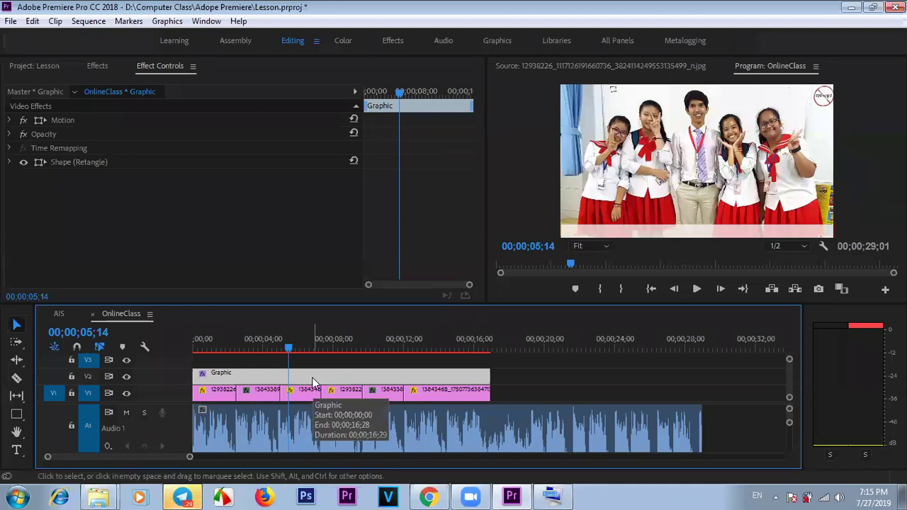
pyautogui.hotkey('ctrl', 's')
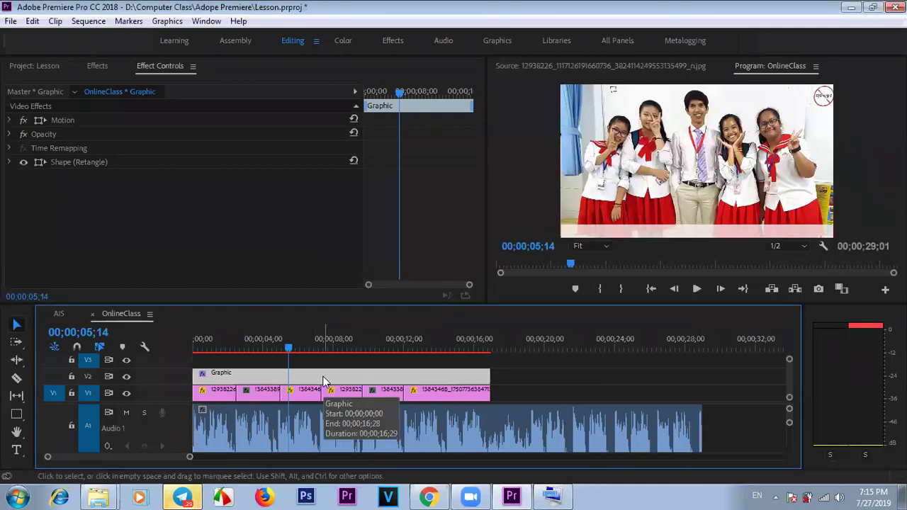
pyautogui.press('Delete')
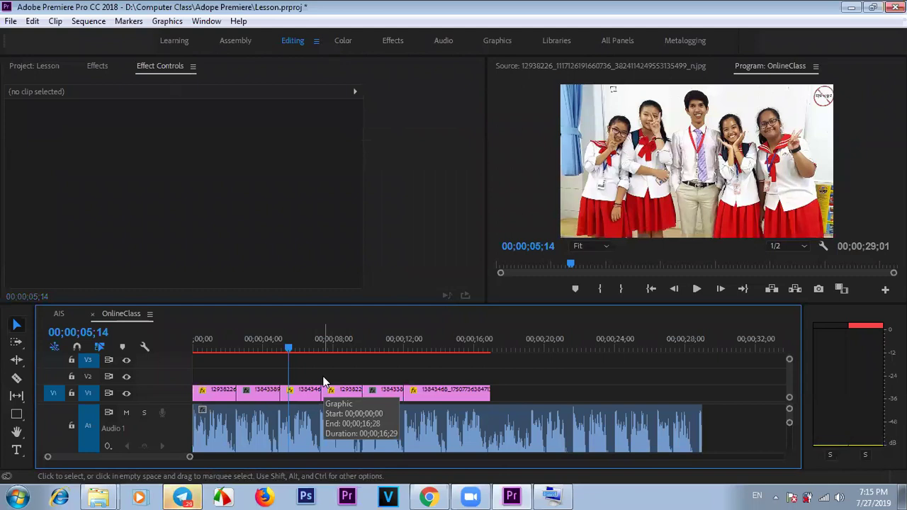
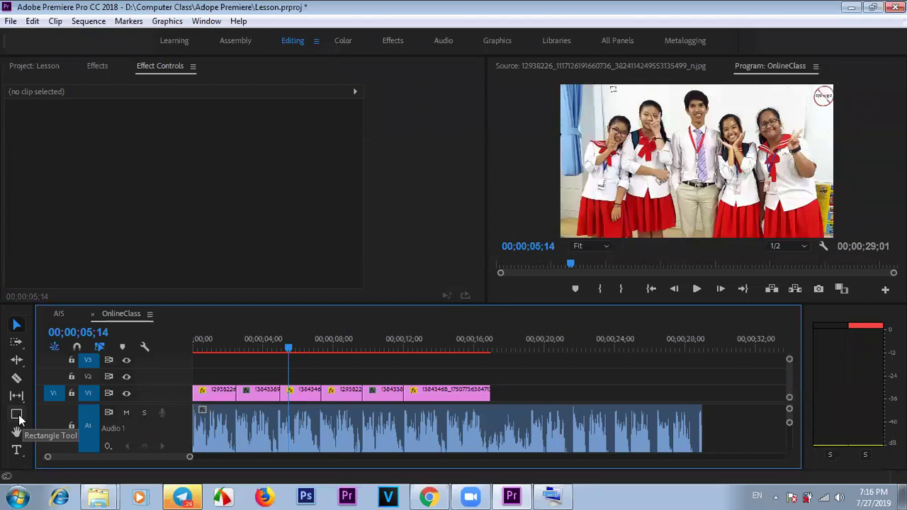
# - Draw a new rectangle banner across the full width of the frame's lower edge at 00;00;05;14
pyautogui.click(19, 419)
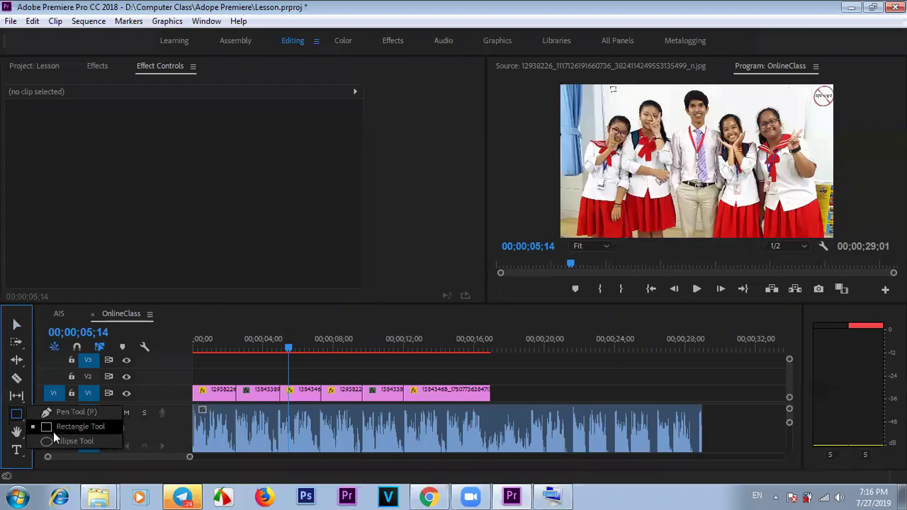
pyautogui.click(70, 425)
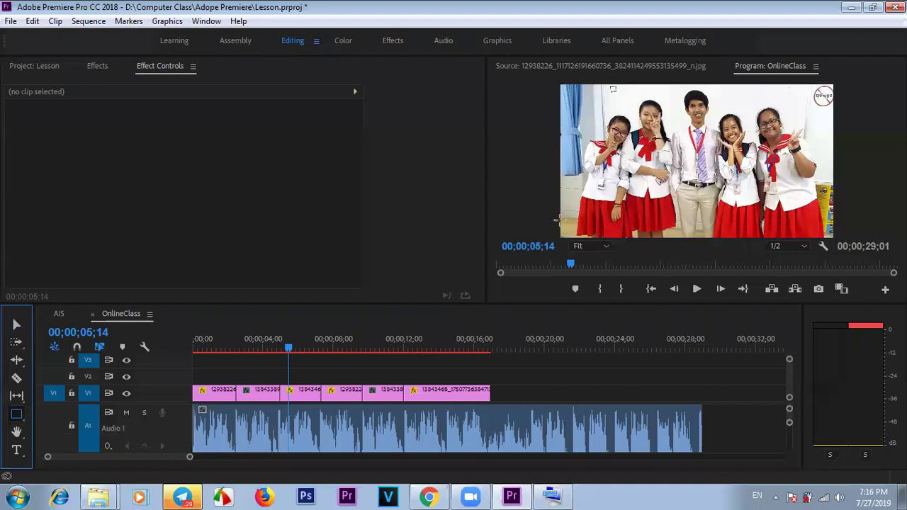
pyautogui.moveTo(560, 220)
pyautogui.mouseDown()
pyautogui.moveTo(574, 233)
pyautogui.moveTo(796, 231)
pyautogui.moveTo(838, 245)
pyautogui.mouseUp()
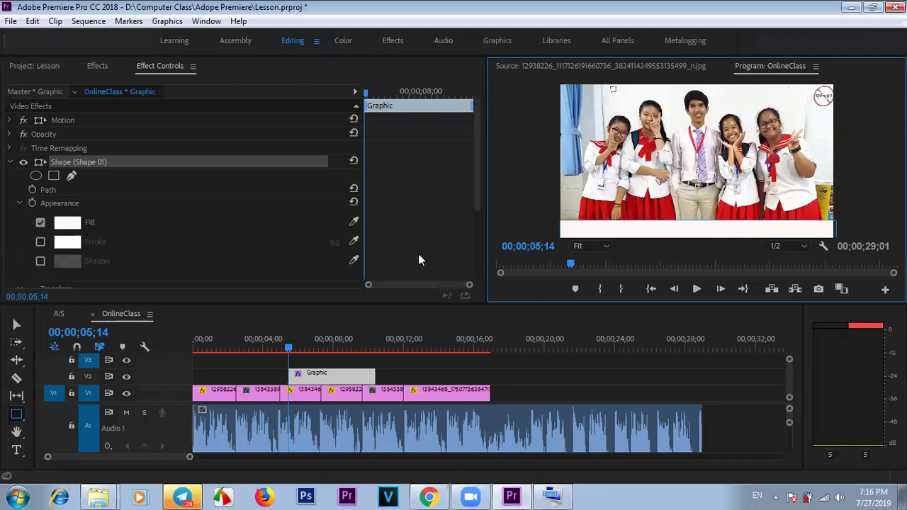
# - Enlarge the whole graphic slightly through its Motion bounds so it extends just beyond the frame edges
pyautogui.moveTo(477, 194); pyautogui.dragTo(480, 275)
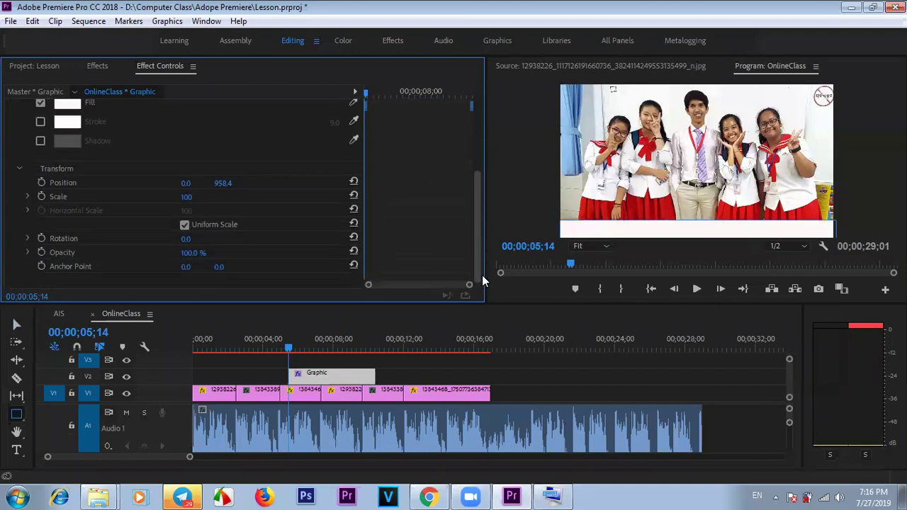
pyautogui.moveTo(190, 201); pyautogui.dragTo(190, 202)
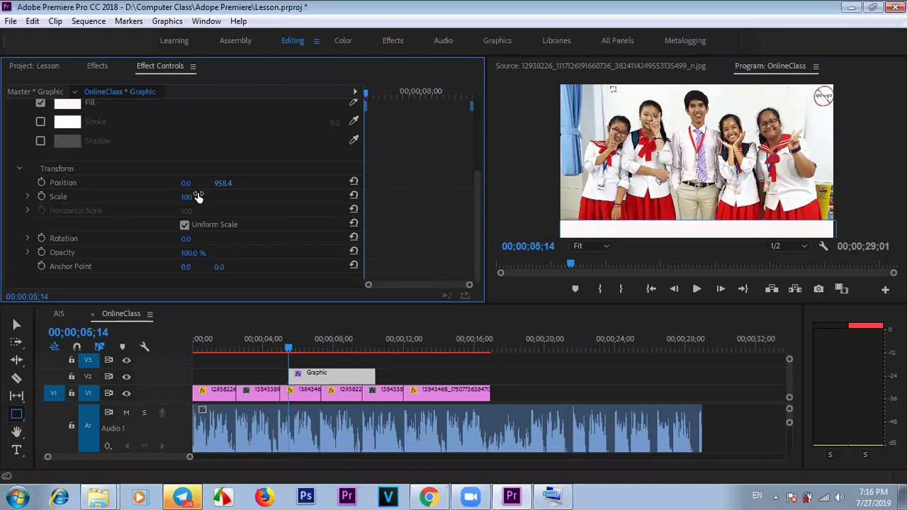
pyautogui.moveTo(477, 225); pyautogui.dragTo(467, 129)
pyautogui.click(178, 121)
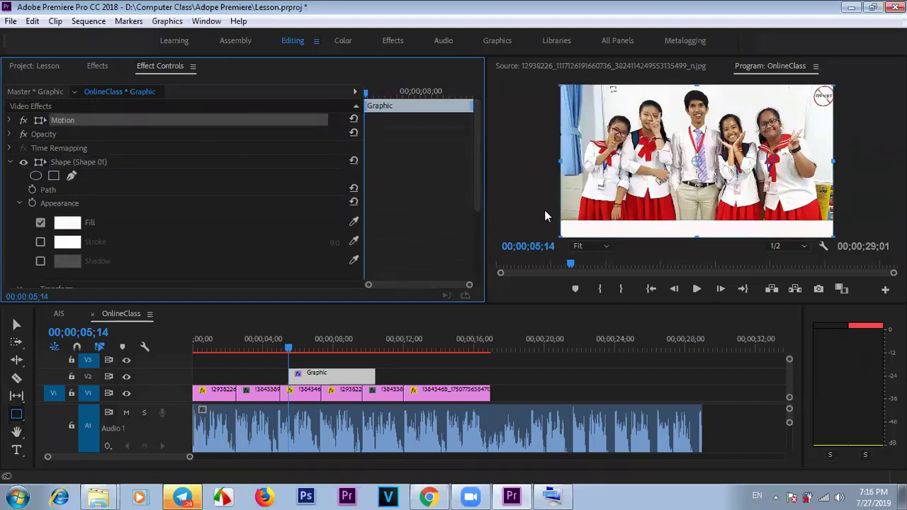
pyautogui.moveTo(696, 238)
pyautogui.mouseDown()
pyautogui.moveTo(698, 225)
pyautogui.moveTo(701, 239)
pyautogui.mouseUp()
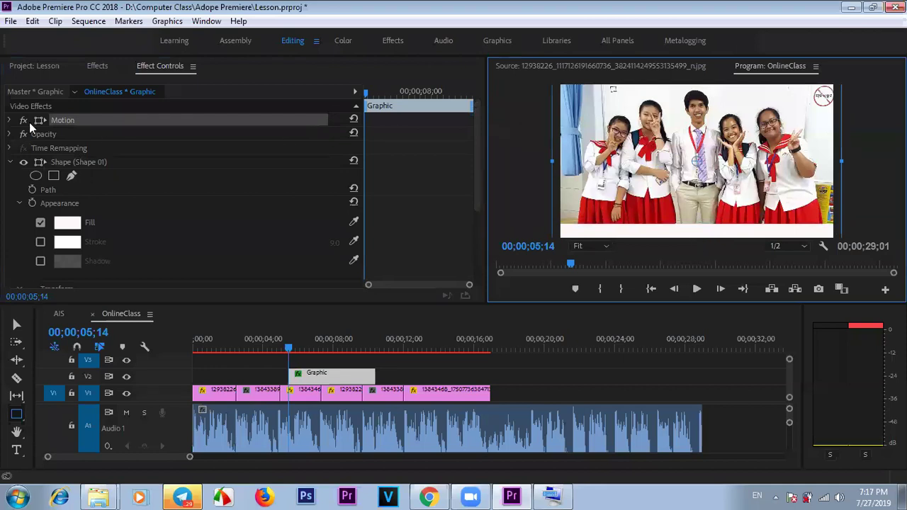
# - Reselect the banner shape and examine the horizontal and vertical position values in its transform properties
pyautogui.click(10, 163)
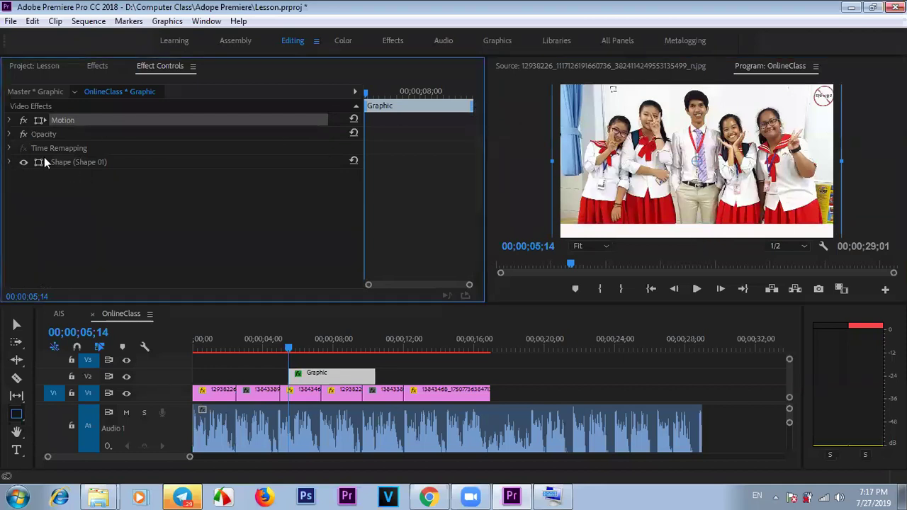
pyautogui.click(44, 162)
pyautogui.click(10, 162)
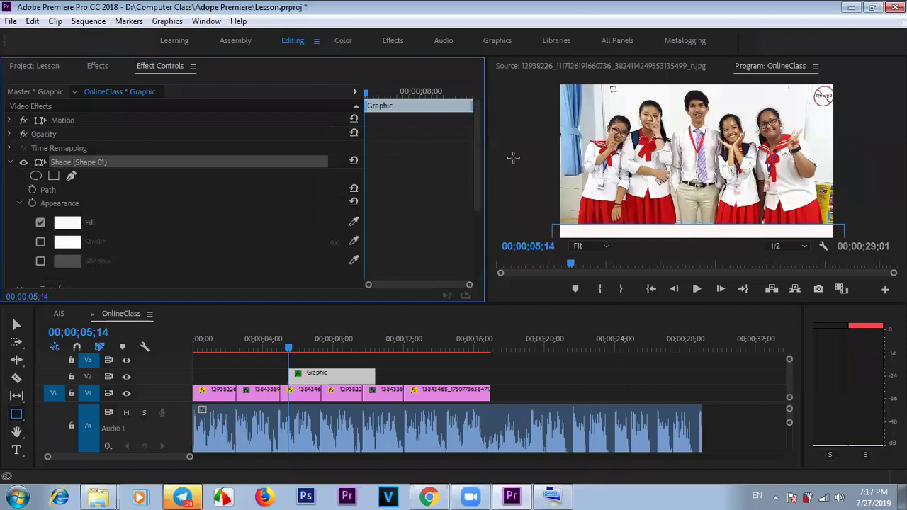
pyautogui.moveTo(476, 147); pyautogui.dragTo(487, 246)
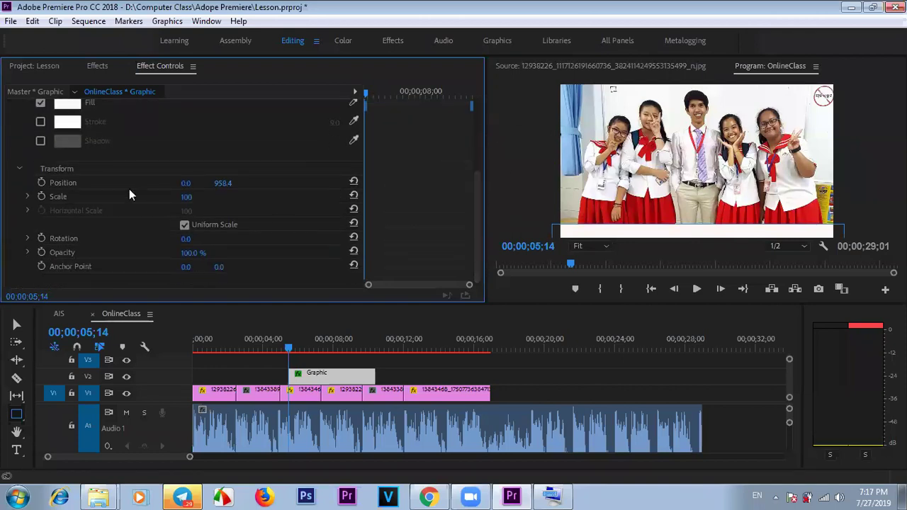
pyautogui.click(61, 181)
pyautogui.click(223, 183)
pyautogui.click(187, 183)
pyautogui.press('Tab')
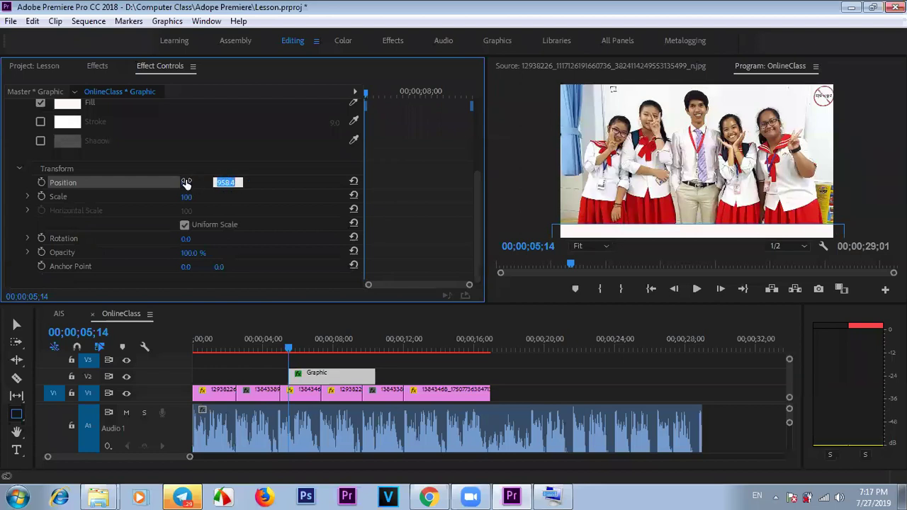
pyautogui.click(263, 187)
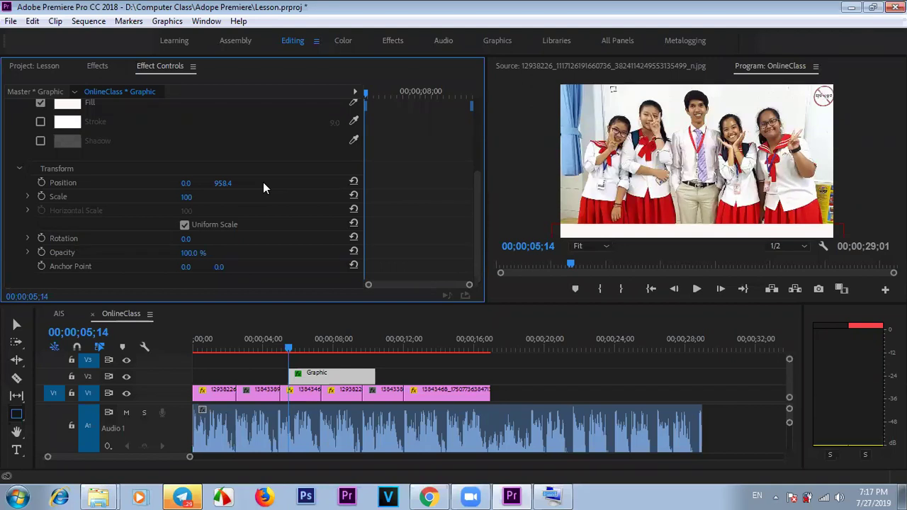
# - Set the banner shape's position to -132.0, 962.4 and its scale to 106
pyautogui.click(186, 184)
pyautogui.press('Tab')
pyautogui.click(245, 183)
pyautogui.moveTo(186, 197); pyautogui.dragTo(92, 183)
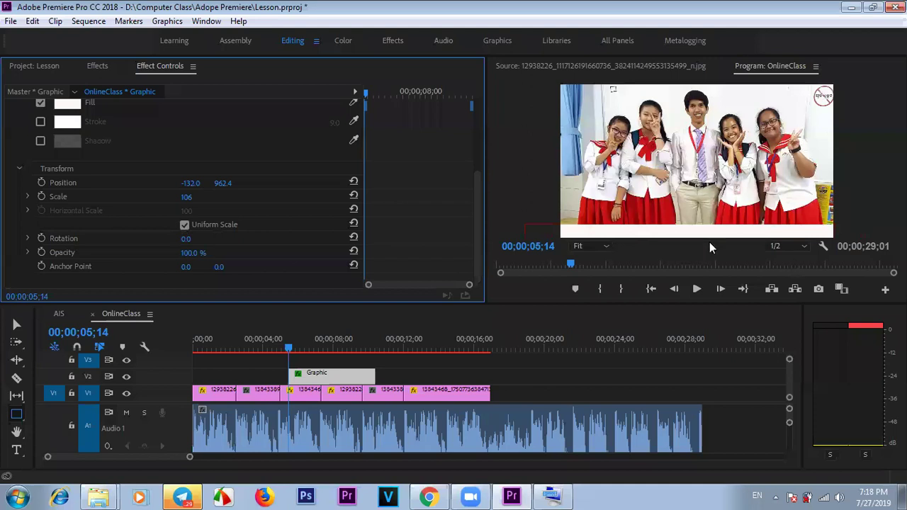
# - Try rotating the banner shape to -33° and return its rotation to 0°
pyautogui.moveTo(188, 239); pyautogui.dragTo(170, 239)
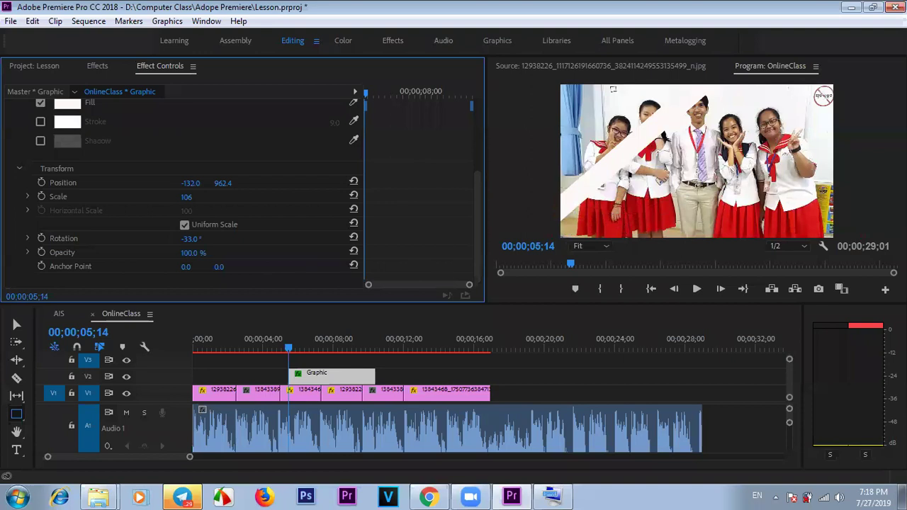
pyautogui.click(203, 237)
pyautogui.write('00')
pyautogui.press('Return')
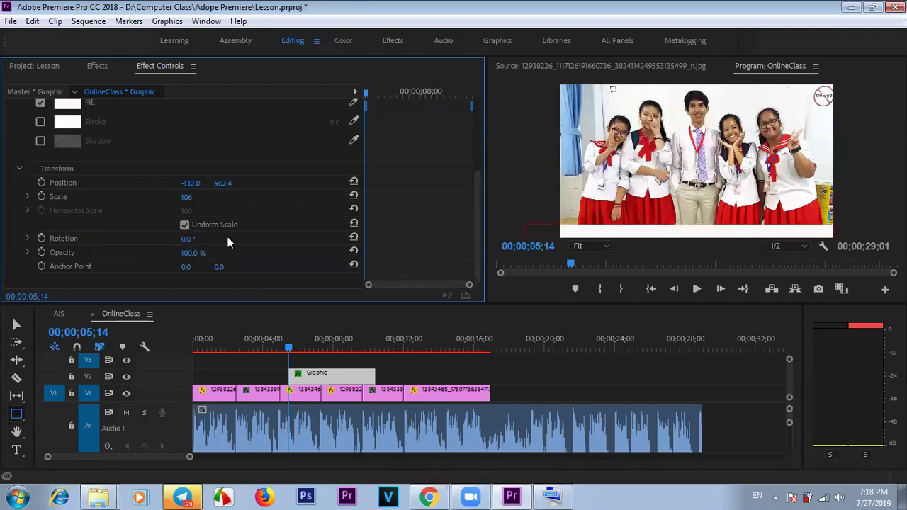
# - Set the banner shape's opacity to 80%
pyautogui.click(195, 253)
pyautogui.click(237, 256)
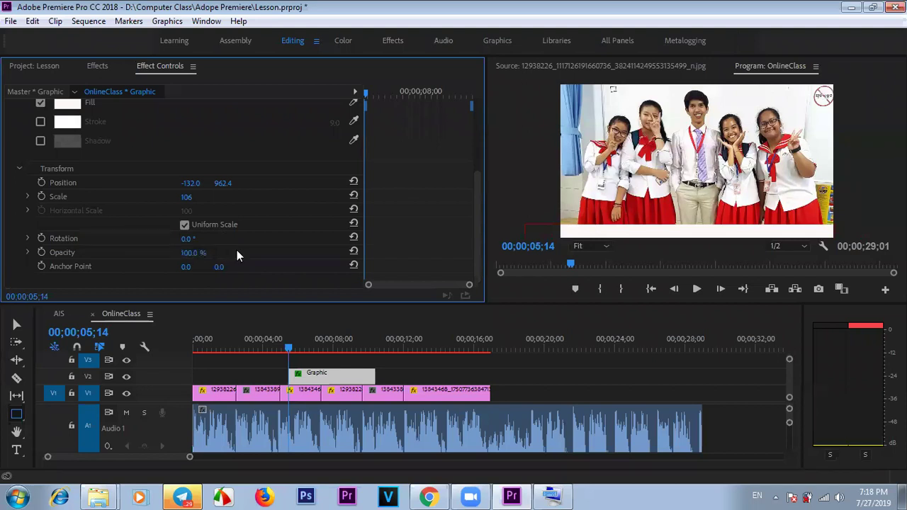
pyautogui.click(189, 253)
pyautogui.press('Return')
pyautogui.write('89')
pyautogui.press('Return')
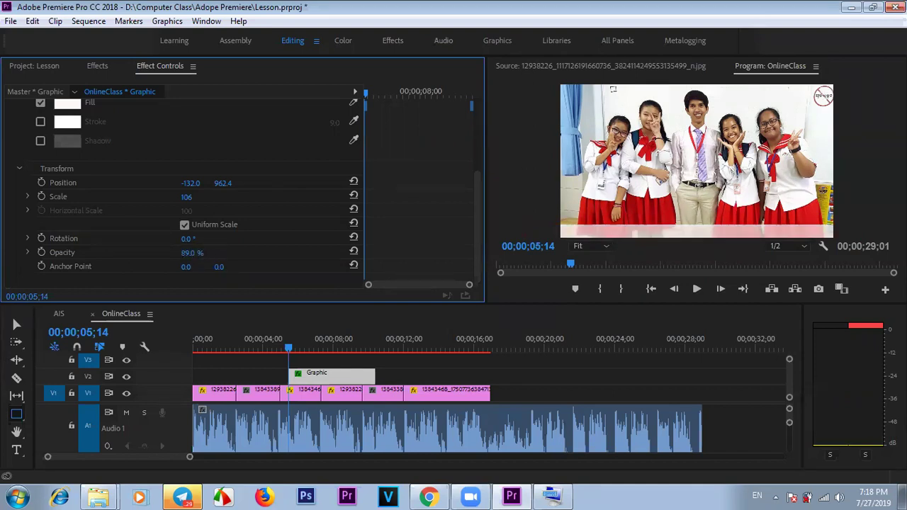
pyautogui.moveTo(188, 253); pyautogui.dragTo(182, 253)
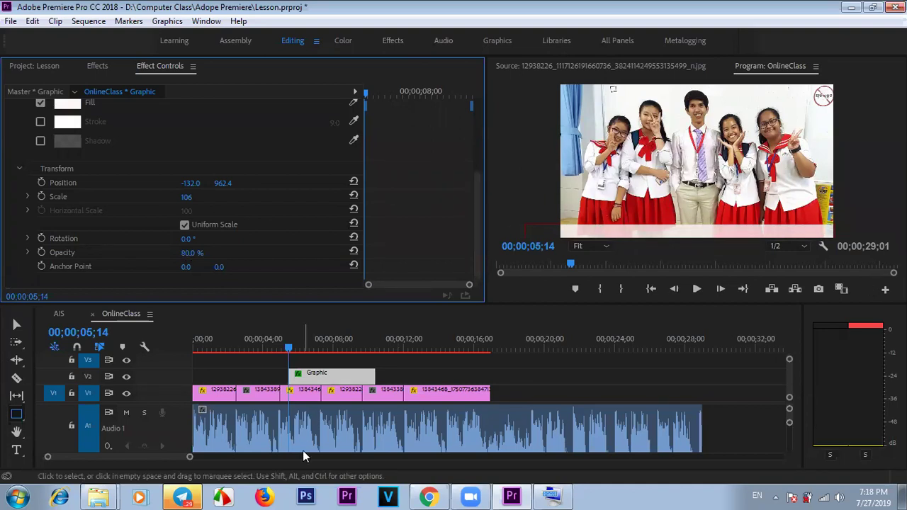
# - Extend the banner clip on V2 from the sequence start to about the end of the last photo and deselect it
pyautogui.click(325, 376)
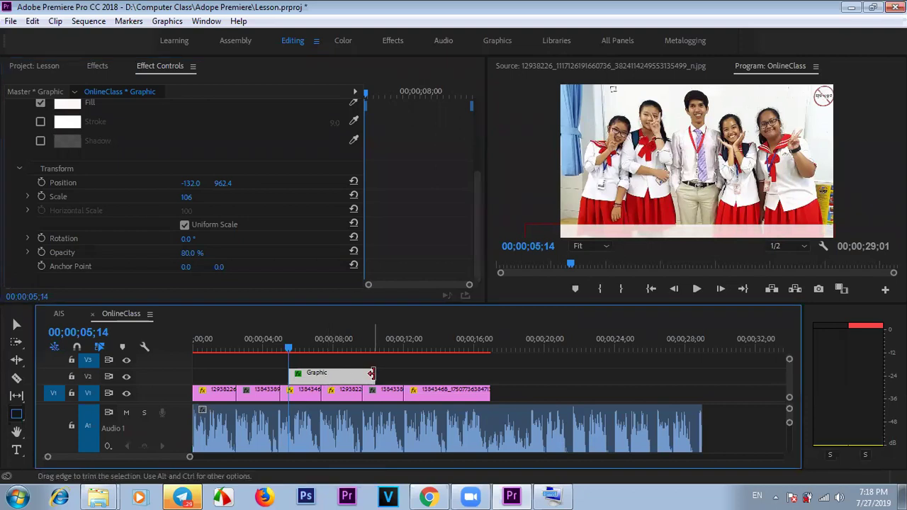
pyautogui.moveTo(295, 378); pyautogui.dragTo(193, 376)
pyautogui.moveTo(376, 377); pyautogui.dragTo(489, 378)
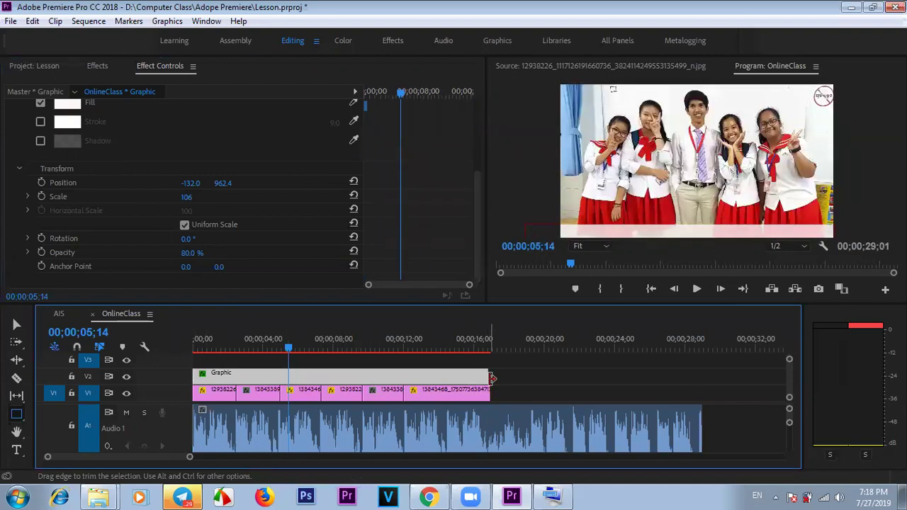
pyautogui.click(307, 357)
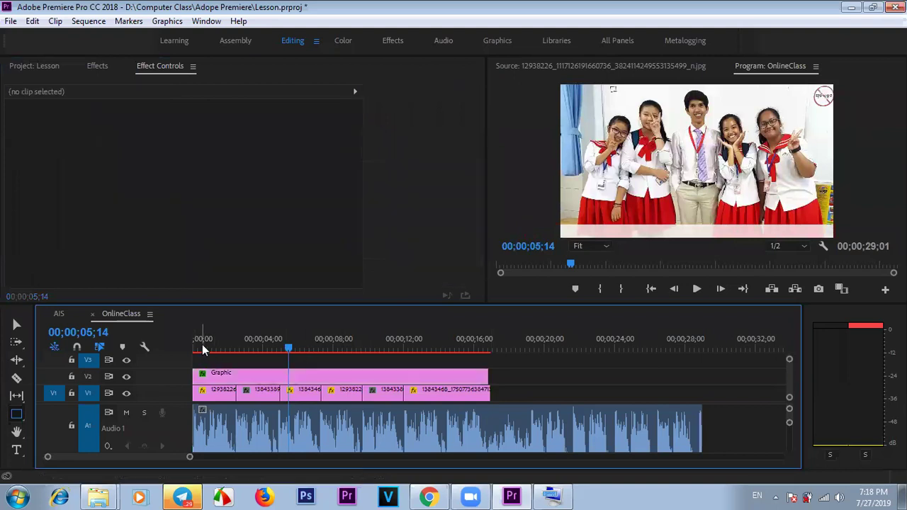
# - With the V2 graphic selected at the sequence start, start a text layer on the banner's left end
pyautogui.click(202, 348)
pyautogui.click(219, 373)
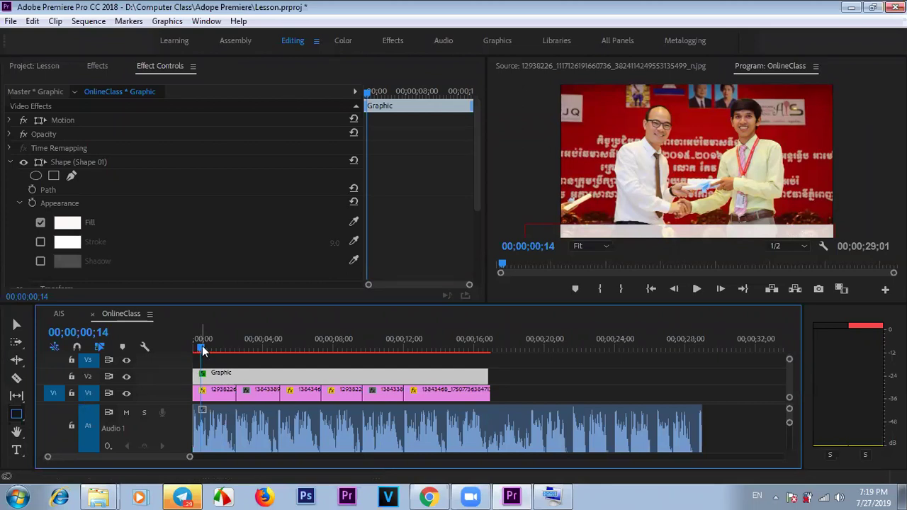
pyautogui.moveTo(201, 346); pyautogui.dragTo(143, 344)
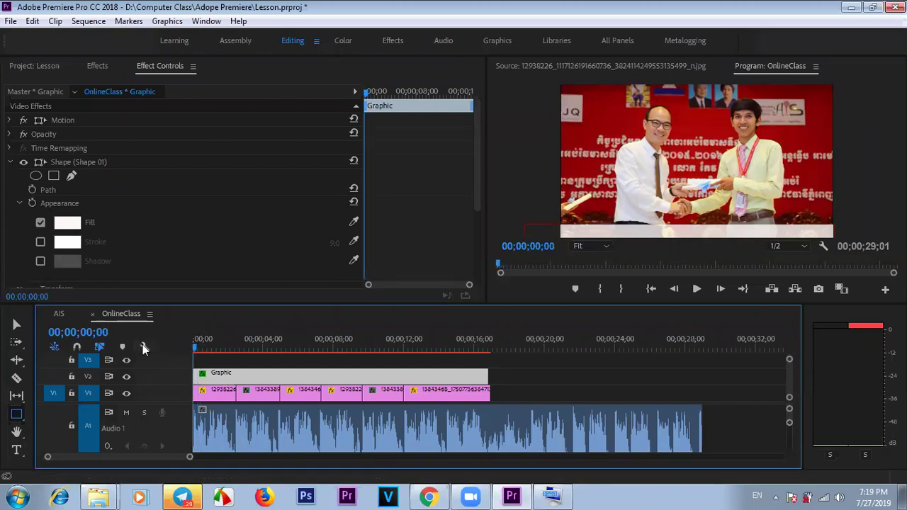
pyautogui.click(17, 449)
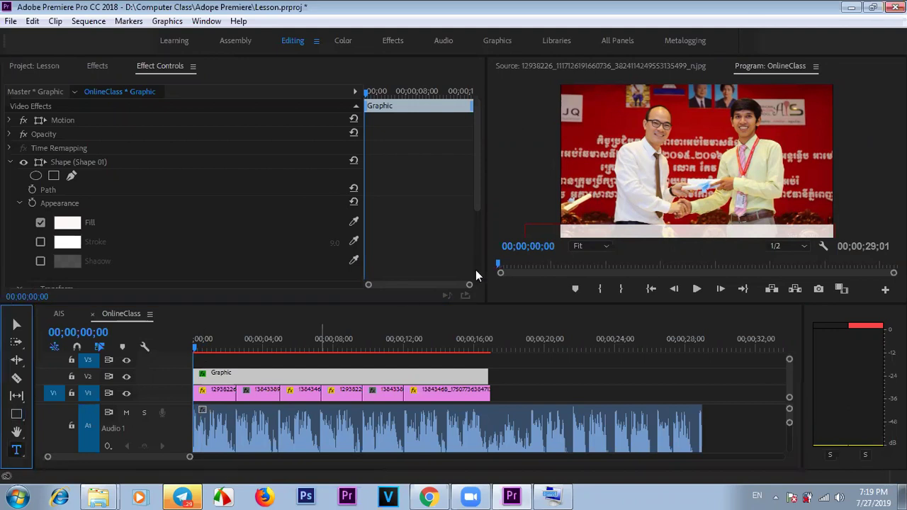
pyautogui.click(570, 230)
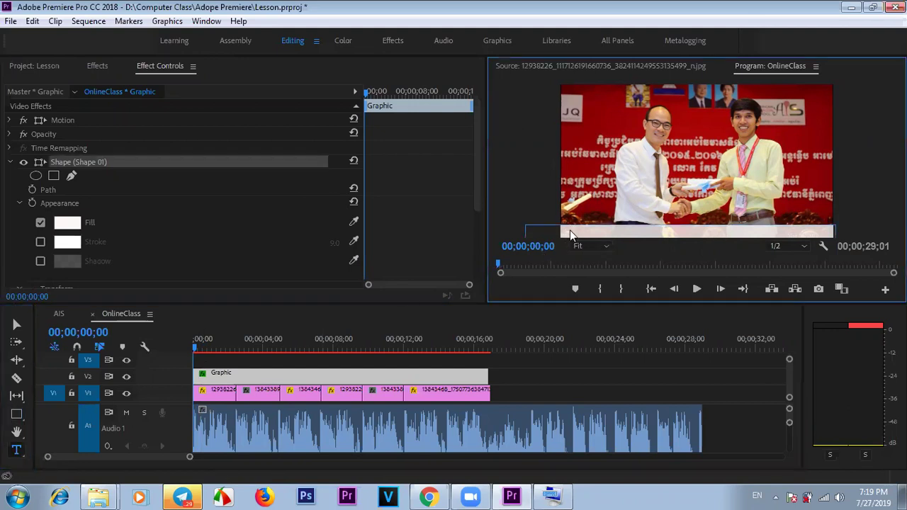
pyautogui.click(570, 230)
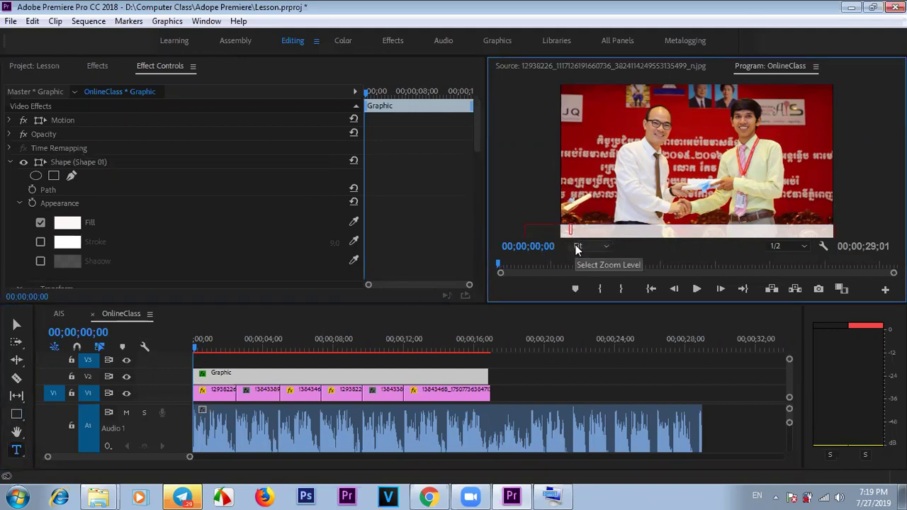
# - Enter the Khmer caption "វគ្គបង្រៀនកុំព្យូទ័រមូលដ្ឋានសម្រាប់អ្នកអត់ចេះសោះ កាត់វីដេអូ និង រូបភាព" on the banner and finish text editing
pyautogui.hotkey('alt', 'shift')
pyautogui.write('ក្រៀបត្រៀមទុកកម')
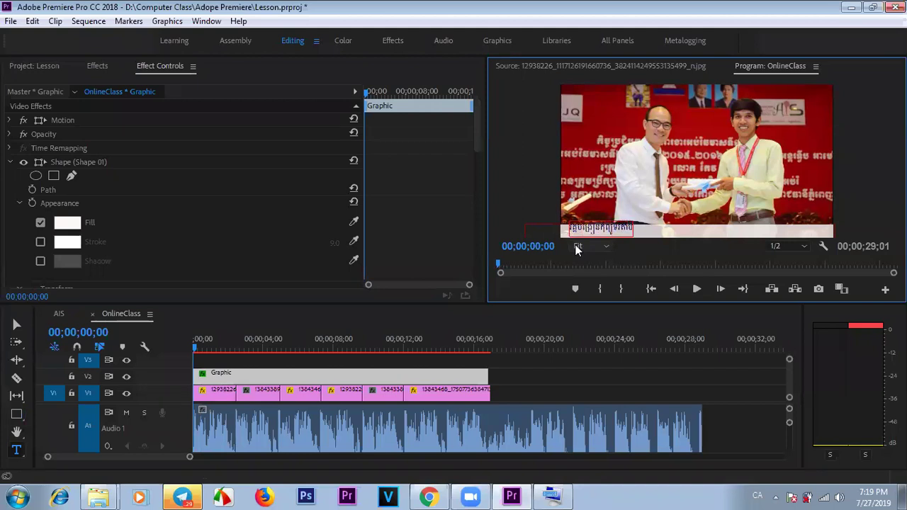
pyautogui.press('BackSpace')
pyautogui.press('BackSpace')
pyautogui.press('BackSpace')
pyautogui.press('BackSpace')
pyautogui.write('ុកដាក់លធ្វើជាសម្រាប់ជូន')
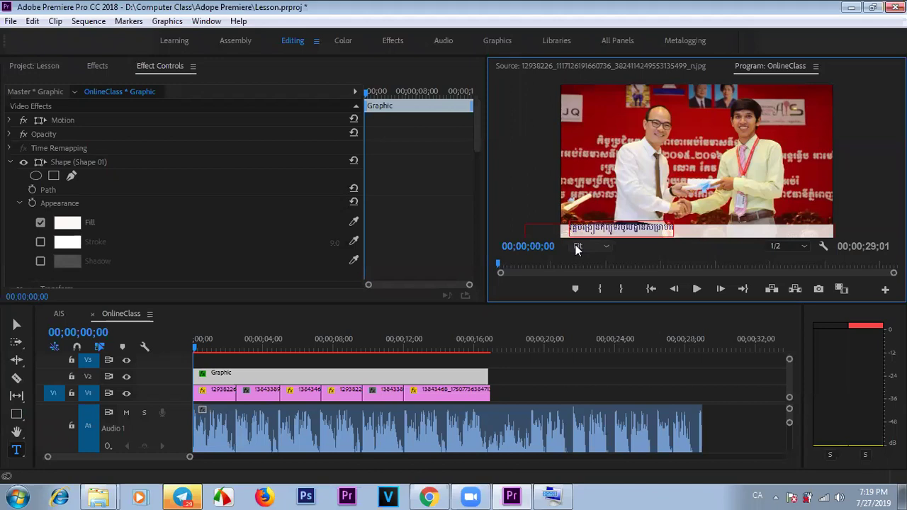
pyautogui.write('អ្នកដទៃទៀត')
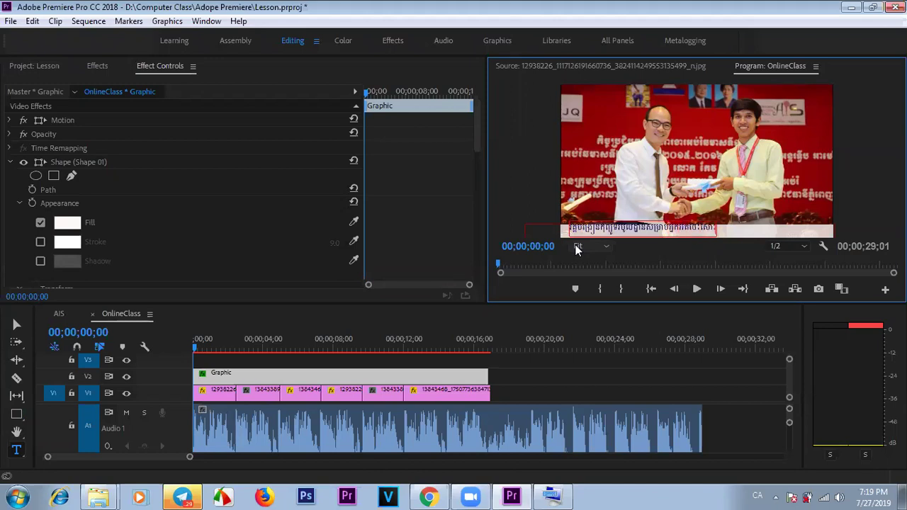
pyautogui.write(' កាត់ពីរ ដង ប្រកាស')
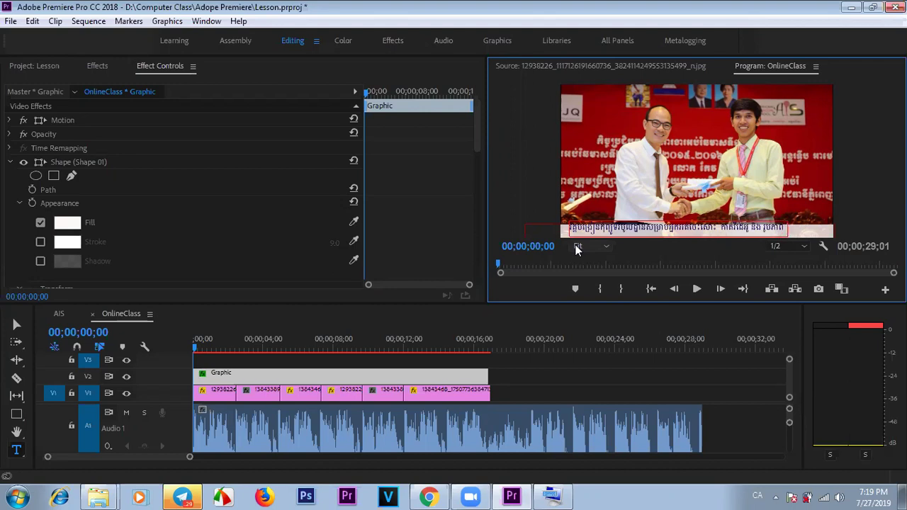
pyautogui.click(16, 325)
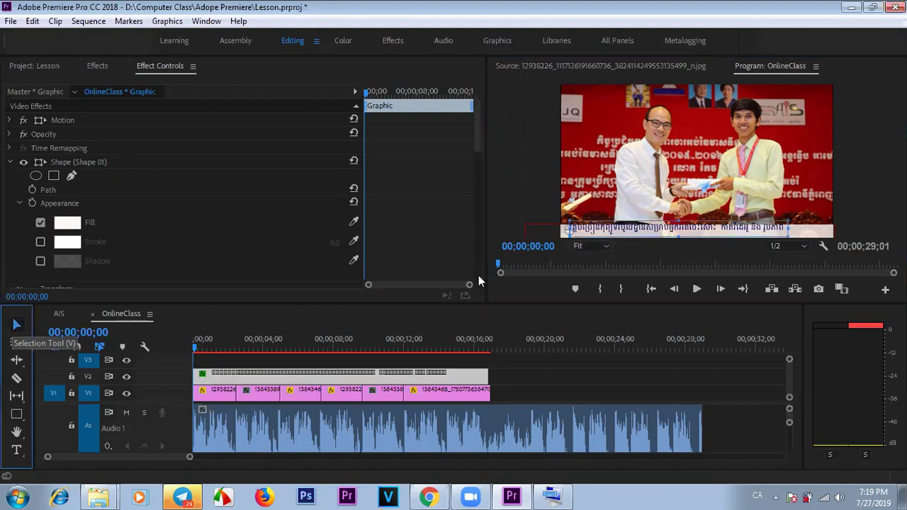
pyautogui.click(743, 229)
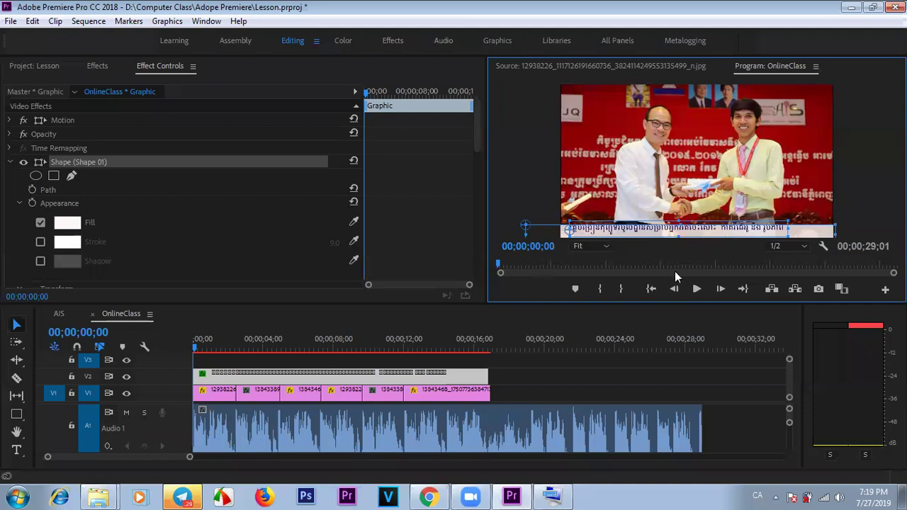
pyautogui.click(750, 187)
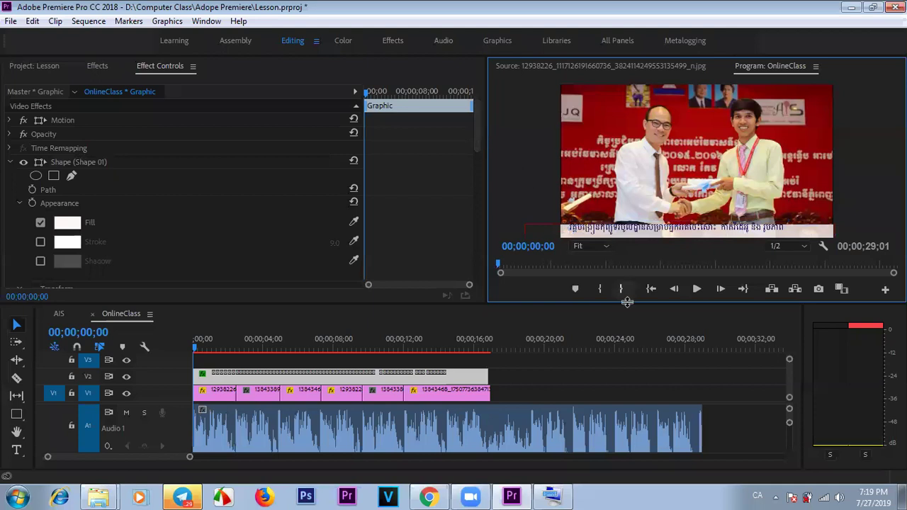
# - Collapse the Shape and Text properties of the V2 graphic and select its text layer
pyautogui.click(324, 376)
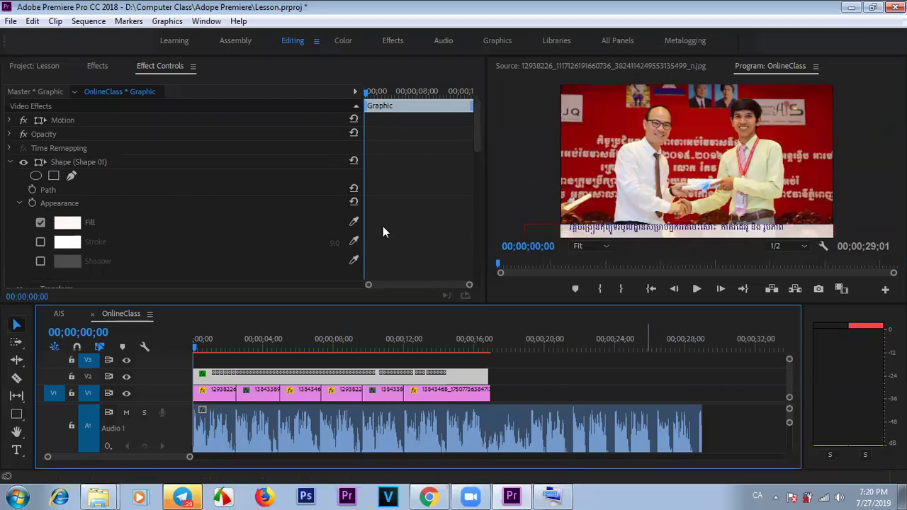
pyautogui.click(10, 162)
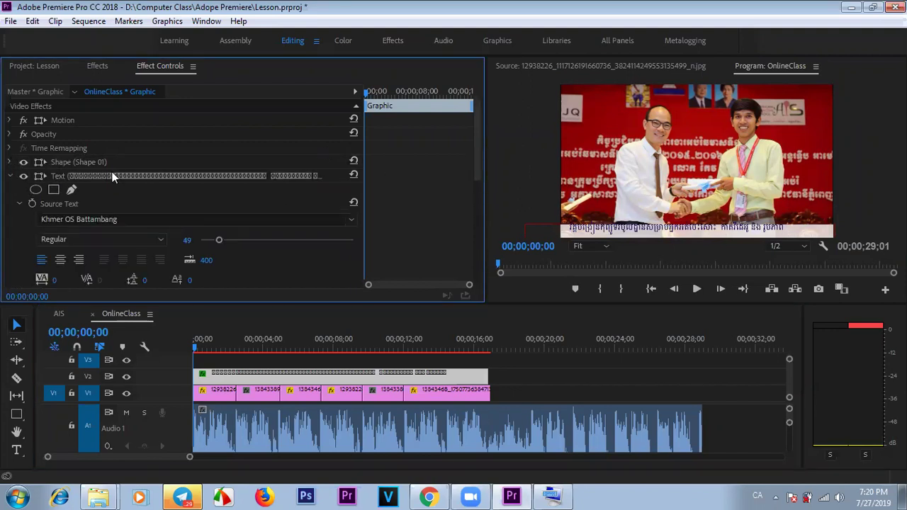
pyautogui.click(9, 176)
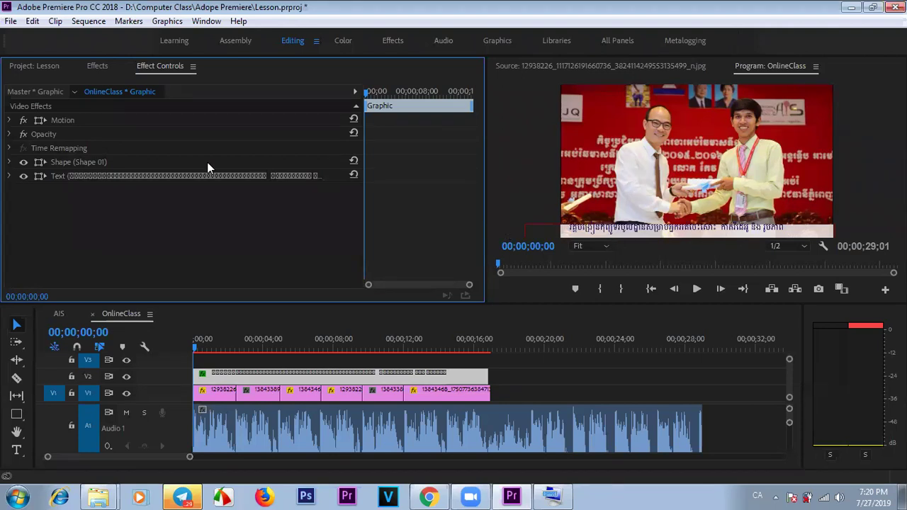
pyautogui.click(102, 174)
pyautogui.rightClick(102, 174)
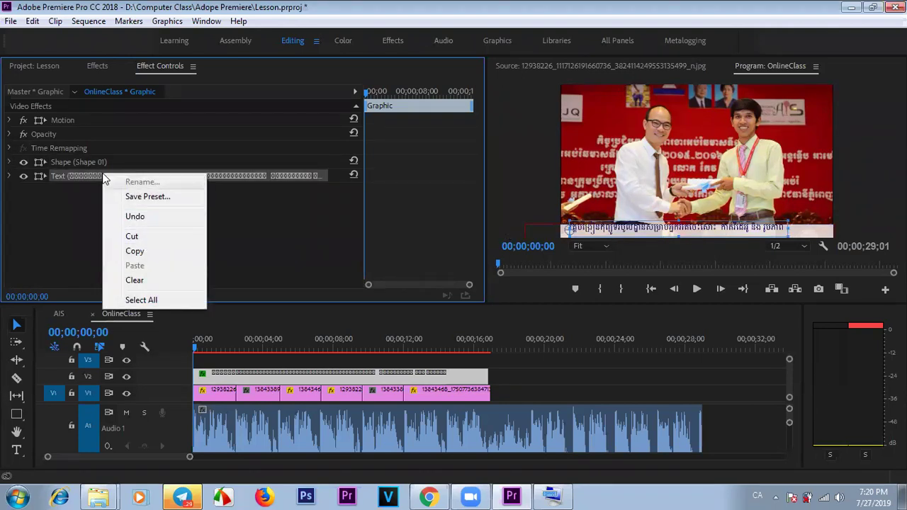
pyautogui.click(73, 172)
pyautogui.click(73, 162)
pyautogui.click(110, 176)
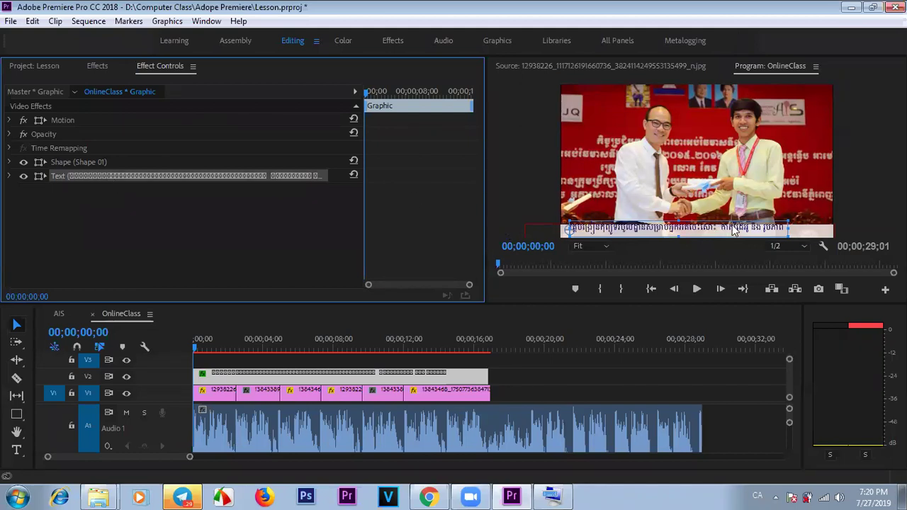
pyautogui.click(70, 119)
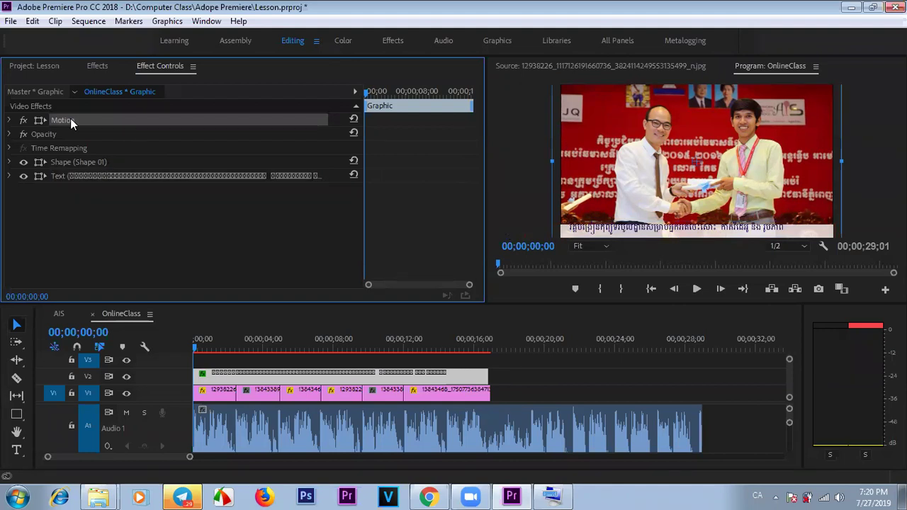
pyautogui.click(184, 249)
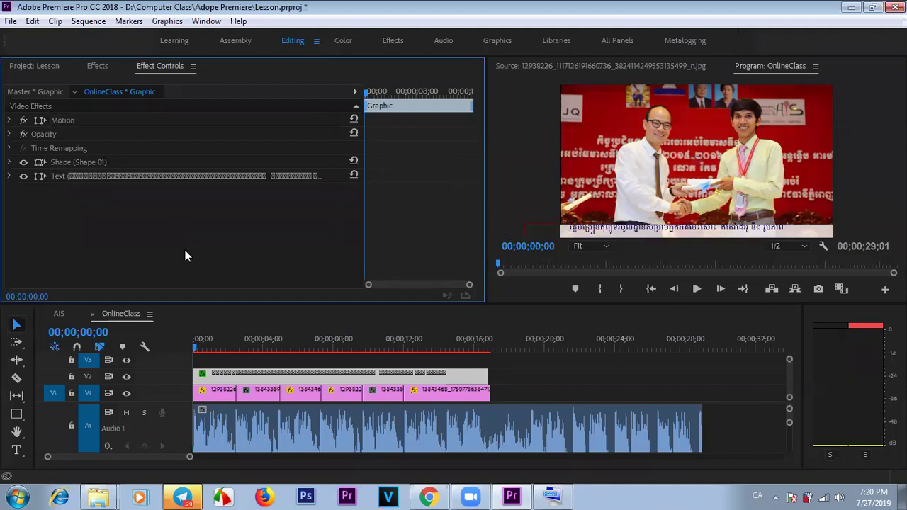
pyautogui.click(122, 121)
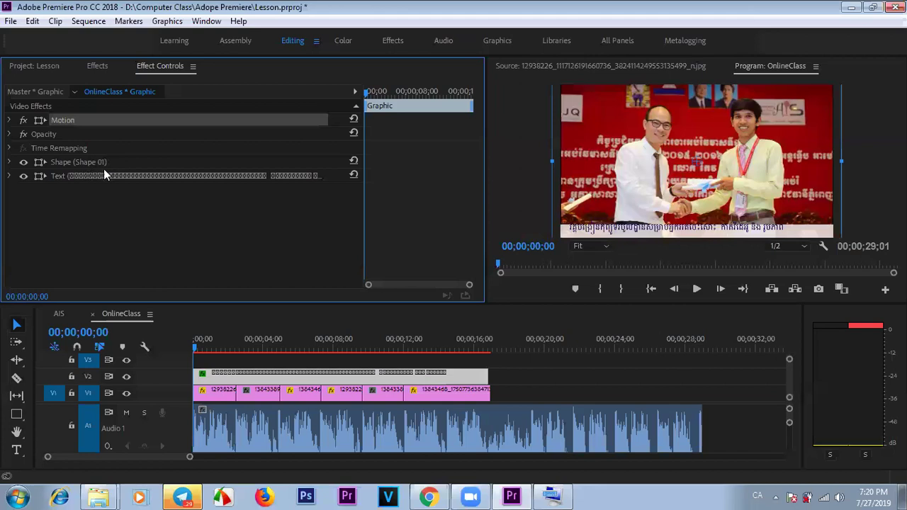
pyautogui.click(180, 230)
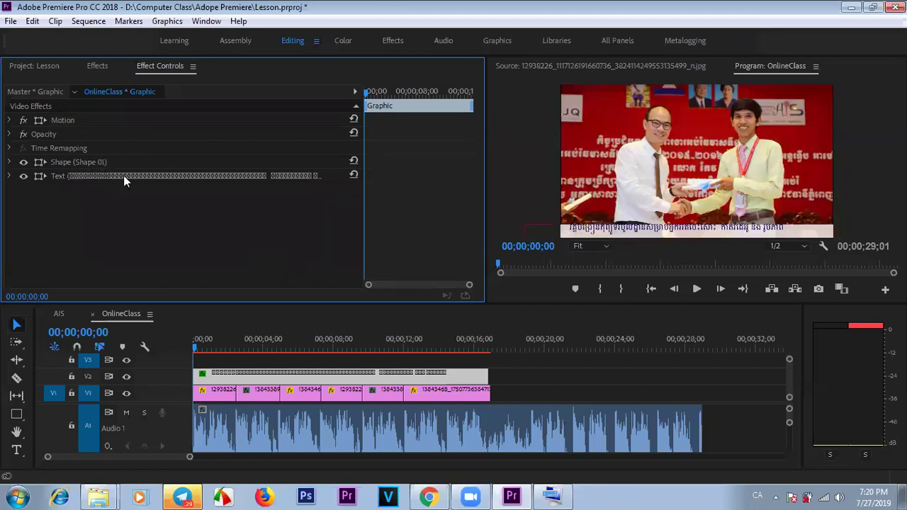
pyautogui.click(77, 121)
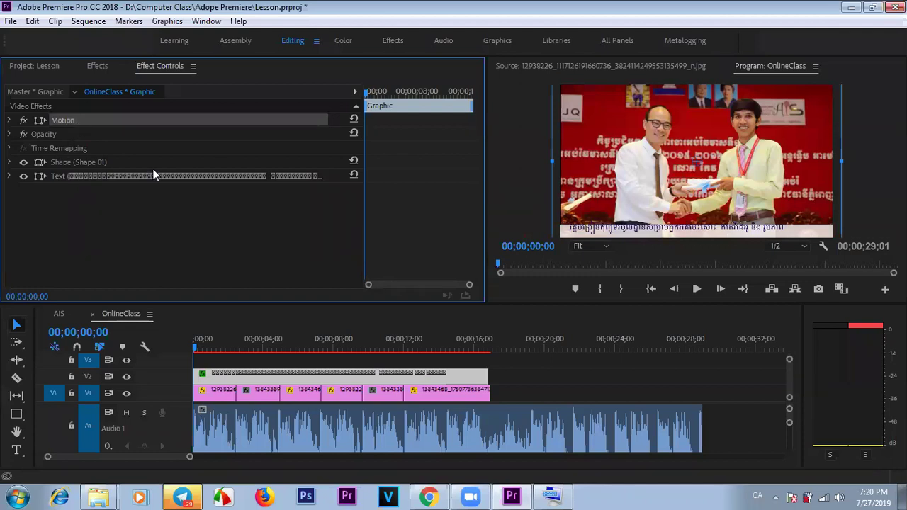
pyautogui.click(145, 193)
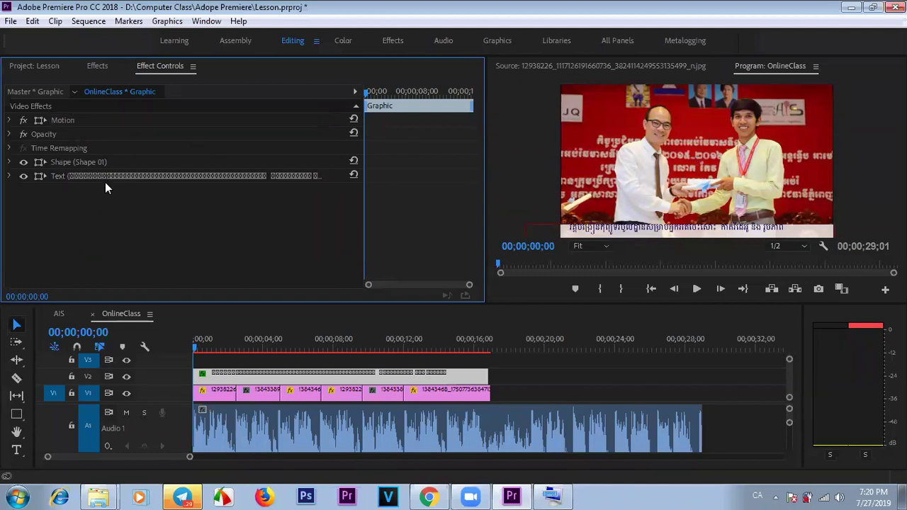
# - Expand the text layer's properties and lower the caption within the banner by setting its vertical Position to 1024
pyautogui.click(69, 176)
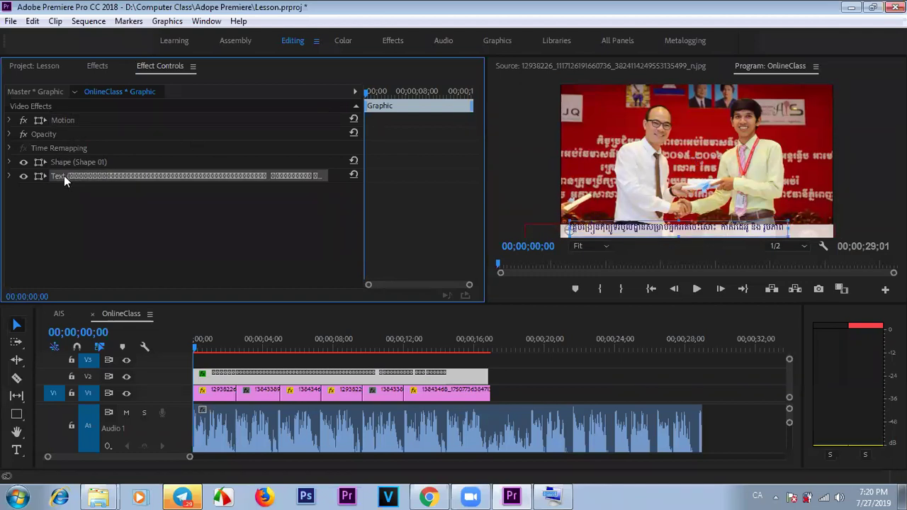
pyautogui.click(10, 176)
pyautogui.moveTo(477, 141); pyautogui.dragTo(484, 257)
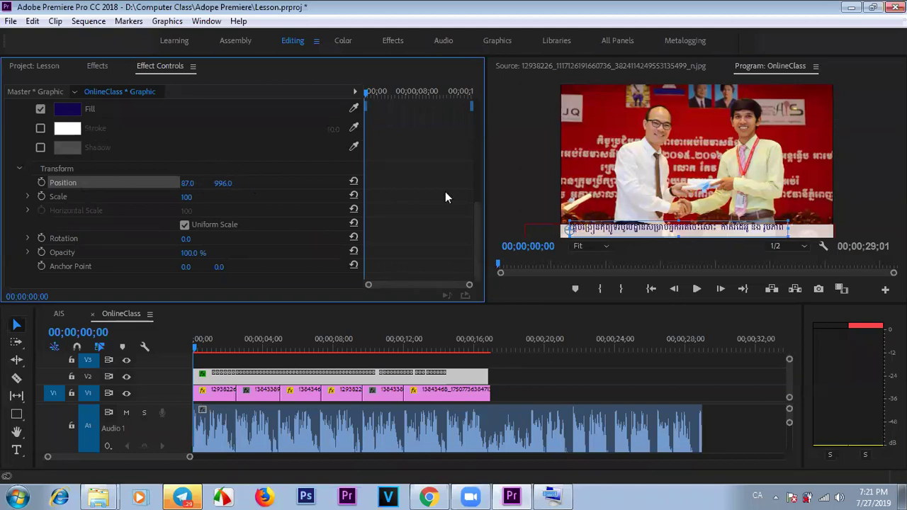
pyautogui.click(220, 183)
pyautogui.write('1000')
pyautogui.press('Return')
pyautogui.moveTo(224, 183); pyautogui.dragTo(228, 183)
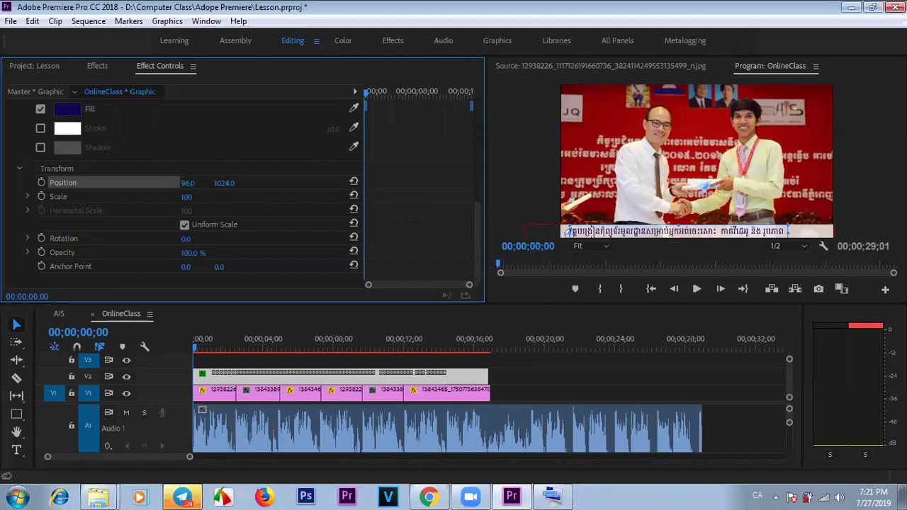
# - Start Position animation on the caption at the sequence start and set its horizontal Position to 1386, near the banner's right end
pyautogui.click(258, 345)
pyautogui.moveTo(259, 345); pyautogui.dragTo(185, 344)
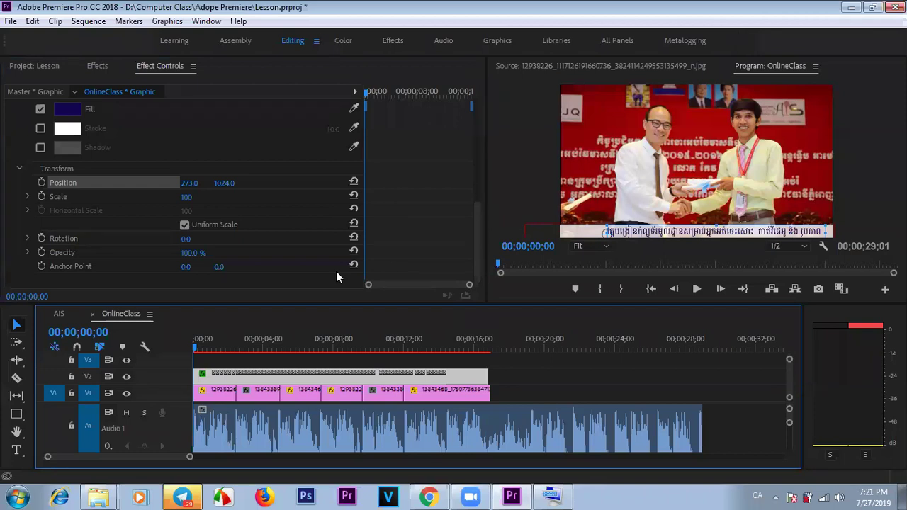
pyautogui.click(41, 183)
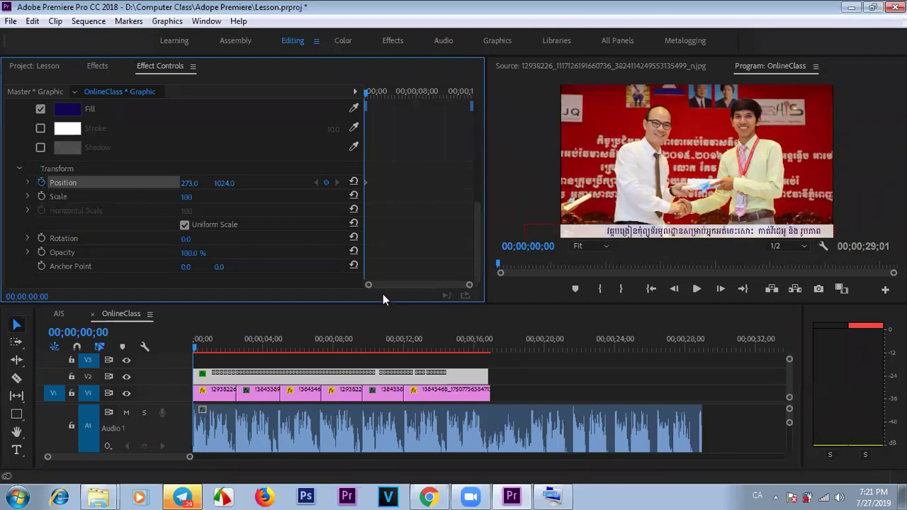
pyautogui.click(192, 349)
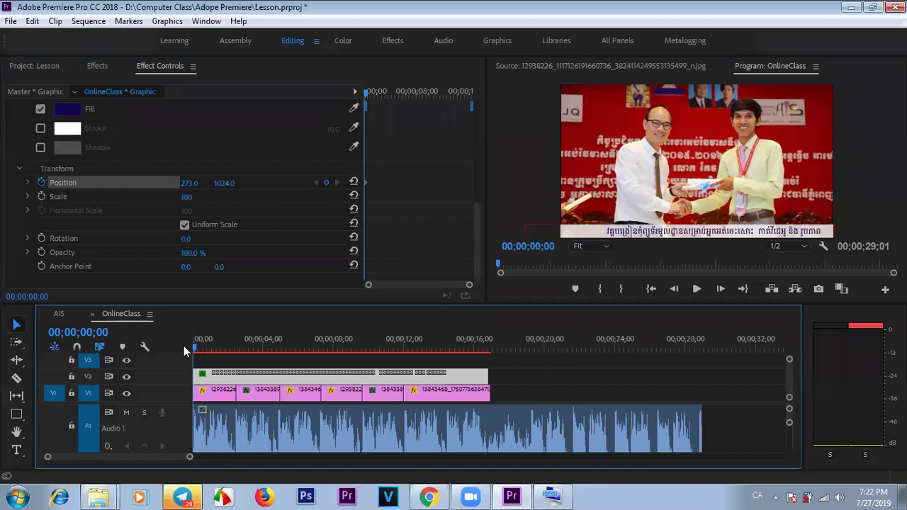
pyautogui.moveTo(190, 183)
pyautogui.mouseDown()
pyautogui.moveTo(886, 183)
pyautogui.moveTo(195, 183)
pyautogui.mouseUp()
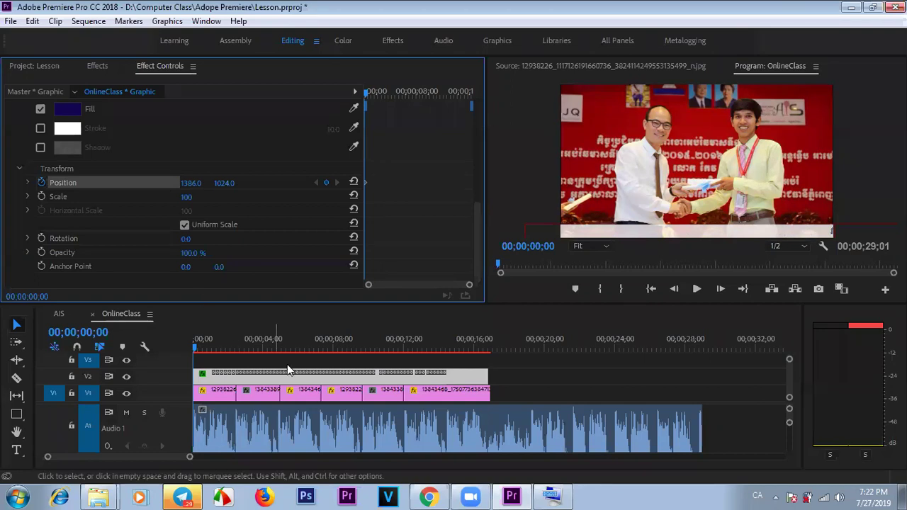
# - Try a second Position keyframe for the caption at 00;00;07;11 and play the movement from the sequence start
pyautogui.click(323, 345)
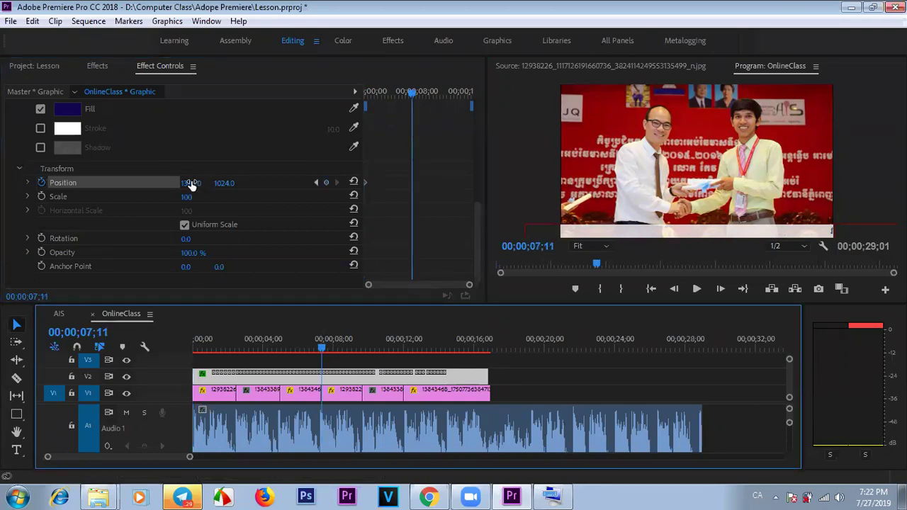
pyautogui.moveTo(192, 181); pyautogui.dragTo(266, 183)
pyautogui.moveTo(321, 349); pyautogui.dragTo(172, 341)
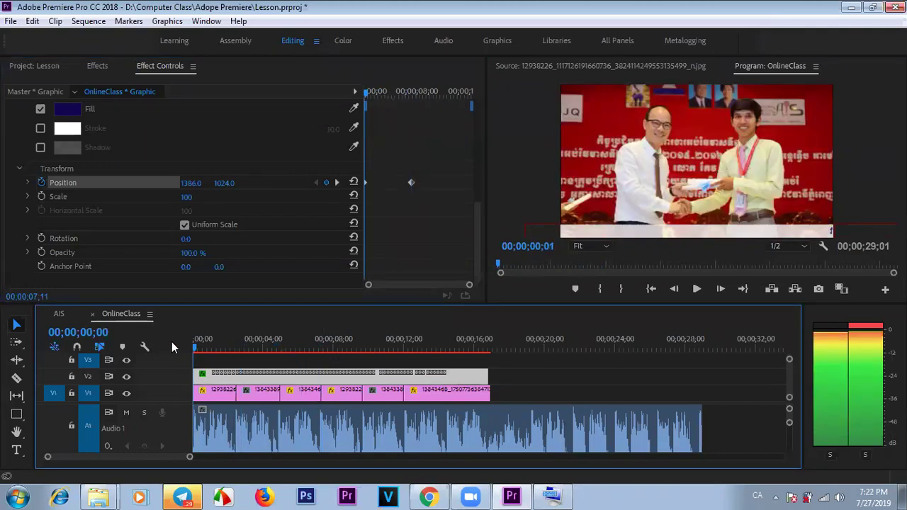
pyautogui.click(699, 290)
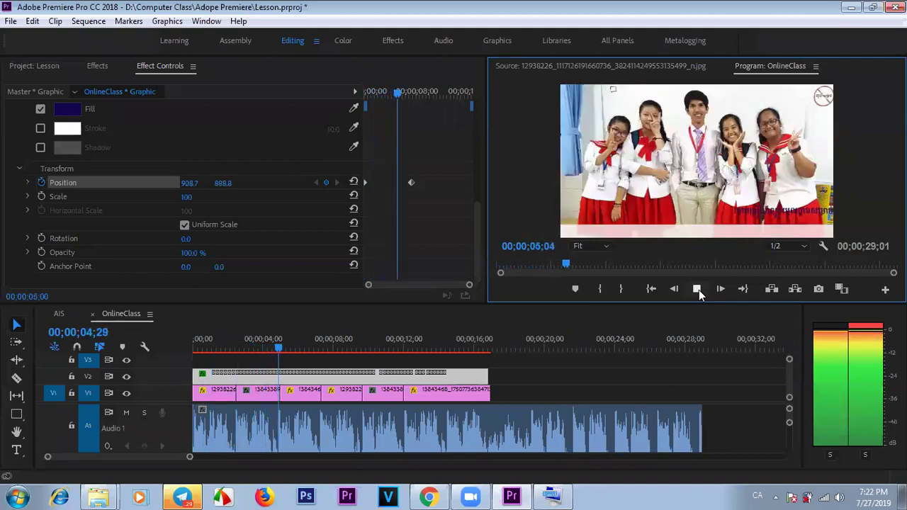
pyautogui.click(699, 290)
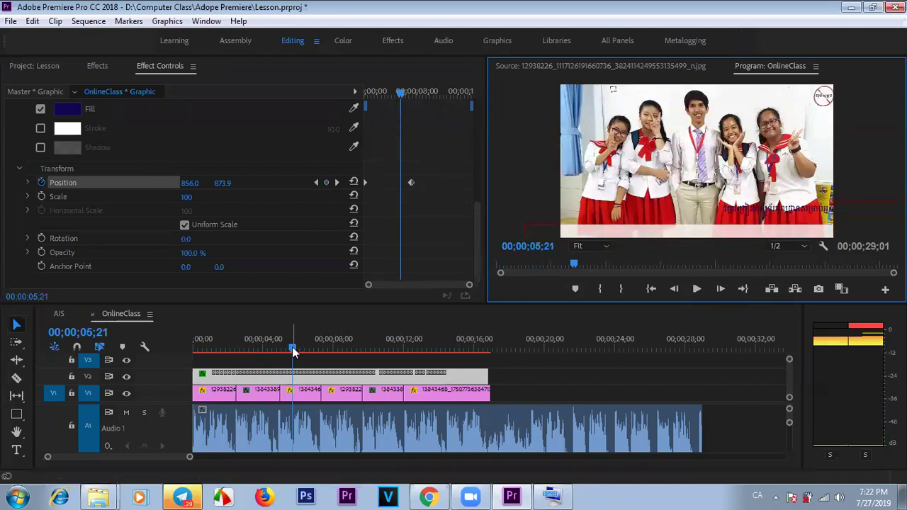
pyautogui.click(280, 365)
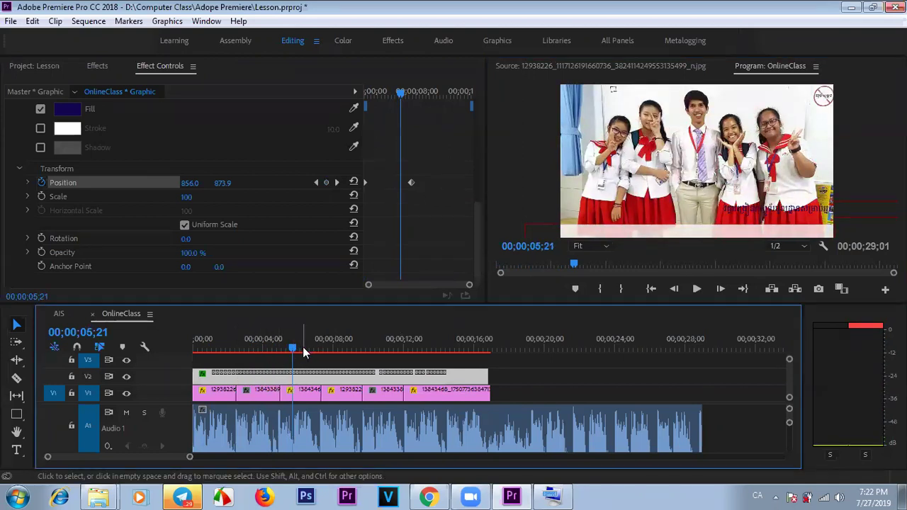
# - Return to the sequence start and delete the caption's second Position keyframe
pyautogui.moveTo(293, 348); pyautogui.dragTo(148, 343)
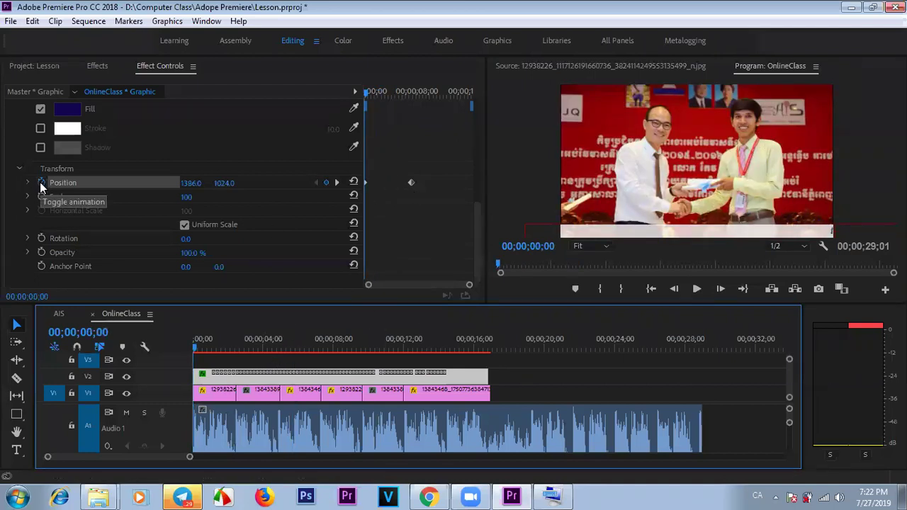
pyautogui.click(410, 183)
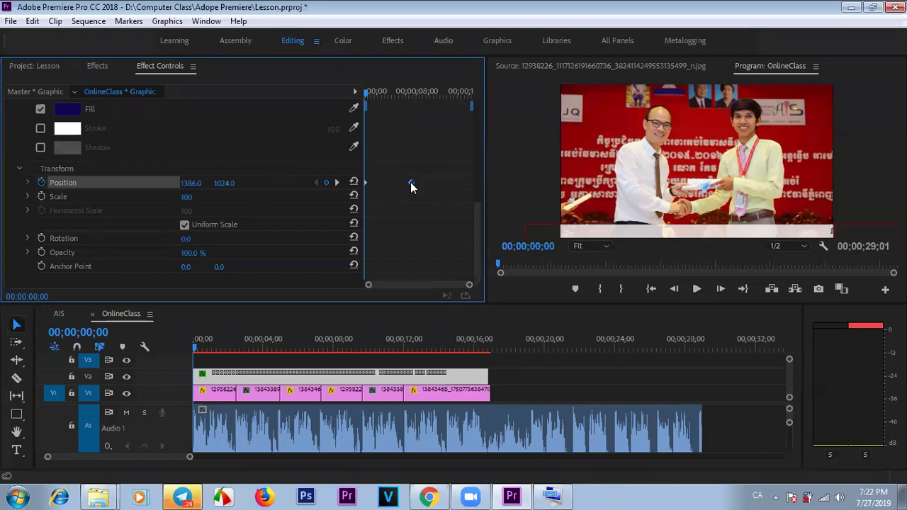
pyautogui.rightClick(411, 182)
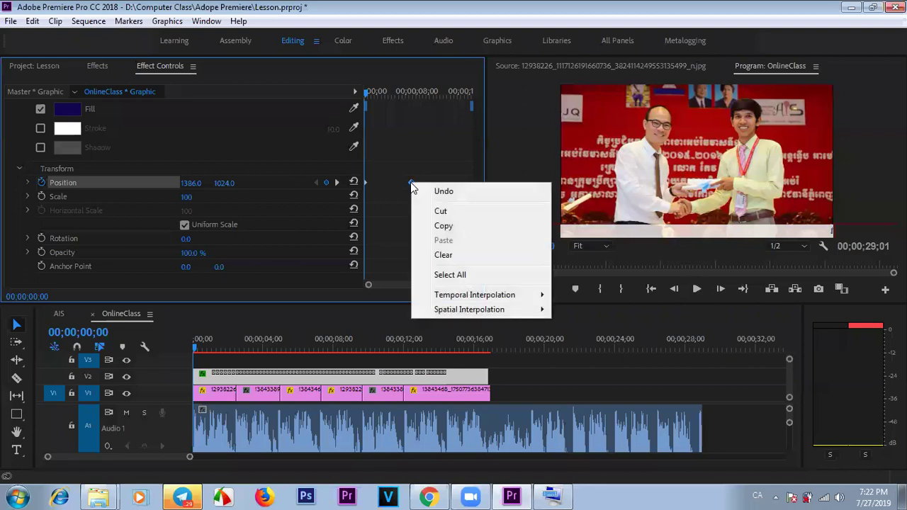
pyautogui.click(445, 255)
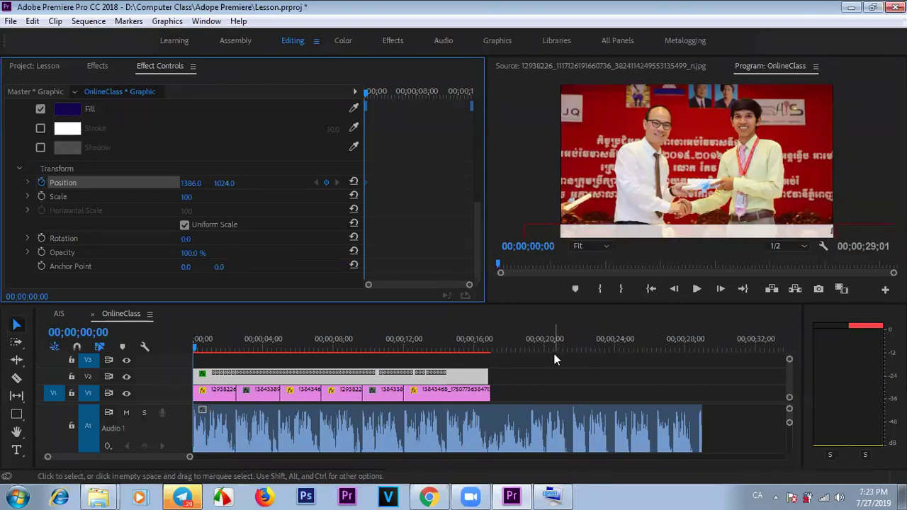
pyautogui.click(486, 343)
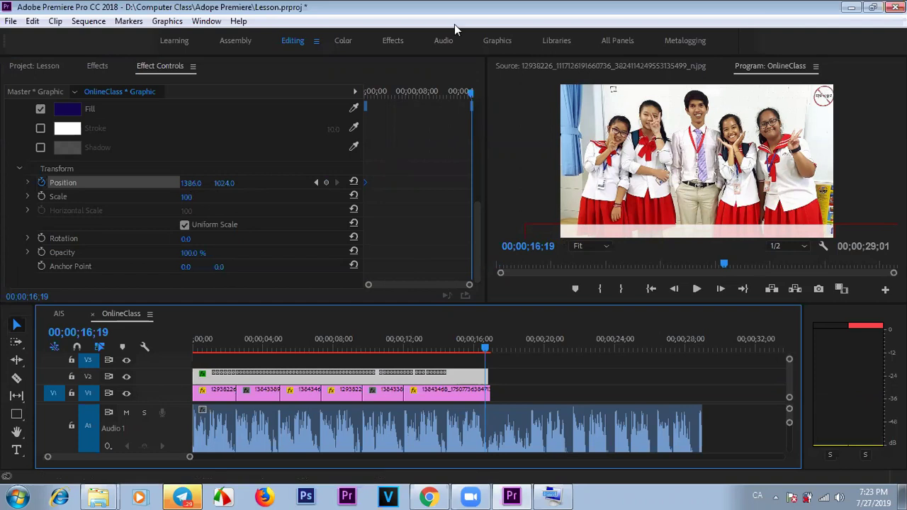
pyautogui.hotkey('alt', 'shift')
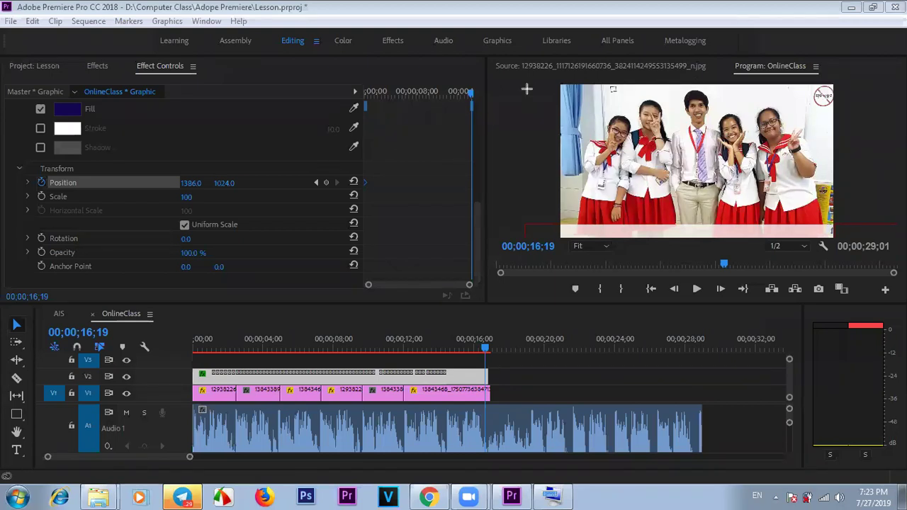
pyautogui.moveTo(699, 85); pyautogui.dragTo(704, 242)
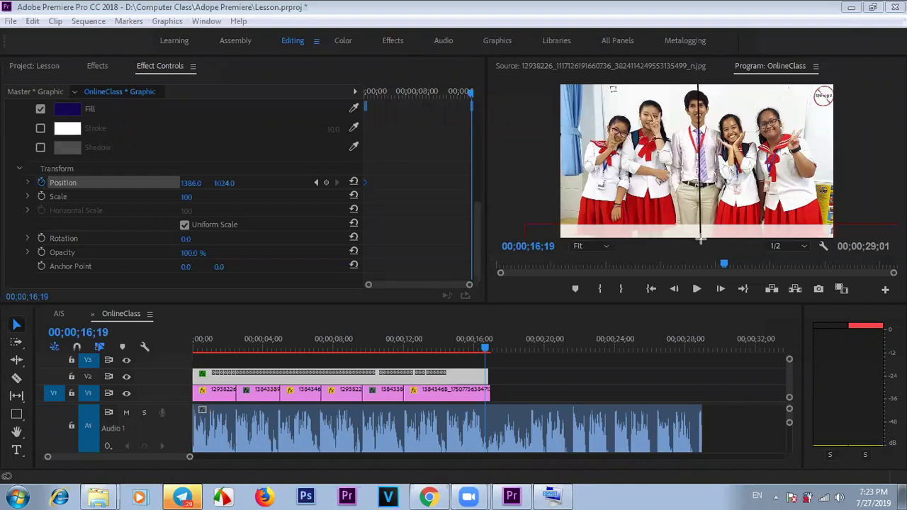
pyautogui.moveTo(561, 155); pyautogui.dragTo(845, 152)
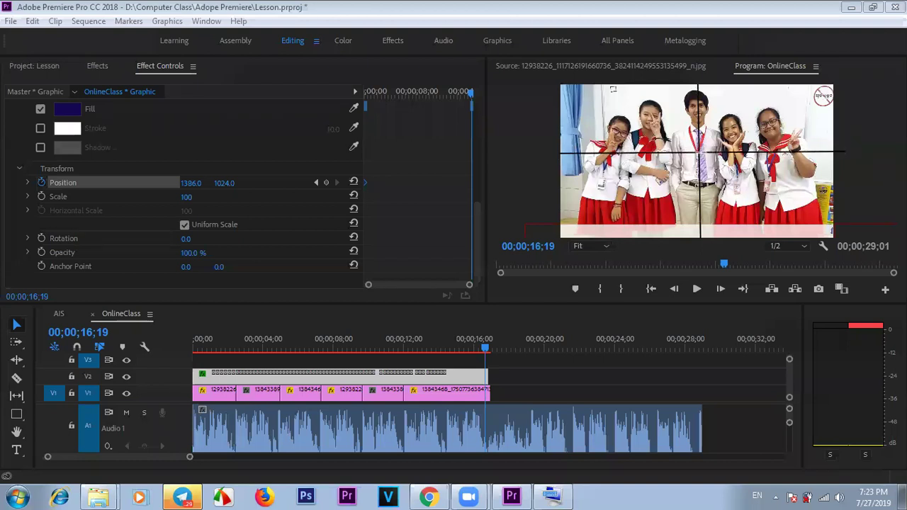
pyautogui.click(564, 167)
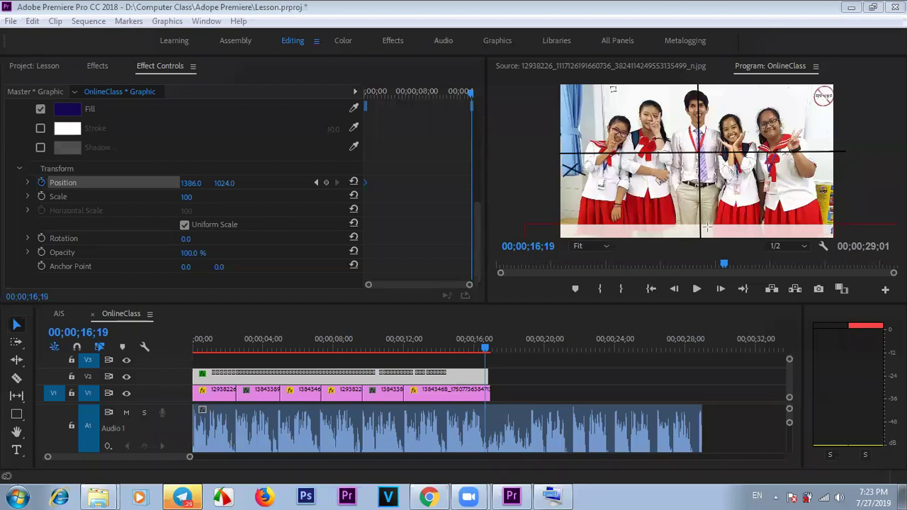
pyautogui.moveTo(726, 224); pyautogui.dragTo(706, 270)
pyautogui.moveTo(734, 228); pyautogui.dragTo(744, 226)
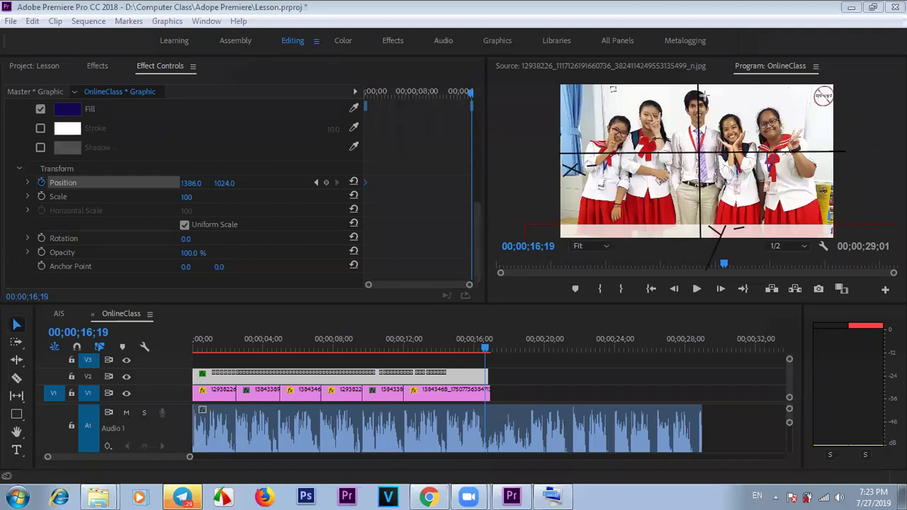
pyautogui.moveTo(713, 95)
pyautogui.mouseDown()
pyautogui.moveTo(707, 106)
pyautogui.moveTo(721, 94)
pyautogui.mouseUp()
pyautogui.moveTo(826, 160)
pyautogui.mouseDown()
pyautogui.moveTo(818, 171)
pyautogui.moveTo(827, 172)
pyautogui.mouseUp()
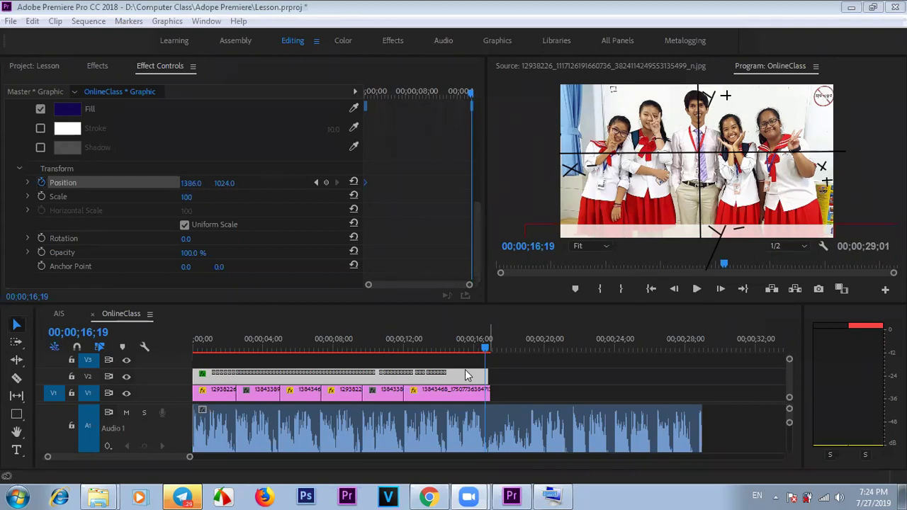
# - Add a Position keyframe at 00;00;16;22 that moves the caption off the frame's left side, with horizontal Position -1022
pyautogui.click(488, 350)
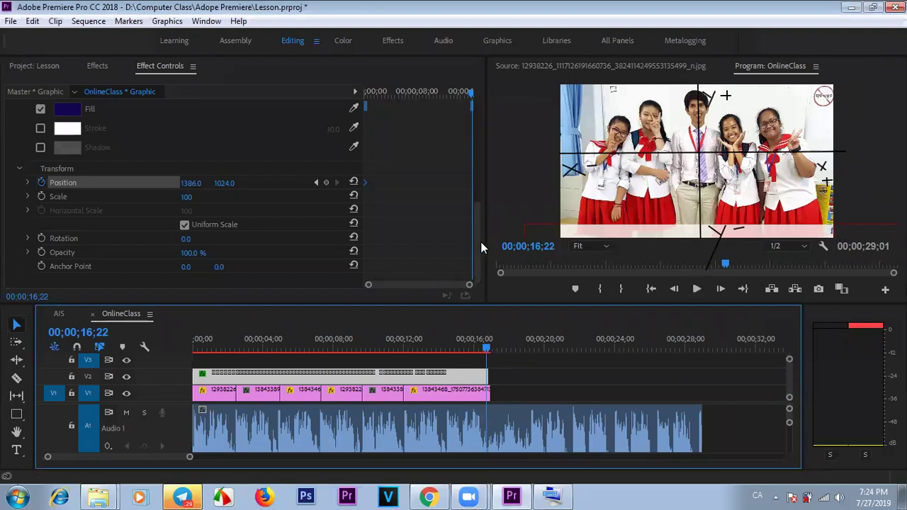
pyautogui.click(193, 182)
pyautogui.moveTo(193, 183); pyautogui.dragTo(0, 183)
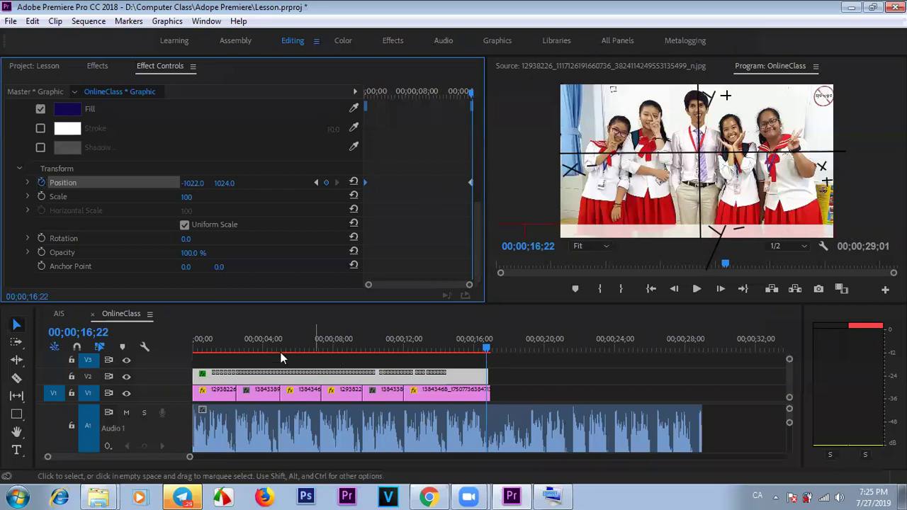
# - Play the sequence from the start to check the caption's scrolling across the banner
pyautogui.click(198, 339)
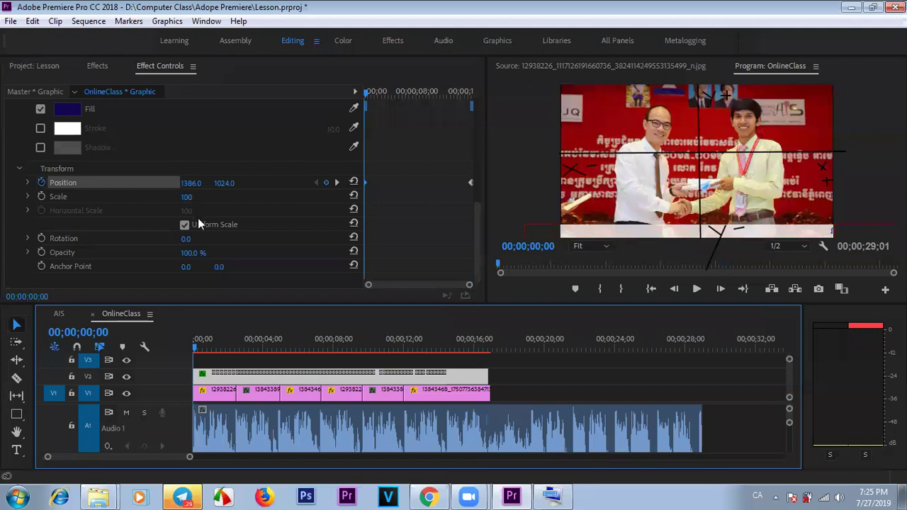
pyautogui.moveTo(196, 345)
pyautogui.mouseDown()
pyautogui.moveTo(490, 348)
pyautogui.moveTo(218, 348)
pyautogui.moveTo(190, 336)
pyautogui.mouseUp()
pyautogui.click(697, 290)
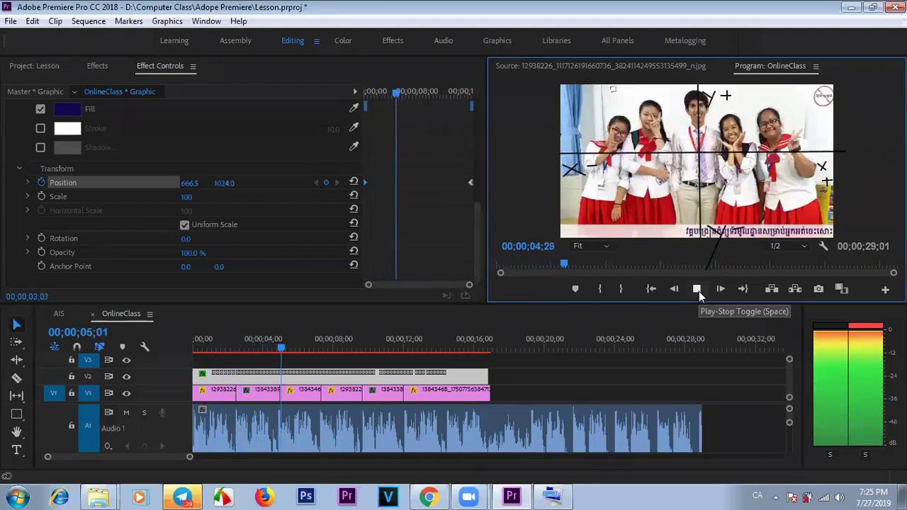
pyautogui.click(701, 292)
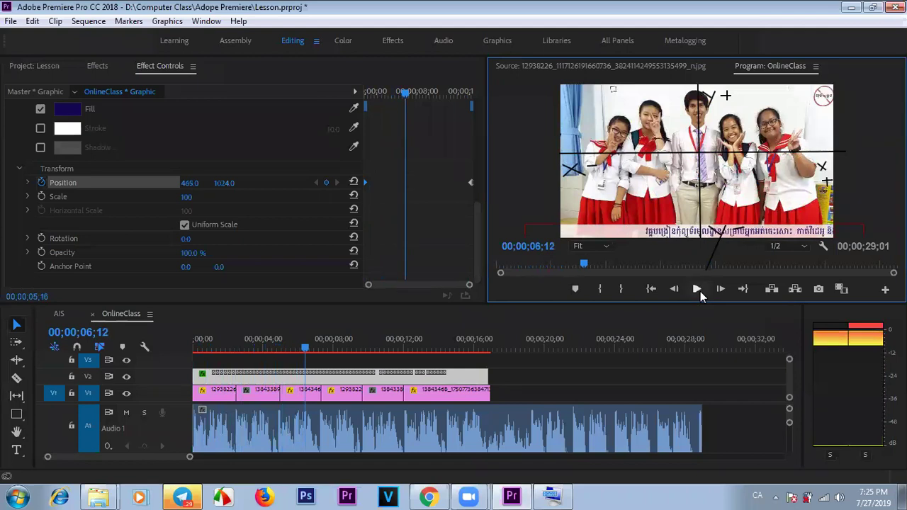
pyautogui.hotkey('ctrl', 'z')
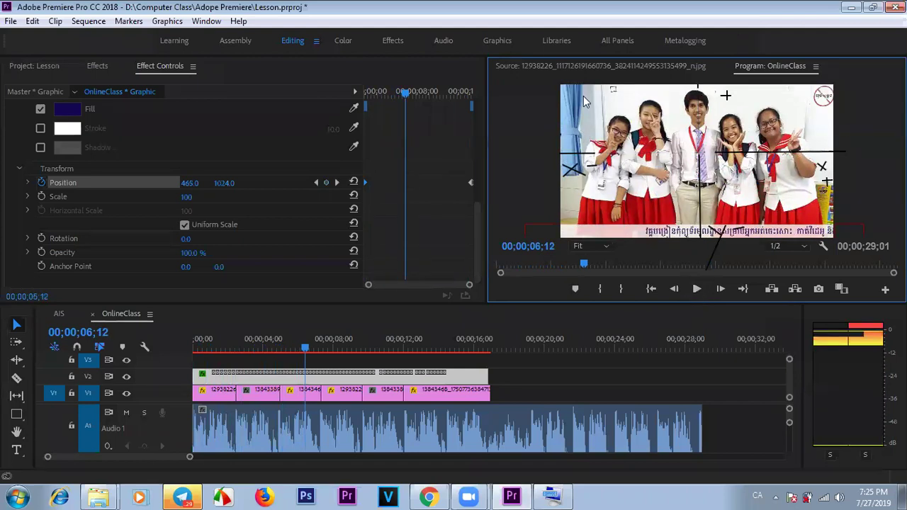
# - Play the OnlineClass sequence full screen to review the caption's scrolling, and return the playhead to the sequence start
pyautogui.press('Escape')
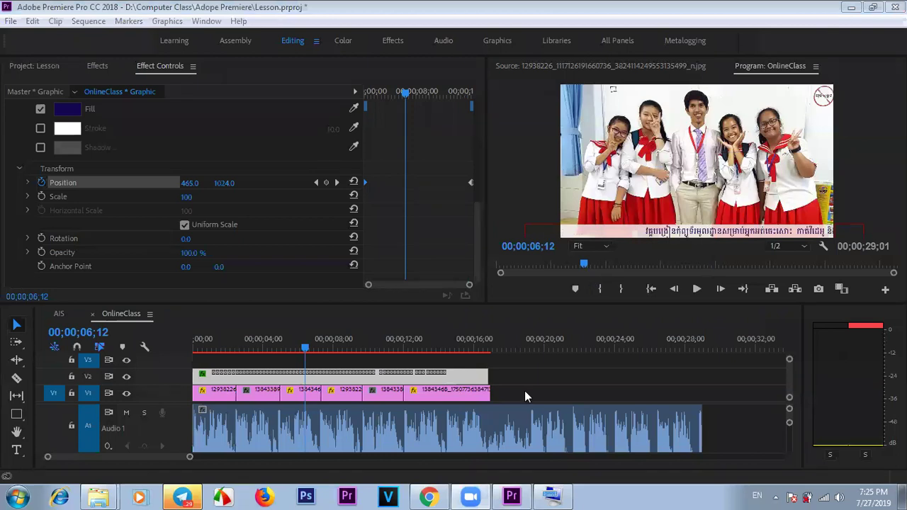
pyautogui.click(607, 158)
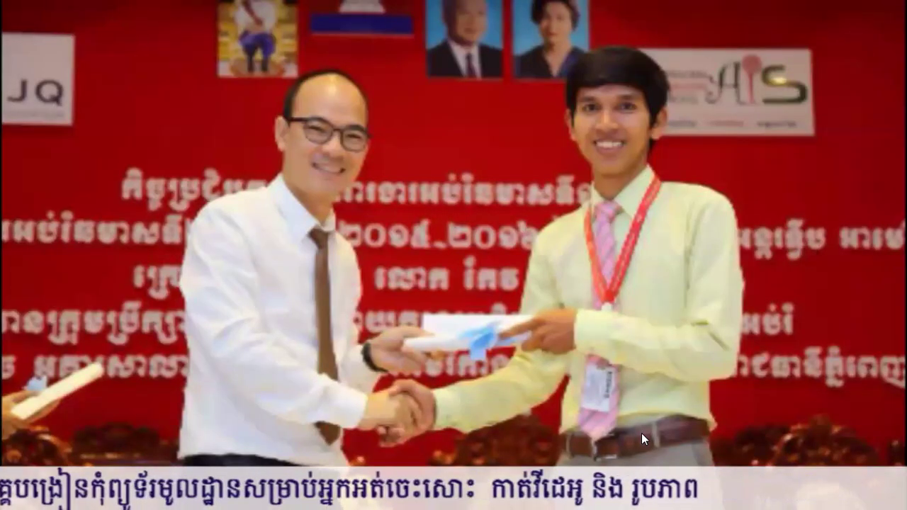
pyautogui.hotkey('ctrl', '`')
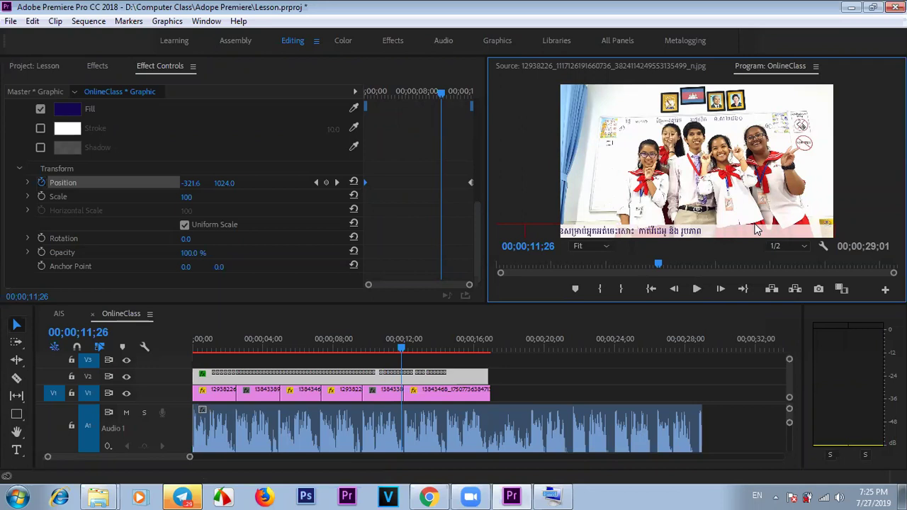
pyautogui.click(423, 376)
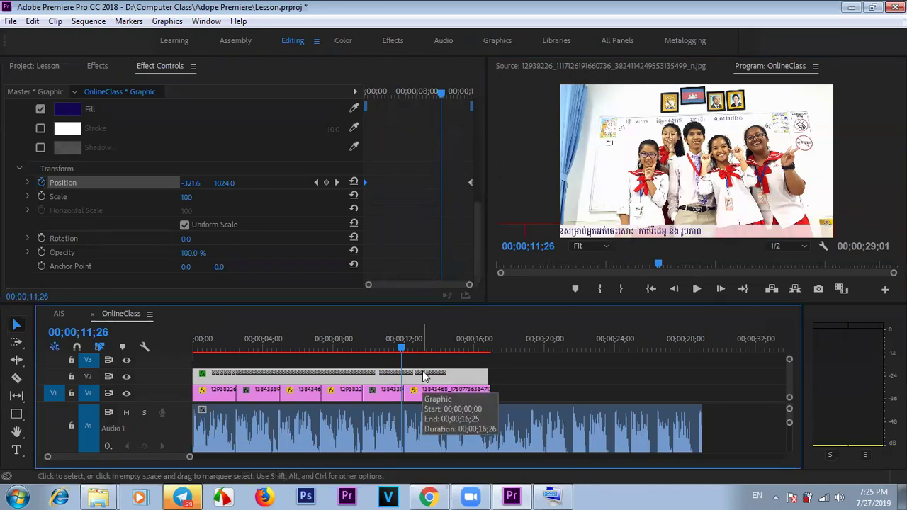
pyautogui.moveTo(402, 349); pyautogui.dragTo(184, 349)
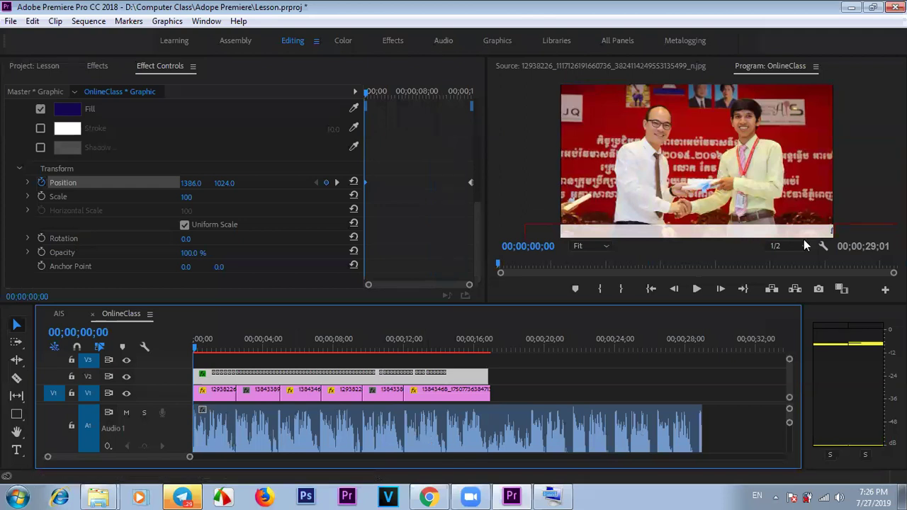
# - Play the AIS sequence from 00;00;01;20 to examine how its caption passes behind the price tag, and return to OnlineClass
pyautogui.click(60, 314)
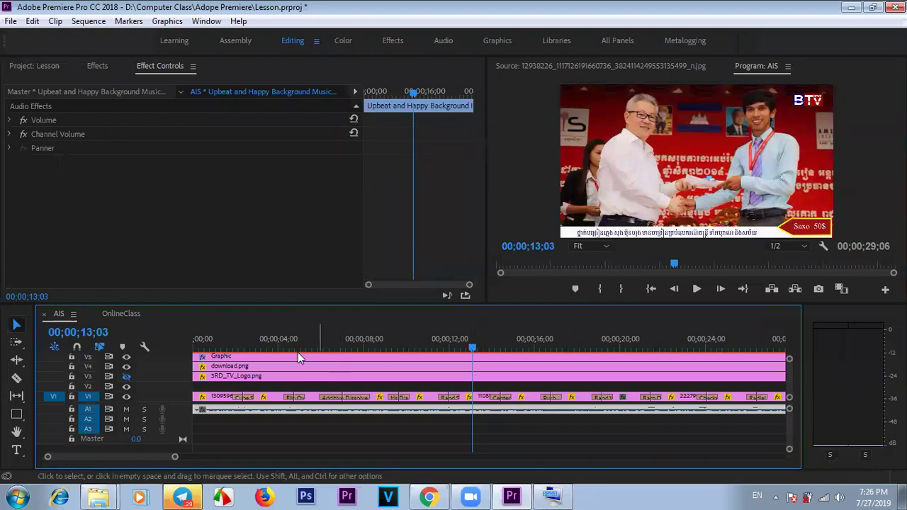
pyautogui.click(227, 343)
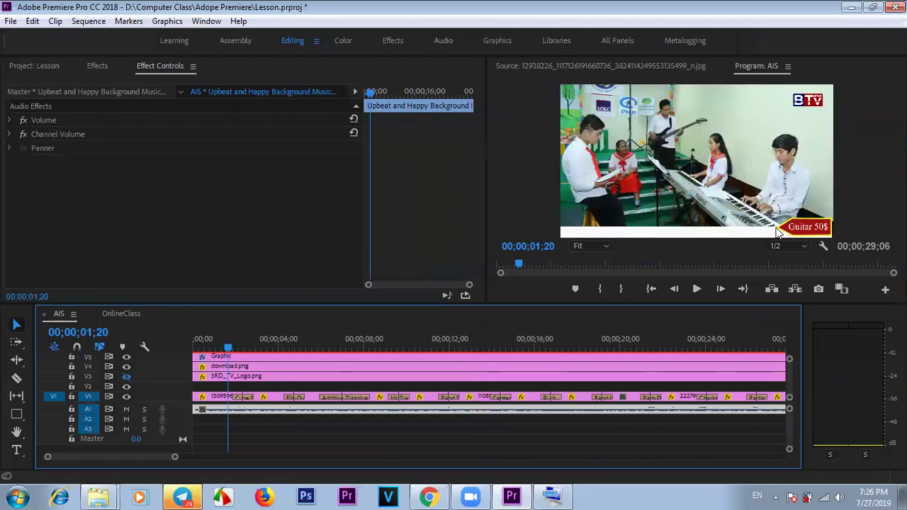
pyautogui.click(698, 289)
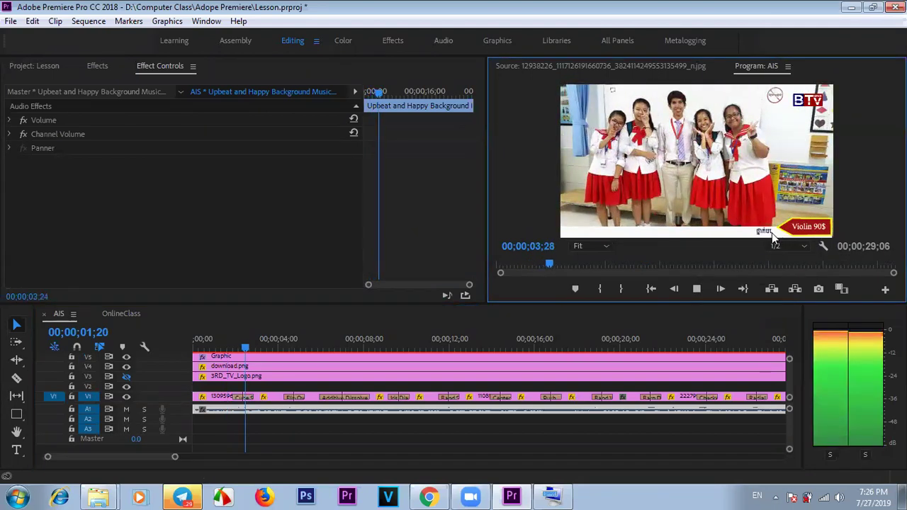
pyautogui.click(693, 291)
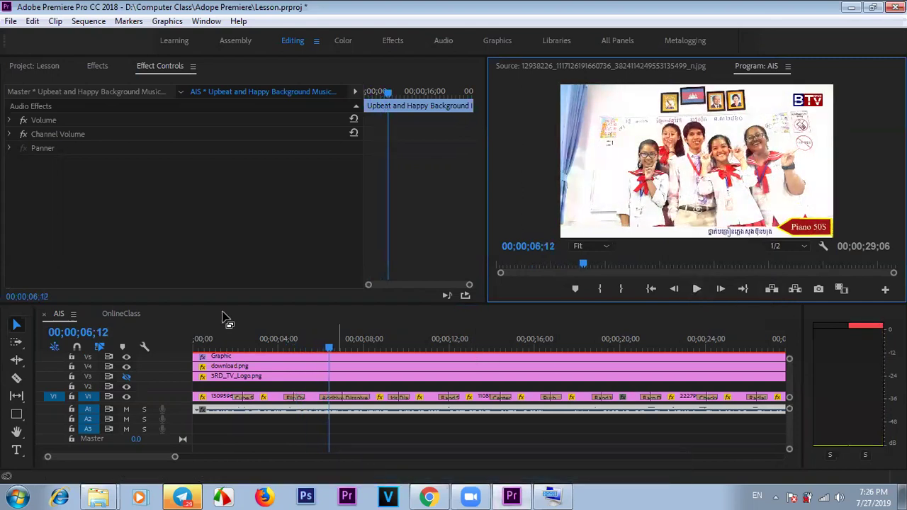
pyautogui.click(117, 313)
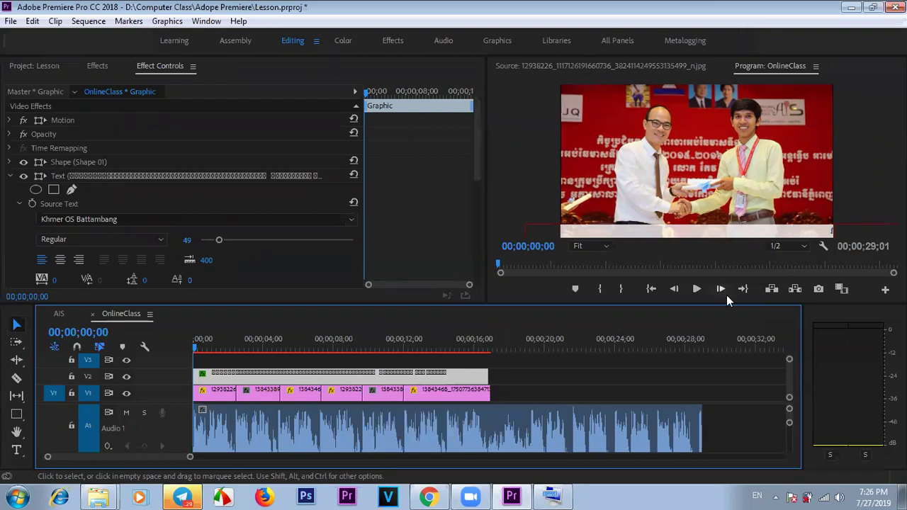
# - Draw a closed five-point tag shape with a left-pointing tip over the banner's right end using the Pen tool
pyautogui.click(216, 363)
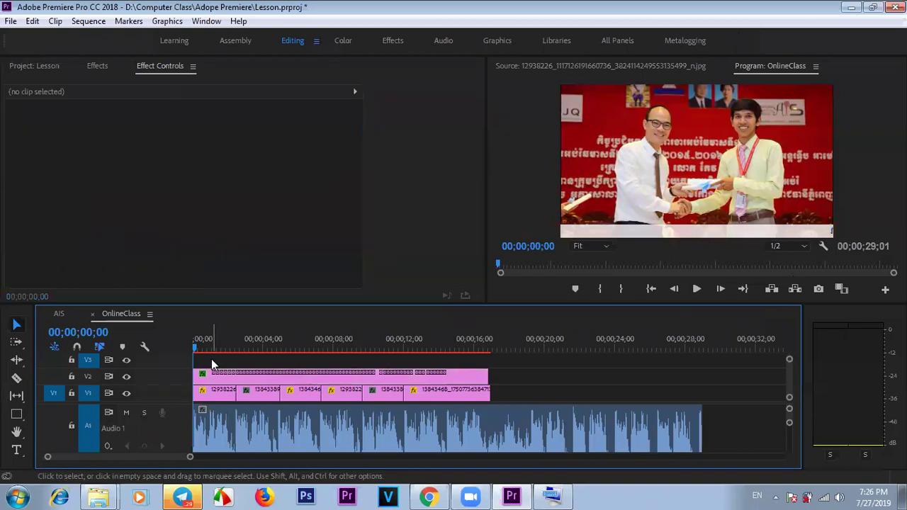
pyautogui.click(17, 418)
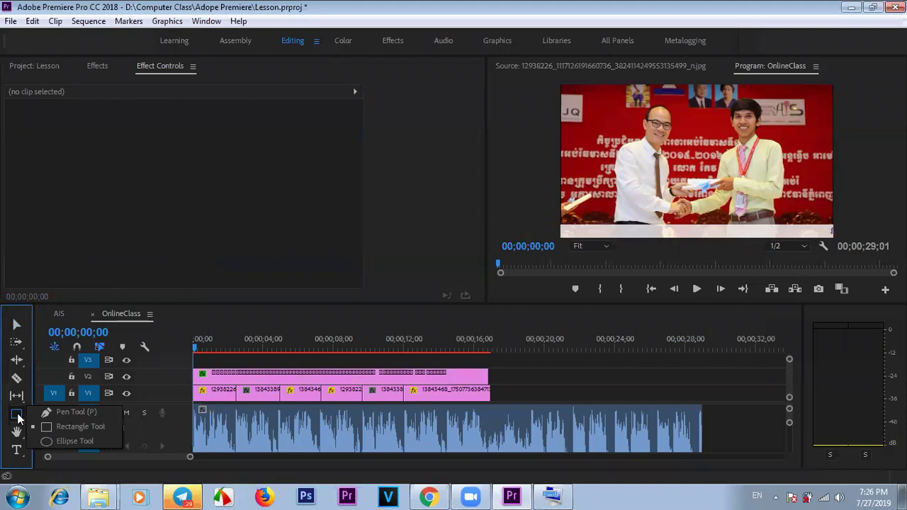
pyautogui.click(54, 413)
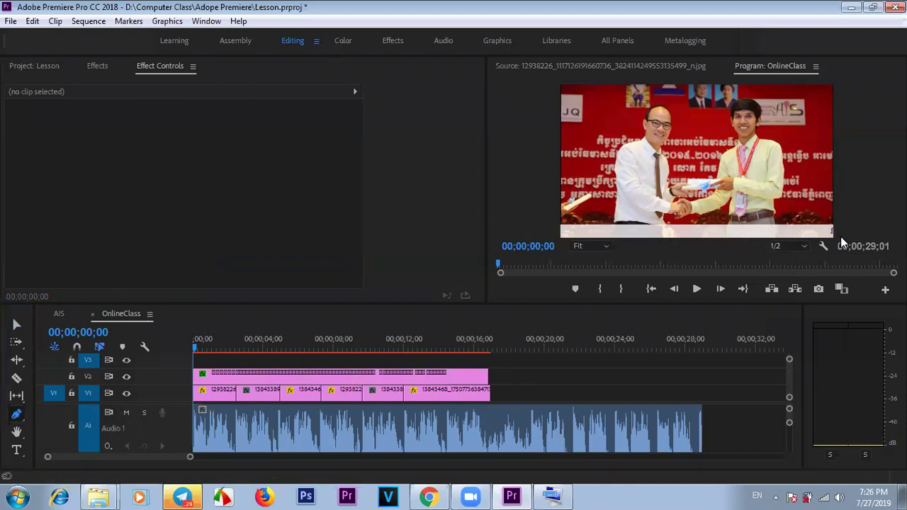
pyautogui.click(607, 247)
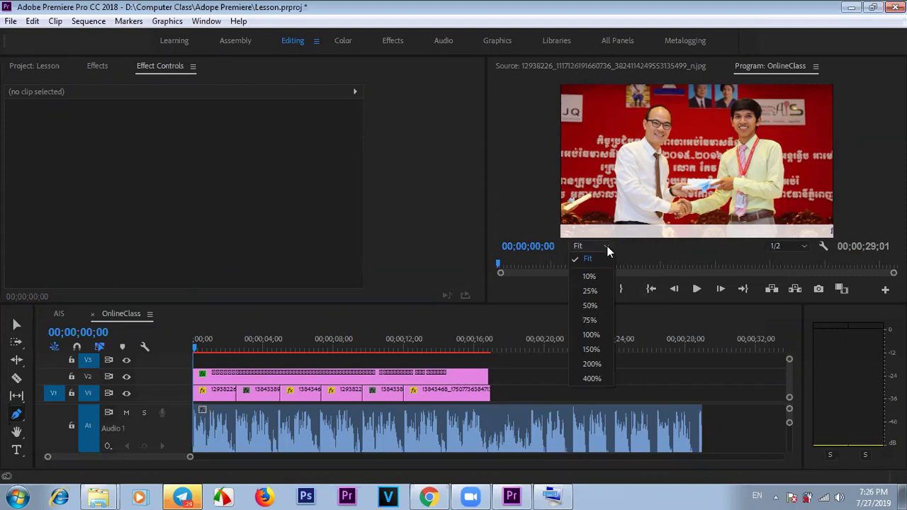
pyautogui.click(588, 320)
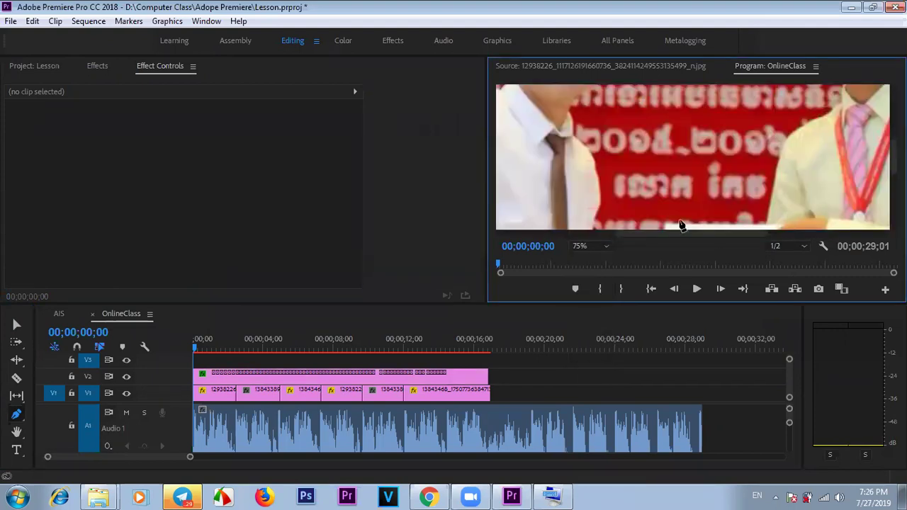
pyautogui.moveTo(733, 243); pyautogui.dragTo(797, 244)
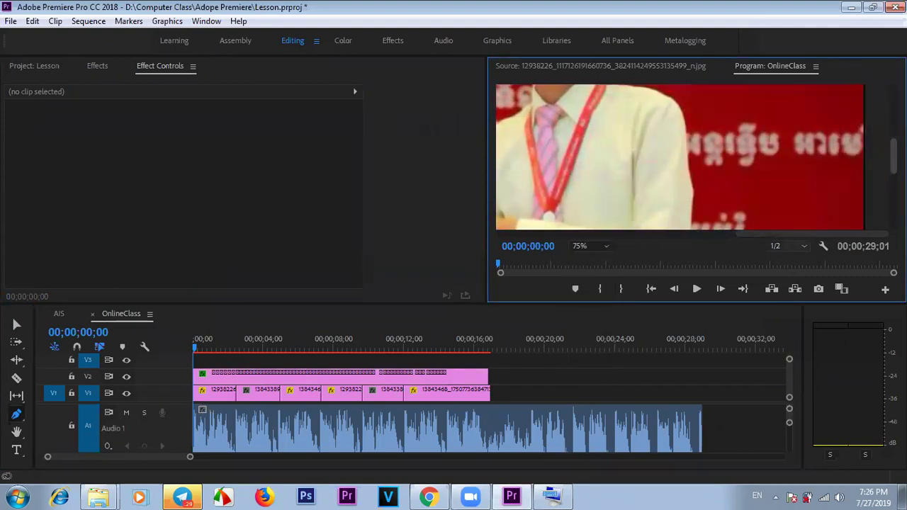
pyautogui.moveTo(894, 156); pyautogui.dragTo(894, 213)
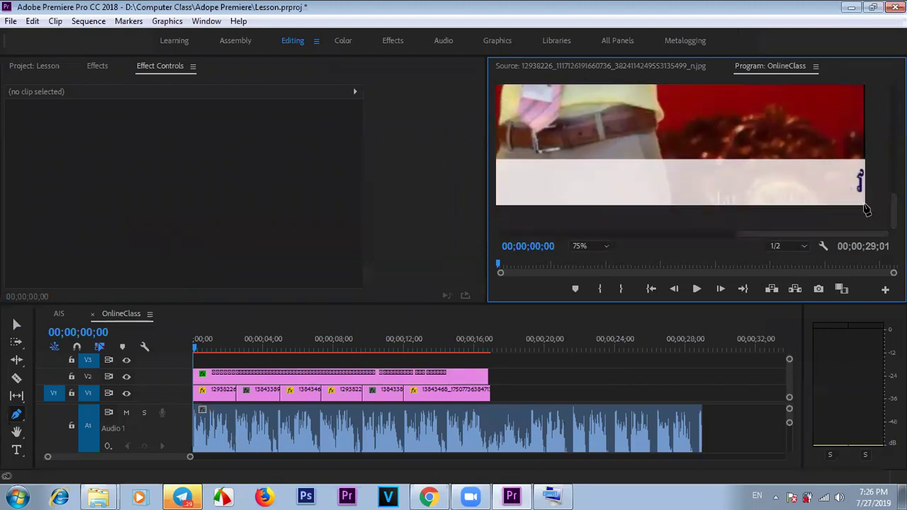
pyautogui.click(17, 414)
pyautogui.click(864, 205)
pyautogui.click(730, 205)
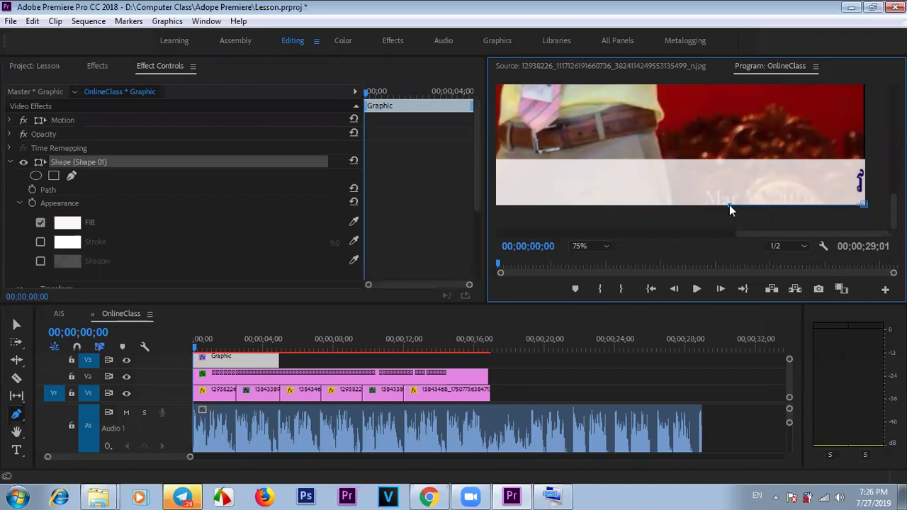
pyautogui.click(690, 182)
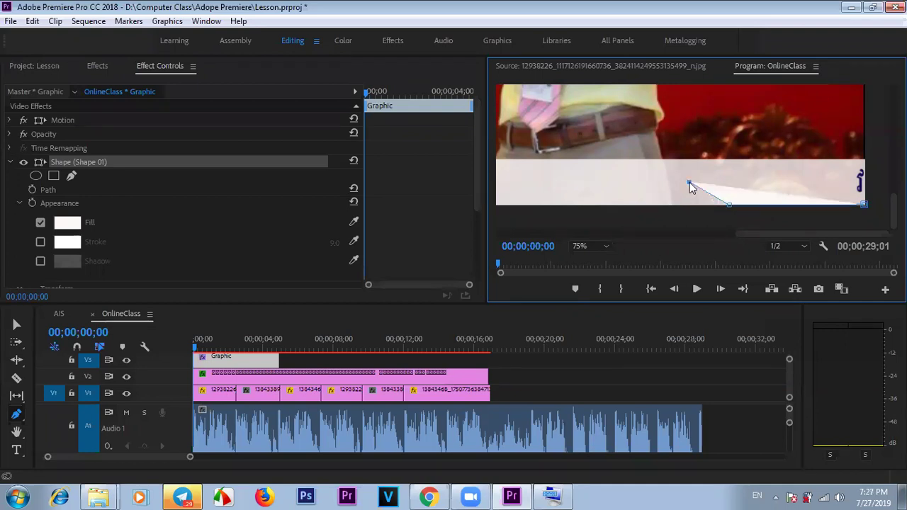
pyautogui.click(726, 160)
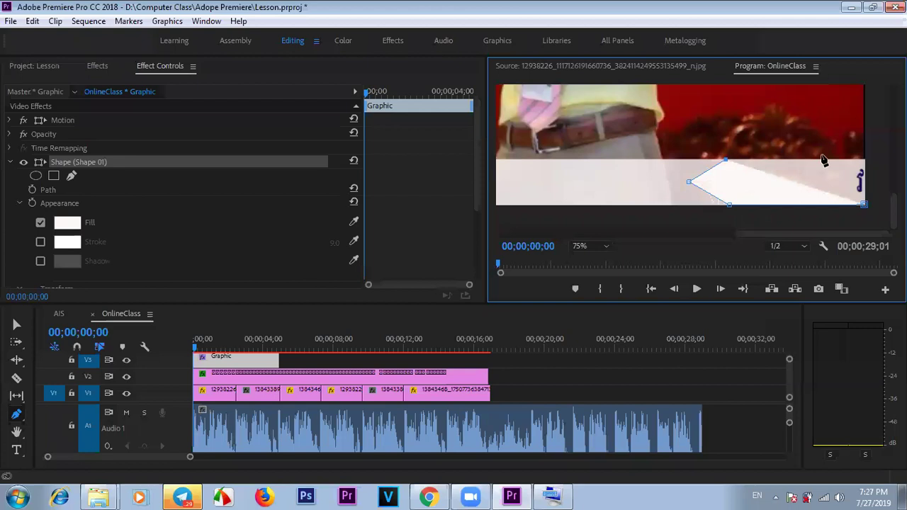
pyautogui.click(864, 160)
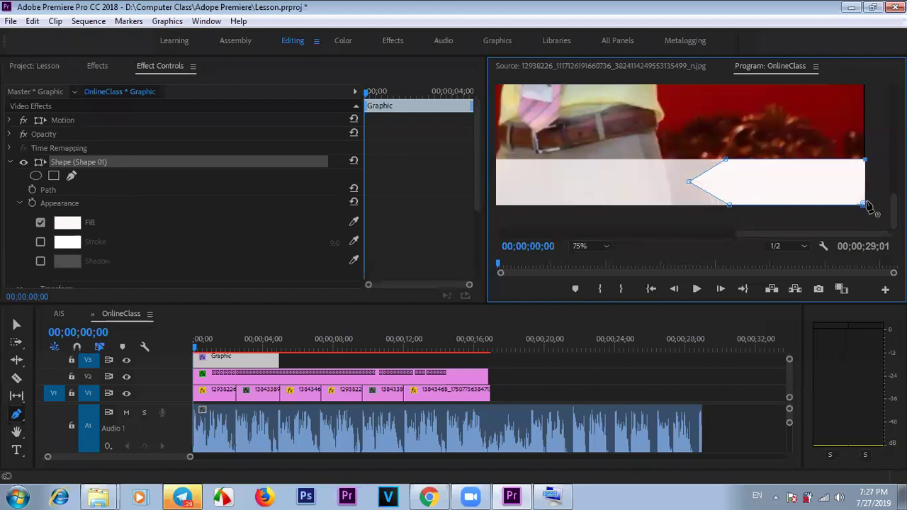
pyautogui.moveTo(865, 205); pyautogui.dragTo(868, 205)
# - Adjust the tag's points so its right edge passes the frame, its tip shifts slightly, and its top rises above the banner
pyautogui.moveTo(865, 163); pyautogui.dragTo(867, 162)
pyautogui.moveTo(692, 183); pyautogui.dragTo(696, 187)
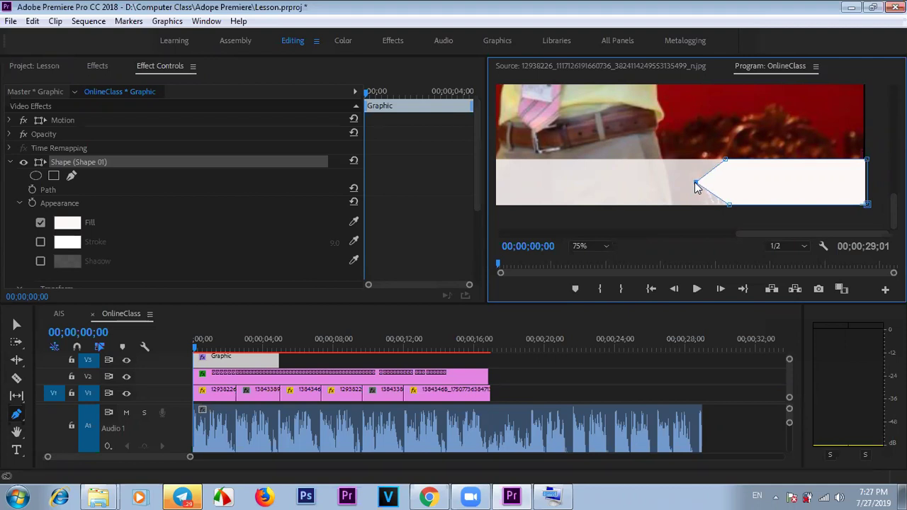
pyautogui.moveTo(696, 187); pyautogui.dragTo(726, 149)
pyautogui.moveTo(867, 159); pyautogui.dragTo(870, 151)
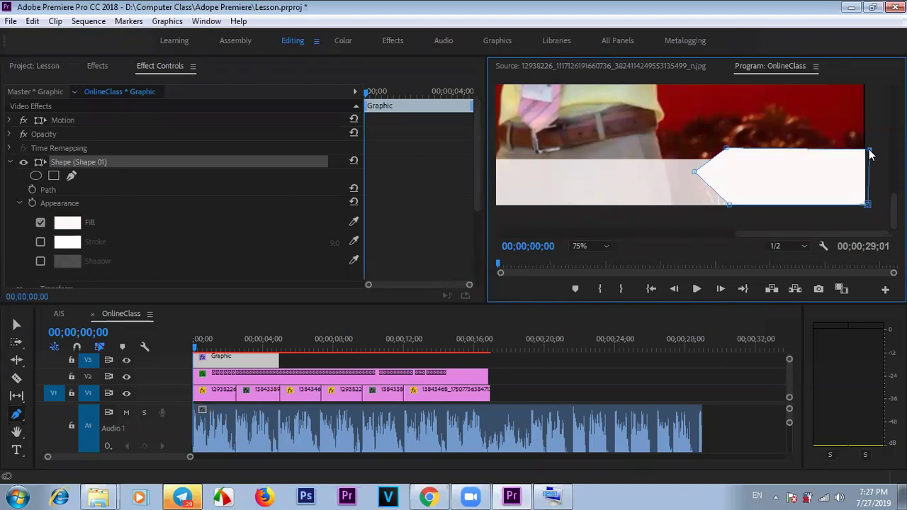
pyautogui.moveTo(726, 150); pyautogui.dragTo(730, 146)
pyautogui.moveTo(869, 149)
pyautogui.mouseDown()
pyautogui.moveTo(878, 146)
pyautogui.moveTo(870, 147)
pyautogui.mouseUp()
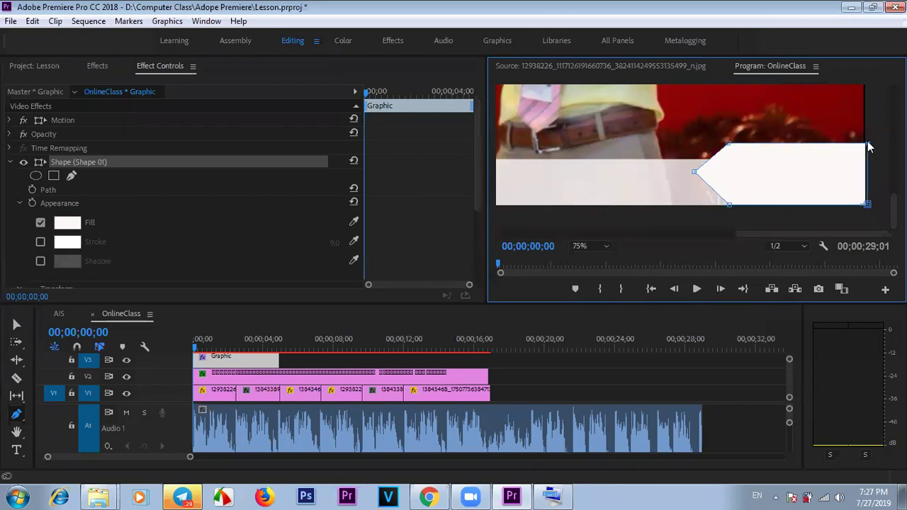
# - Fill the tag with dark red 7F0606 and add a white stroke 7.0 wide
pyautogui.click(68, 225)
pyautogui.click(466, 322)
pyautogui.click(466, 280)
pyautogui.click(588, 178)
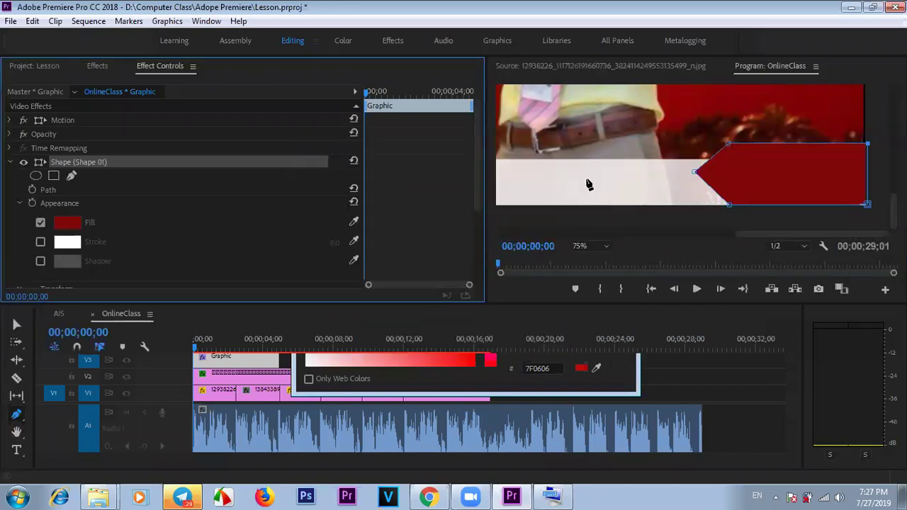
pyautogui.click(40, 243)
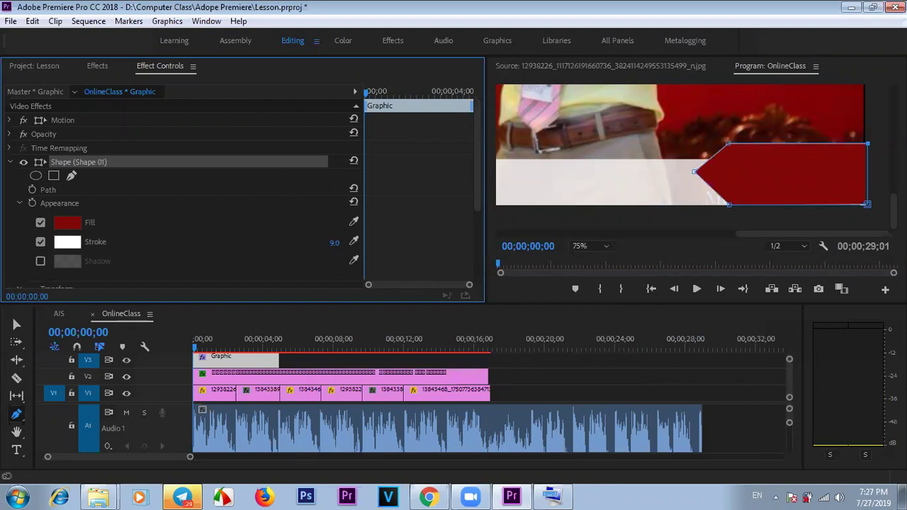
pyautogui.moveTo(335, 243); pyautogui.dragTo(321, 242)
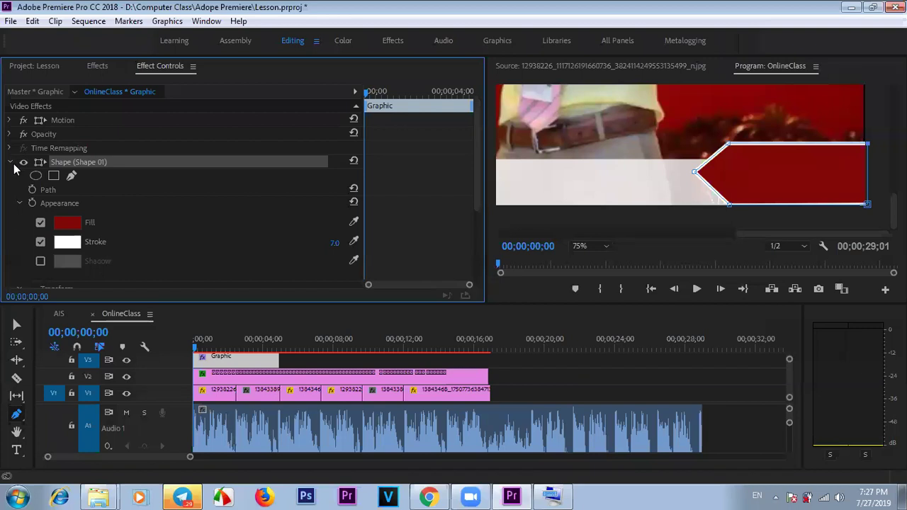
pyautogui.click(12, 162)
# - Extend the tag's graphic clip on V3 to the end of the photo clips
pyautogui.click(237, 363)
pyautogui.press('v')
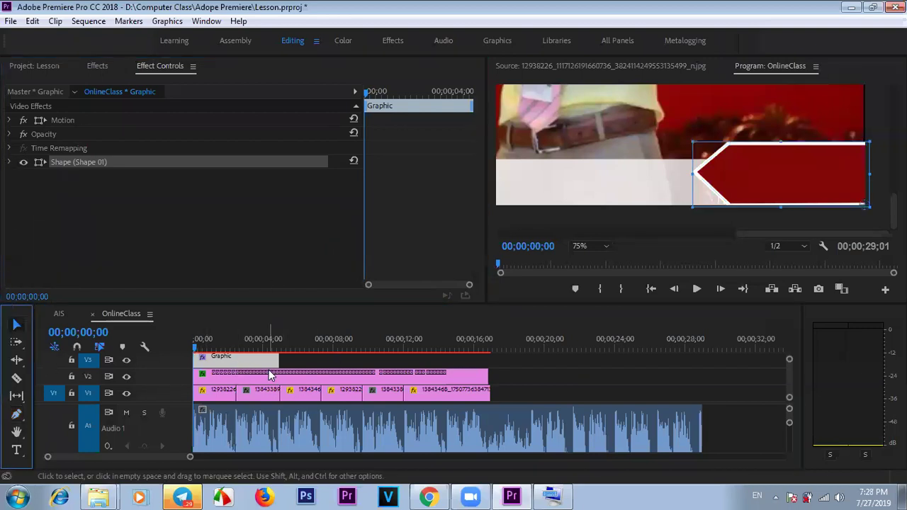
pyautogui.moveTo(276, 362); pyautogui.dragTo(487, 361)
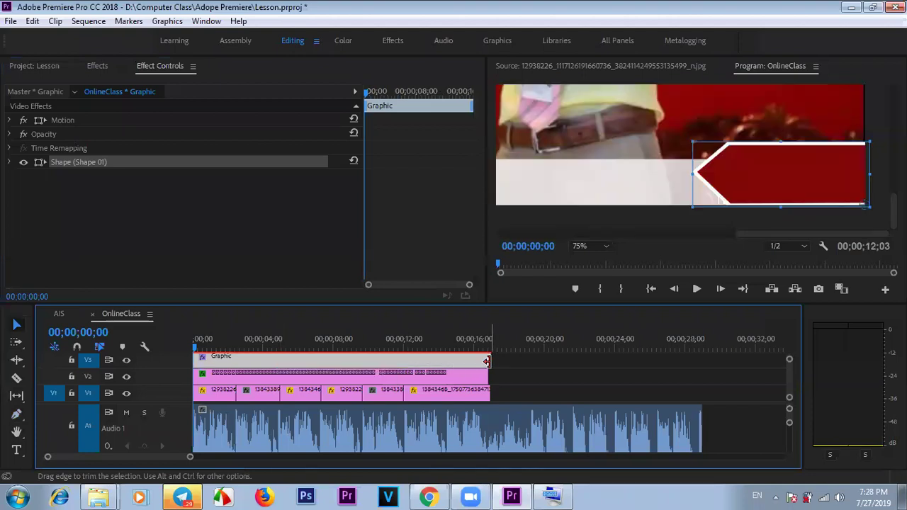
# - Fit the preview to the whole frame and play from near the start to check the caption passing behind the tag
pyautogui.click(258, 340)
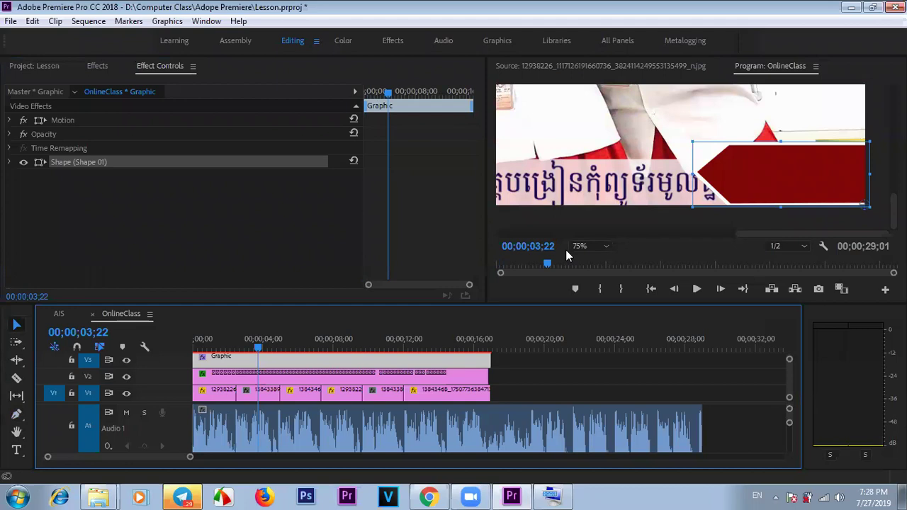
pyautogui.click(582, 247)
pyautogui.click(589, 258)
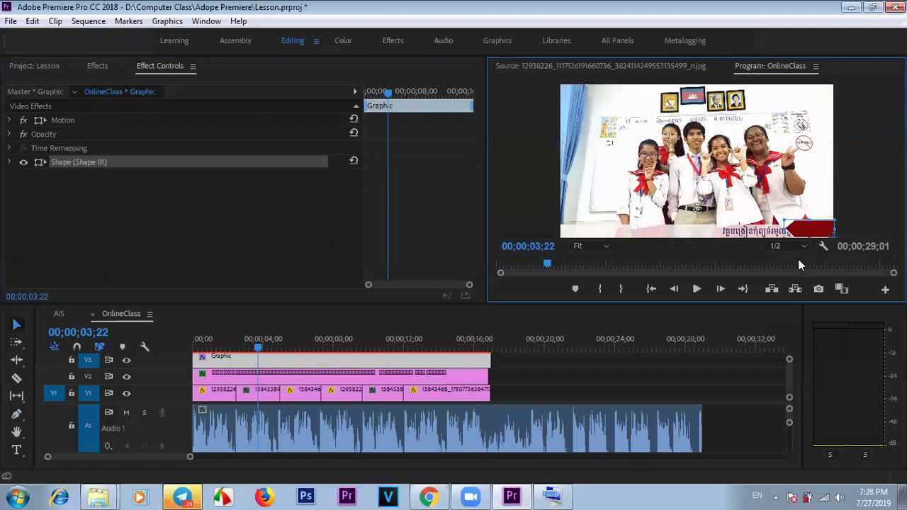
pyautogui.click(202, 343)
pyautogui.click(697, 289)
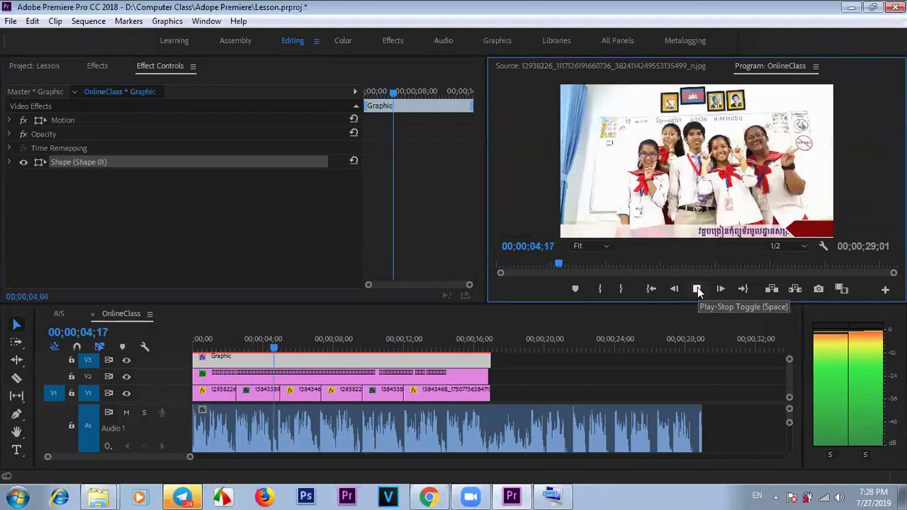
pyautogui.click(697, 288)
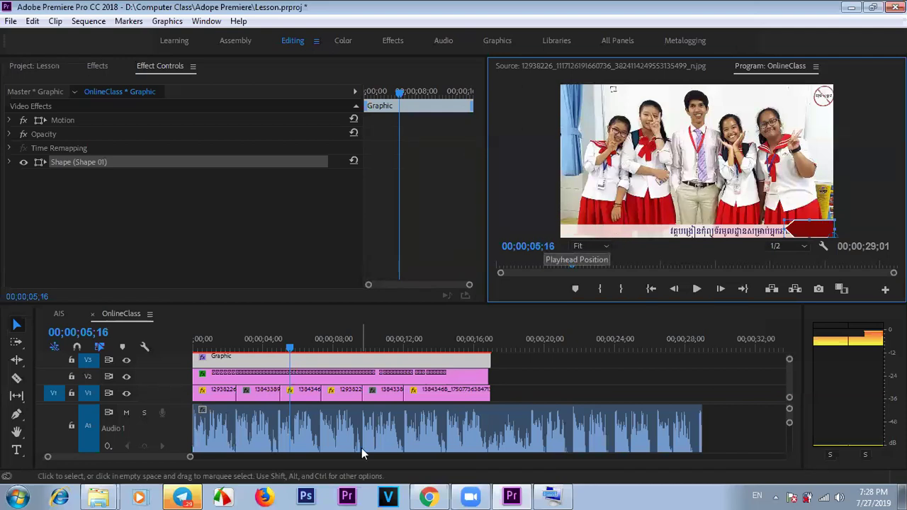
# - Switch to Chrome and close the open chat to view the BTV Cambodia video's lower banner as a reference
pyautogui.click(429, 497)
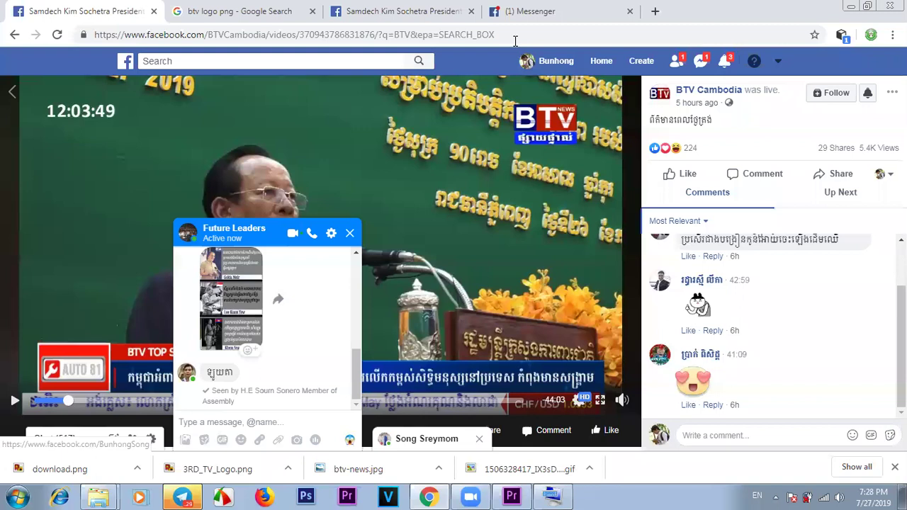
pyautogui.press('Escape')
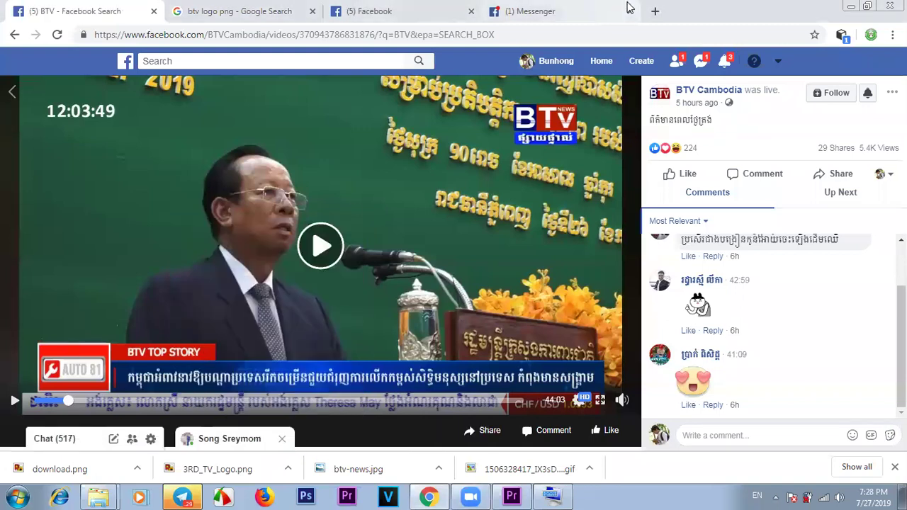
# - Open a new browser tab, and preview the BTV News Facebook logo in the existing btv logo png image results
pyautogui.click(656, 12)
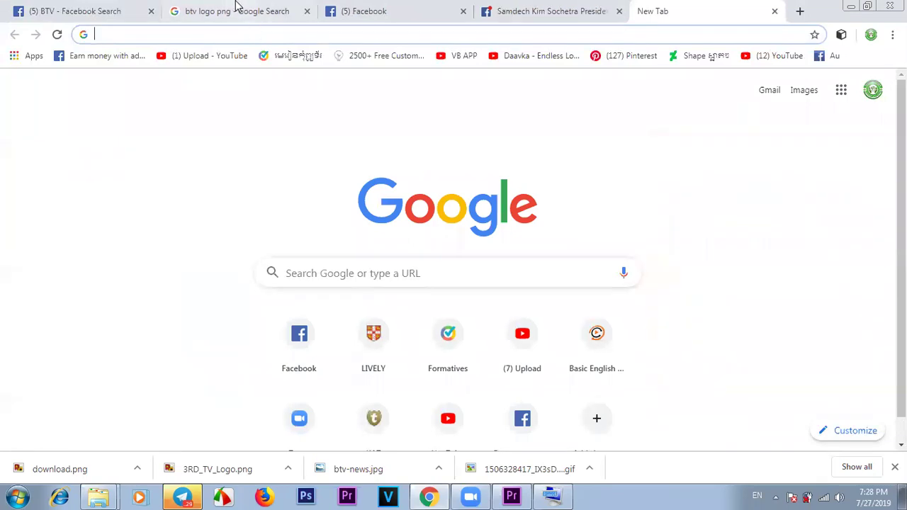
pyautogui.click(233, 10)
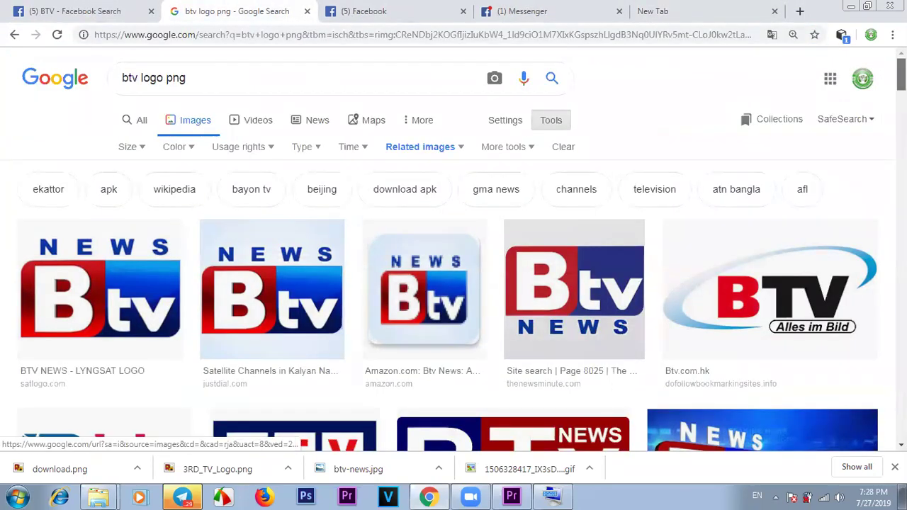
pyautogui.click(513, 433)
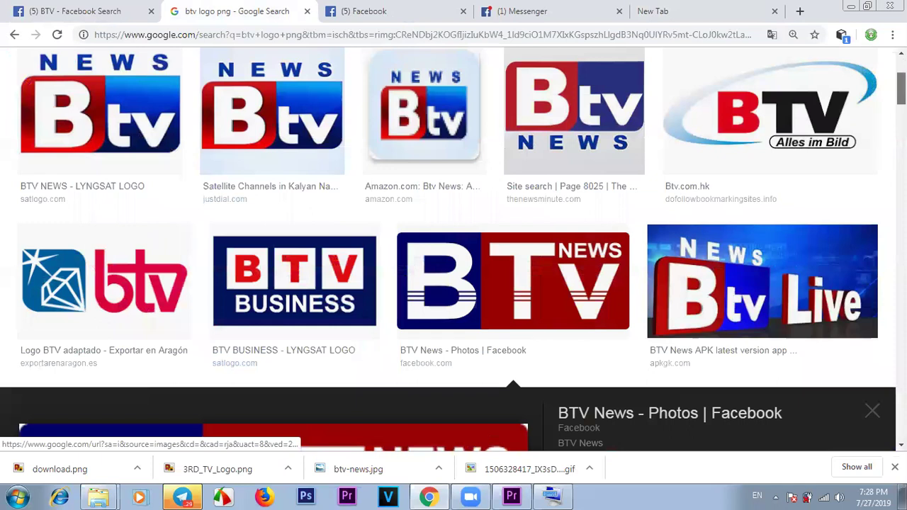
pyautogui.scroll(3, 454, 283)
# - Move the blank tab into its own window and search Google Images for "logo png"
pyautogui.moveTo(709, 11); pyautogui.dragTo(146, 45)
pyautogui.write('logo png')
pyautogui.press('Return')
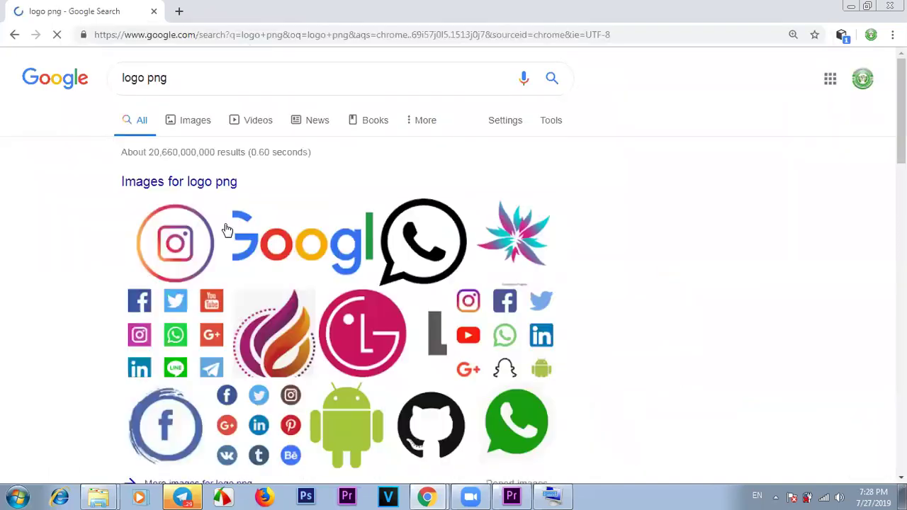
pyautogui.click(212, 124)
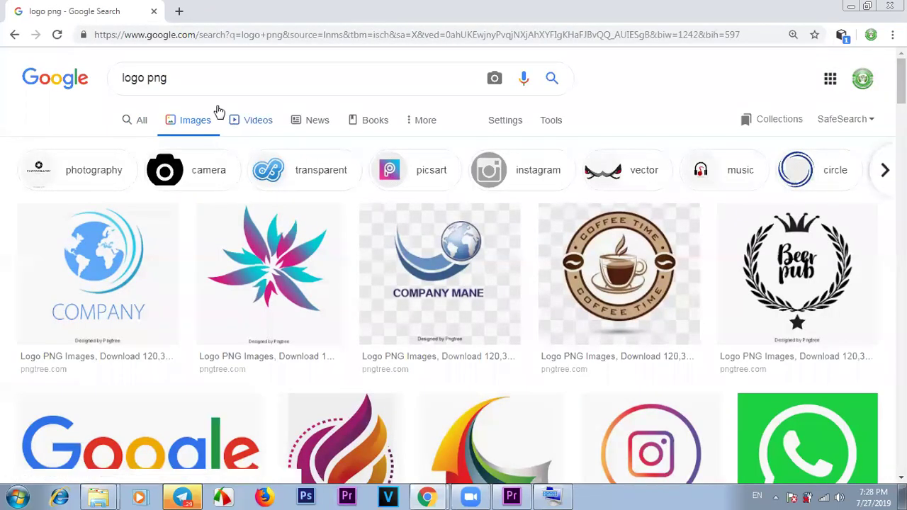
# - Change the image search to "logo gif" and preview the rainbow-striped Apple logo GIF from the results
pyautogui.moveTo(176, 78); pyautogui.dragTo(78, 83)
pyautogui.press('BackSpace')
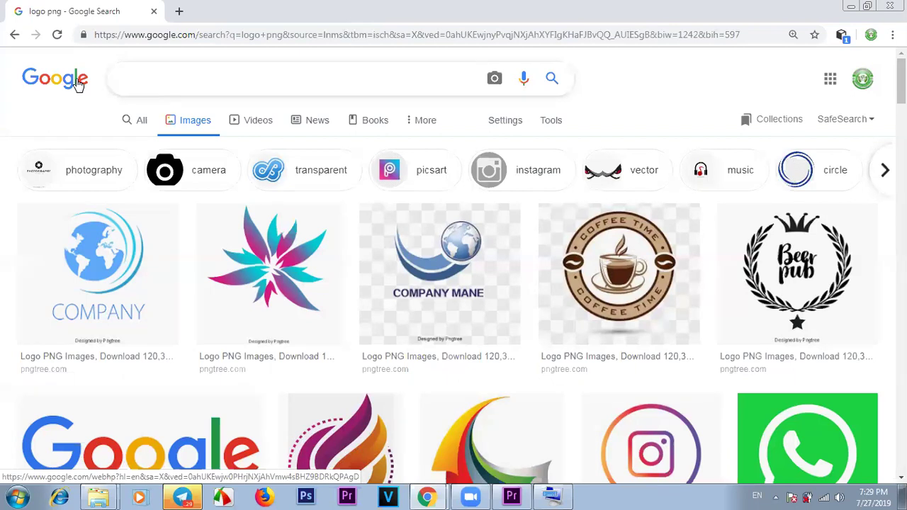
pyautogui.write('l')
pyautogui.press('BackSpace')
pyautogui.write('logo g')
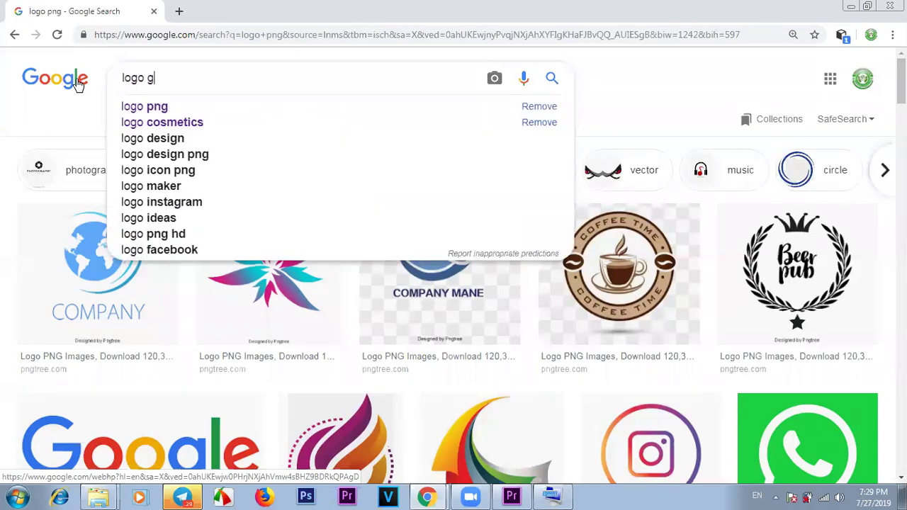
pyautogui.write('if')
pyautogui.press('Return')
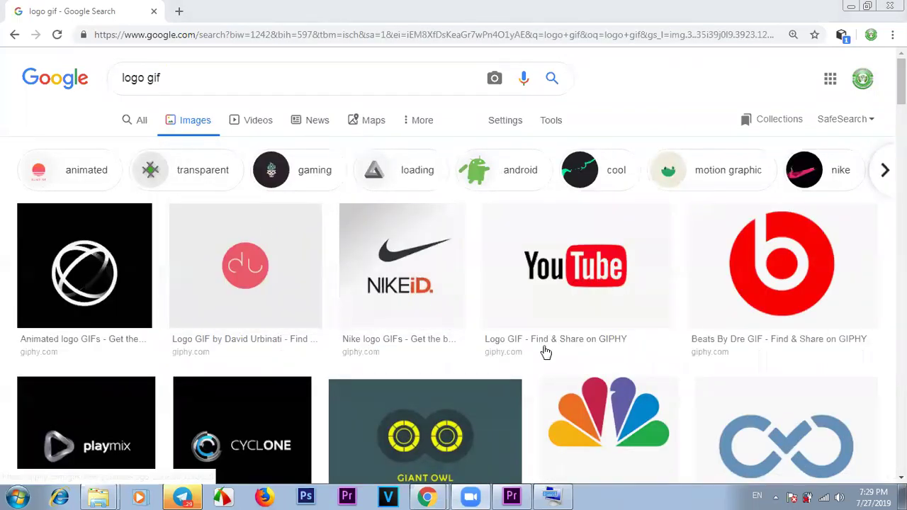
pyautogui.scroll(-7, 453, 283)
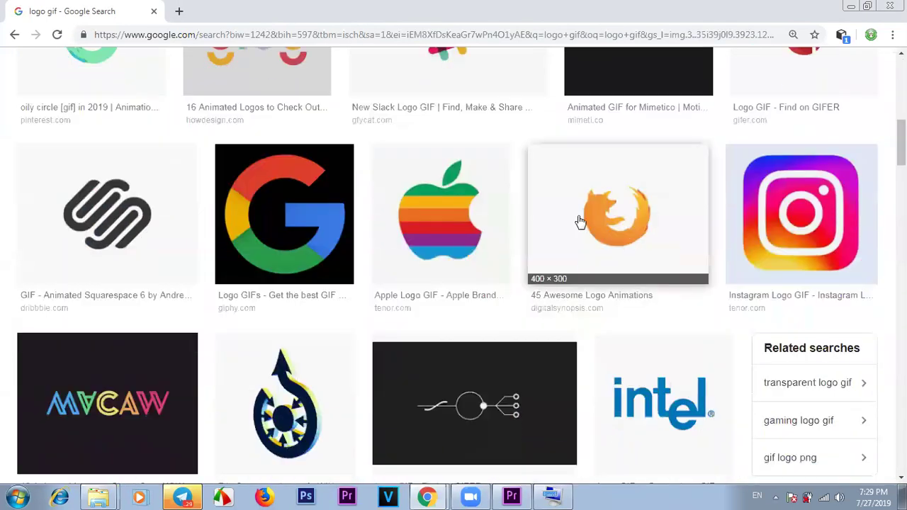
pyautogui.click(463, 217)
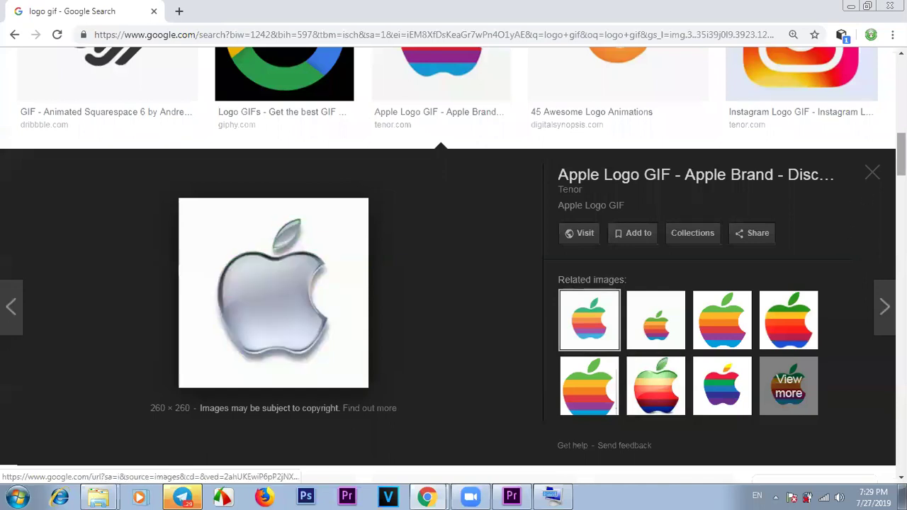
# - Extend the image search to "logo gif png"
pyautogui.scroll(10, 192, 158)
pyautogui.click(194, 80)
pyautogui.write('png')
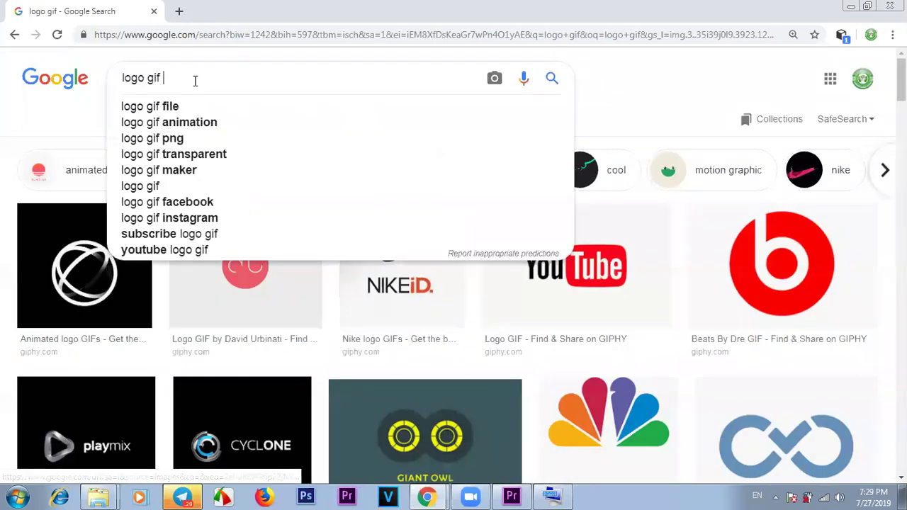
pyautogui.press('Return')
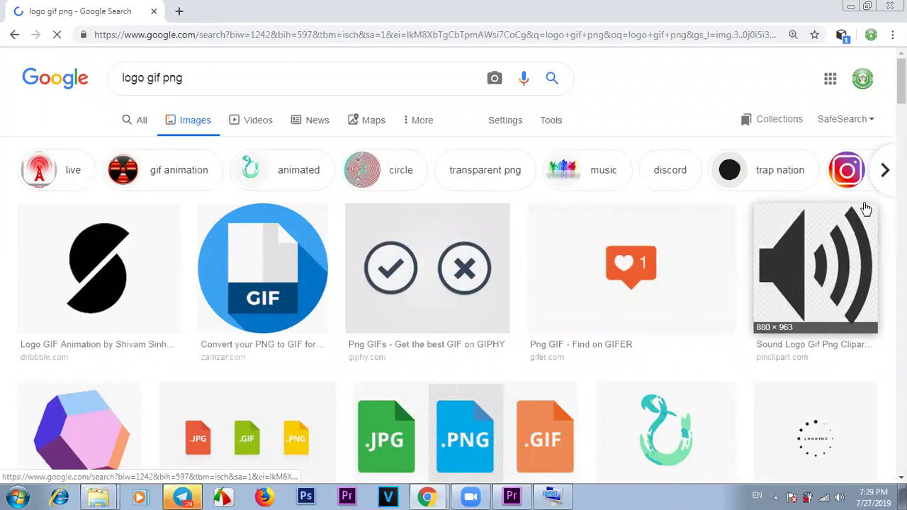
# - Preview the green butterfly image from ezgif.com and the related green grasshopper image
pyautogui.scroll(-6, 454, 269)
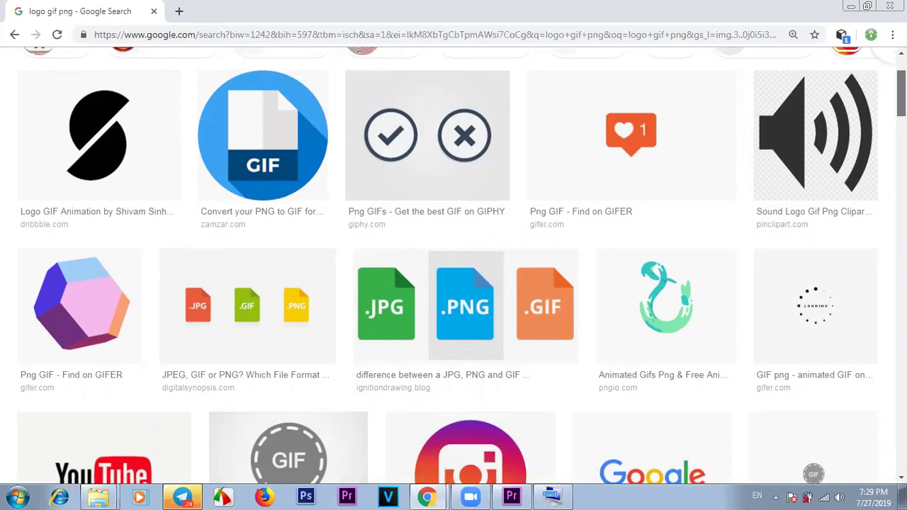
pyautogui.scroll(-5, 454, 267)
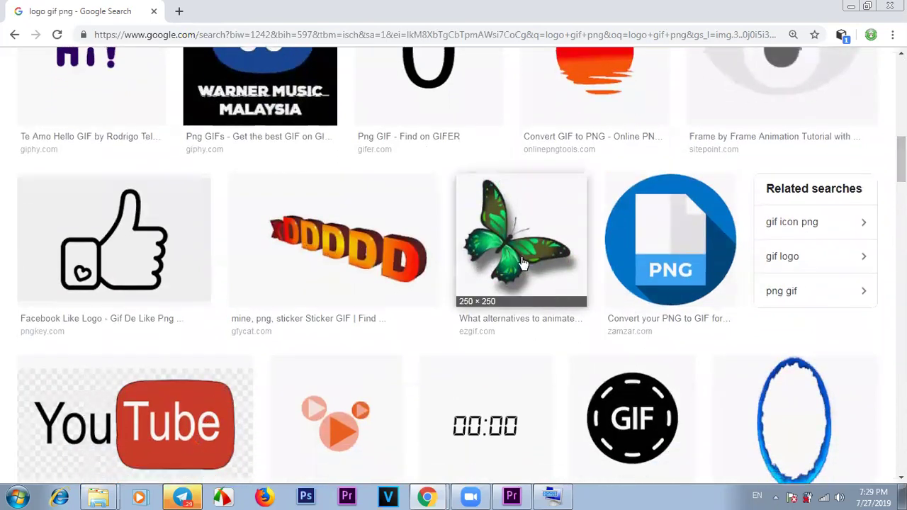
pyautogui.click(522, 263)
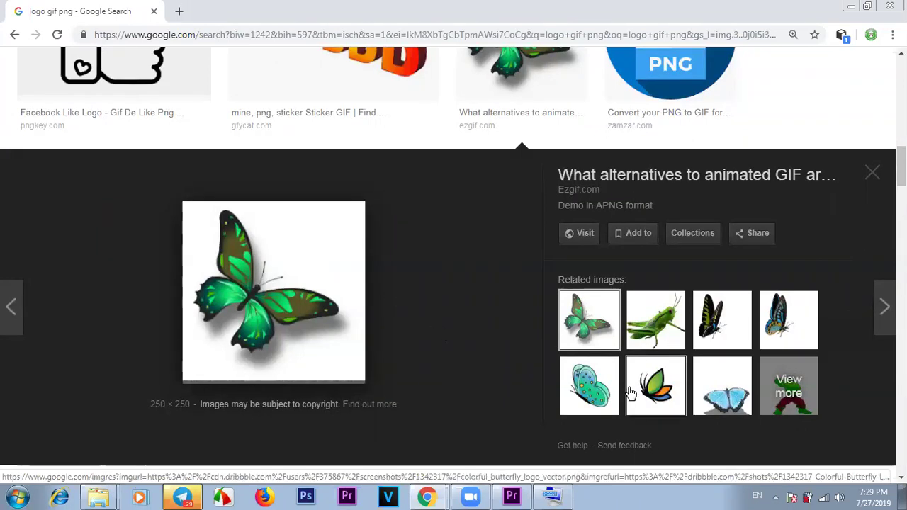
pyautogui.click(658, 322)
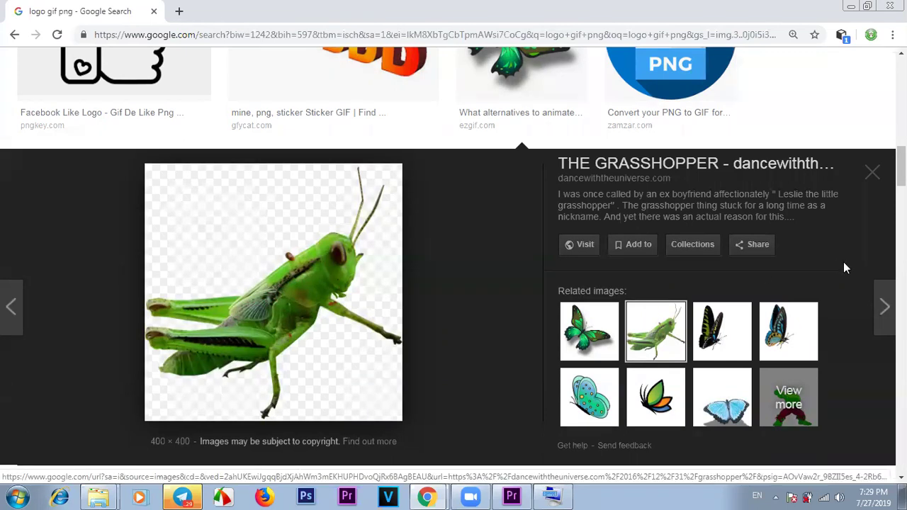
# - Replace the image search with "bird gif"
pyautogui.scroll(10, 454, 283)
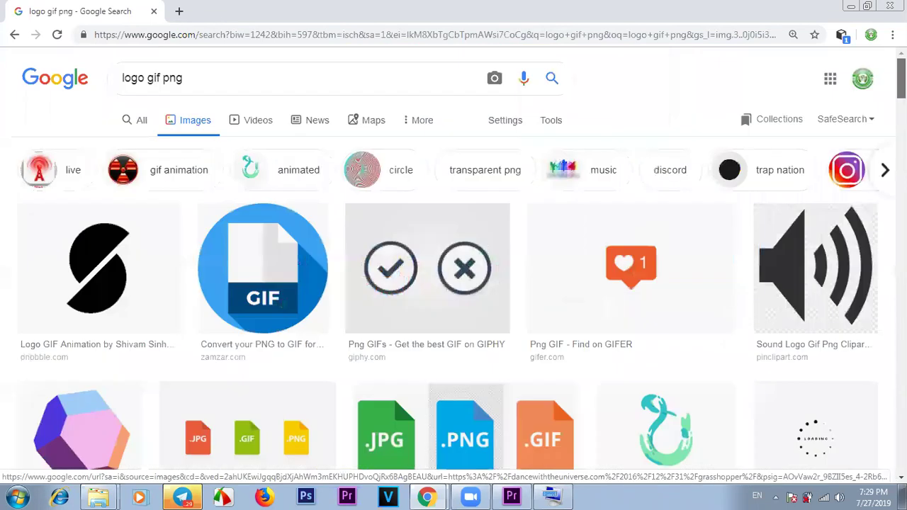
pyautogui.click(202, 80)
pyautogui.press('BackSpace')
pyautogui.press('BackSpace')
pyautogui.press('BackSpace')
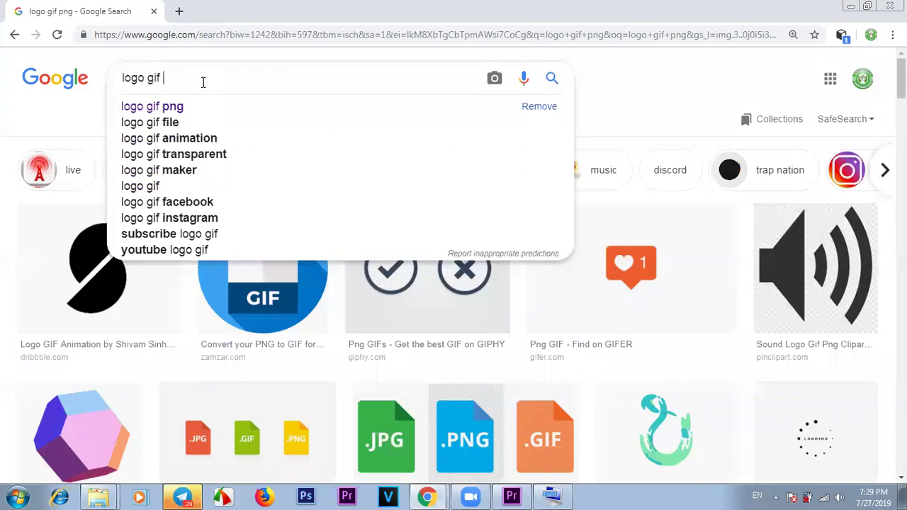
pyautogui.moveTo(144, 79); pyautogui.dragTo(102, 85)
pyautogui.press('BackSpace')
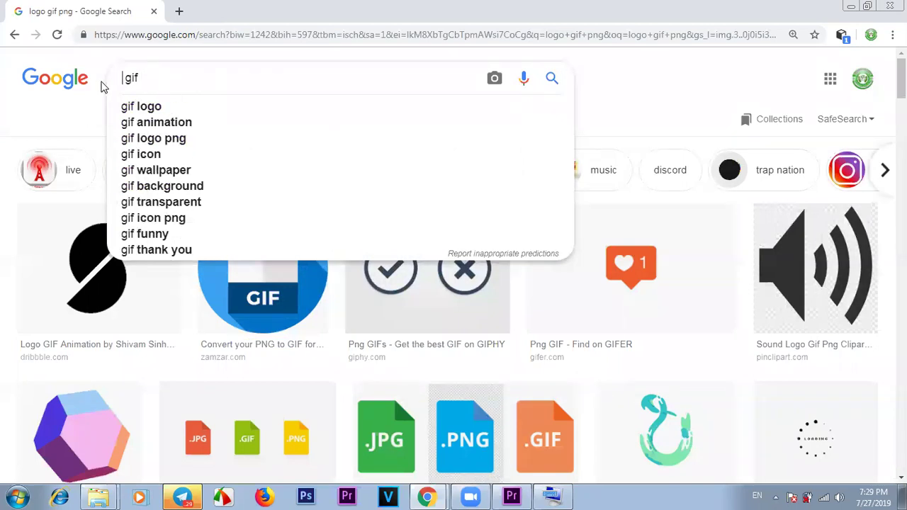
pyautogui.write('bird')
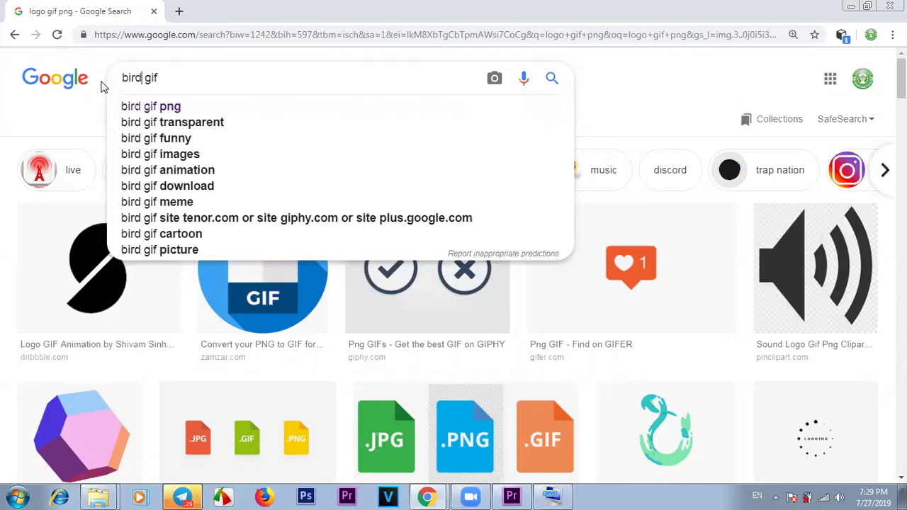
pyautogui.press('Return')
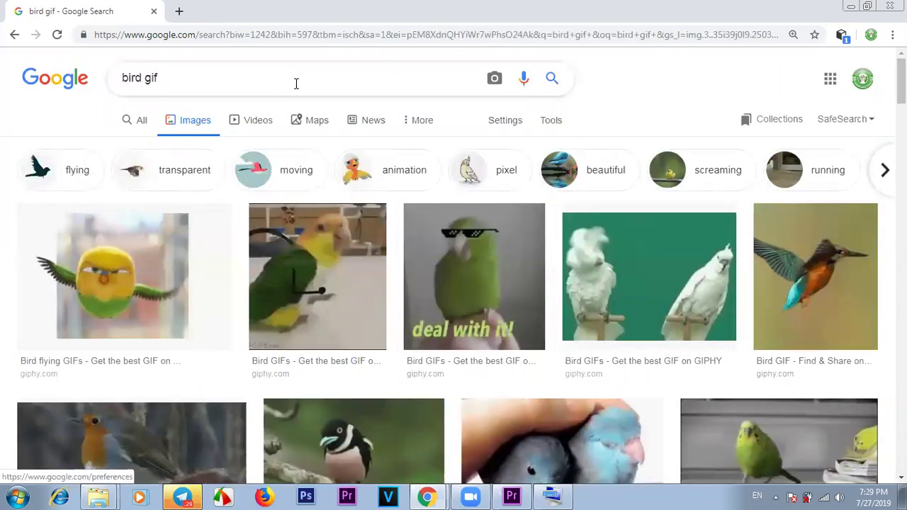
# - Search Google Images for "bird gif png"
pyautogui.write('png')
pyautogui.press('Return')
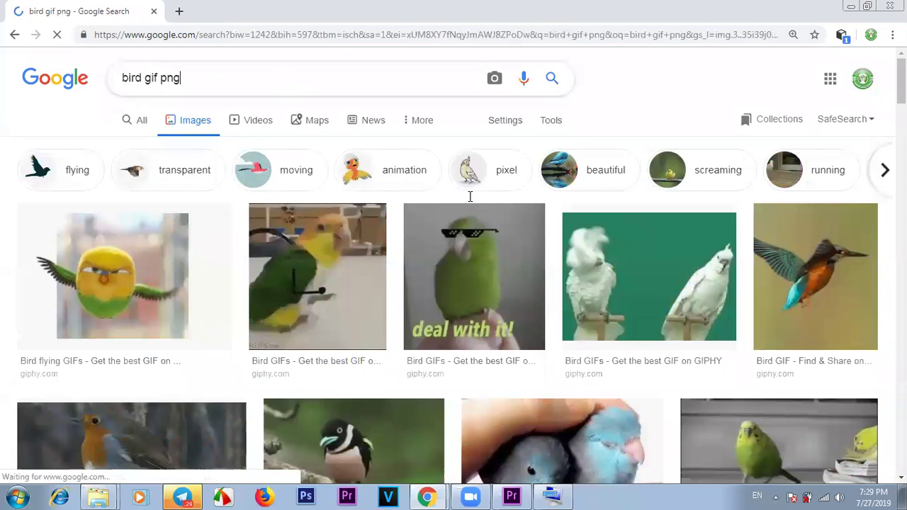
pyautogui.click(805, 225)
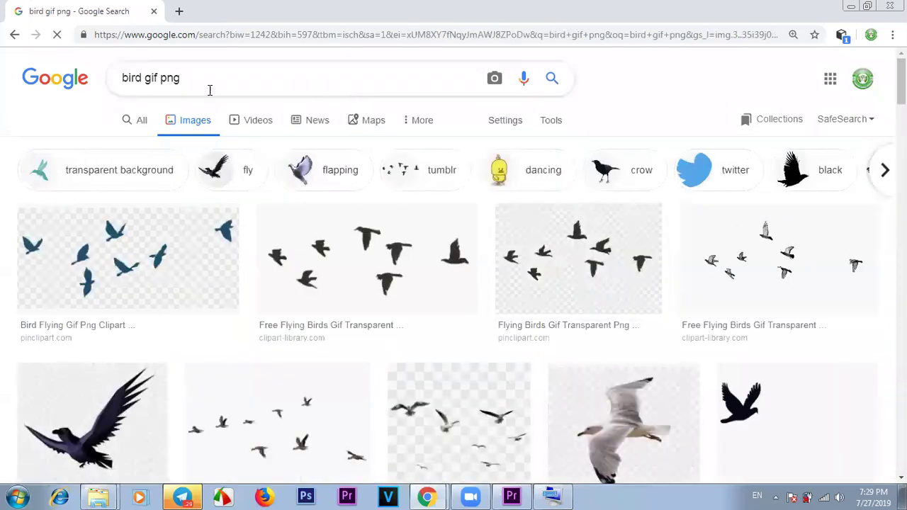
# - Change the image search to "logo gif png" and skim the results
pyautogui.doubleClick(144, 77)
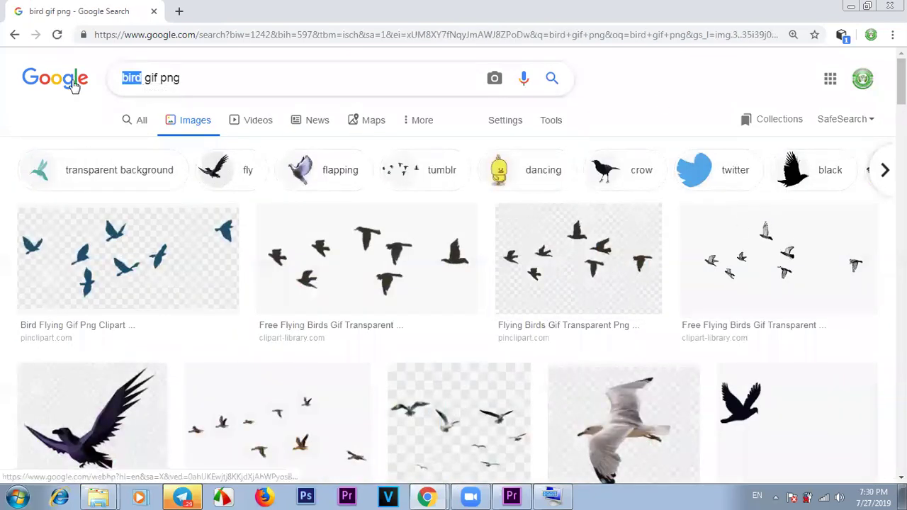
pyautogui.write('logo')
pyautogui.press('Return')
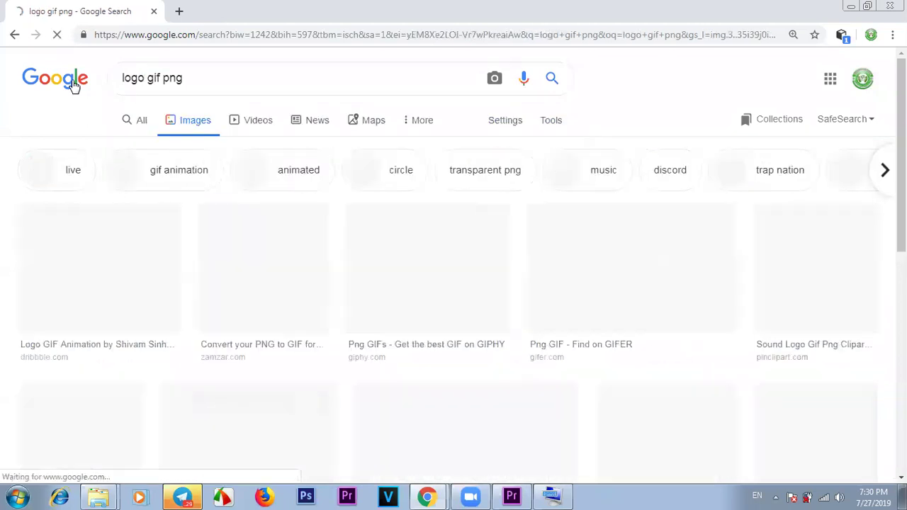
pyautogui.scroll(-12, 369, 379)
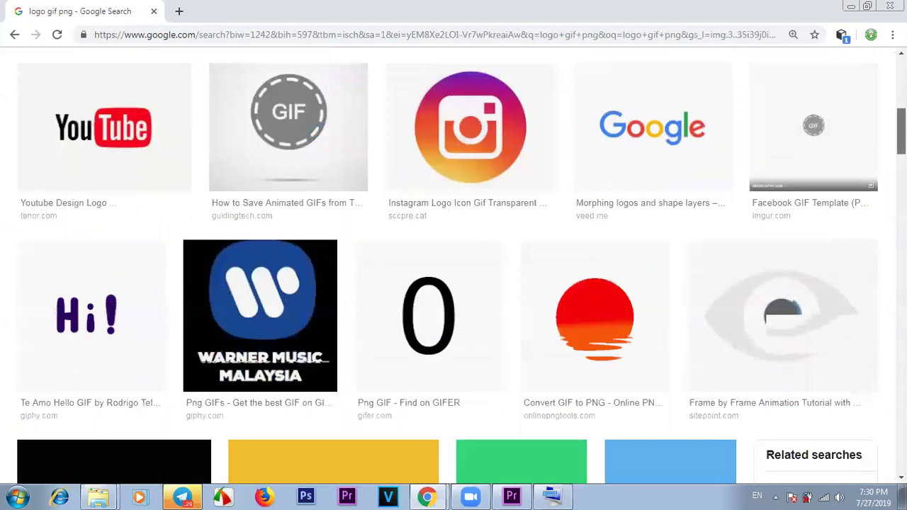
pyautogui.scroll(12, 369, 379)
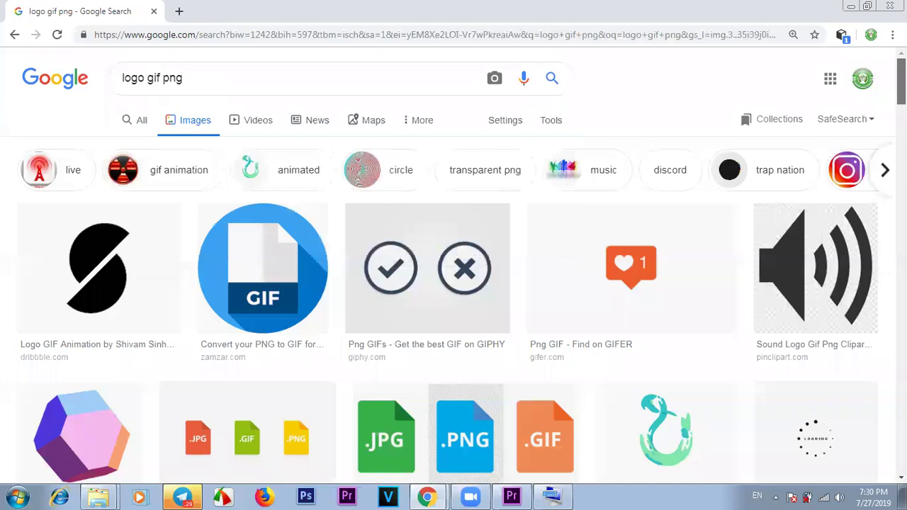
# - Change the image search to "tiger gif png" and browse the results for cut-out tigers on a transparent background
pyautogui.doubleClick(143, 79)
pyautogui.write('tiger')
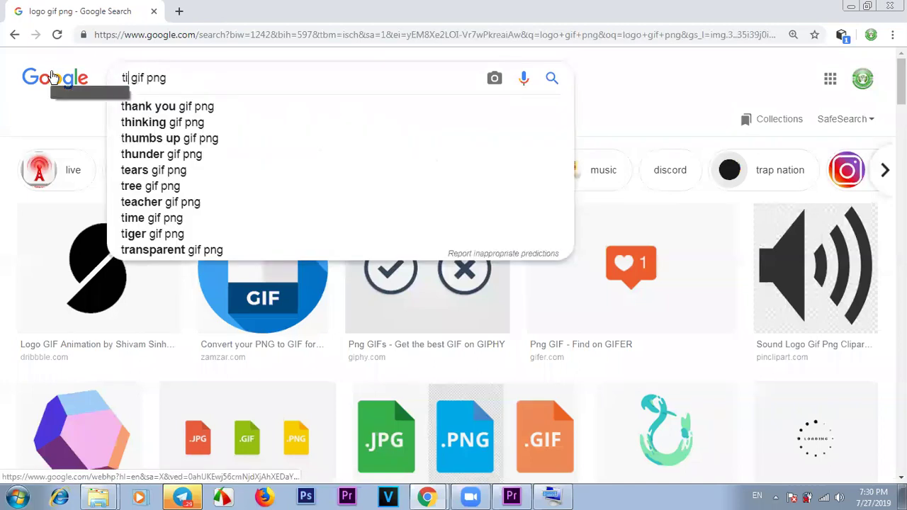
pyautogui.press('Return')
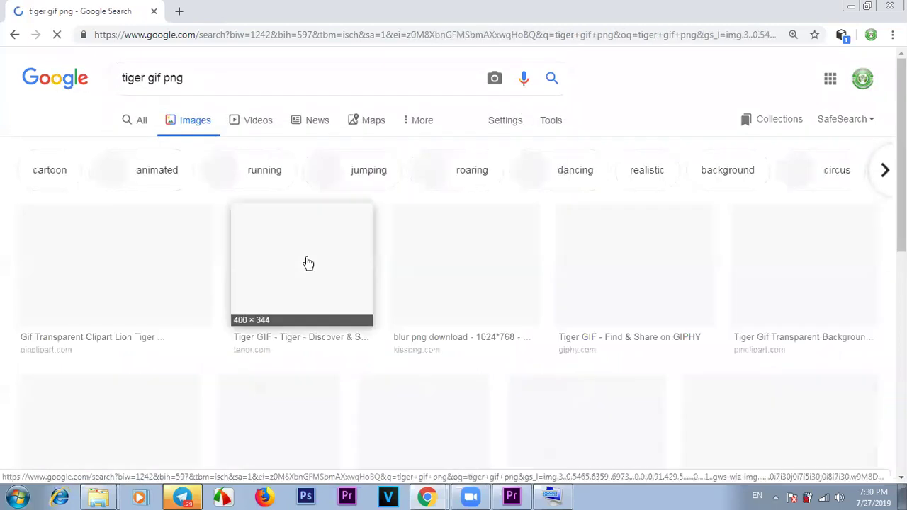
pyautogui.scroll(-10, 461, 267)
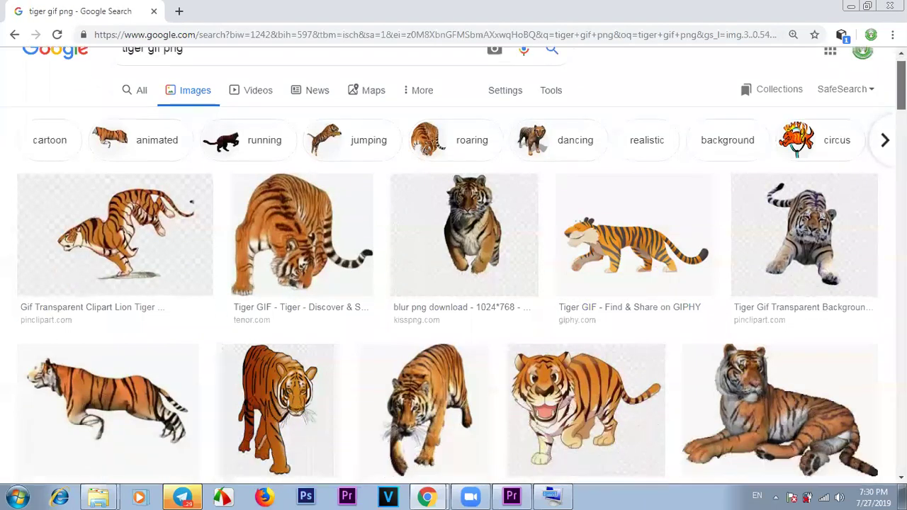
pyautogui.scroll(-3, 454, 267)
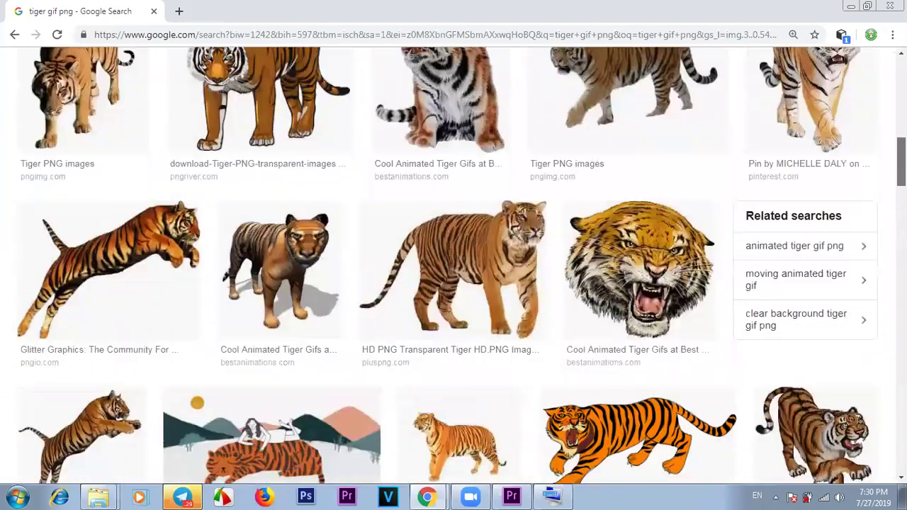
pyautogui.scroll(-1, 454, 268)
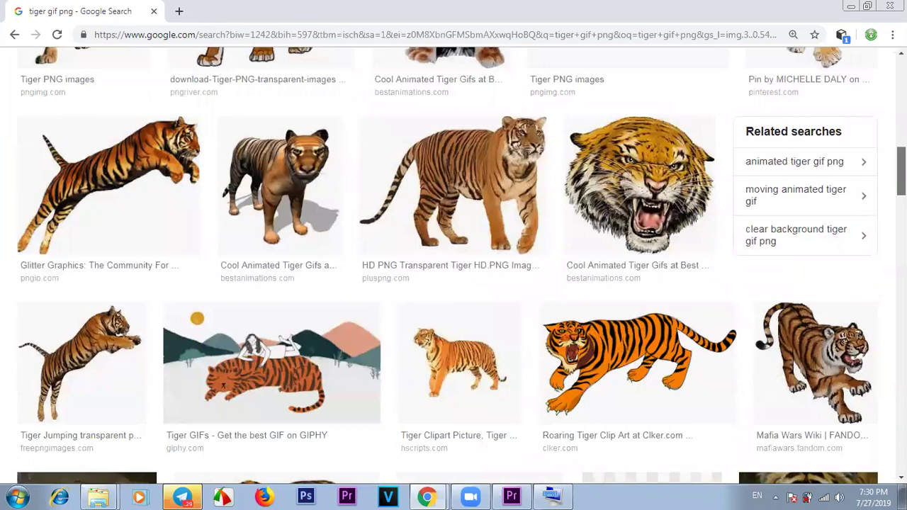
pyautogui.scroll(1, 462, 267)
pyautogui.scroll(-5, 462, 267)
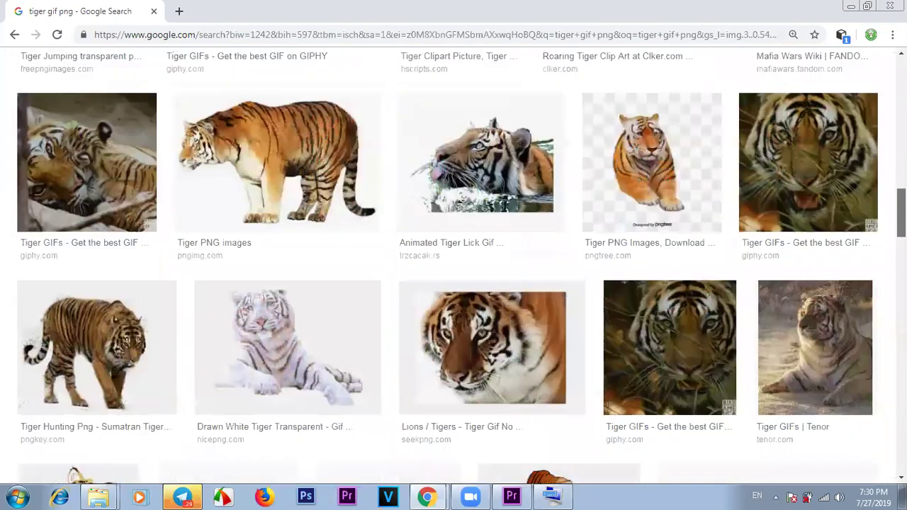
pyautogui.scroll(11, 461, 267)
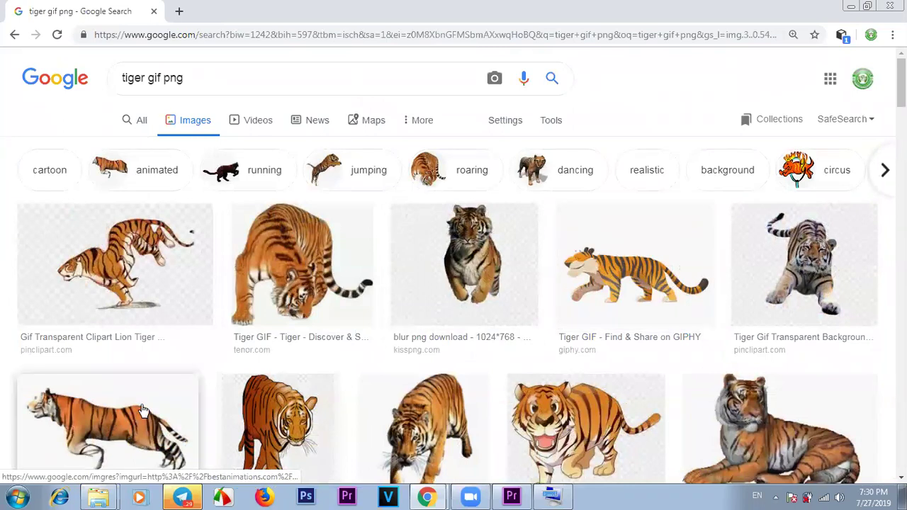
pyautogui.scroll(-10, 763, 344)
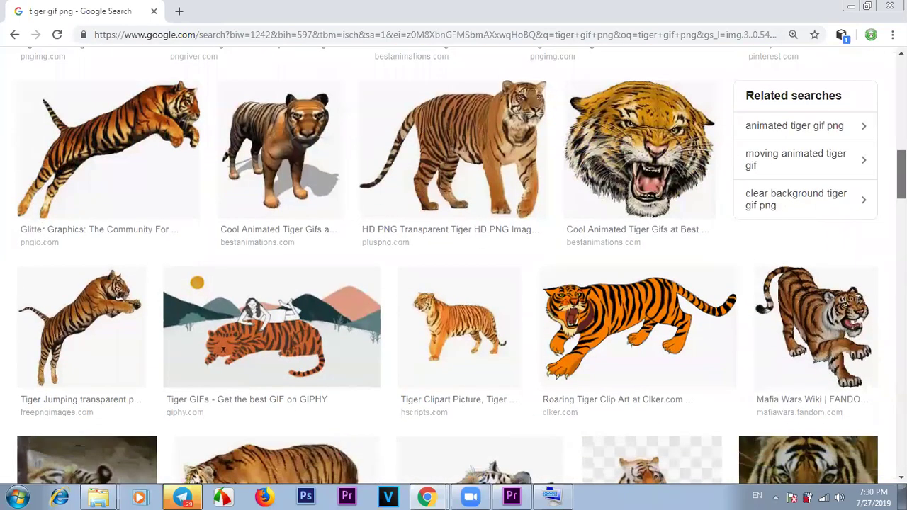
# - Preview the roaring tiger head image and three of its related tiger images to compare their backgrounds
pyautogui.click(638, 149)
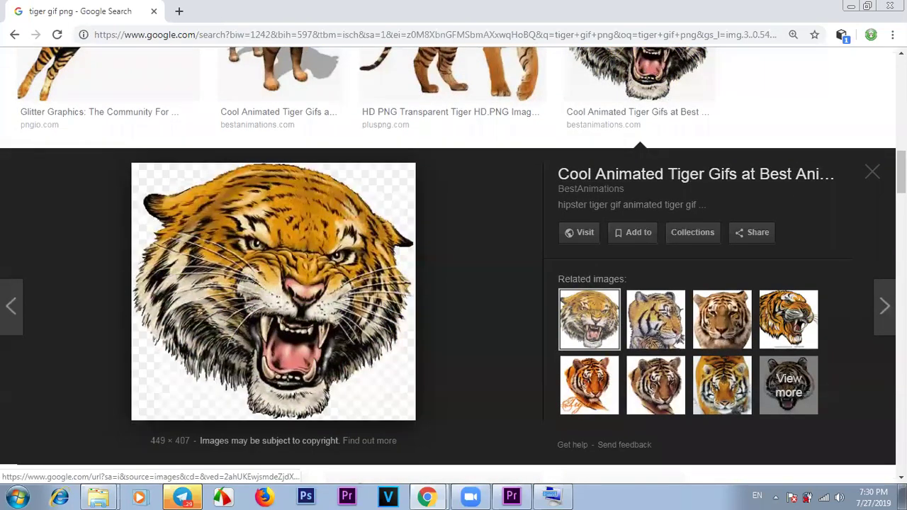
pyautogui.click(722, 319)
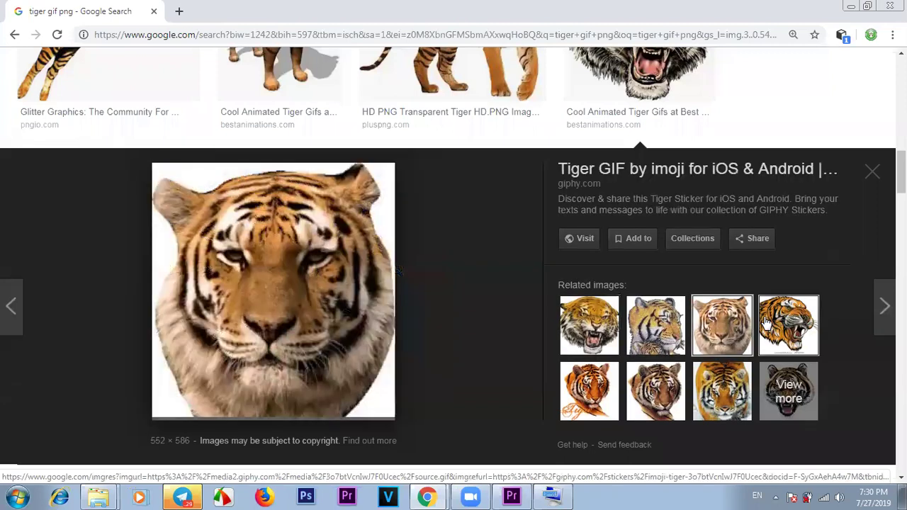
pyautogui.click(713, 388)
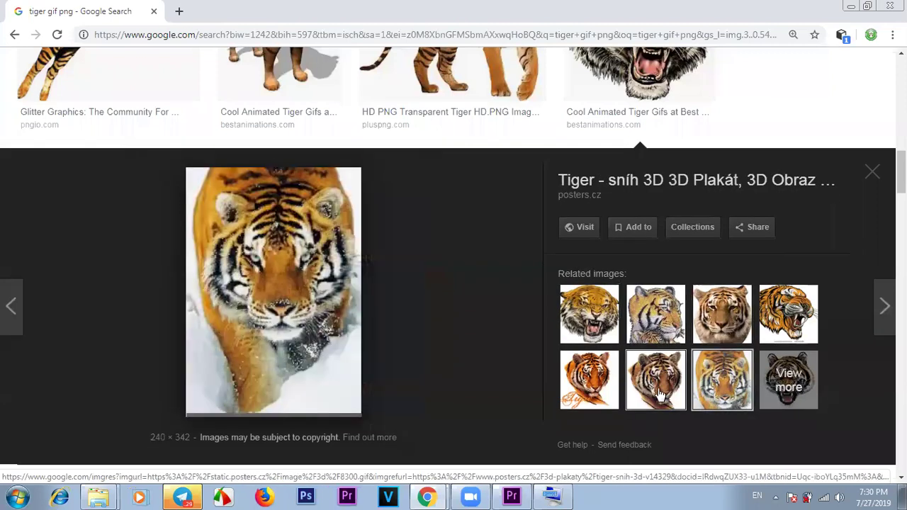
pyautogui.click(658, 393)
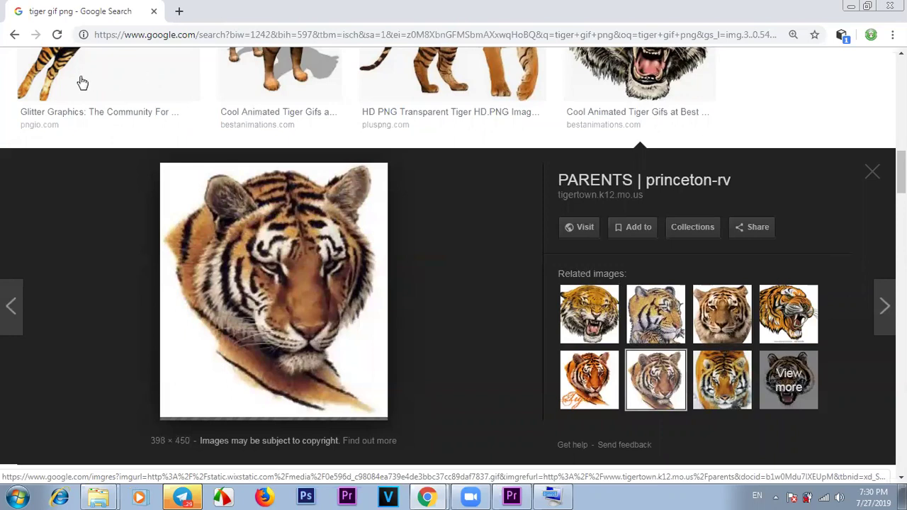
# - Replace tiger with logo in the image search and browse far down the "logo gif png" results
pyautogui.scroll(10, 83, 83)
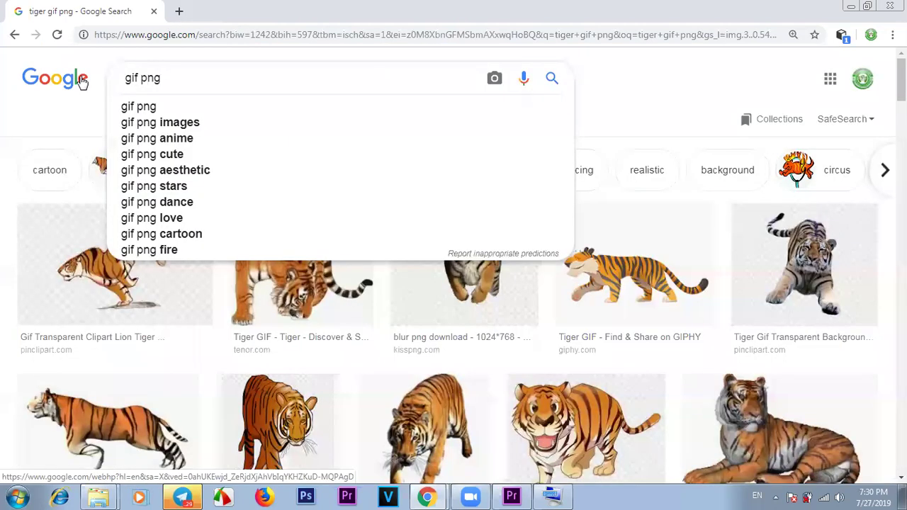
pyautogui.write('logo')
pyautogui.press('Return')
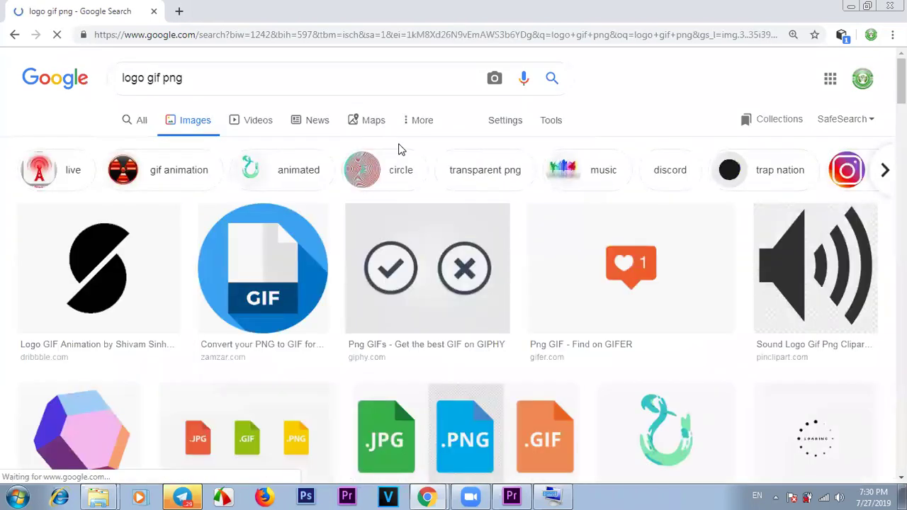
pyautogui.scroll(-10, 401, 149)
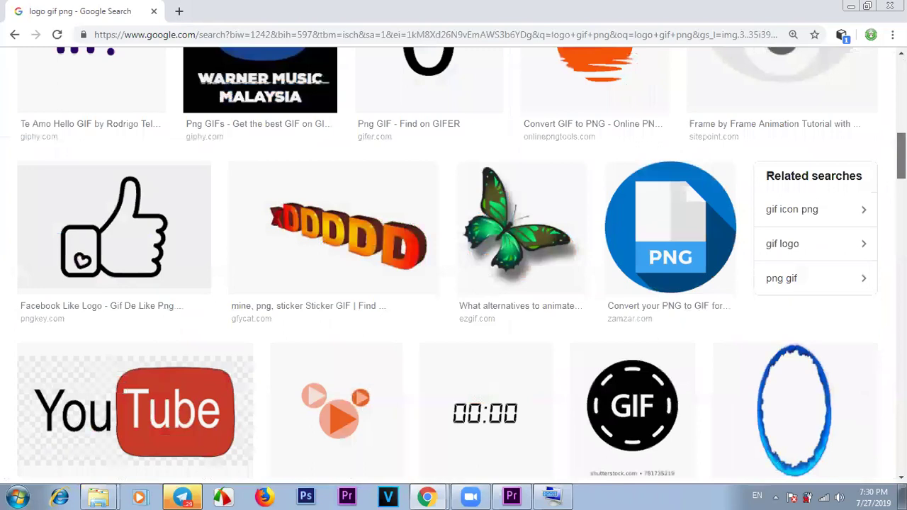
pyautogui.scroll(-10, 454, 270)
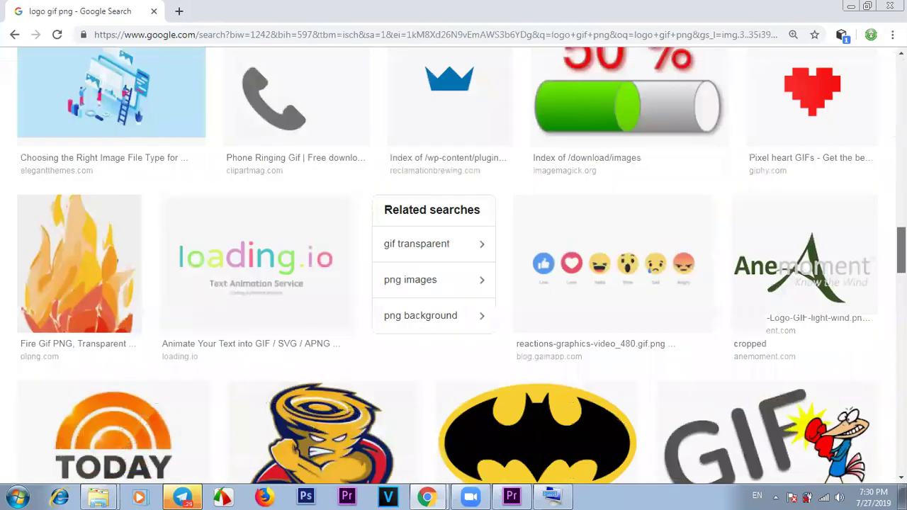
pyautogui.scroll(-3, 454, 284)
# - Preview the Vector Magic mascot and its related Spartan helmet and boar logos, and glance at the OnlineClass sequence in Premiere Pro
pyautogui.click(322, 231)
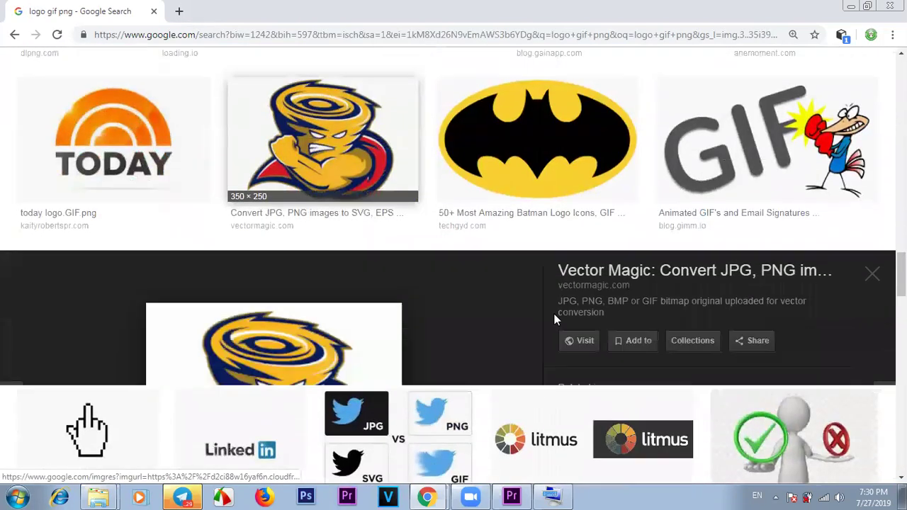
pyautogui.click(677, 339)
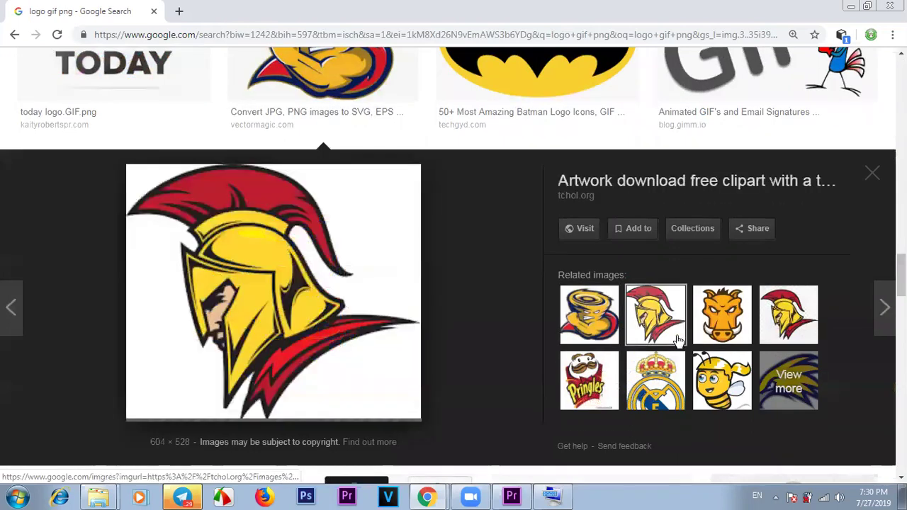
pyautogui.click(721, 332)
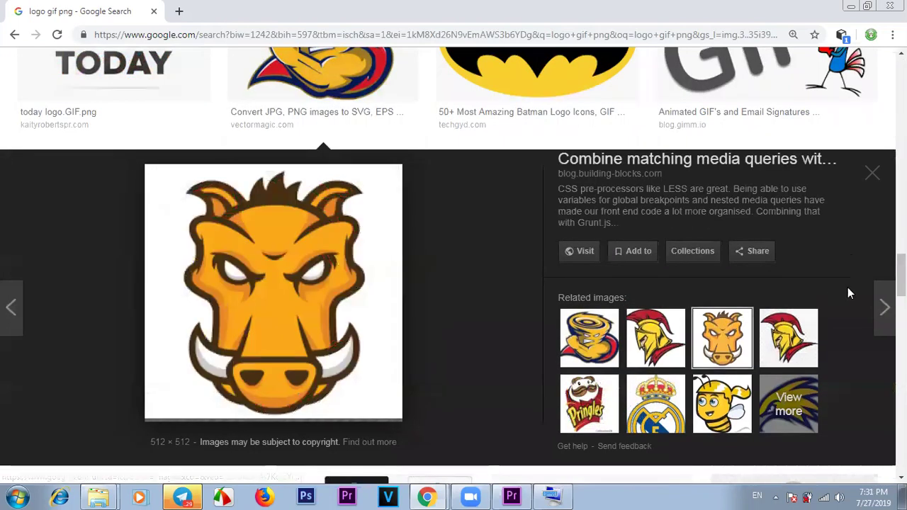
pyautogui.click(643, 333)
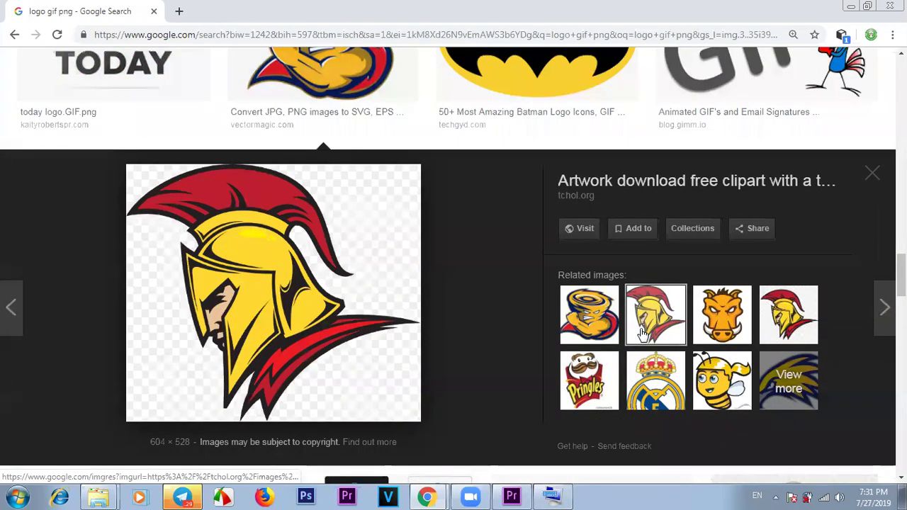
pyautogui.click(512, 496)
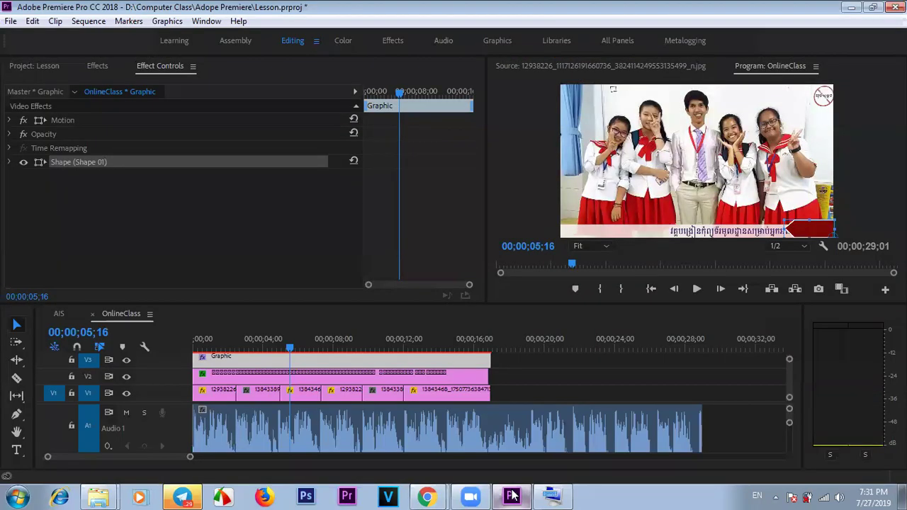
pyautogui.click(512, 497)
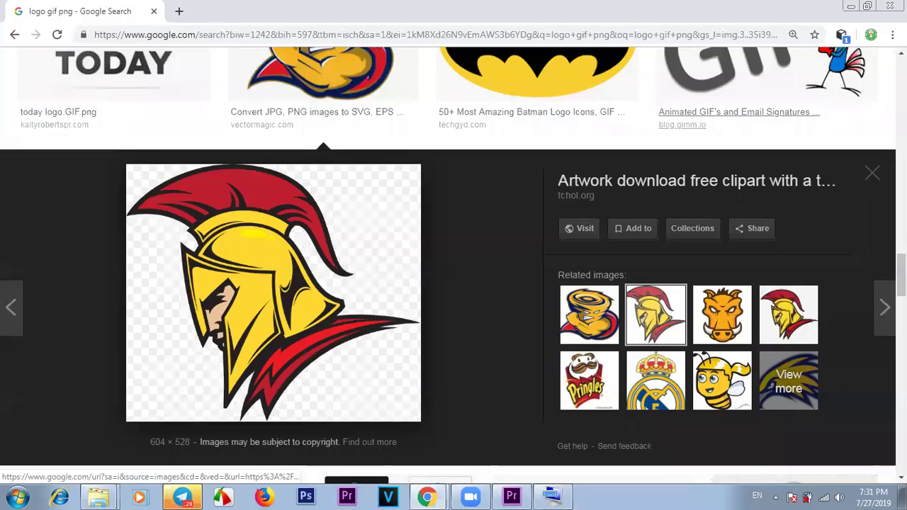
# - Search Google Images for "AIS png" in place of the generic logo search
pyautogui.scroll(10, 574, 55)
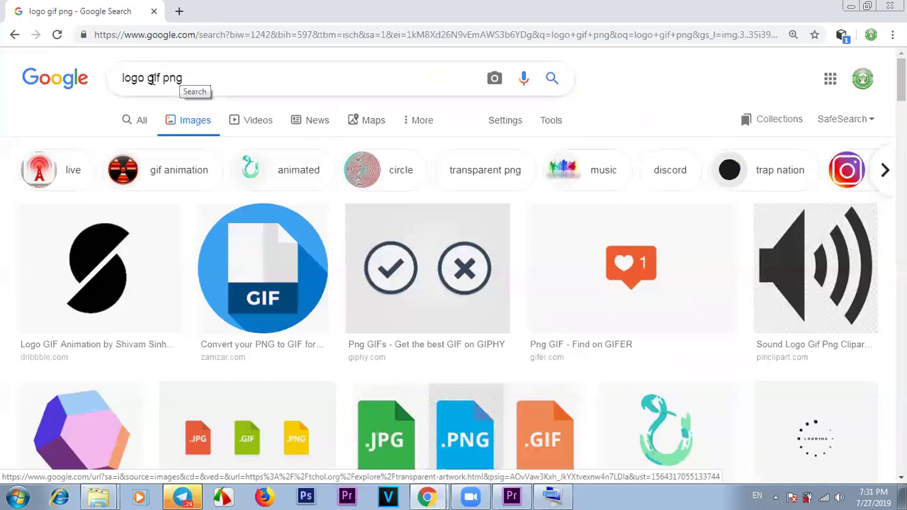
pyautogui.moveTo(159, 78); pyautogui.dragTo(89, 87)
pyautogui.write('AIS')
pyautogui.press('Return')
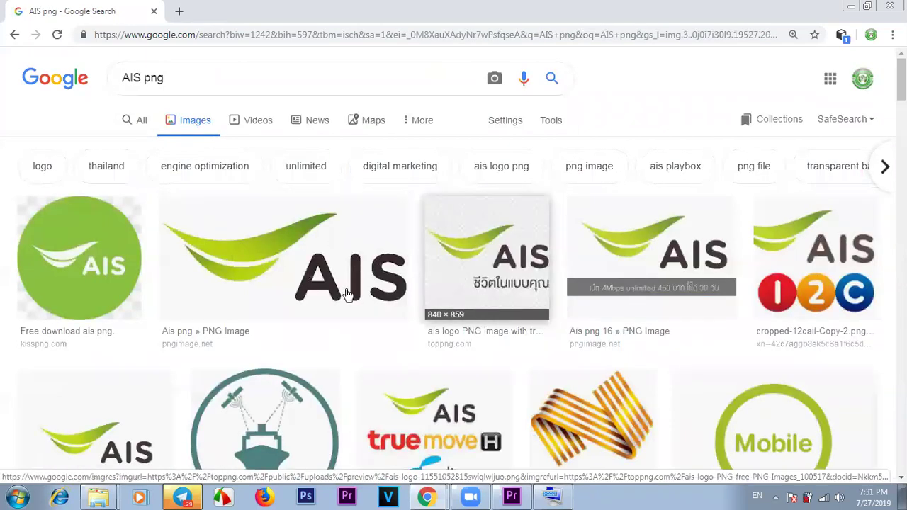
# - Replace the AIS image search with "American tercon school png"
pyautogui.click(144, 78)
pyautogui.press('BackSpace')
pyautogui.press('BackSpace')
pyautogui.press('BackSpace')
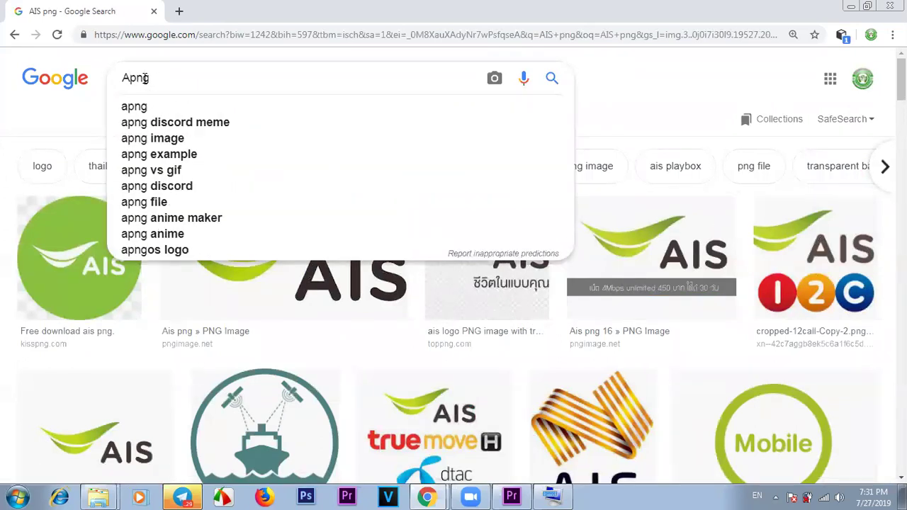
pyautogui.write('mr')
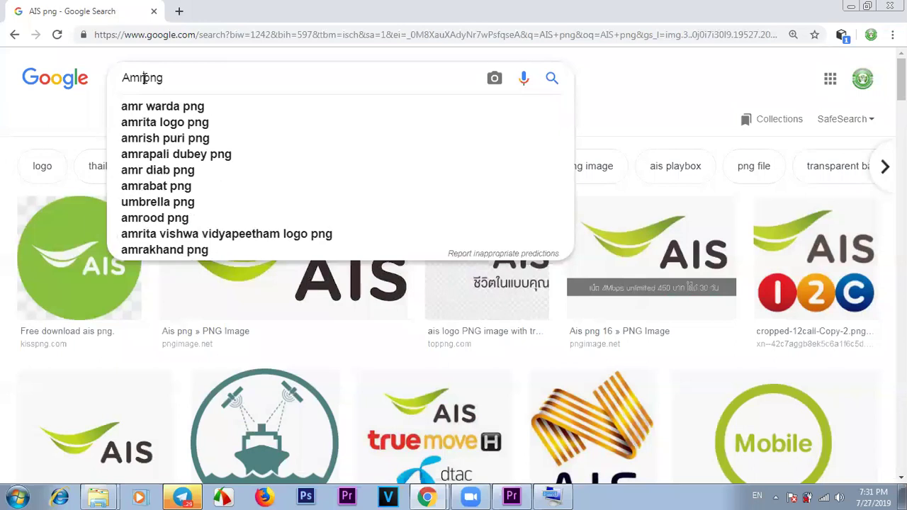
pyautogui.press('BackSpace')
pyautogui.press('BackSpace')
pyautogui.write('mer')
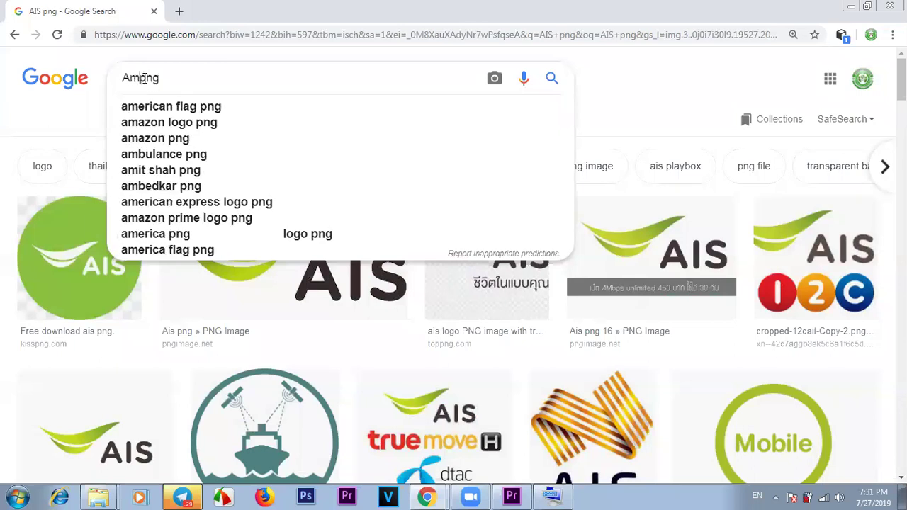
pyautogui.write('ican in')
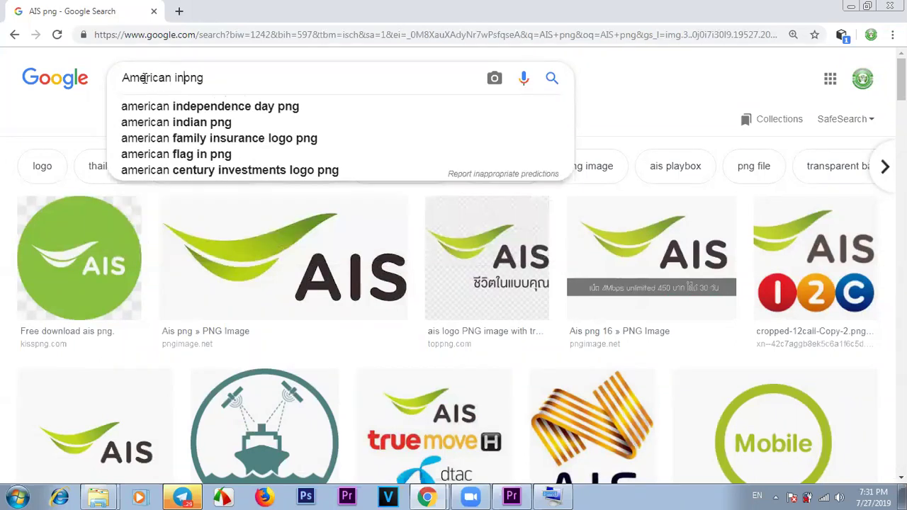
pyautogui.press('BackSpace')
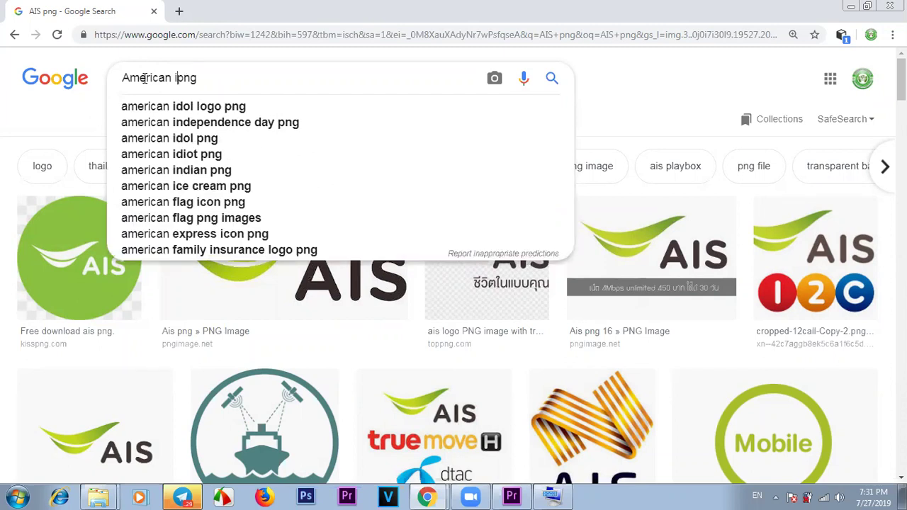
pyautogui.press('BackSpace')
pyautogui.write('tercon school')
pyautogui.press('Return')
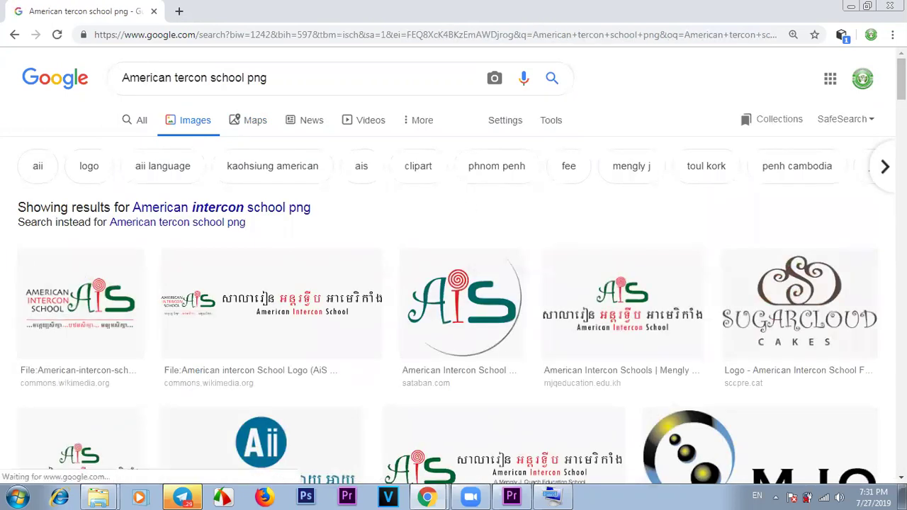
# - Browse the school image results down to the TESOL House logo and open its preview
pyautogui.scroll(-5, 453, 284)
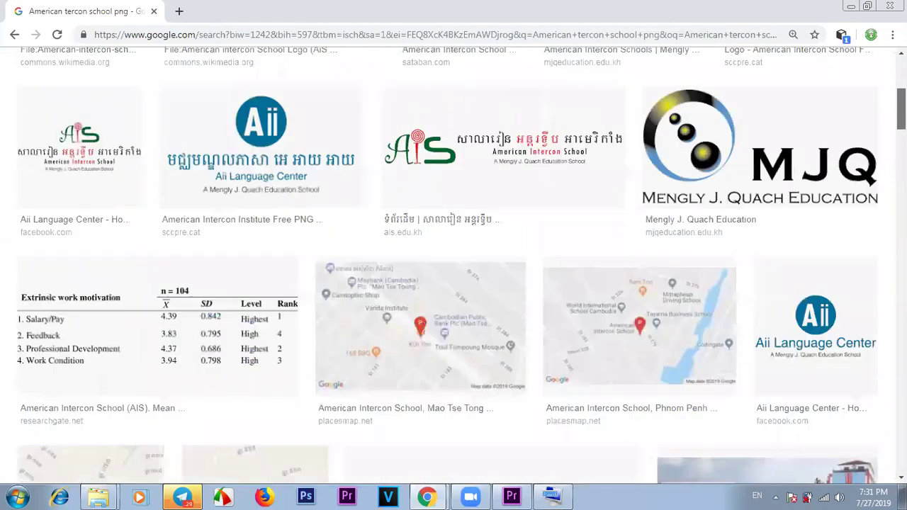
pyautogui.scroll(-10, 730, 421)
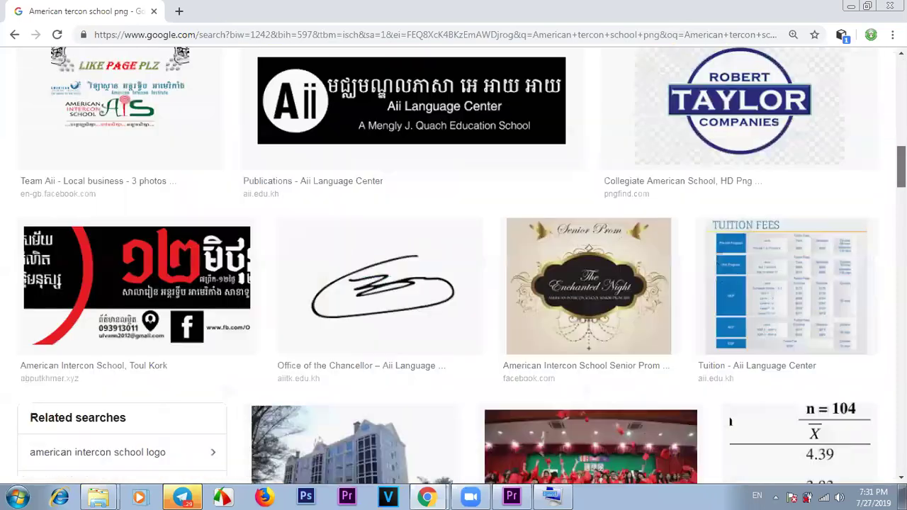
pyautogui.scroll(1, 744, 248)
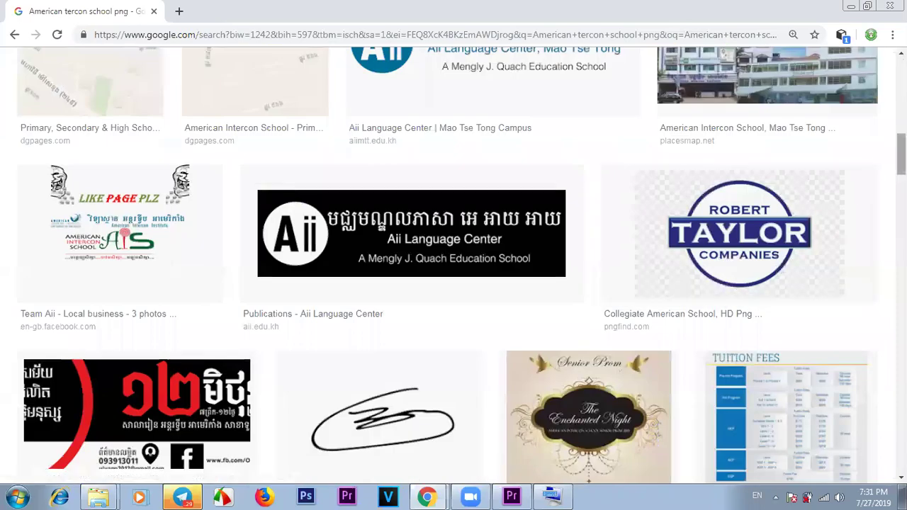
pyautogui.scroll(-4, 744, 248)
pyautogui.scroll(-1, 462, 267)
pyautogui.scroll(-3, 463, 267)
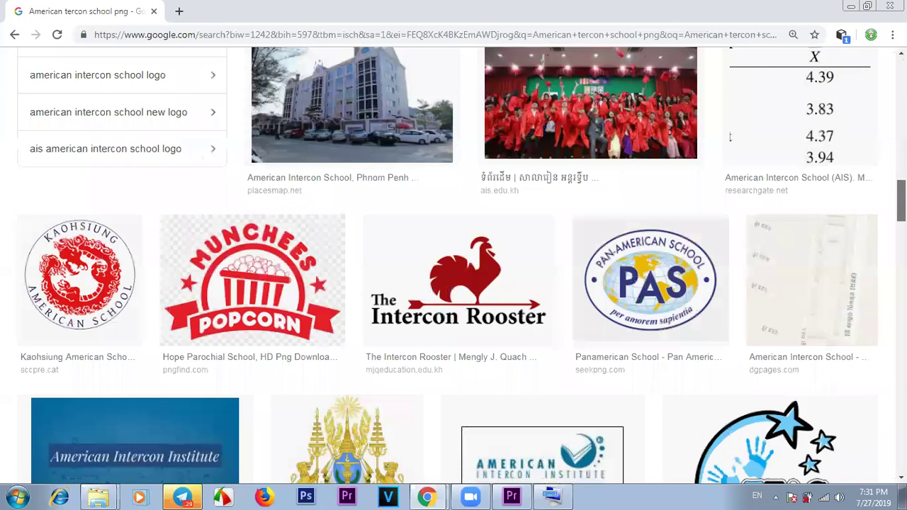
pyautogui.scroll(-7, 464, 225)
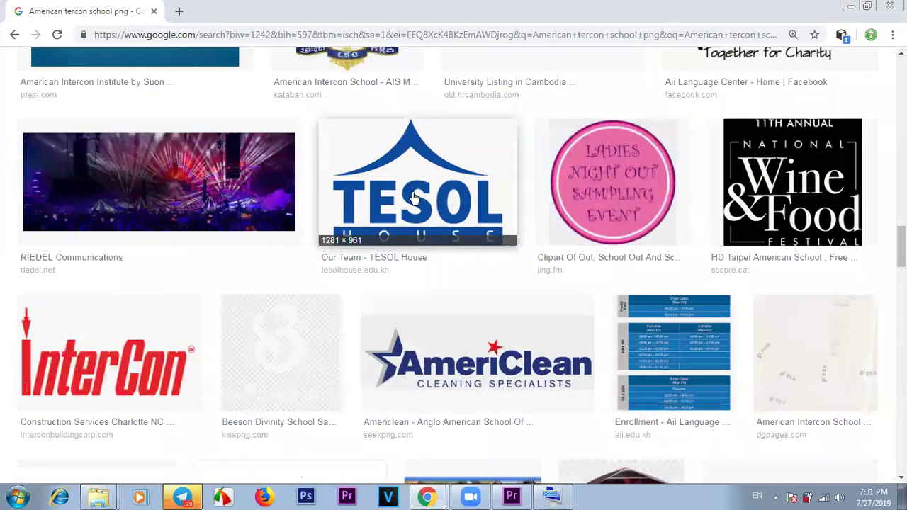
pyautogui.click(415, 197)
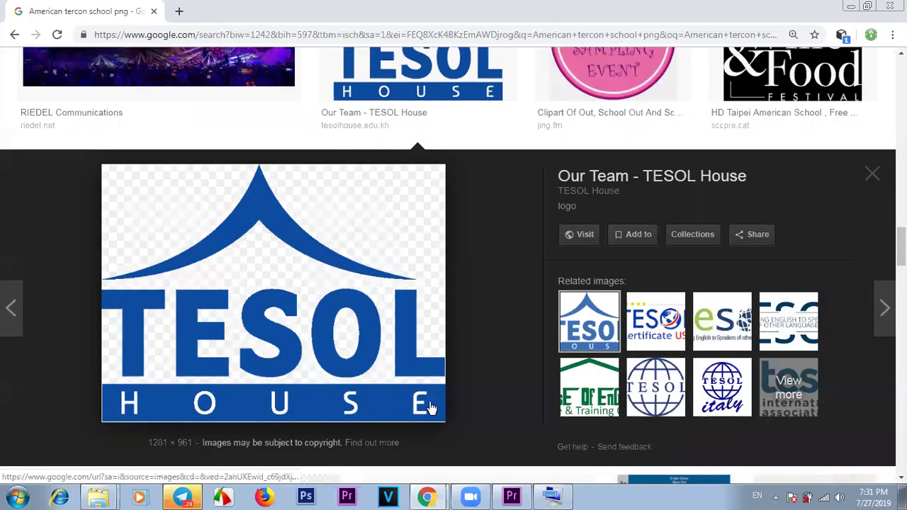
# - Save the previewed TESOL House logo to the Desktop as the PNG image TESOL-House-logo
pyautogui.click(512, 496)
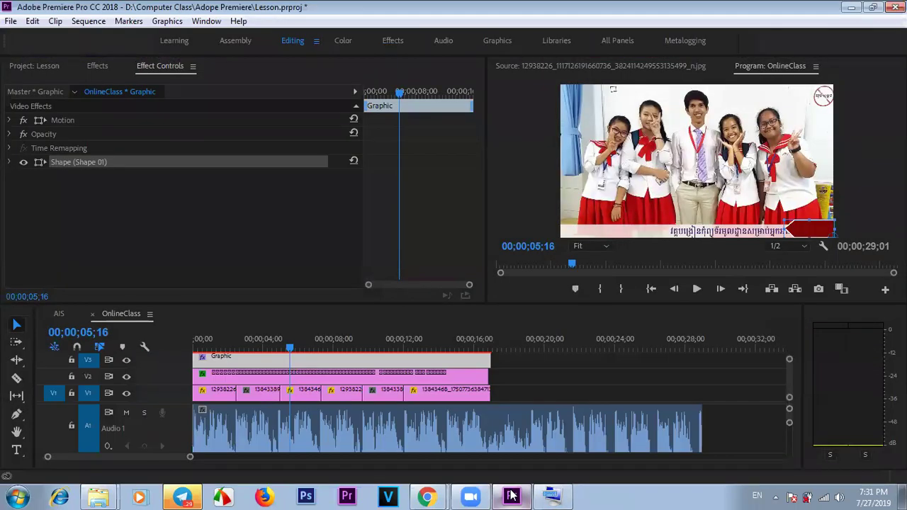
pyautogui.click(512, 496)
pyautogui.rightClick(164, 282)
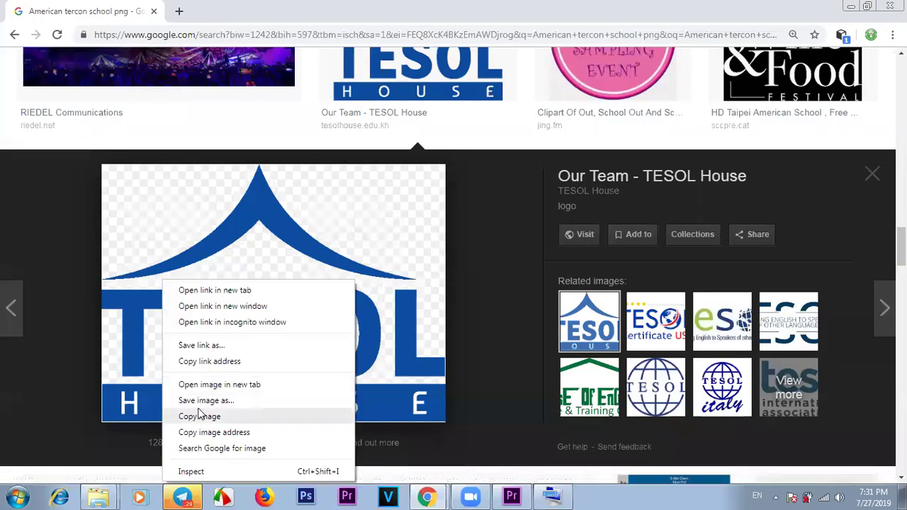
pyautogui.click(213, 402)
pyautogui.click(56, 104)
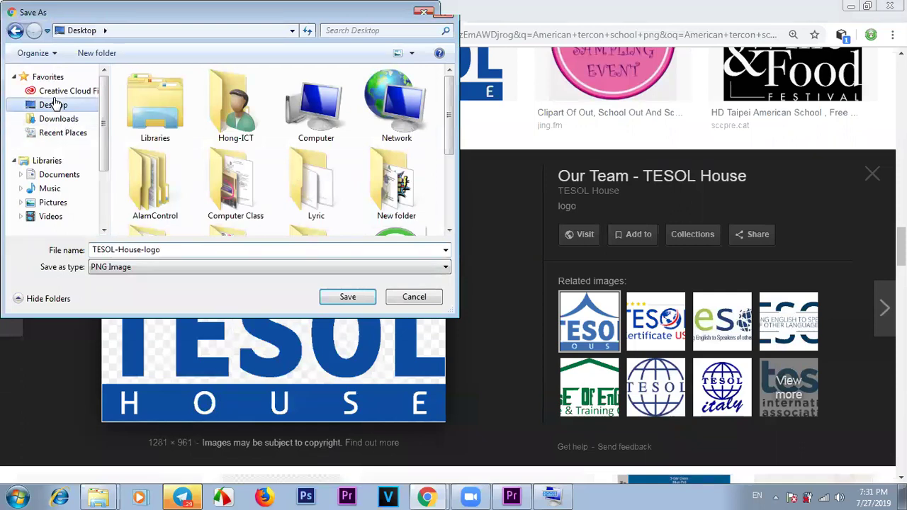
pyautogui.click(346, 297)
# - Show the downloaded TESOL-House-logo.png in its folder and import it from there into the Lesson project in Premiere Pro
pyautogui.moveTo(511, 496)
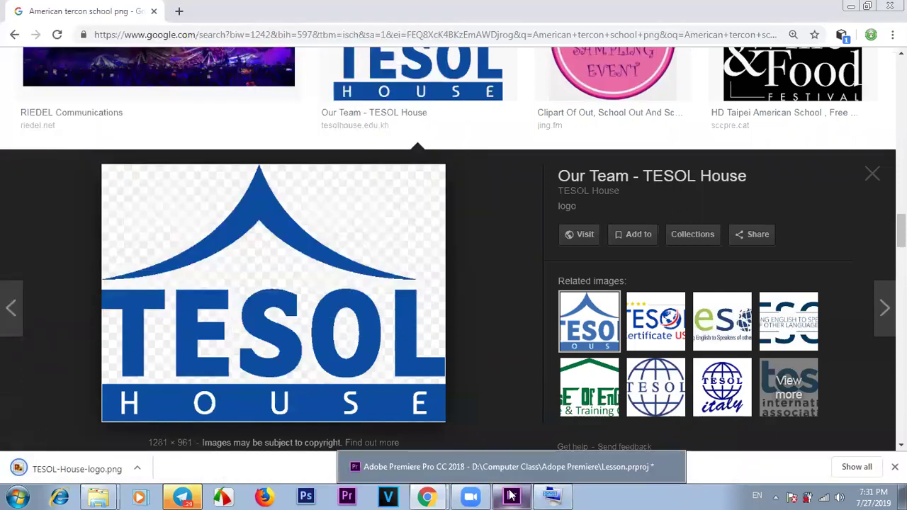
pyautogui.click(137, 468)
pyautogui.click(182, 424)
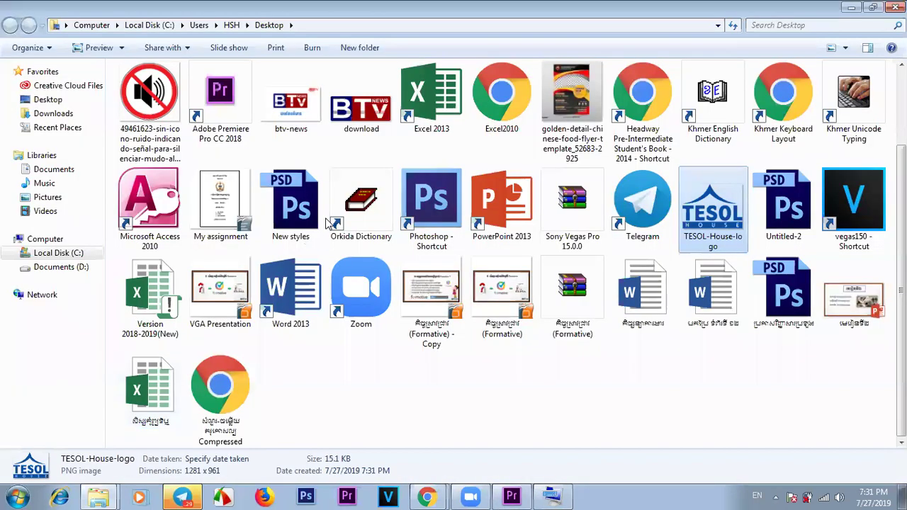
pyautogui.moveTo(731, 213); pyautogui.dragTo(253, 246)
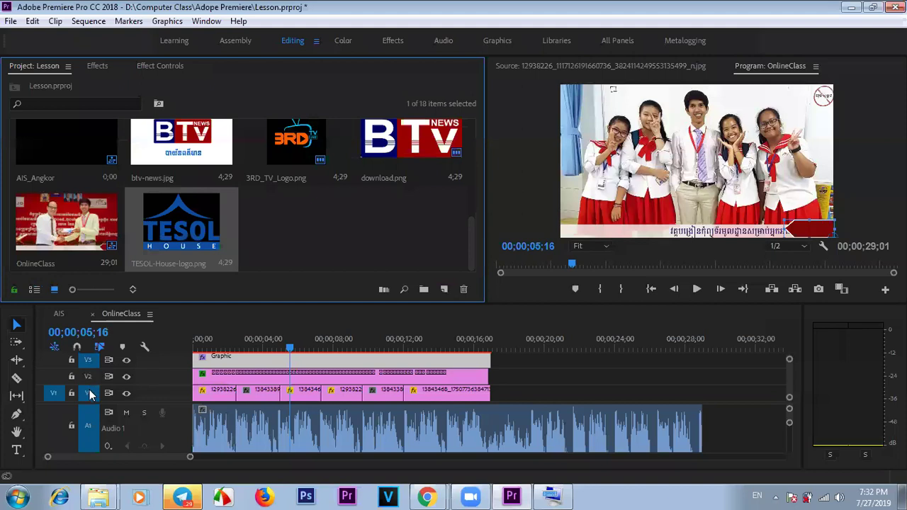
# - Give the timeline more height and preview the project's 3RD_TV_Logo.png in the Source Monitor
pyautogui.moveTo(635, 305); pyautogui.dragTo(627, 226)
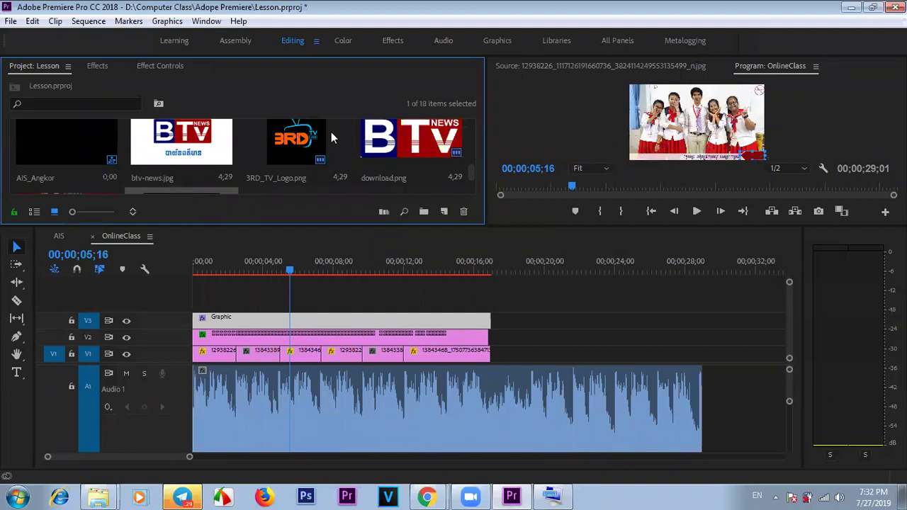
pyautogui.moveTo(470, 170)
pyautogui.mouseDown()
pyautogui.moveTo(477, 183)
pyautogui.moveTo(479, 170)
pyautogui.mouseUp()
pyautogui.click(284, 161)
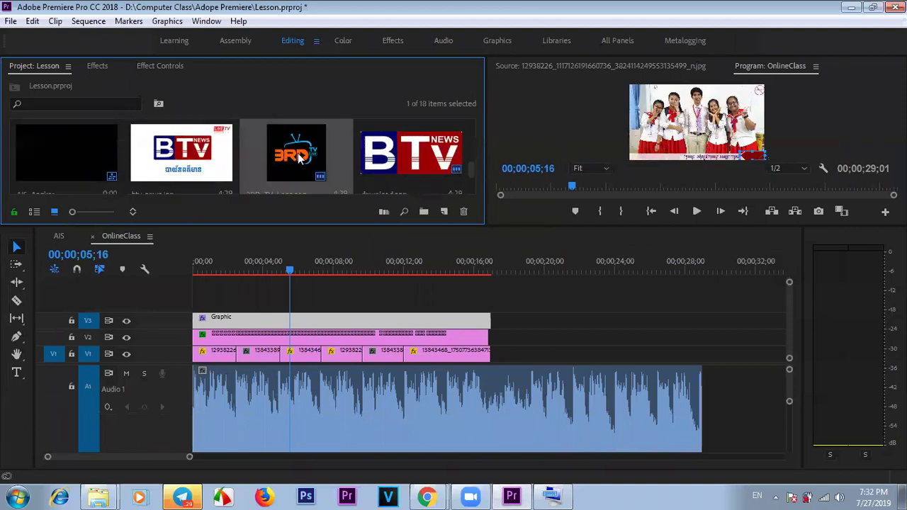
pyautogui.moveTo(469, 170)
pyautogui.mouseDown()
pyautogui.moveTo(472, 120)
pyautogui.moveTo(475, 195)
pyautogui.moveTo(472, 142)
pyautogui.moveTo(474, 159)
pyautogui.mouseUp()
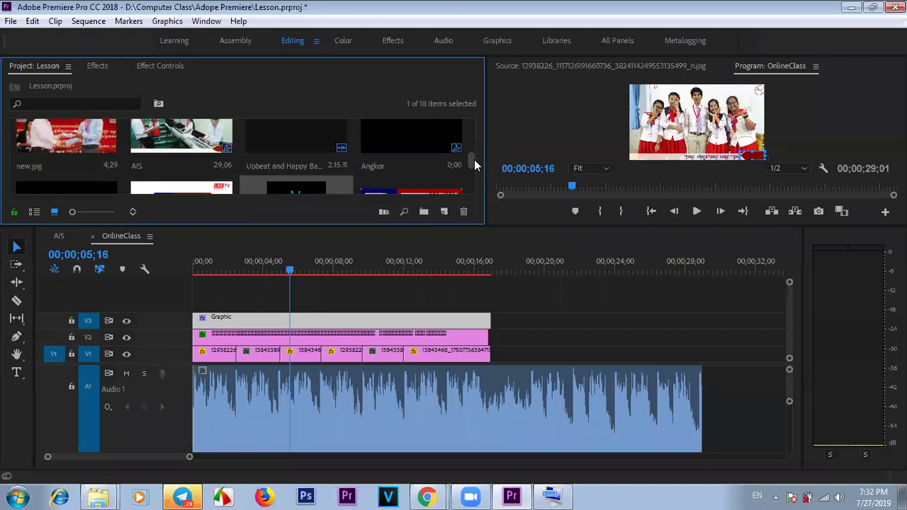
pyautogui.doubleClick(316, 190)
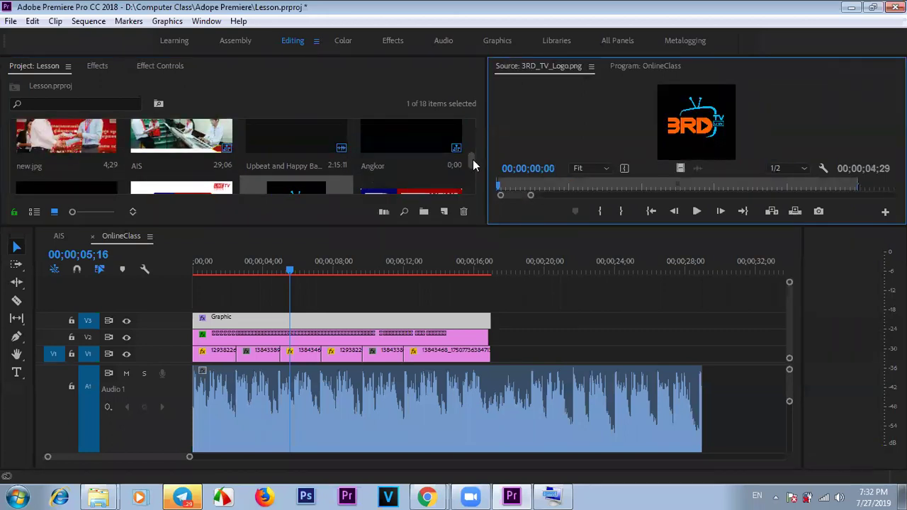
# - Place TESOL-House-logo.png on V4 at the start of the OnlineClass sequence, select it and set the playhead to 00;00;01;26
pyautogui.moveTo(473, 159); pyautogui.dragTo(477, 186)
pyautogui.moveTo(188, 207); pyautogui.dragTo(227, 308)
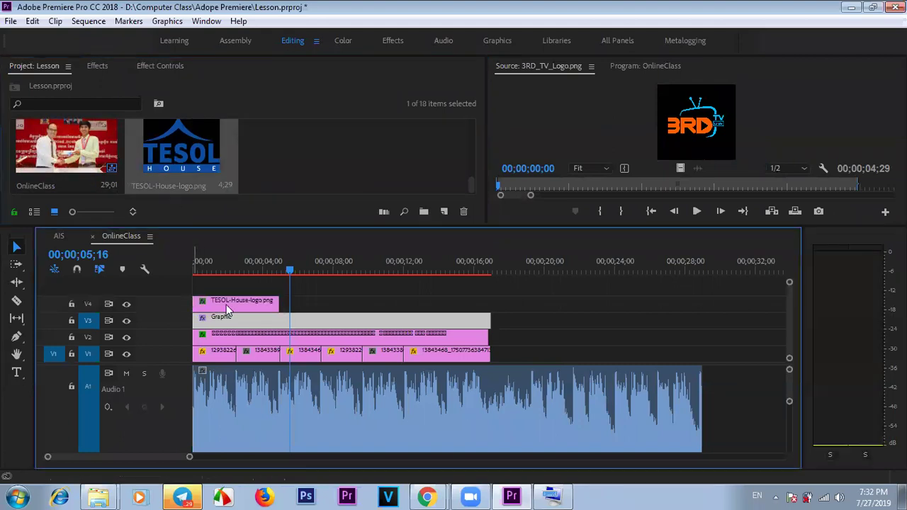
pyautogui.click(224, 303)
pyautogui.click(226, 256)
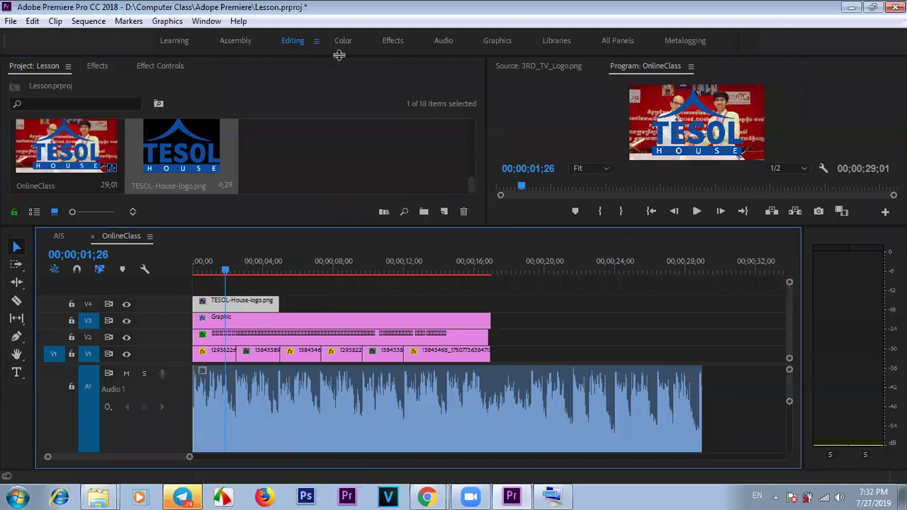
# - Shrink the TESOL logo to a small size using its Motion effect and view the Program Monitor at 75%
pyautogui.click(156, 66)
pyautogui.click(68, 121)
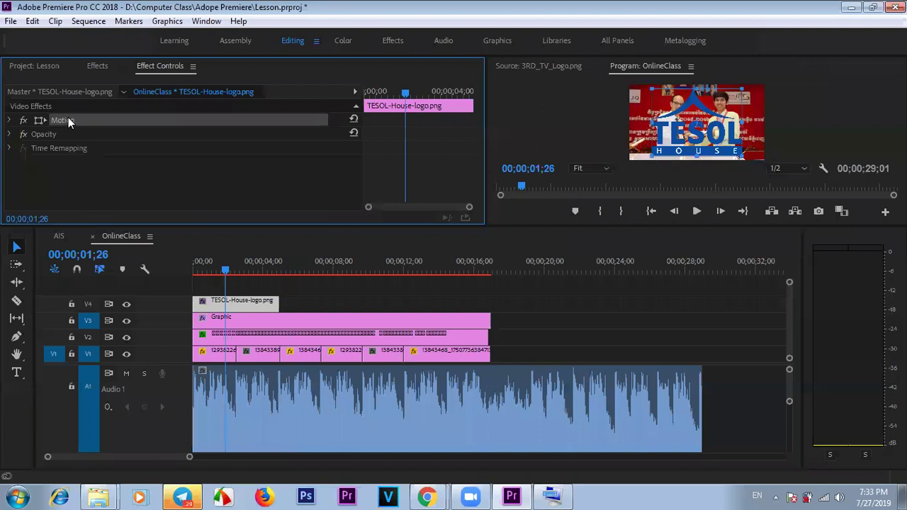
pyautogui.moveTo(652, 88); pyautogui.dragTo(684, 115)
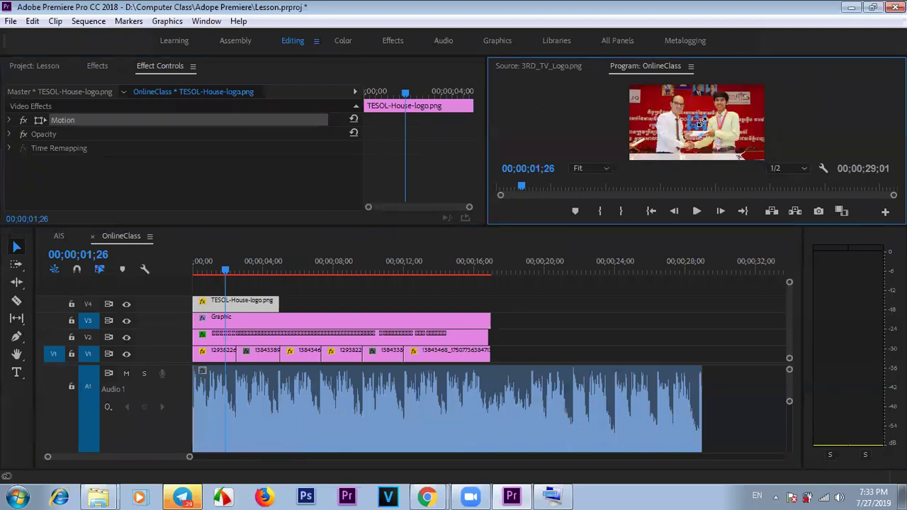
pyautogui.click(606, 168)
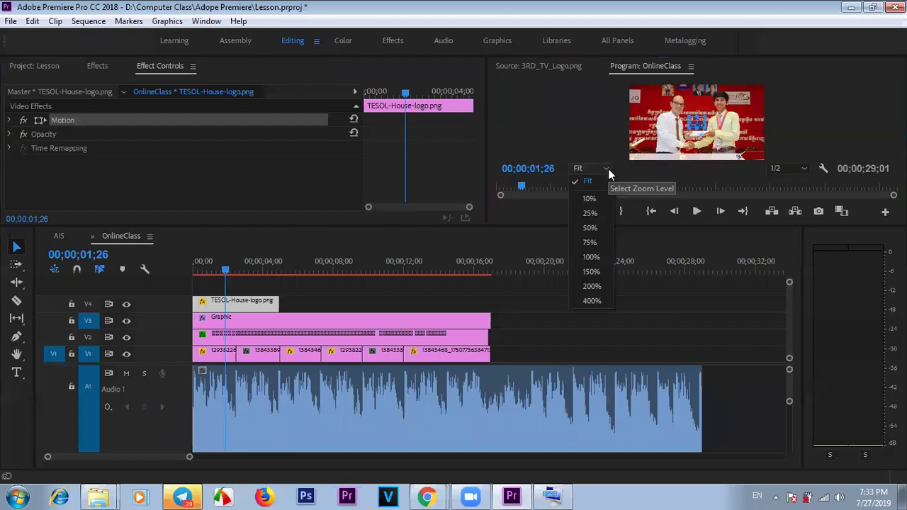
pyautogui.click(590, 243)
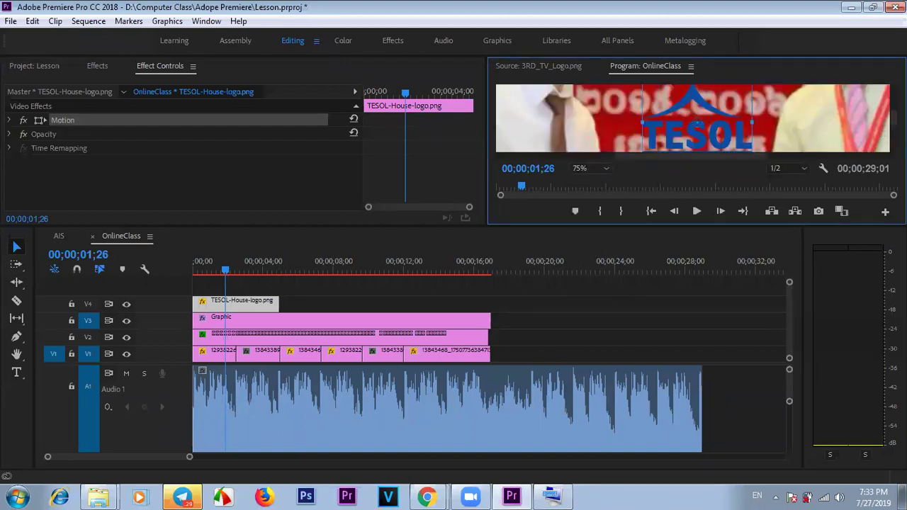
# - Enlarge the Program Monitor and move the TESOL logo down and left, beside the handshake in the frame
pyautogui.scroll(-3, 654, 174)
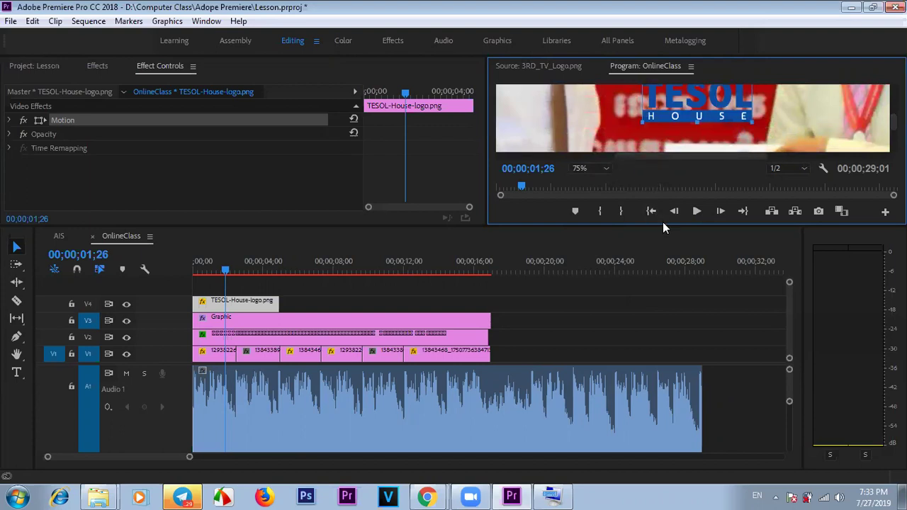
pyautogui.moveTo(663, 224); pyautogui.dragTo(658, 275)
pyautogui.moveTo(707, 112); pyautogui.dragTo(652, 179)
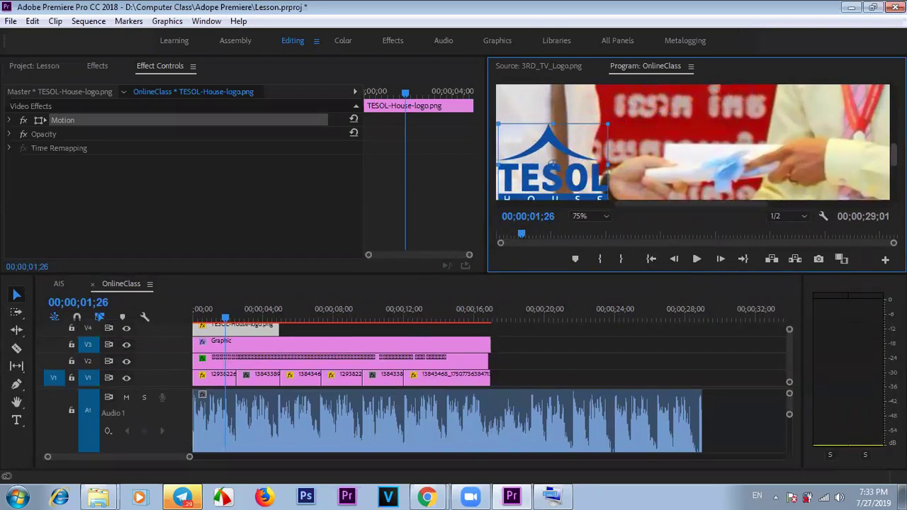
pyautogui.scroll(-3, 697, 142)
pyautogui.scroll(5, 616, 132)
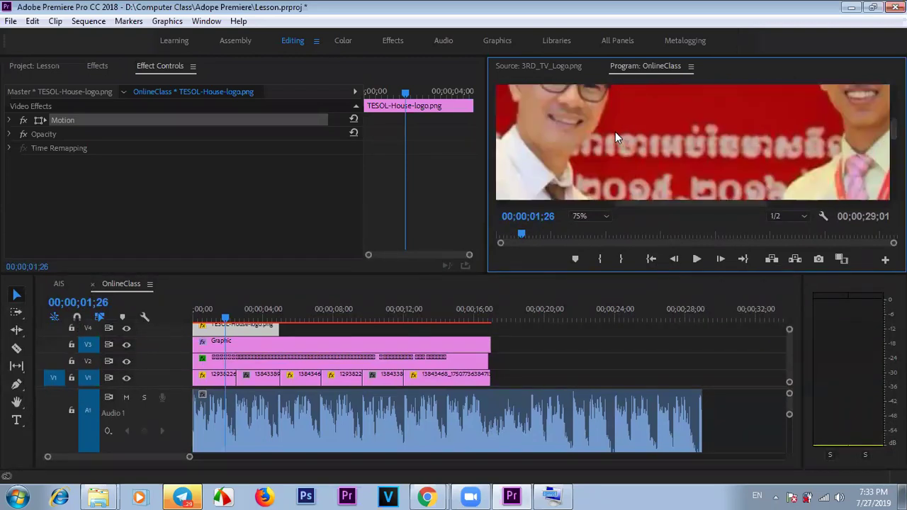
pyautogui.scroll(-4, 616, 132)
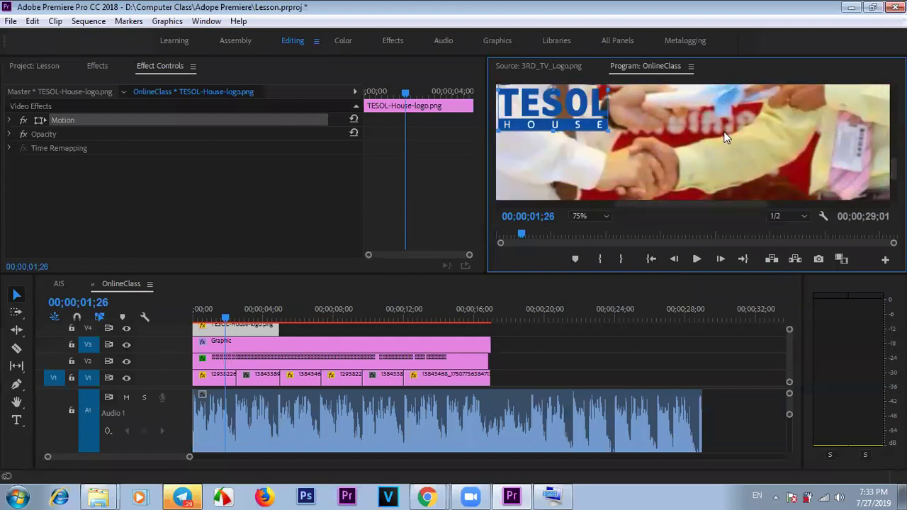
pyautogui.scroll(3, 615, 132)
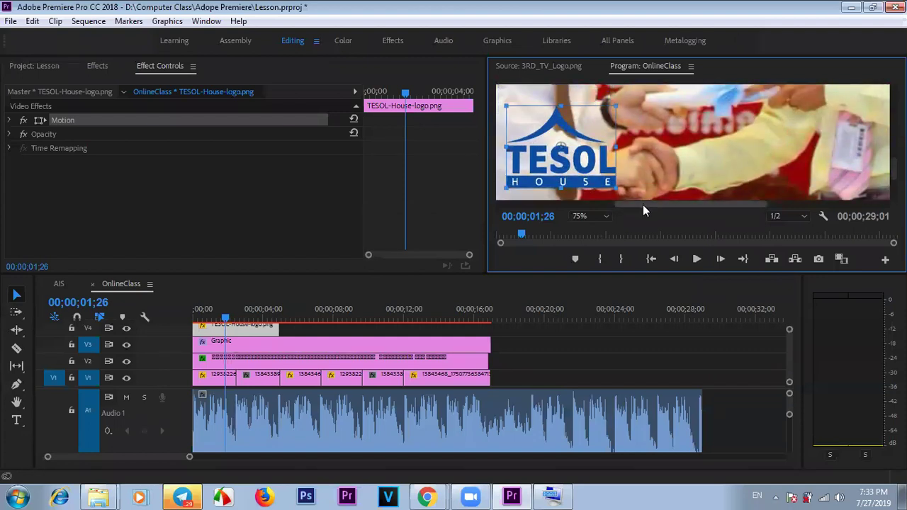
pyautogui.moveTo(643, 205); pyautogui.dragTo(577, 211)
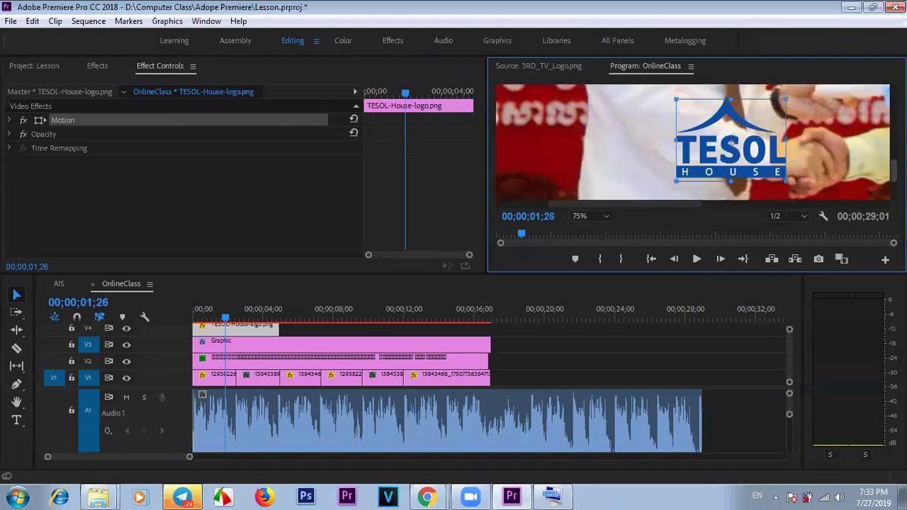
# - Resize the TESOL logo and place it in the video's lower-left corner over the white strip, with the Program Monitor back at Fit
pyautogui.scroll(-4, 760, 120)
pyautogui.moveTo(756, 107); pyautogui.dragTo(694, 166)
pyautogui.moveTo(613, 93); pyautogui.dragTo(639, 112)
pyautogui.moveTo(629, 205); pyautogui.dragTo(577, 206)
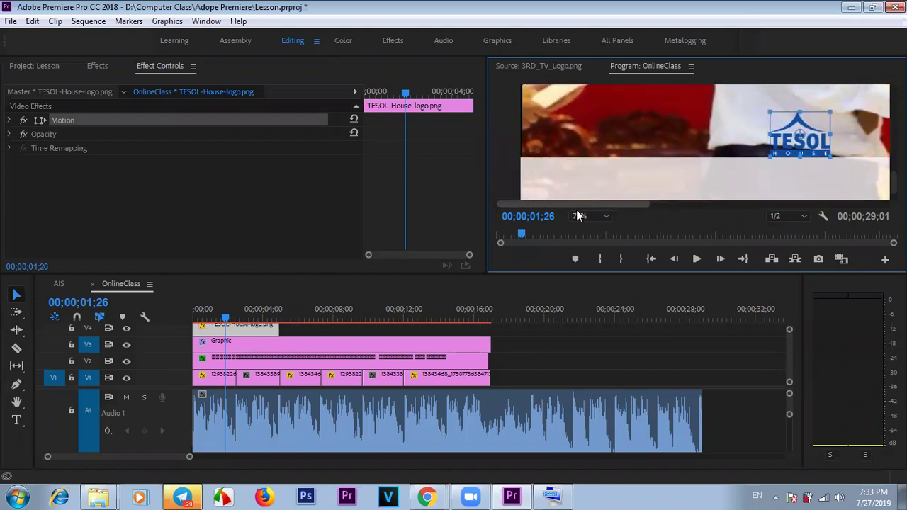
pyautogui.moveTo(801, 126); pyautogui.dragTo(521, 137)
pyautogui.moveTo(605, 168)
pyautogui.mouseDown()
pyautogui.moveTo(604, 150)
pyautogui.moveTo(605, 168)
pyautogui.mouseUp()
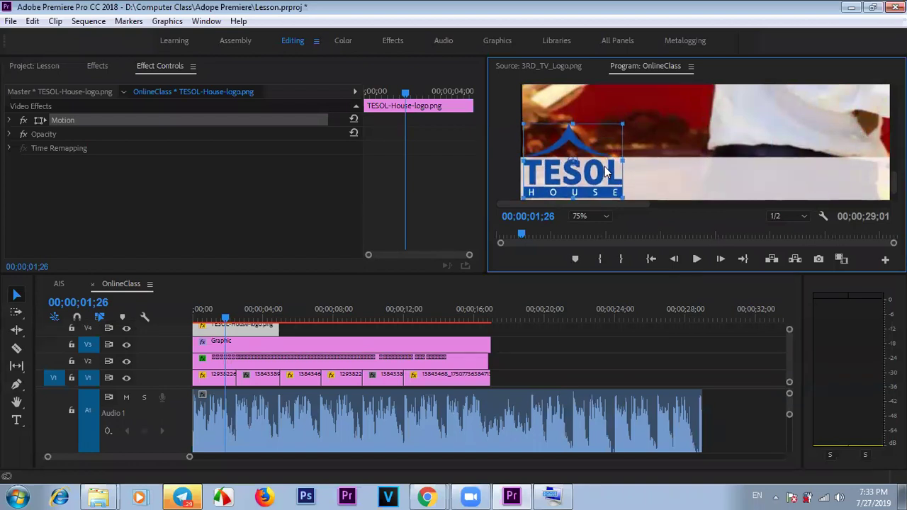
pyautogui.click(672, 170)
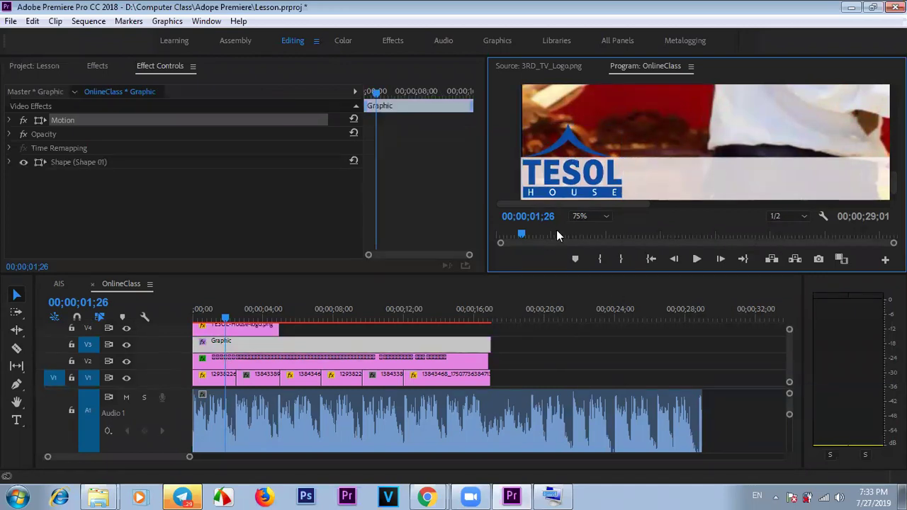
pyautogui.click(599, 216)
pyautogui.click(591, 229)
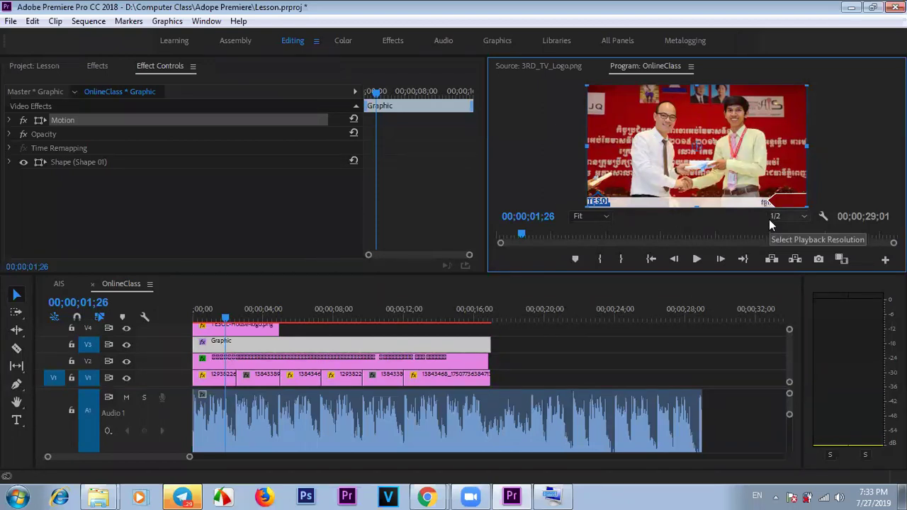
pyautogui.click(521, 349)
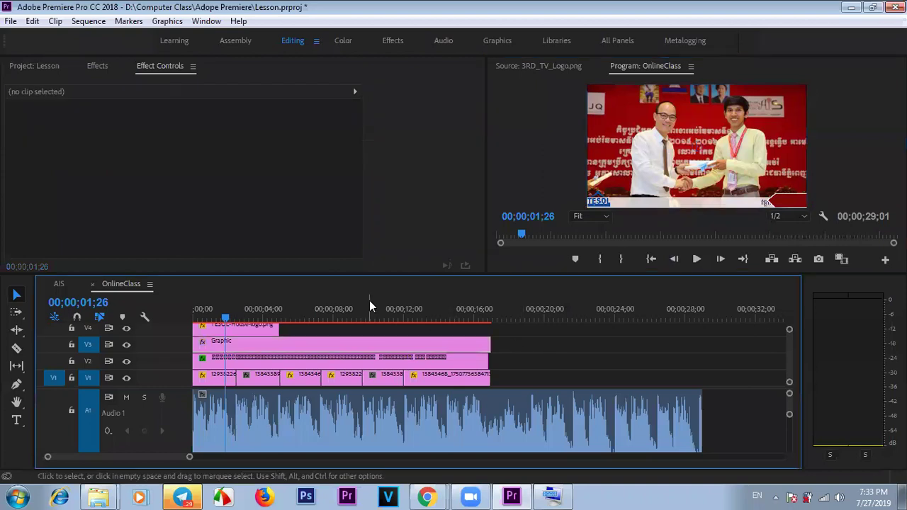
# - Set the playhead to 00;00;08;23 and extend the TESOL-House-logo.png clip on V4 to the end of the video images
pyautogui.click(345, 309)
pyautogui.click(272, 329)
pyautogui.moveTo(273, 329); pyautogui.dragTo(489, 327)
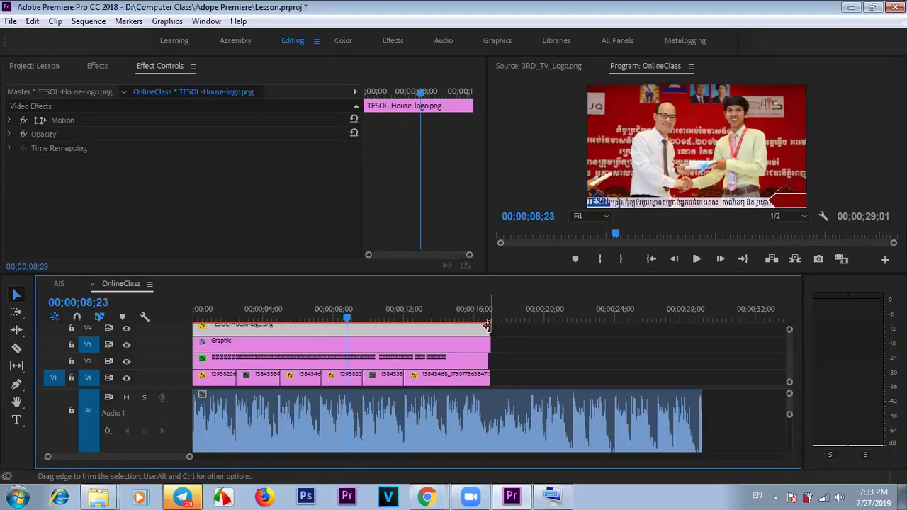
pyautogui.click(588, 325)
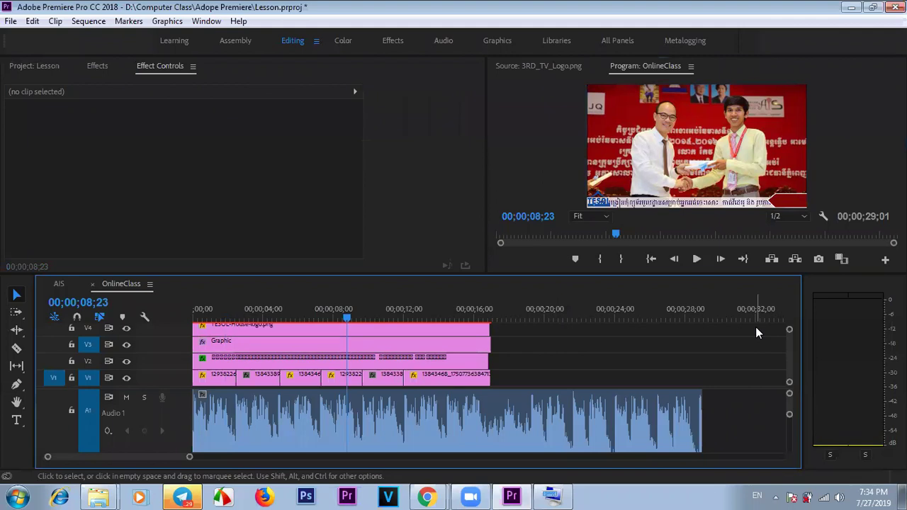
# - Select the scrolling text graphic on V2, expand its Text properties and enlarge the Program Monitor
pyautogui.click(248, 344)
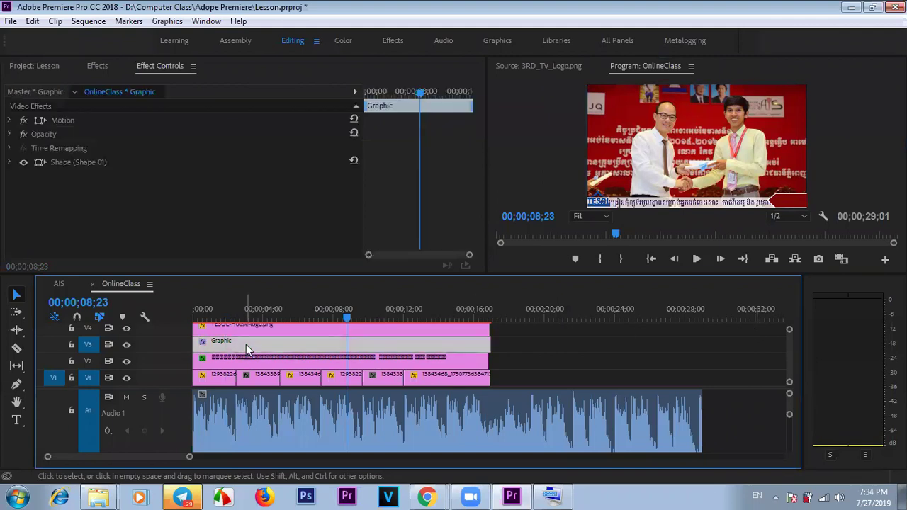
pyautogui.click(297, 329)
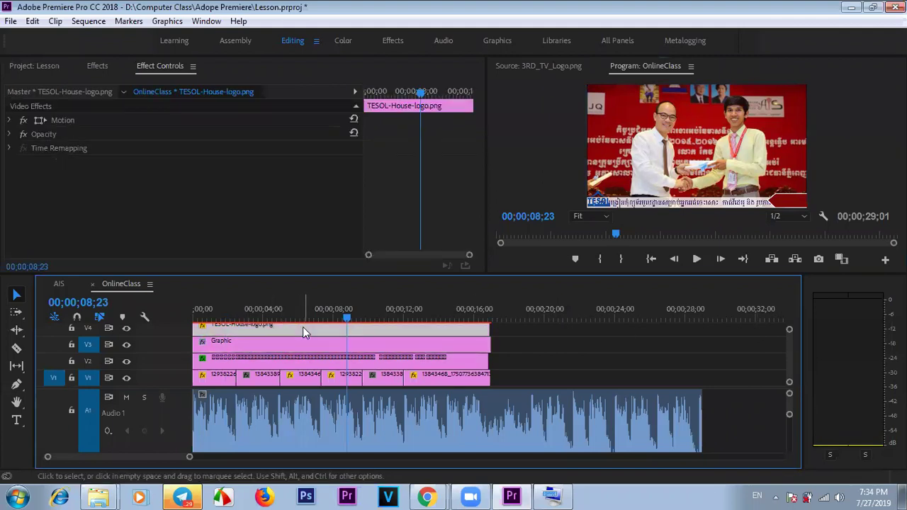
pyautogui.click(259, 359)
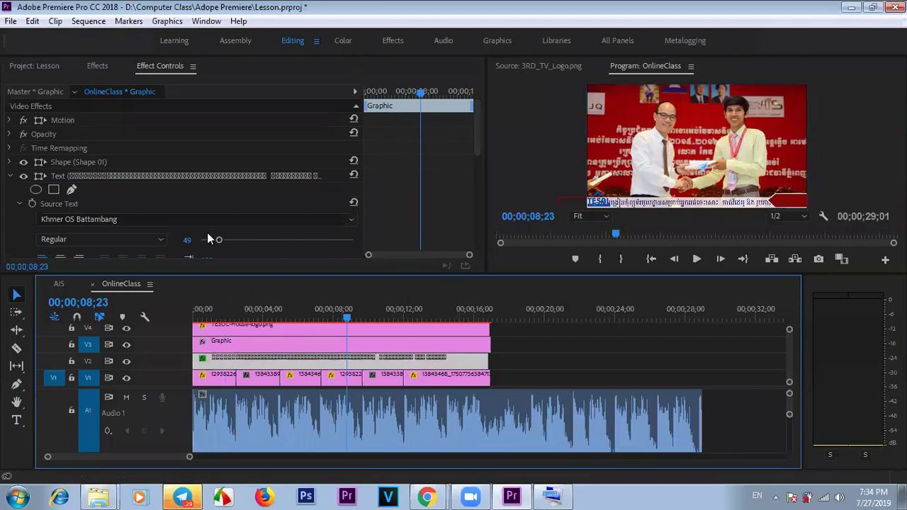
pyautogui.moveTo(478, 138); pyautogui.dragTo(477, 144)
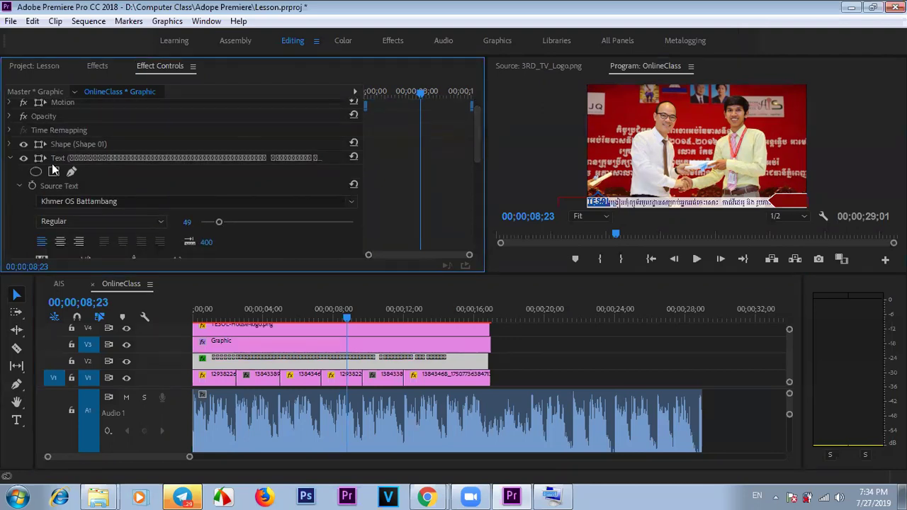
pyautogui.click(10, 158)
pyautogui.click(137, 176)
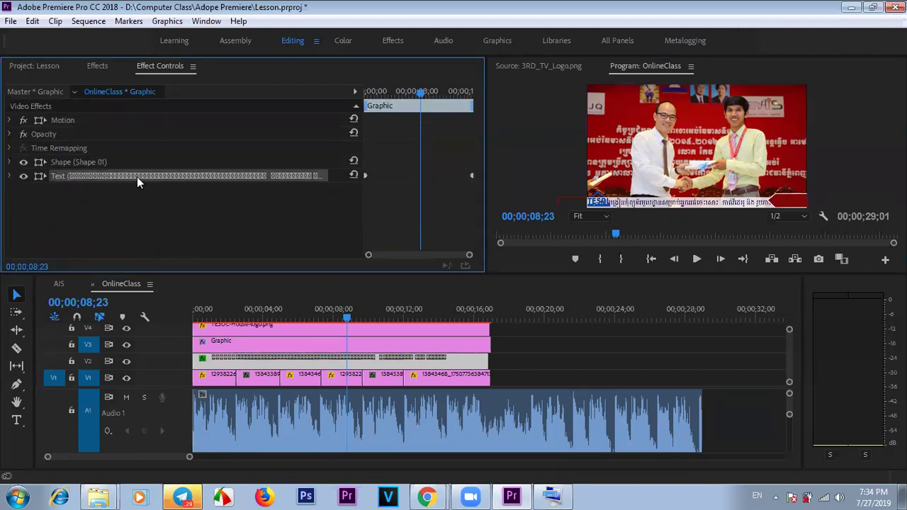
pyautogui.click(9, 176)
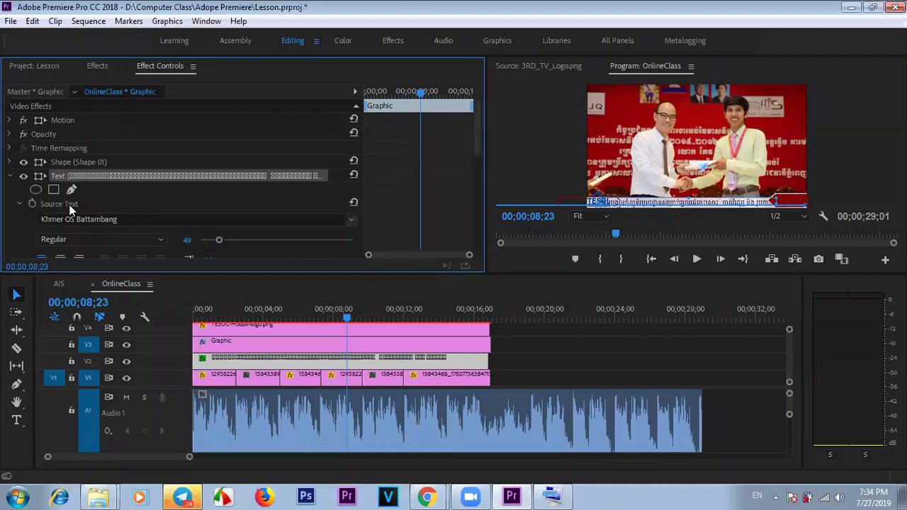
pyautogui.moveTo(474, 134); pyautogui.dragTo(480, 150)
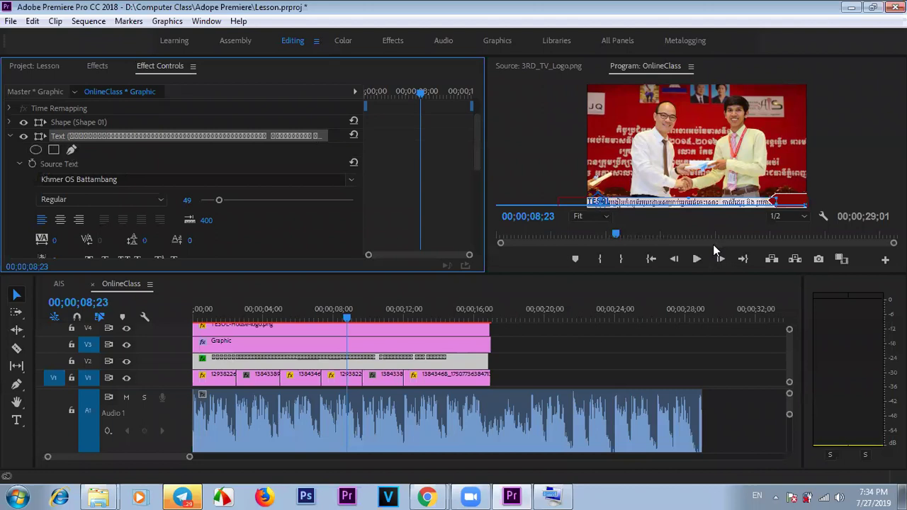
pyautogui.moveTo(697, 274); pyautogui.dragTo(703, 330)
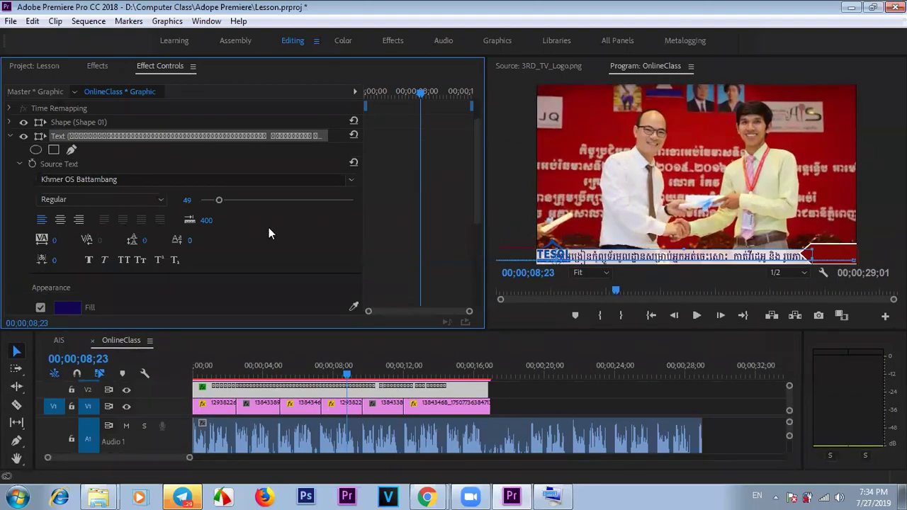
# - Add a rectangular mask to the V2 text layer and widen it across most of the frame
pyautogui.click(53, 150)
pyautogui.moveTo(699, 172); pyautogui.dragTo(630, 191)
pyautogui.moveTo(659, 224); pyautogui.dragTo(792, 239)
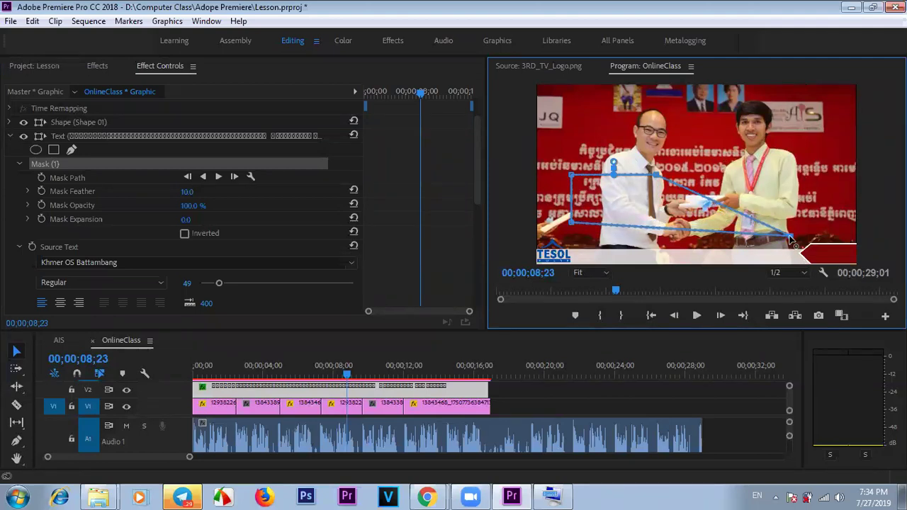
pyautogui.moveTo(658, 177); pyautogui.dragTo(788, 175)
pyautogui.moveTo(791, 234); pyautogui.dragTo(790, 225)
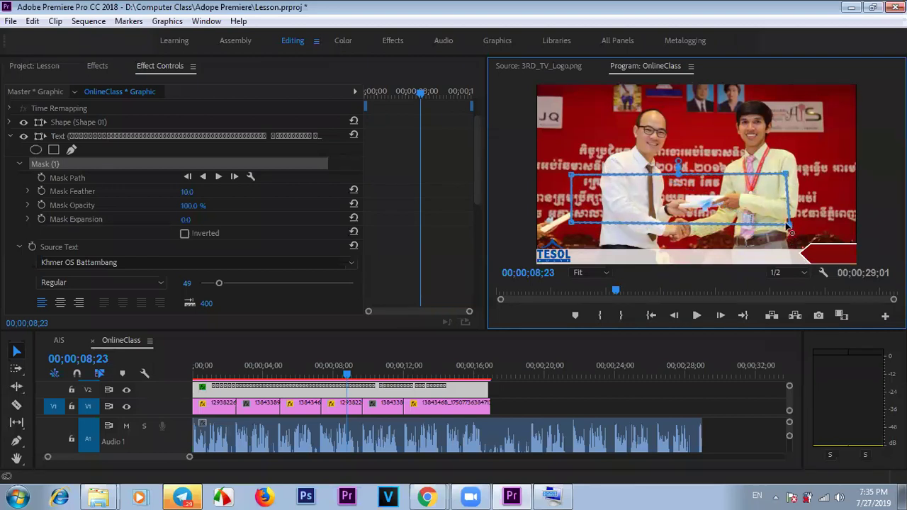
# - Move the text mask down over the white strip and slant its sides between the TESOL logo and the red arrow
pyautogui.moveTo(752, 202); pyautogui.dragTo(753, 246)
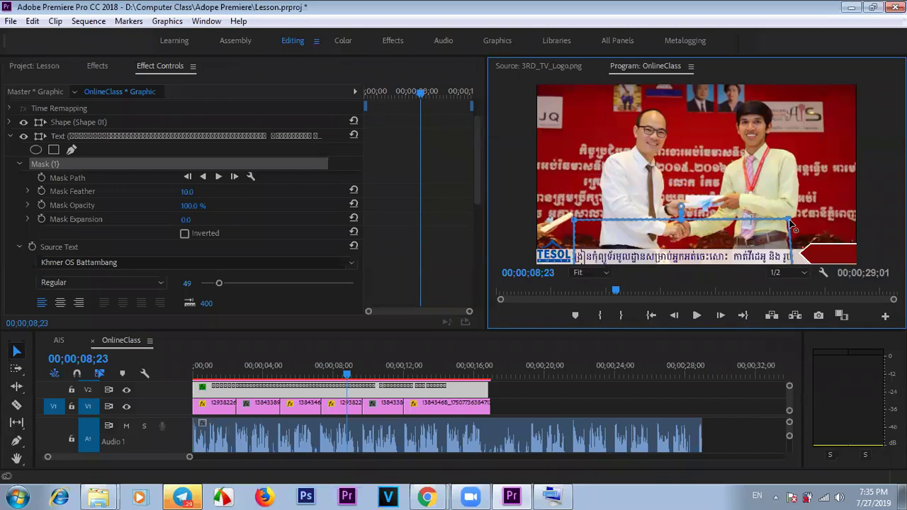
pyautogui.moveTo(790, 221); pyautogui.dragTo(808, 220)
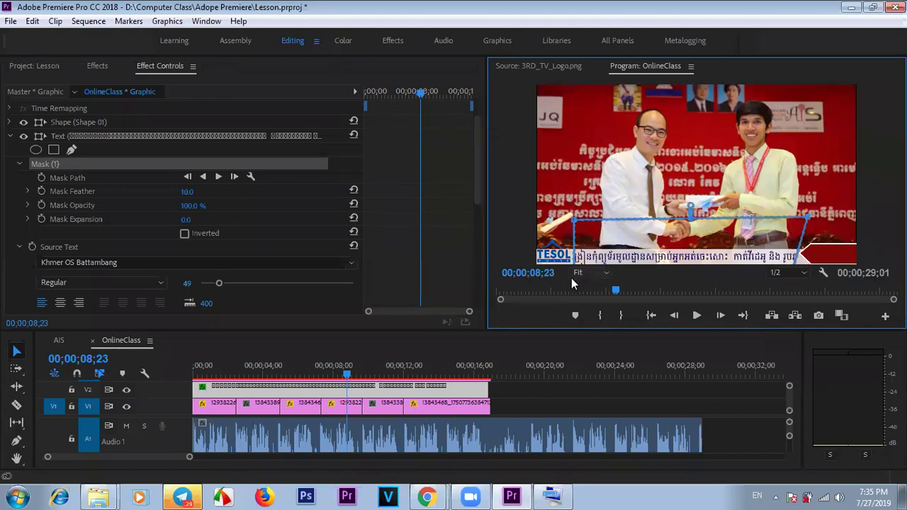
pyautogui.moveTo(580, 222); pyautogui.dragTo(587, 222)
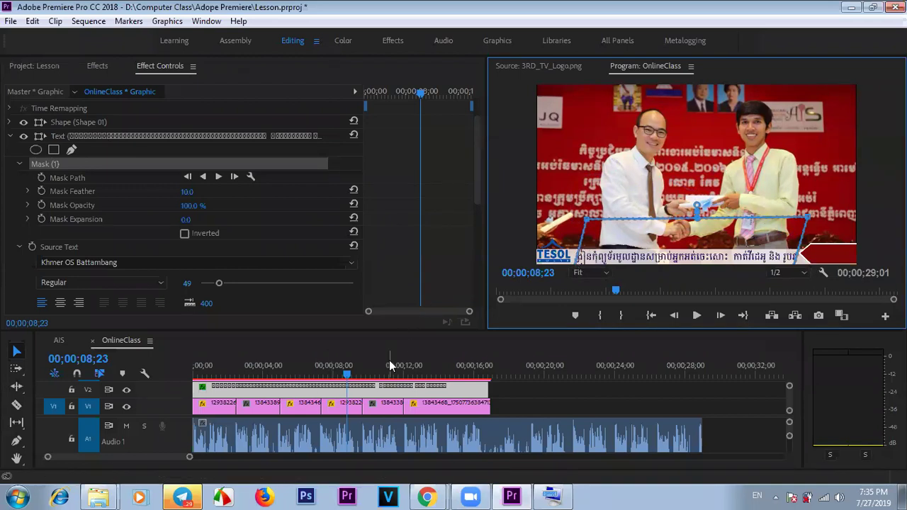
# - Play the sequence from 00;00;00;05 to check the masked scrolling text, and return the playhead to 00;00;05;12
pyautogui.click(198, 366)
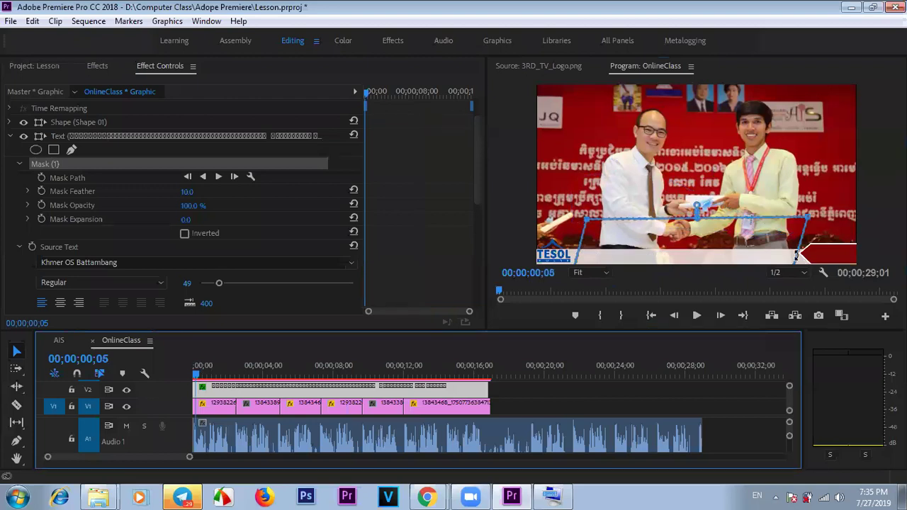
pyautogui.click(700, 316)
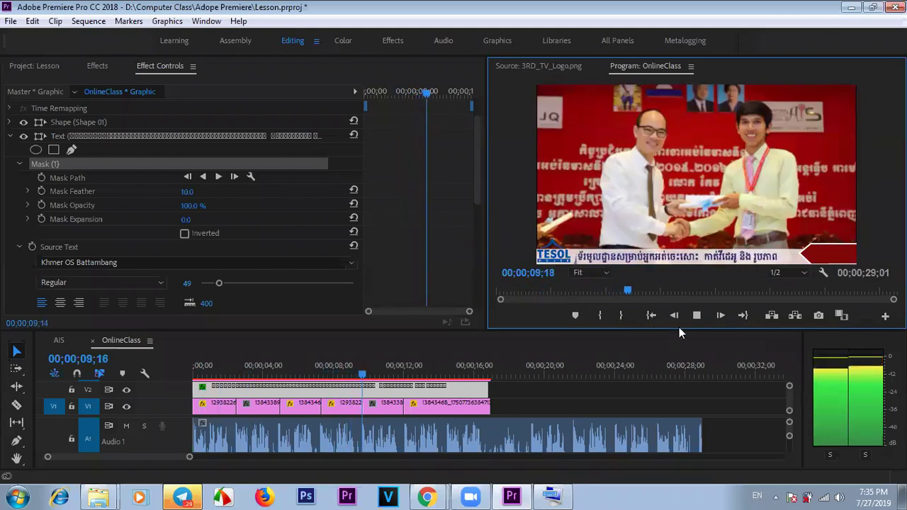
pyautogui.click(698, 316)
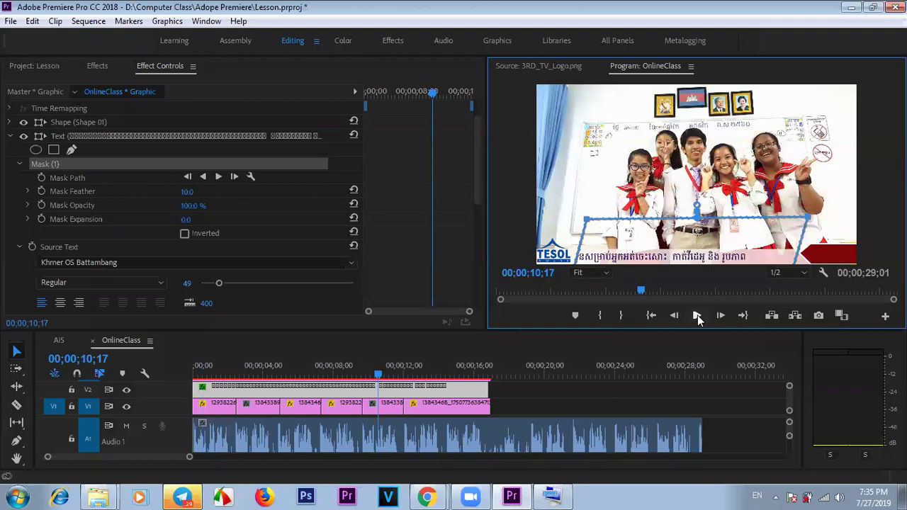
pyautogui.click(290, 377)
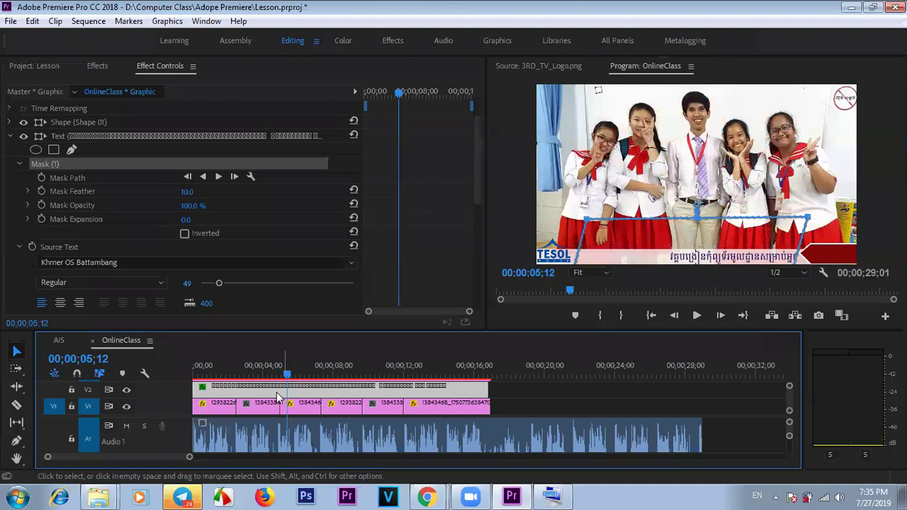
# - Clear Mask (1) from the text layer, preview the unmasked text from 00;00;00;19, and undo the removal
pyautogui.click(21, 164)
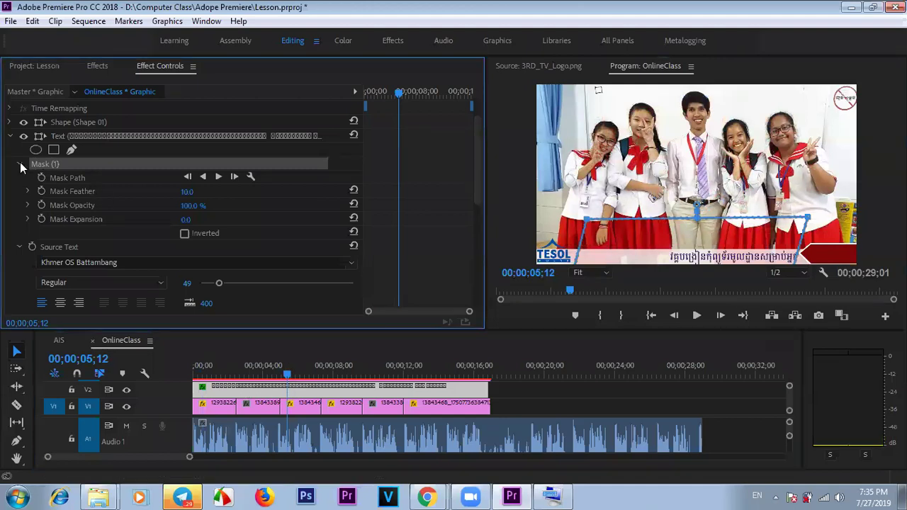
pyautogui.click(20, 164)
pyautogui.rightClick(85, 164)
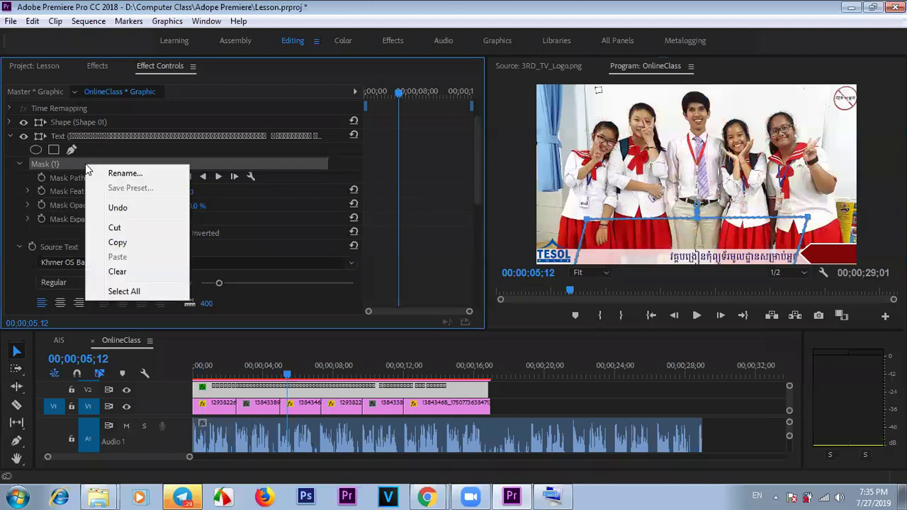
pyautogui.click(117, 271)
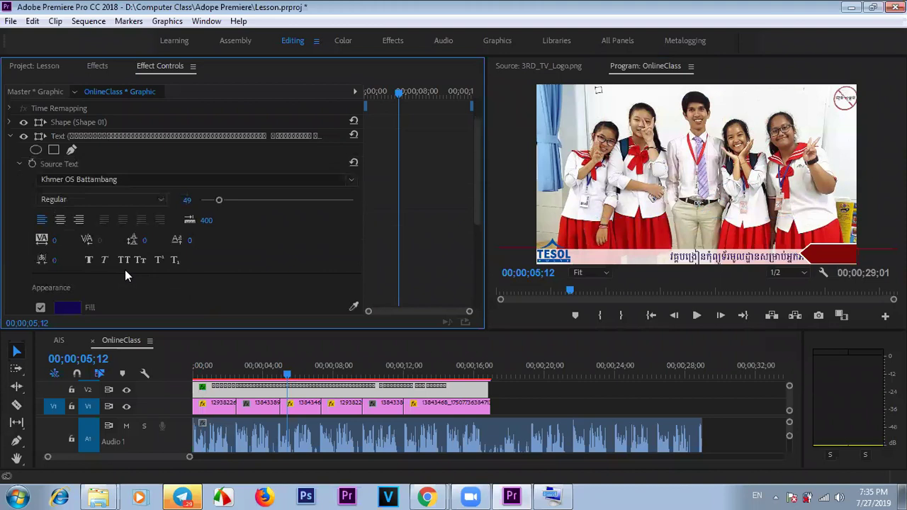
pyautogui.click(204, 367)
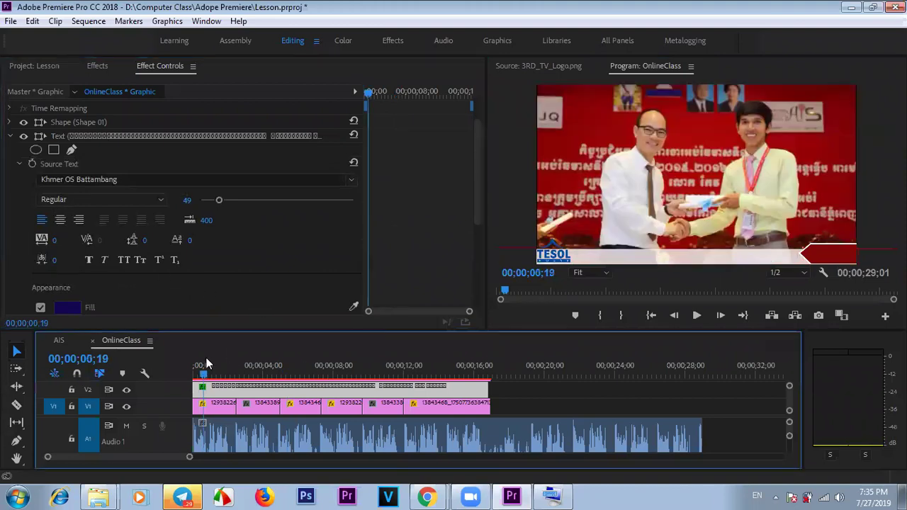
pyautogui.click(695, 315)
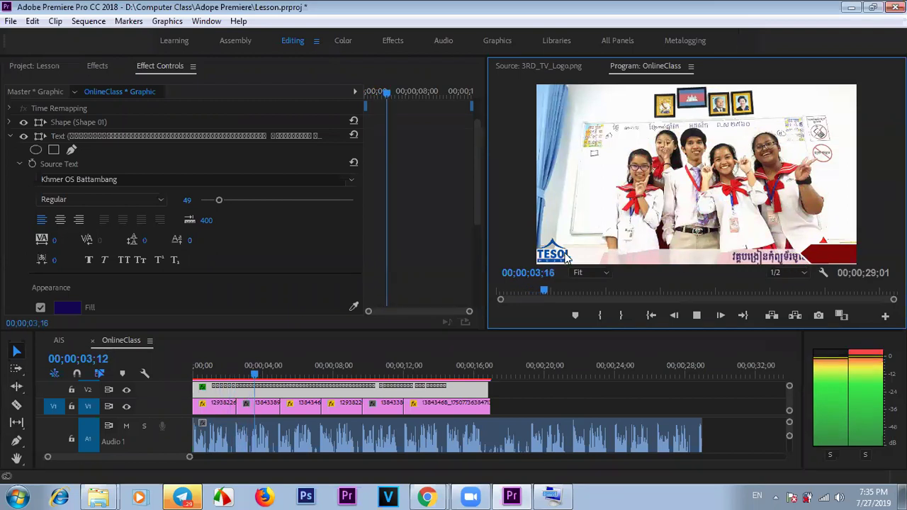
pyautogui.click(696, 317)
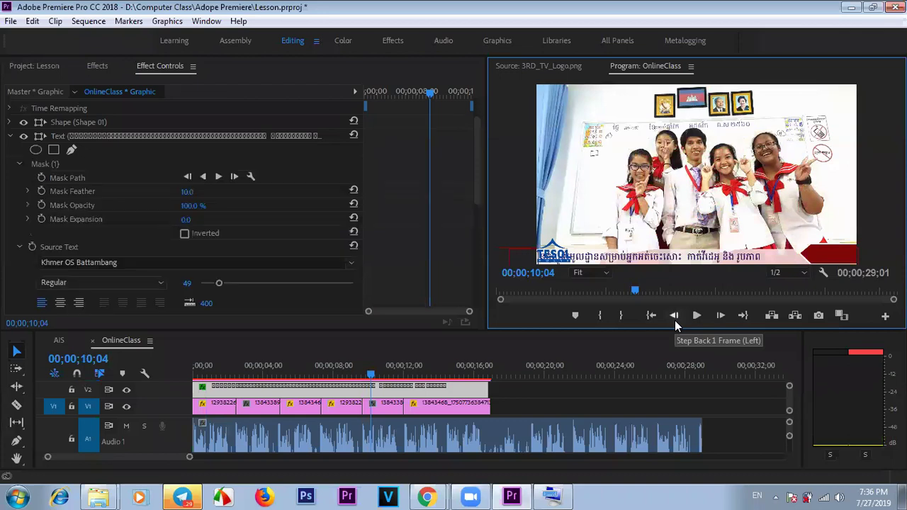
pyautogui.click(89, 163)
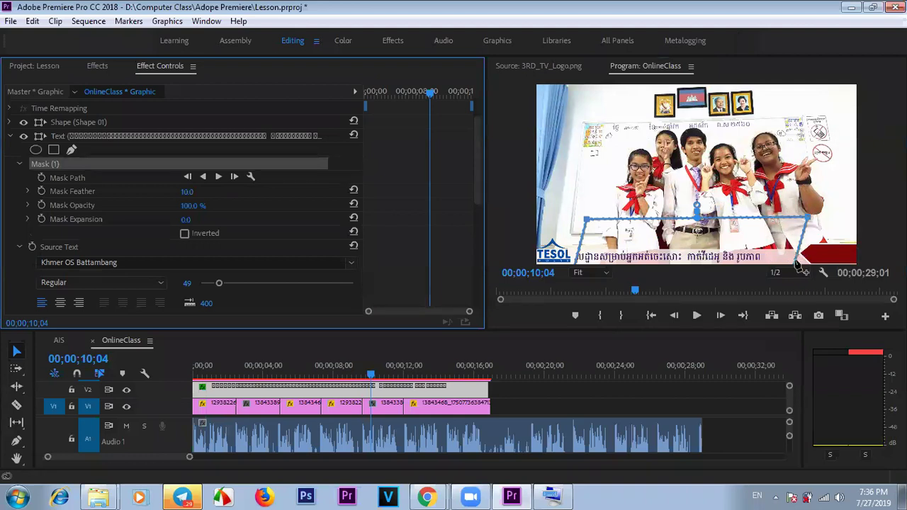
# - Set the playhead to 00;00;00;25, give the timeline more height and place download.png on V5 at the sequence start
pyautogui.click(209, 360)
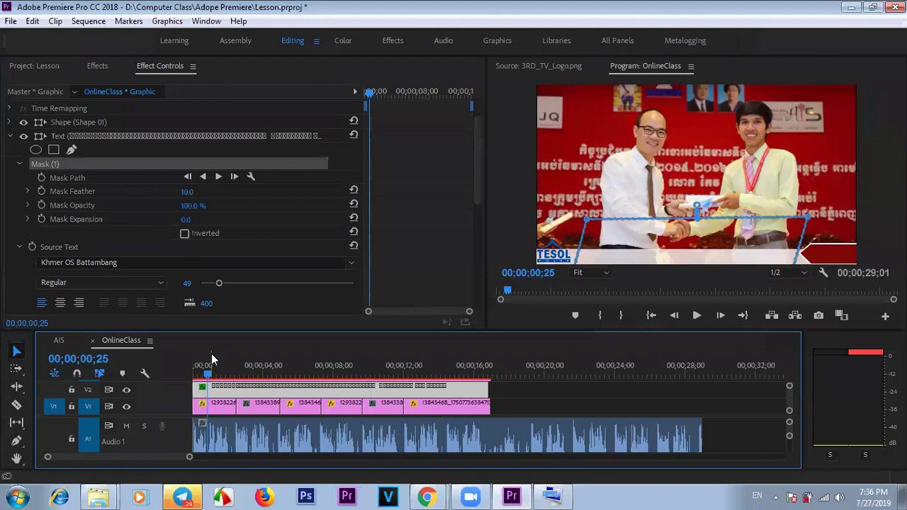
pyautogui.click(49, 66)
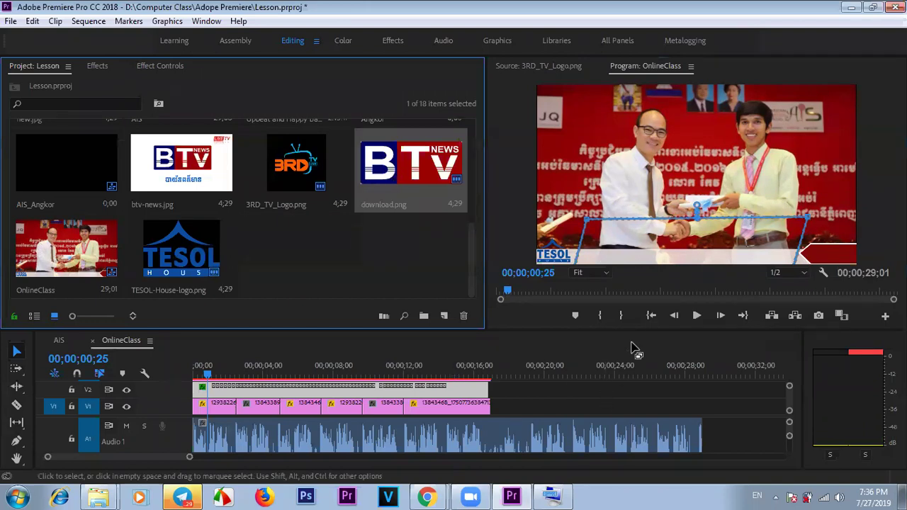
pyautogui.moveTo(633, 330); pyautogui.dragTo(610, 222)
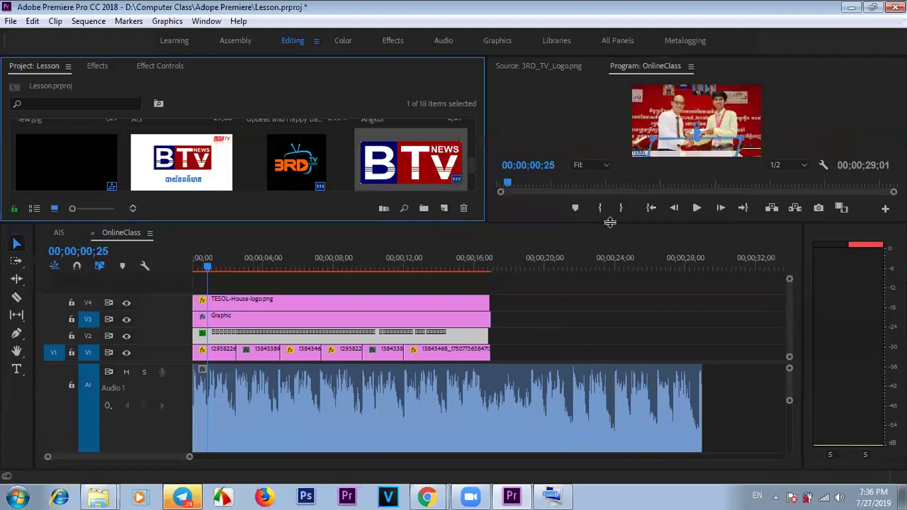
pyautogui.moveTo(401, 163); pyautogui.dragTo(195, 286)
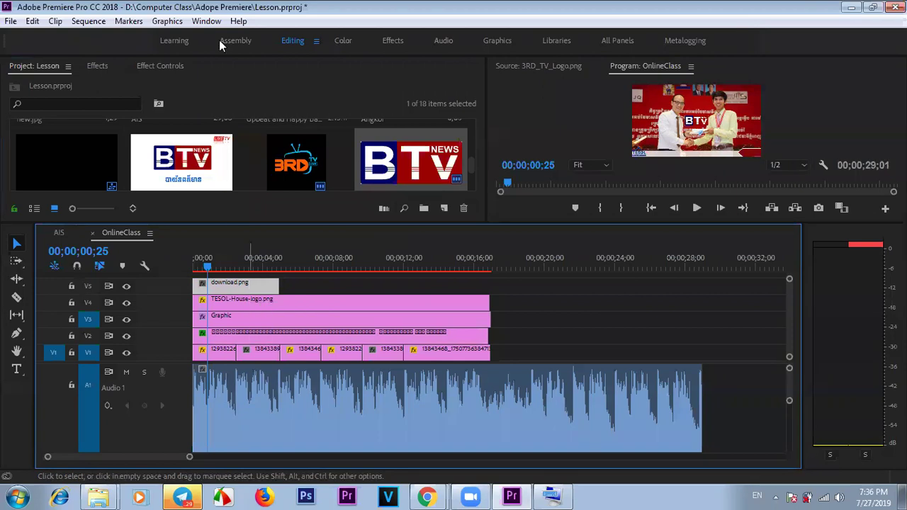
# - Scale download.png down to 48.7 and extend its V5 clip to the end of the TESOL-House-logo.png clip
pyautogui.click(164, 65)
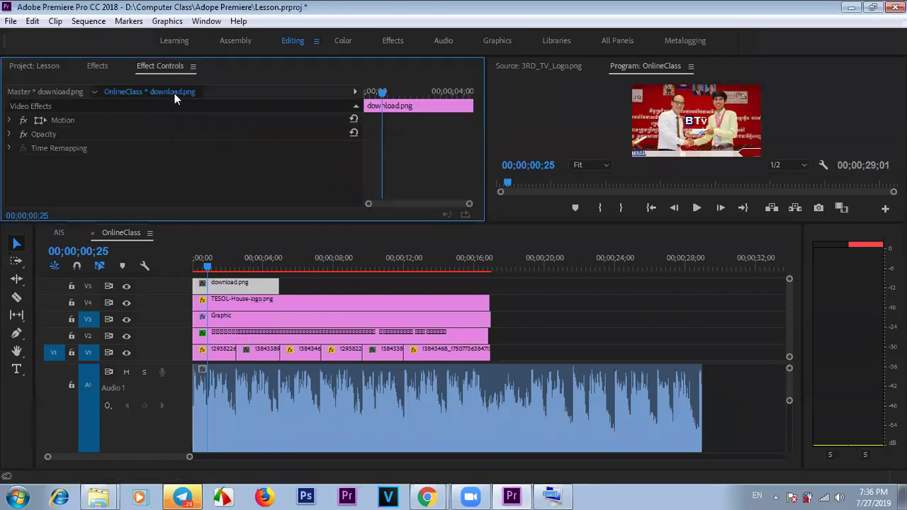
pyautogui.click(71, 120)
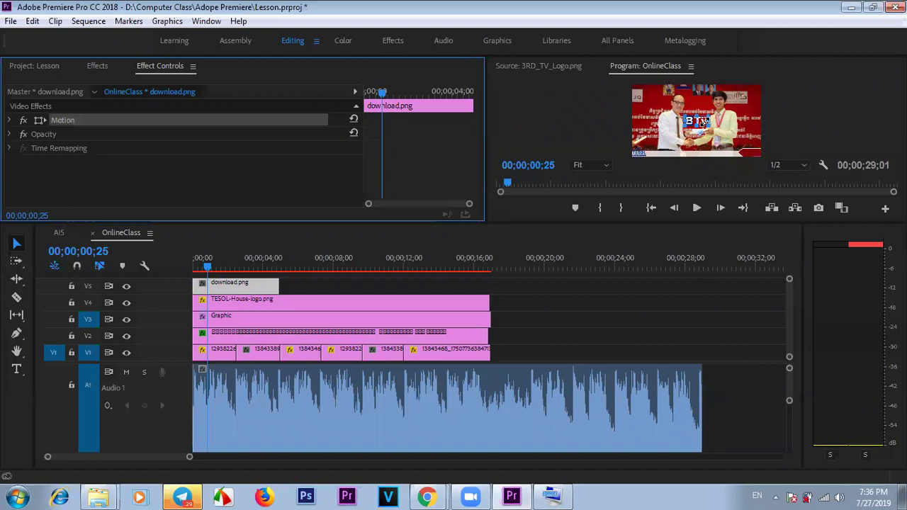
pyautogui.click(686, 116)
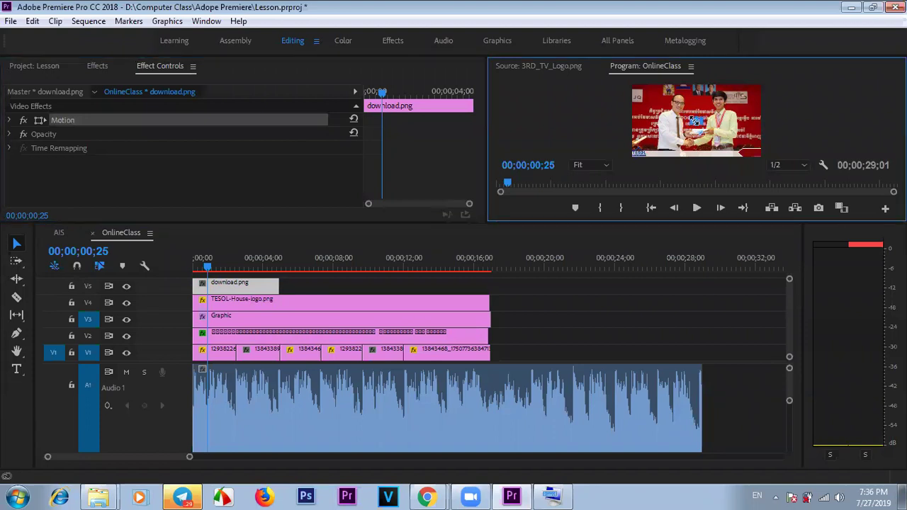
pyautogui.moveTo(693, 120); pyautogui.dragTo(698, 121)
pyautogui.click(275, 285)
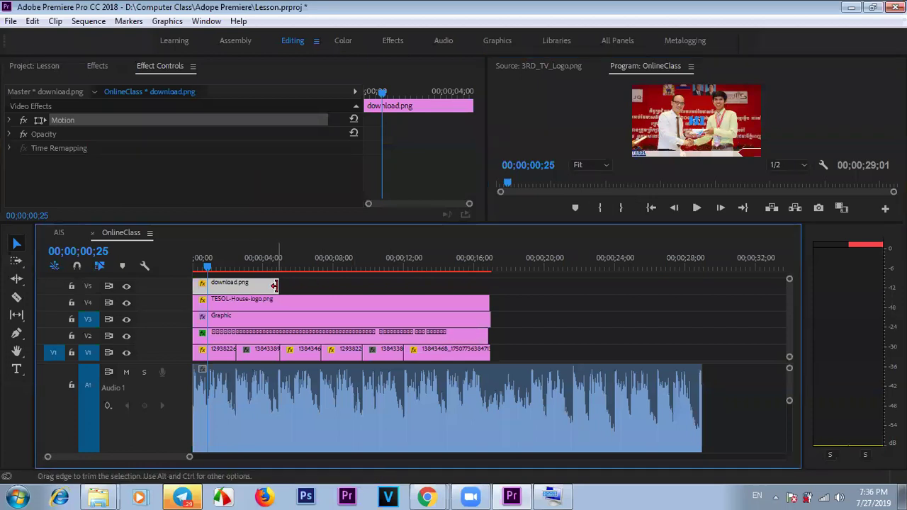
pyautogui.moveTo(275, 285); pyautogui.dragTo(489, 285)
# - Set the position of download.png to 1339.0, 114.0 to place the BTV logo in the picture's upper-right corner
pyautogui.moveTo(686, 224); pyautogui.dragTo(674, 397)
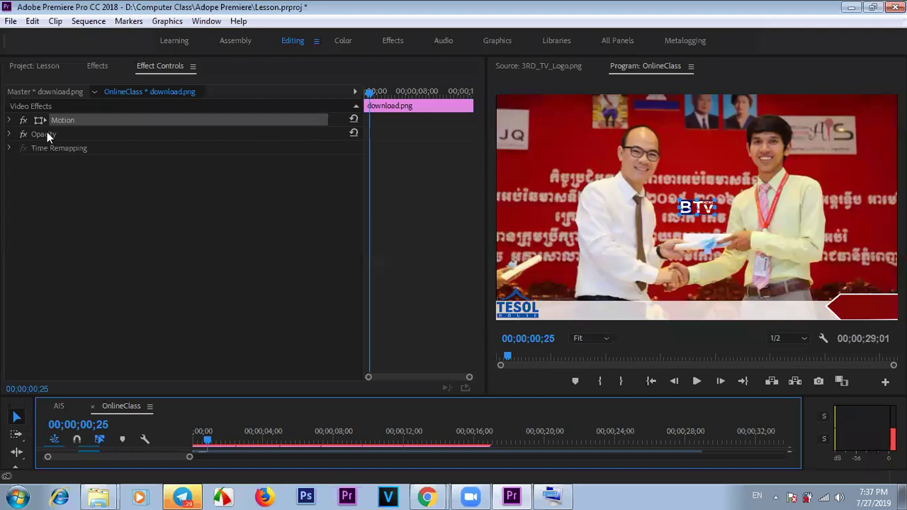
pyautogui.click(10, 121)
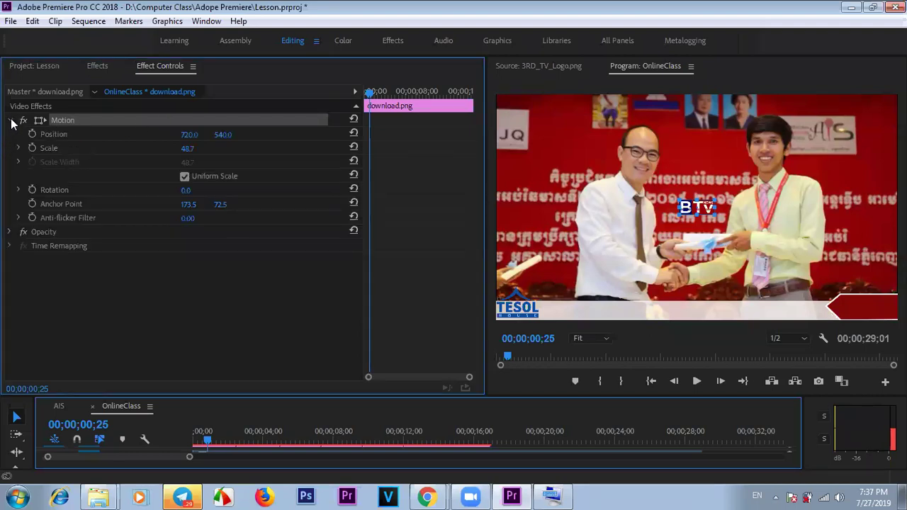
pyautogui.click(9, 120)
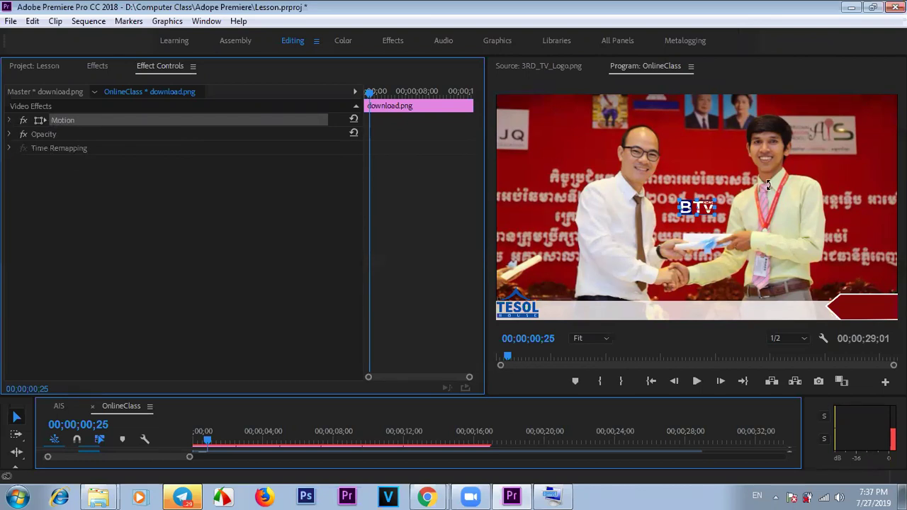
pyautogui.click(9, 121)
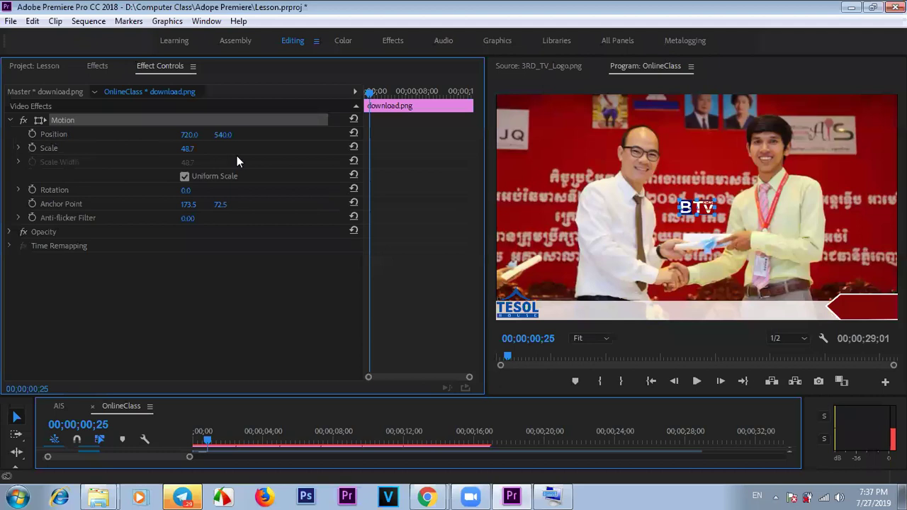
pyautogui.click(9, 121)
pyautogui.click(10, 121)
pyautogui.moveTo(185, 138); pyautogui.dragTo(269, 136)
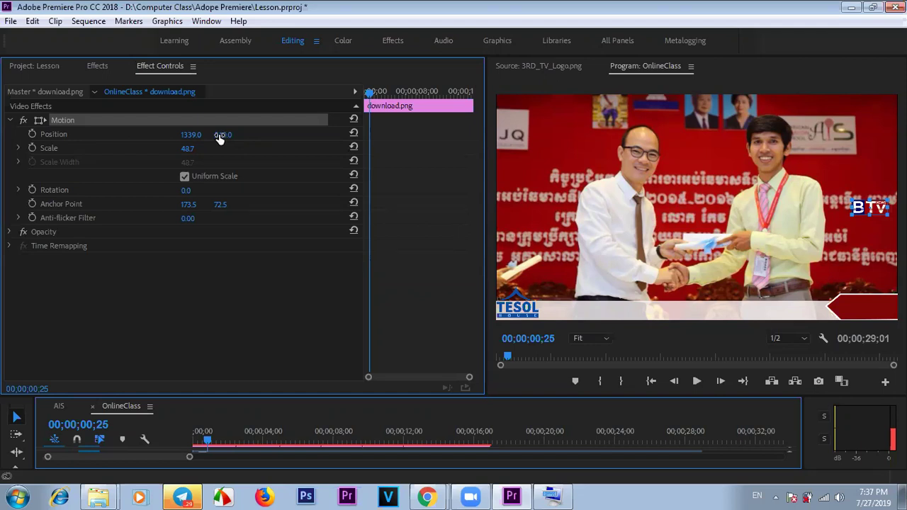
pyautogui.moveTo(222, 134); pyautogui.dragTo(291, 134)
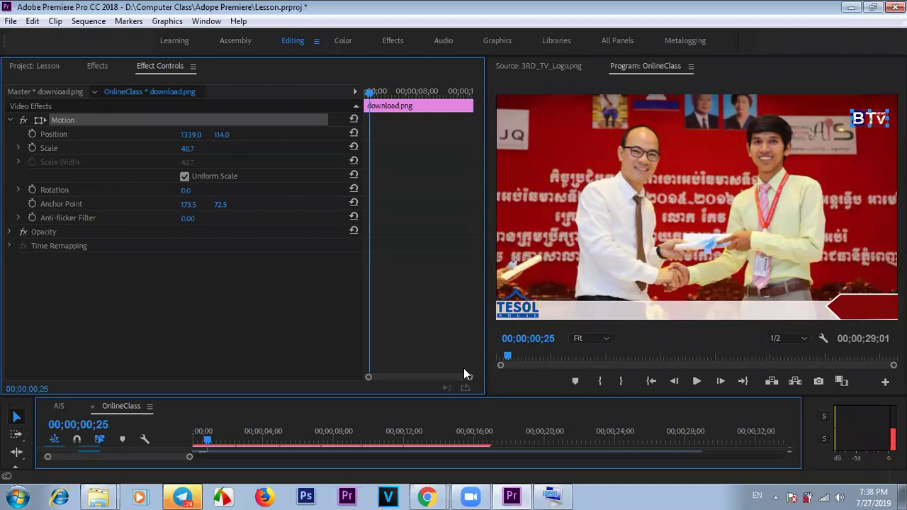
# - Play the OnlineClass sequence from its start in full screen to check both logos, and stop at 00;00;11;29
pyautogui.moveTo(542, 395); pyautogui.dragTo(525, 247)
pyautogui.click(199, 281)
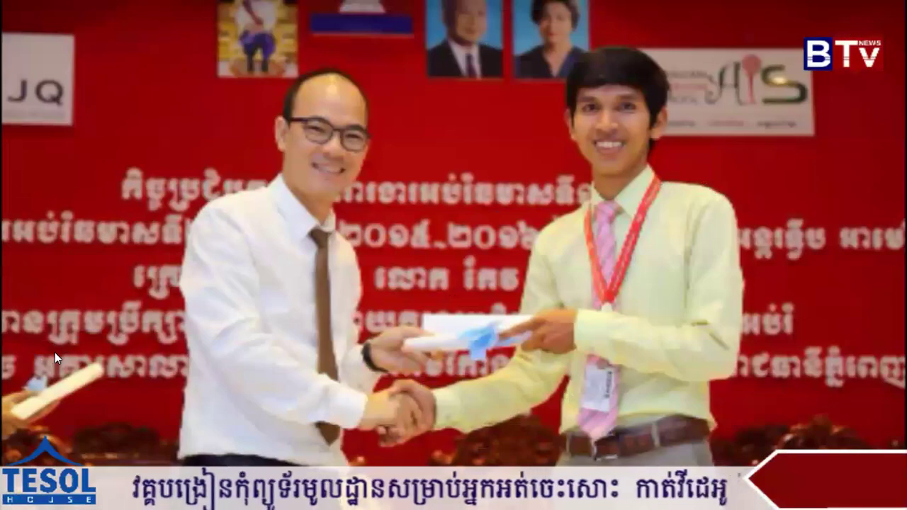
pyautogui.press('Escape')
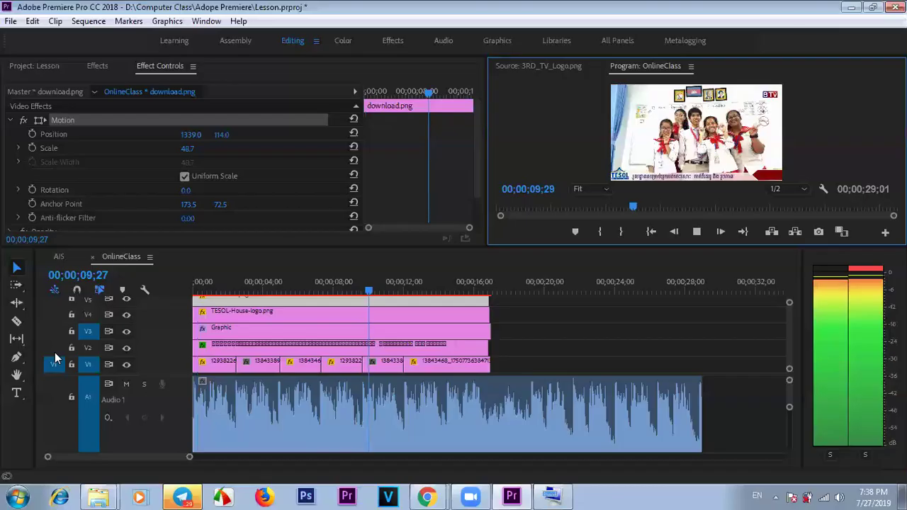
pyautogui.click(696, 232)
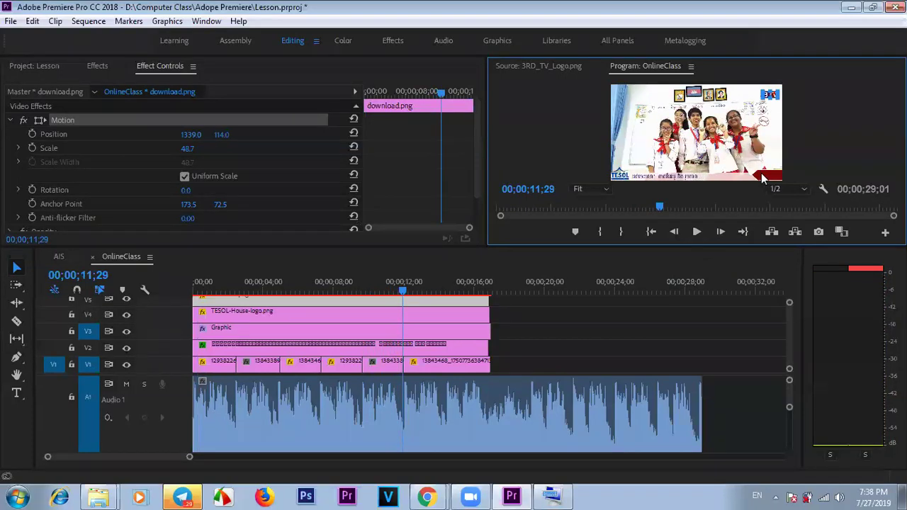
# - Examine the AIS sequence's finished title and logo layout at 00;00;12;25, and return to the OnlineClass sequence
pyautogui.click(59, 252)
pyautogui.moveTo(273, 285); pyautogui.dragTo(466, 285)
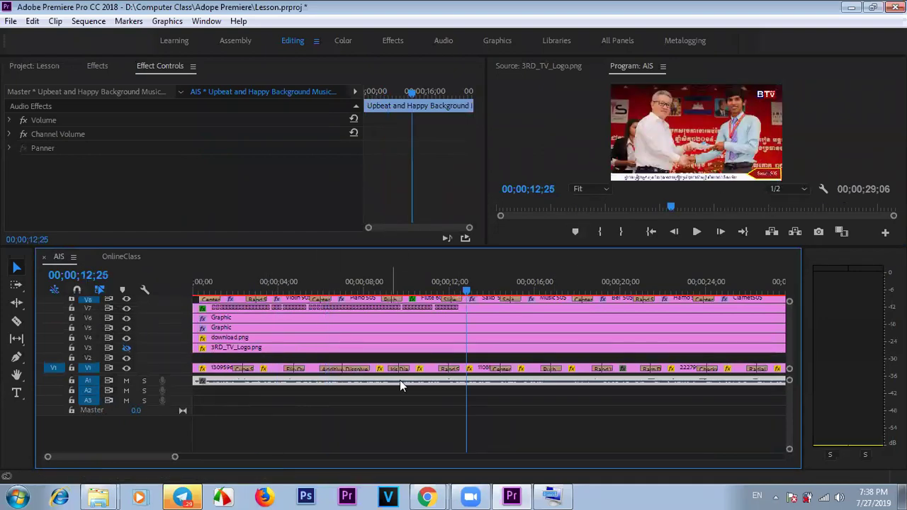
pyautogui.click(122, 257)
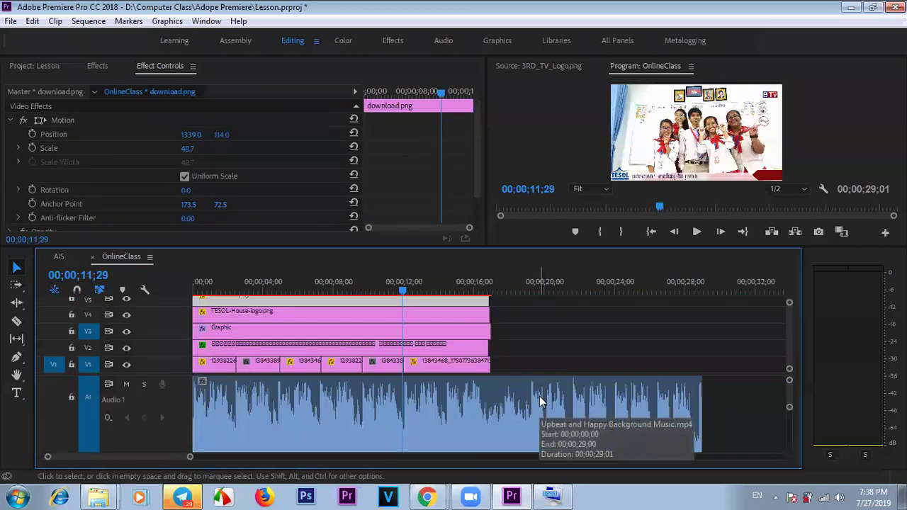
# - Reduce the height of the video tracks in the OnlineClass timeline so there is free space above V5
pyautogui.moveTo(470, 244); pyautogui.dragTo(462, 194)
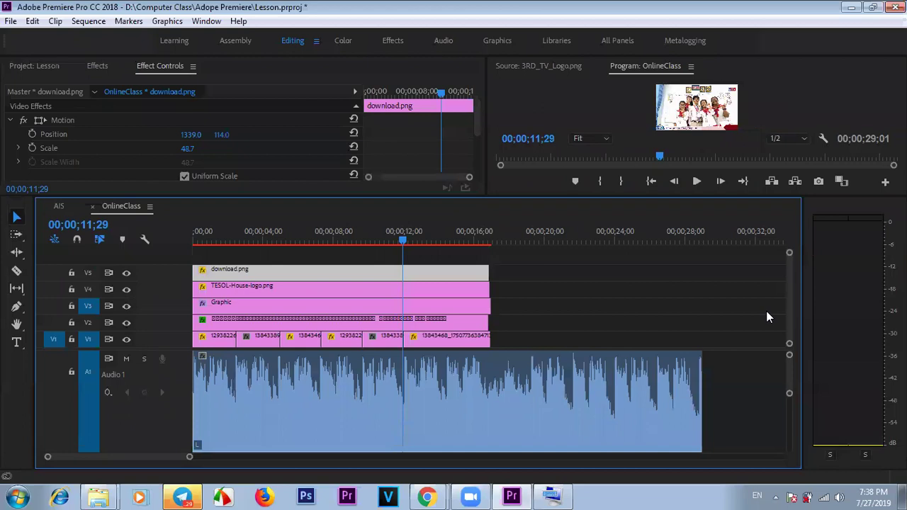
pyautogui.moveTo(789, 344); pyautogui.dragTo(795, 386)
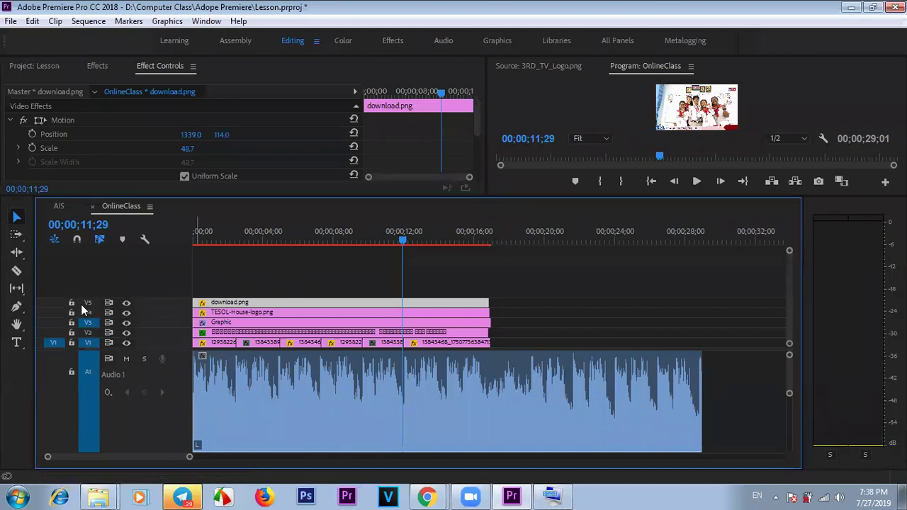
pyautogui.click(219, 285)
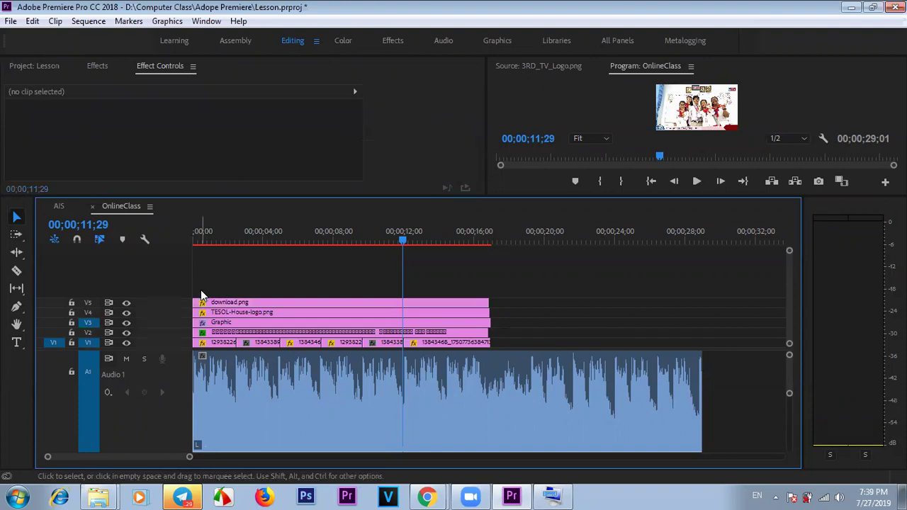
pyautogui.moveTo(463, 192); pyautogui.dragTo(464, 236)
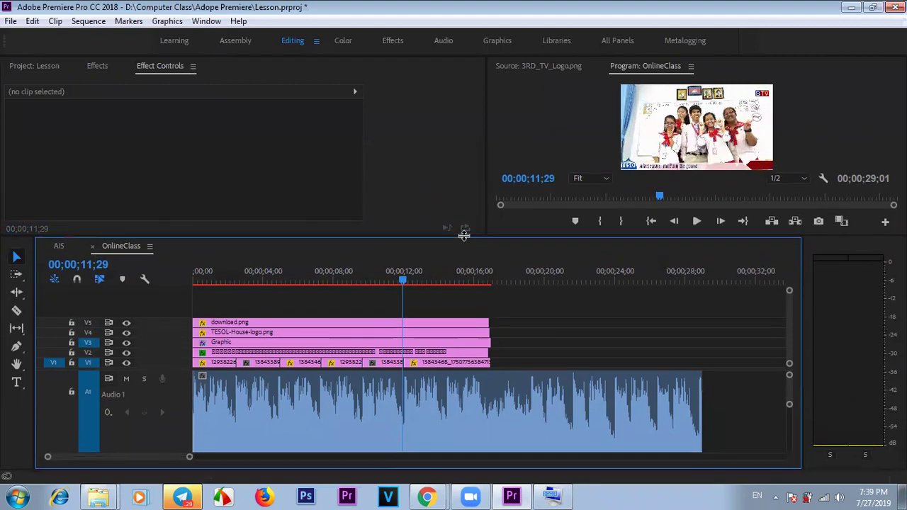
# - Add and target video track V6 above download.png, and return the playhead to 00;00;00;00
pyautogui.click(278, 325)
pyautogui.moveTo(278, 321)
pyautogui.mouseDown()
pyautogui.moveTo(276, 311)
pyautogui.moveTo(284, 328)
pyautogui.moveTo(273, 325)
pyautogui.mouseUp()
pyautogui.click(262, 313)
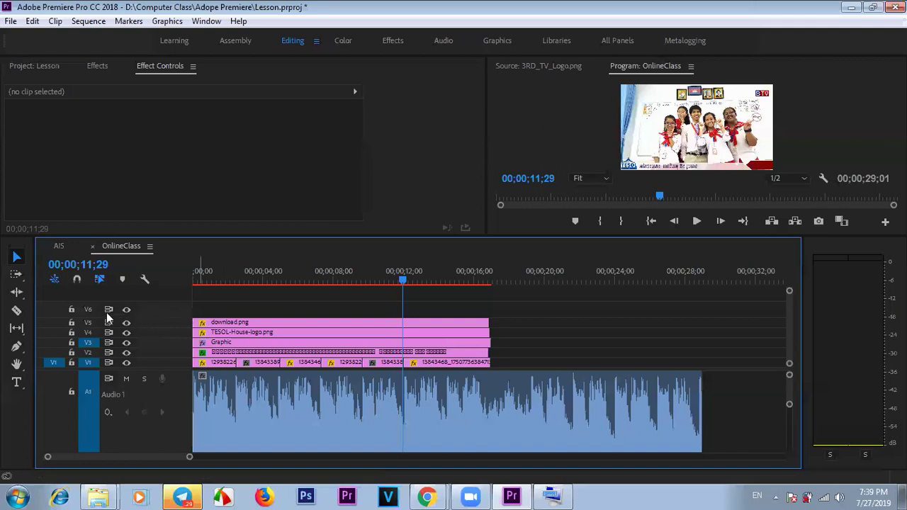
pyautogui.click(87, 310)
pyautogui.moveTo(403, 282); pyautogui.dragTo(174, 274)
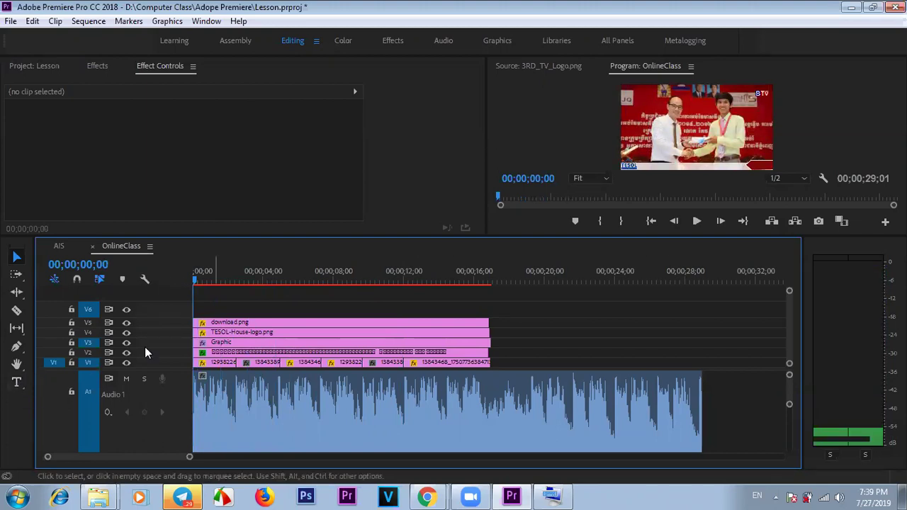
# - Insert an empty text layer on V6 over the white shirt and switch the keyboard input language to CA
pyautogui.click(17, 382)
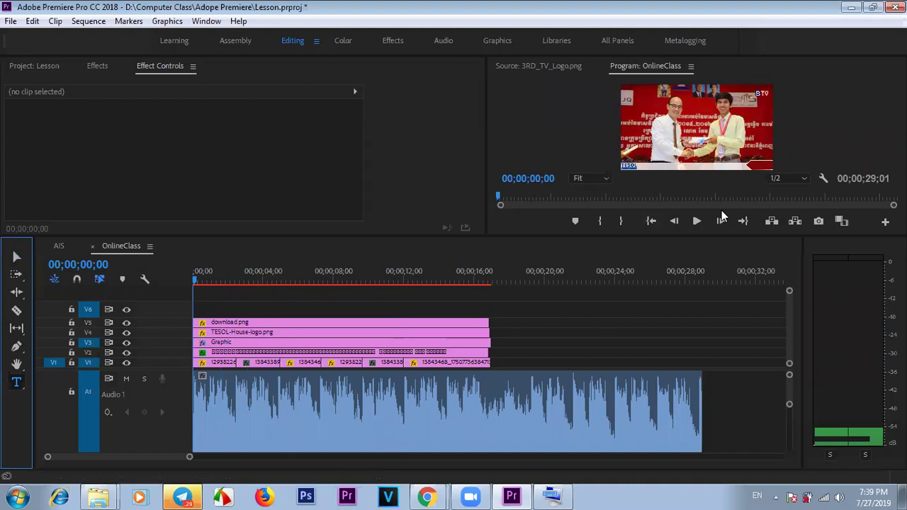
pyautogui.click(660, 128)
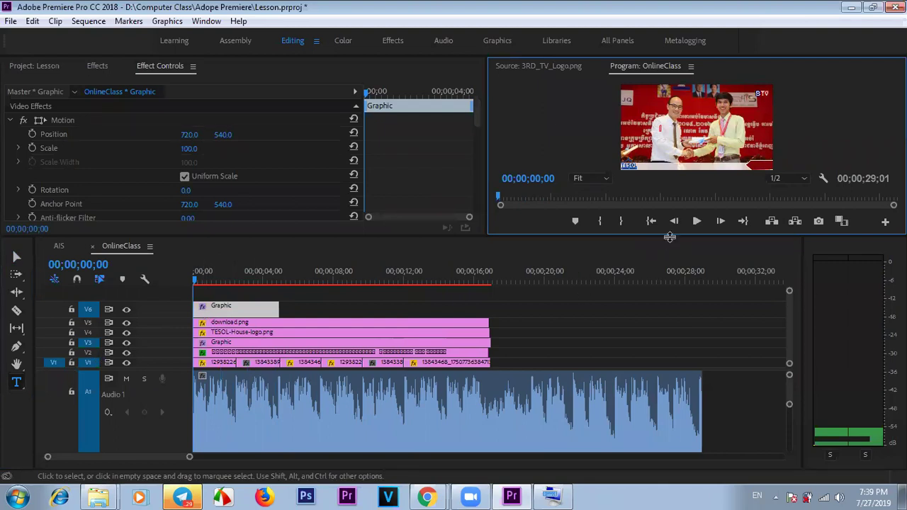
pyautogui.moveTo(670, 238); pyautogui.dragTo(670, 273)
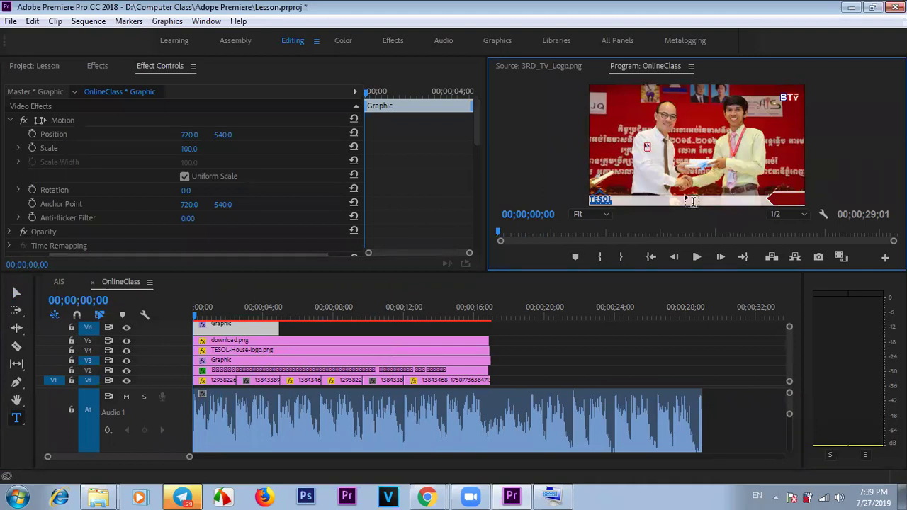
pyautogui.write('KKK')
pyautogui.press('BackSpace')
pyautogui.press('BackSpace')
pyautogui.press('BackSpace')
pyautogui.hotkey('alt', 'shift')
# - Switch to Chrome and examine the label at the end of the scrolling text in the BTV Cambodia Facebook video
pyautogui.click(426, 496)
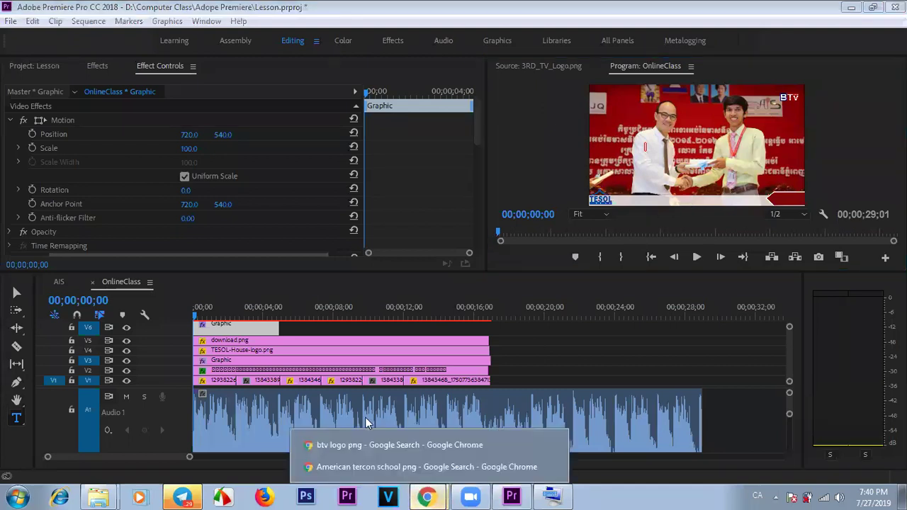
pyautogui.click(365, 445)
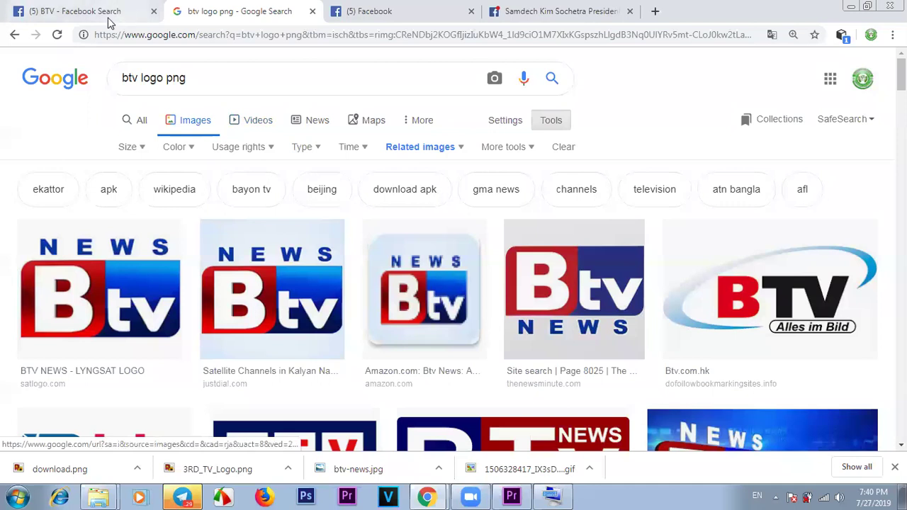
pyautogui.click(107, 12)
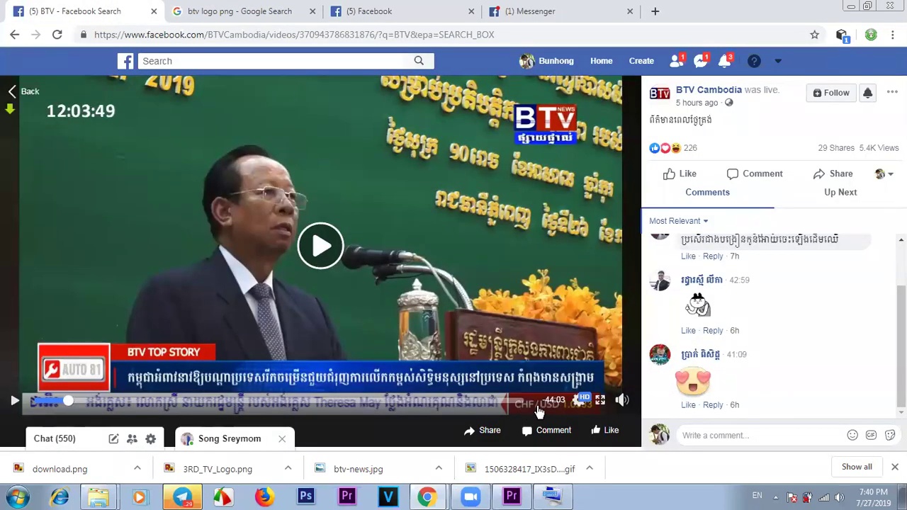
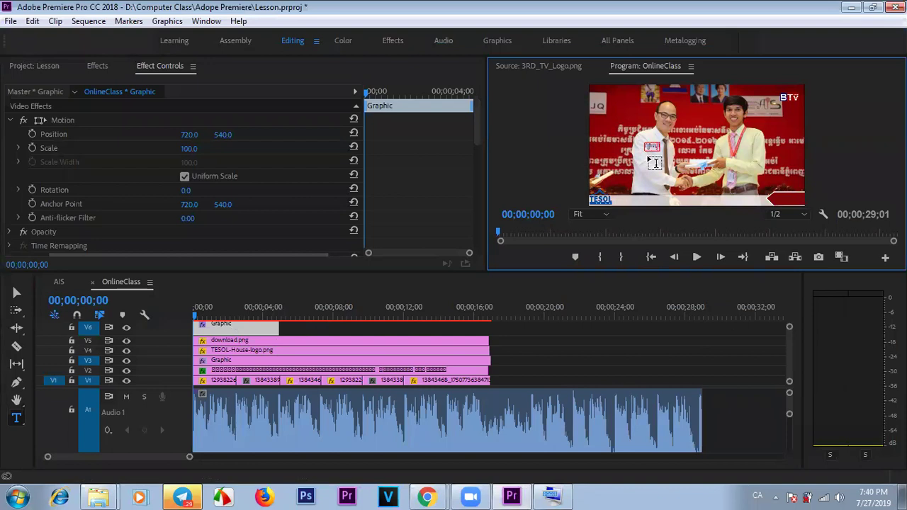
# - Enlarge the Khmer text ព្យាណូ slightly over the white shirt in the program preview
pyautogui.click(16, 293)
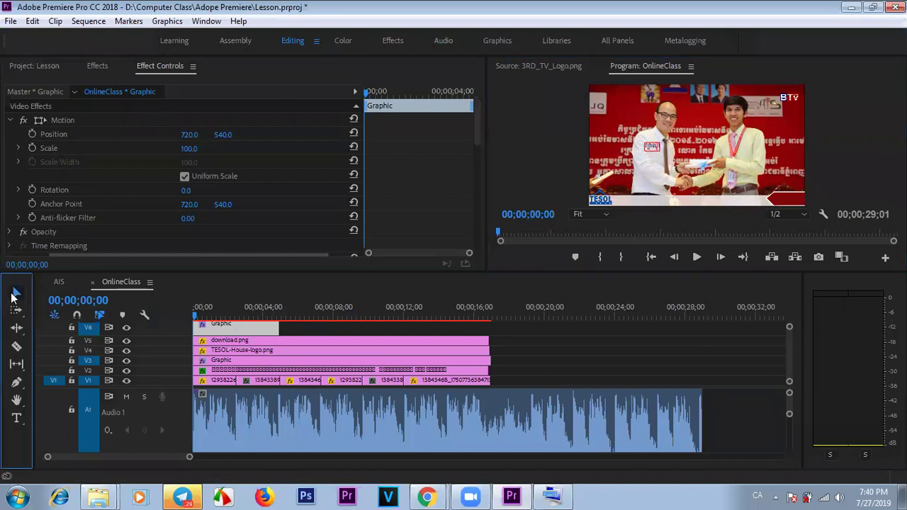
pyautogui.click(244, 328)
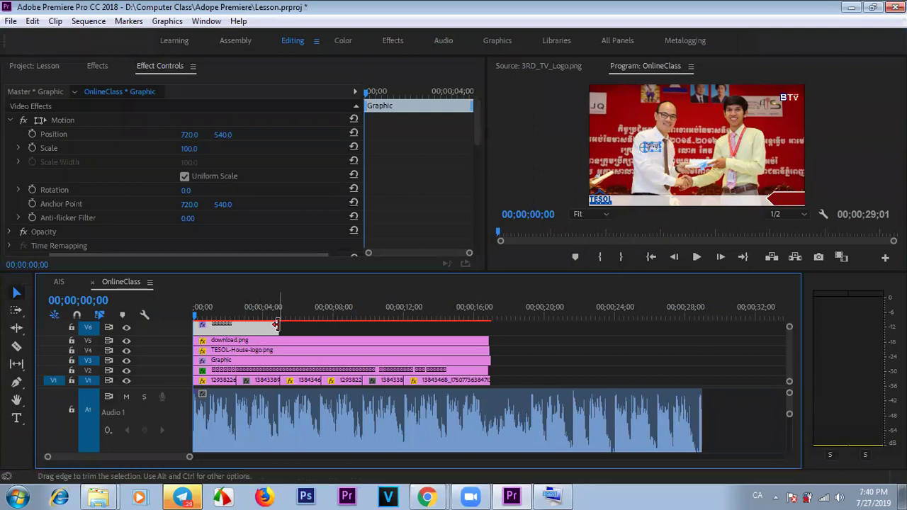
pyautogui.moveTo(579, 273); pyautogui.dragTo(579, 381)
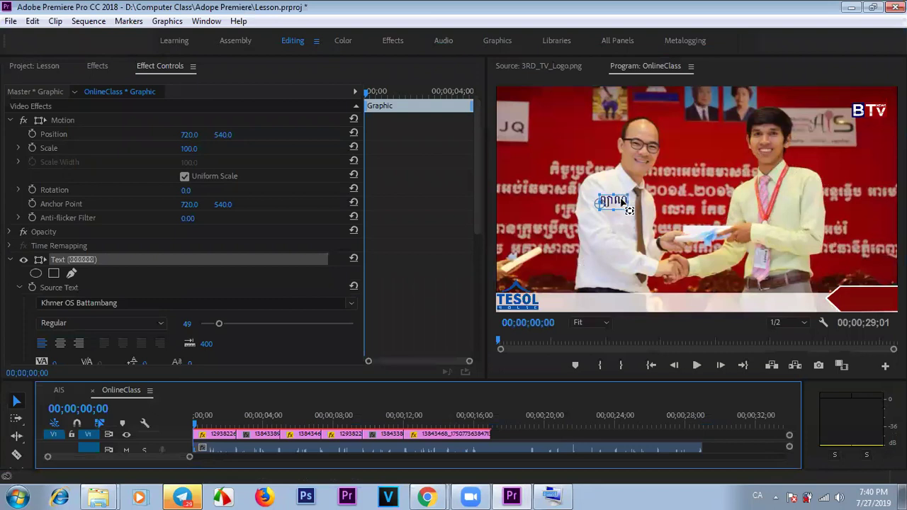
pyautogui.moveTo(622, 203)
pyautogui.mouseDown()
pyautogui.moveTo(821, 266)
pyautogui.moveTo(872, 301)
pyautogui.moveTo(691, 202)
pyautogui.moveTo(626, 201)
pyautogui.mouseUp()
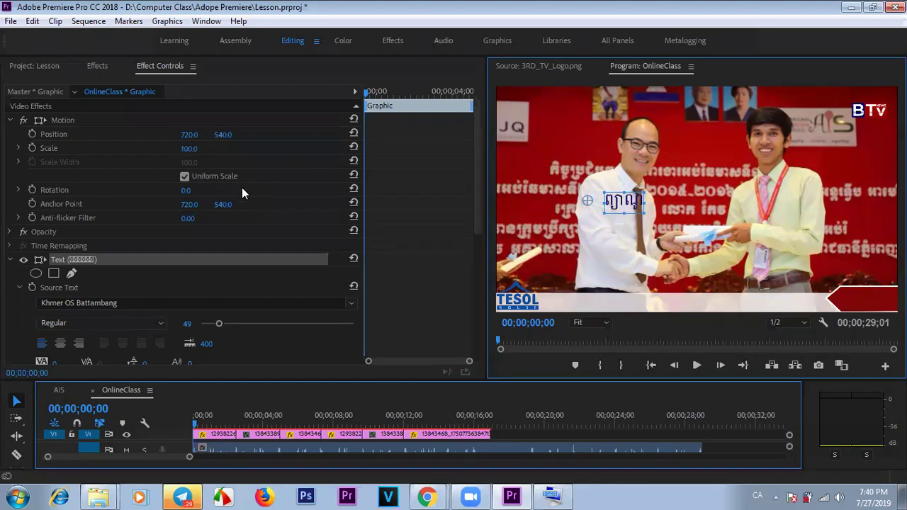
# - Select the Motion effect of the V6 text graphic and collapse its Motion and Text properties
pyautogui.click(73, 119)
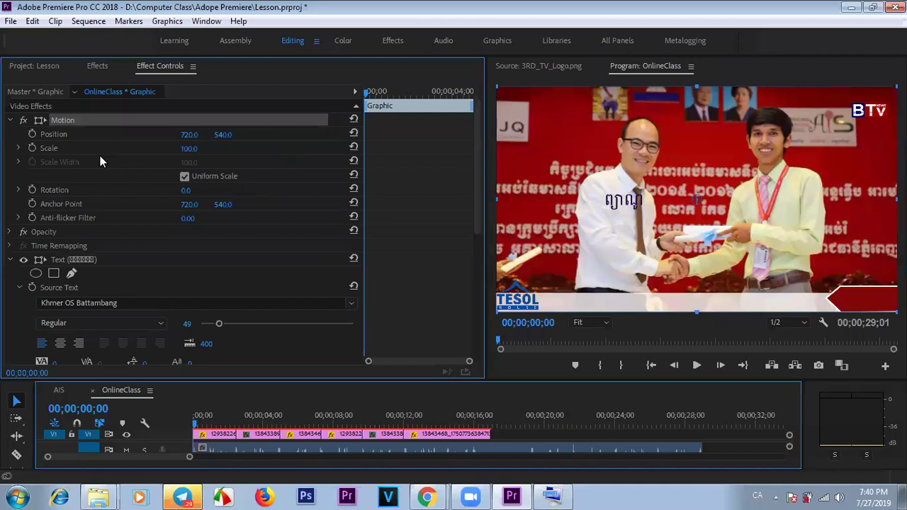
pyautogui.click(13, 122)
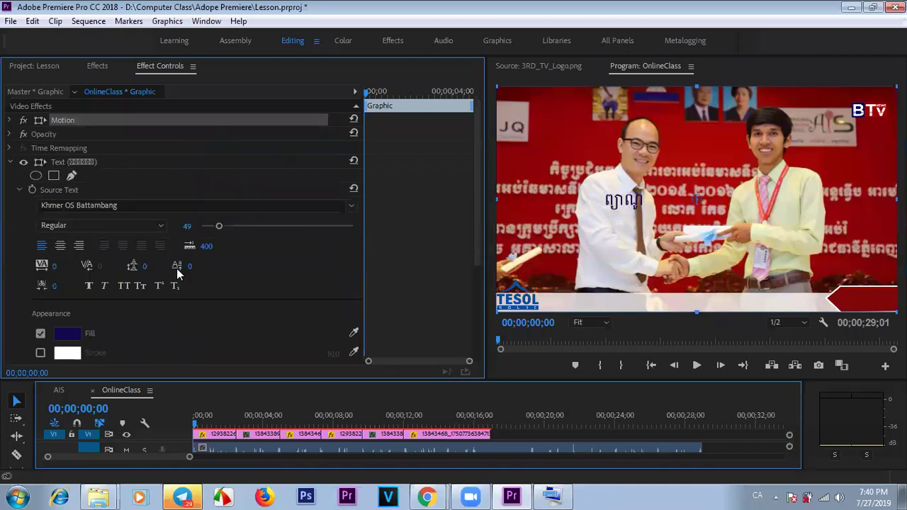
pyautogui.click(10, 163)
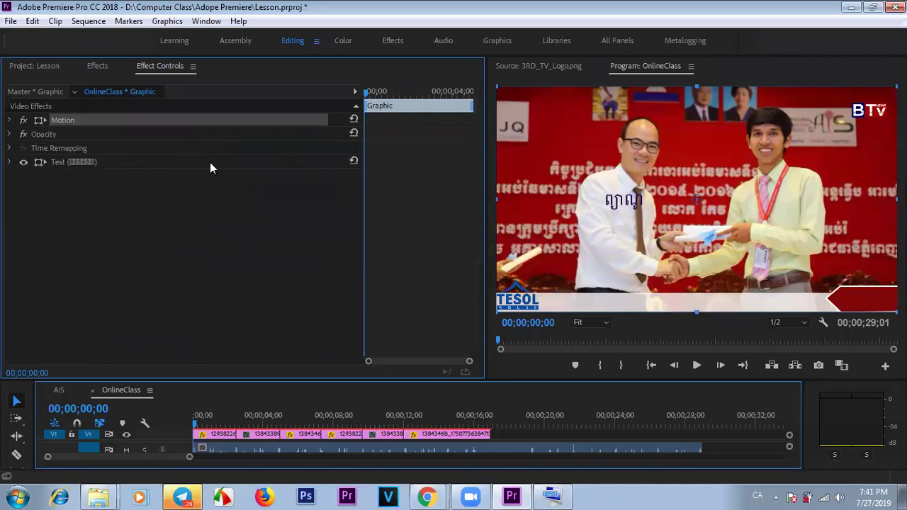
# - Move the ព្យាណូ text onto the red label shape by setting its Position to 1205.2, 1012.0
pyautogui.click(9, 163)
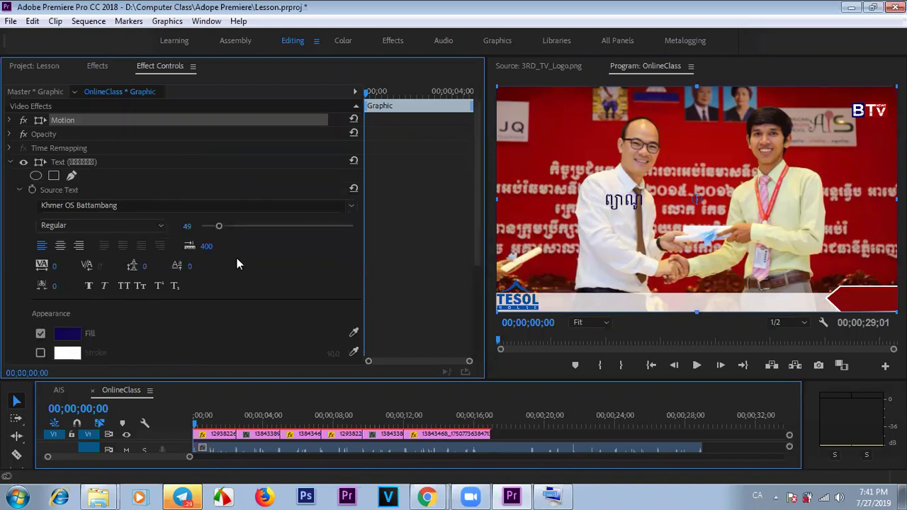
pyautogui.moveTo(475, 167); pyautogui.dragTo(490, 273)
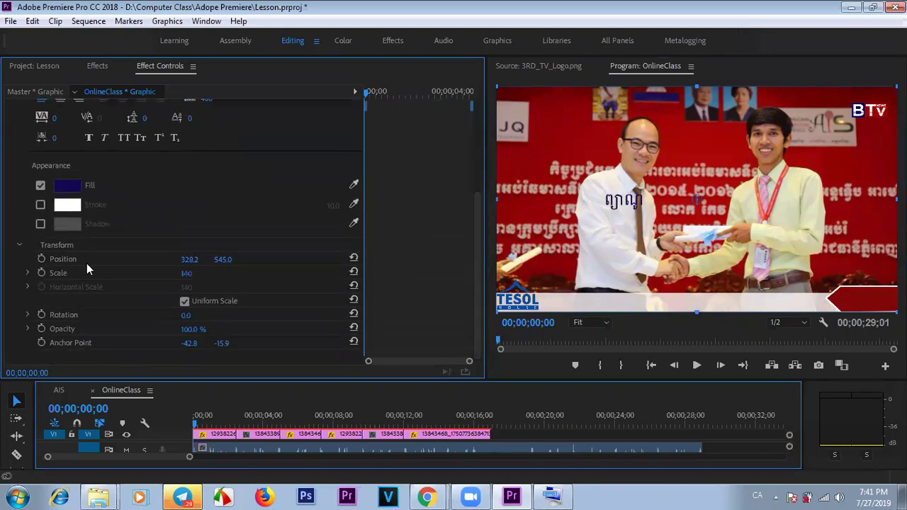
pyautogui.click(104, 247)
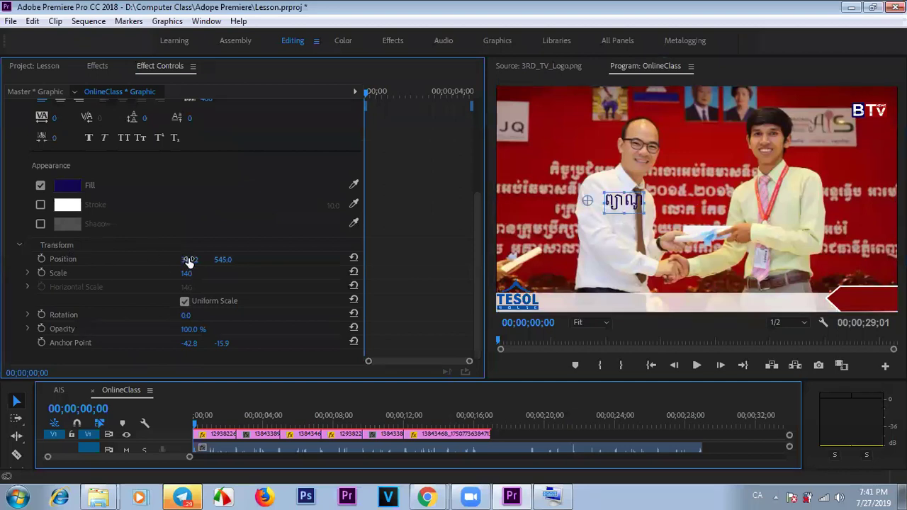
pyautogui.moveTo(190, 262); pyautogui.dragTo(528, 262)
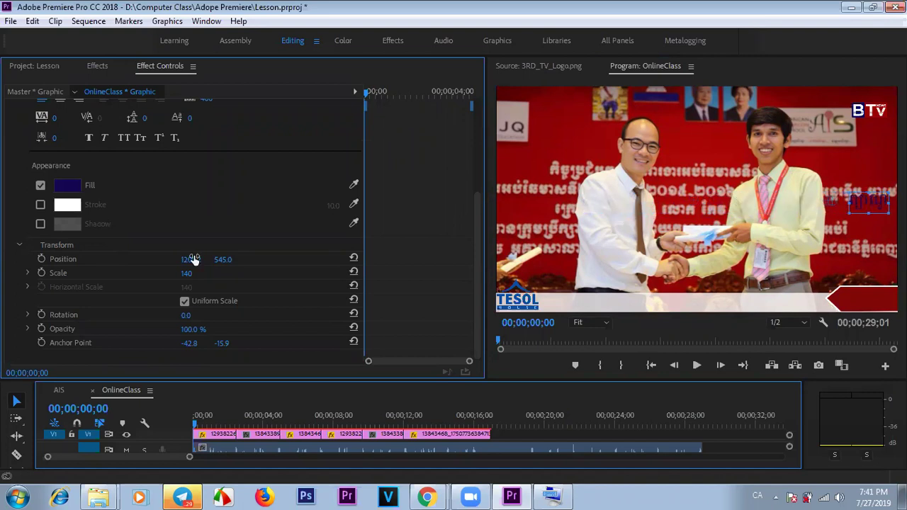
pyautogui.moveTo(222, 259); pyautogui.dragTo(208, 260)
pyautogui.moveTo(834, 190); pyautogui.dragTo(833, 299)
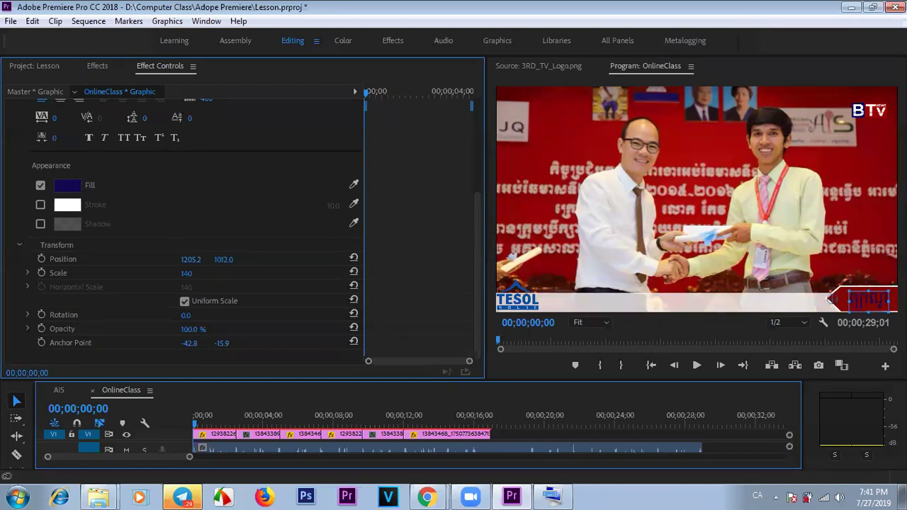
# - Select the label text on the red shape, reduce its font size to 41 and set its fill to F5F4FB
pyautogui.doubleClick(880, 304)
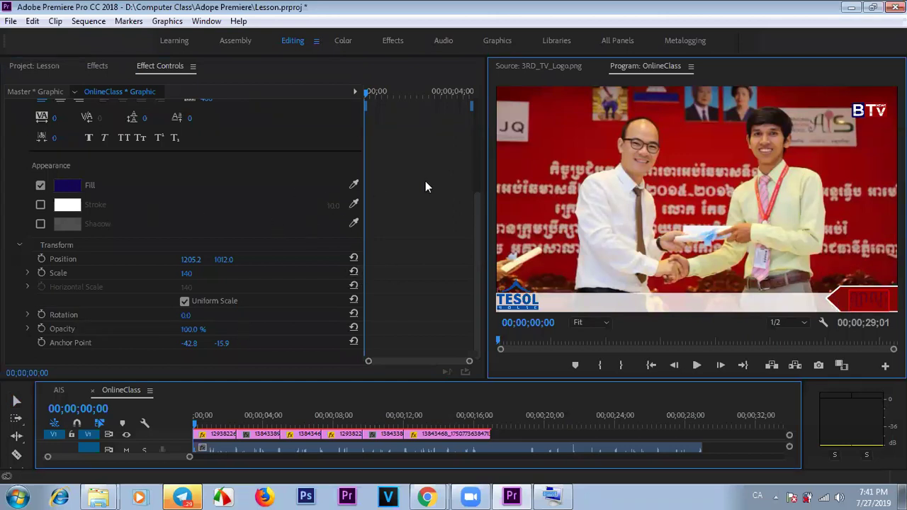
pyautogui.scroll(5, 477, 170)
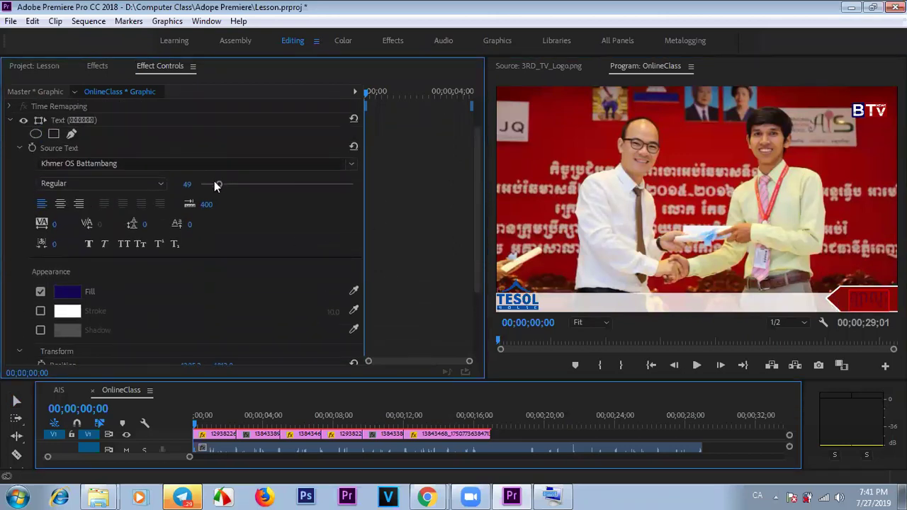
pyautogui.moveTo(215, 185); pyautogui.dragTo(216, 186)
pyautogui.click(67, 292)
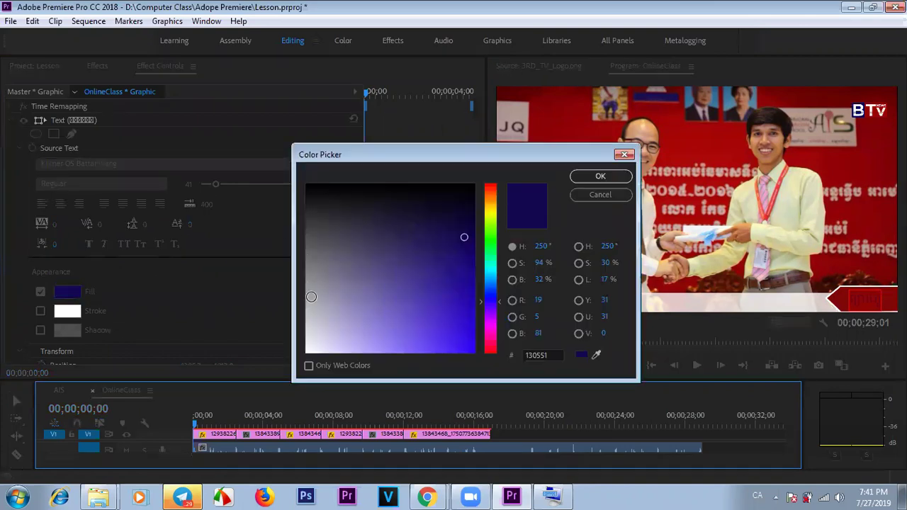
pyautogui.click(310, 349)
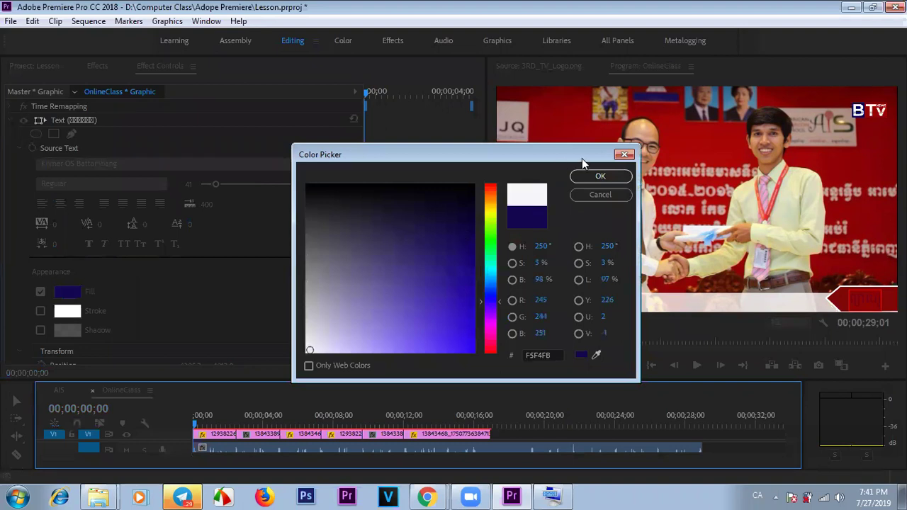
pyautogui.click(598, 175)
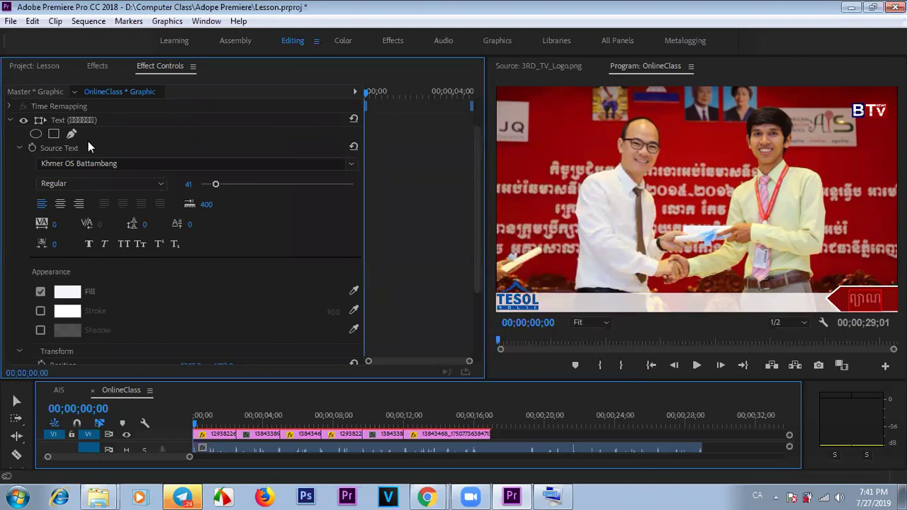
pyautogui.click(10, 120)
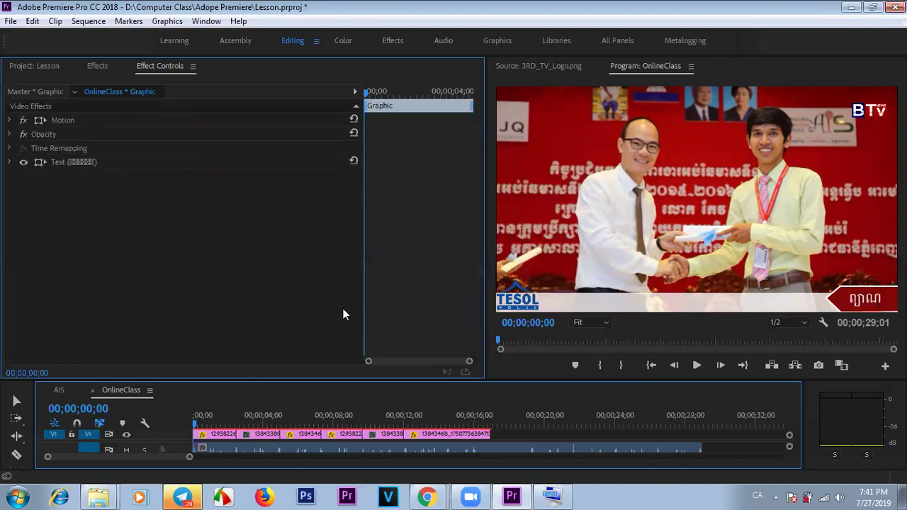
# - Select the whole ព្យាណូ text on the red label and set its fill colour to white
pyautogui.click(888, 305)
pyautogui.moveTo(879, 301); pyautogui.dragTo(855, 299)
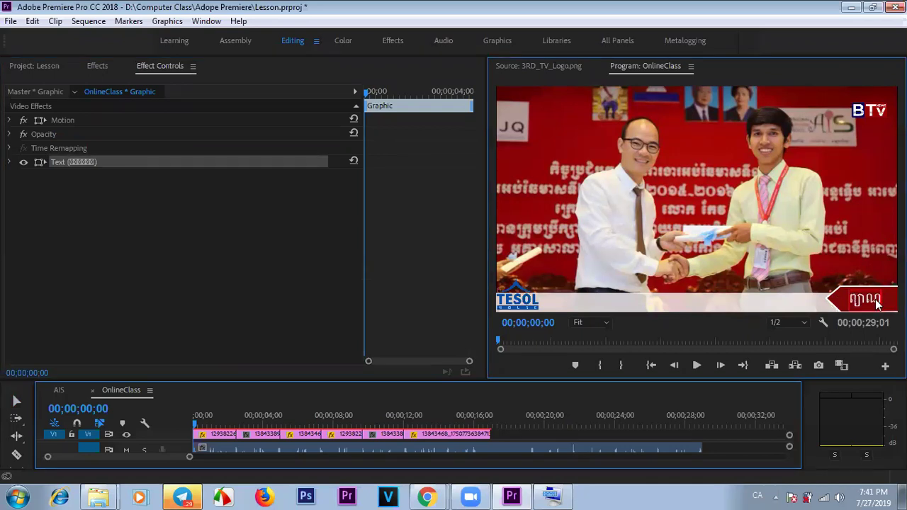
pyautogui.click(9, 162)
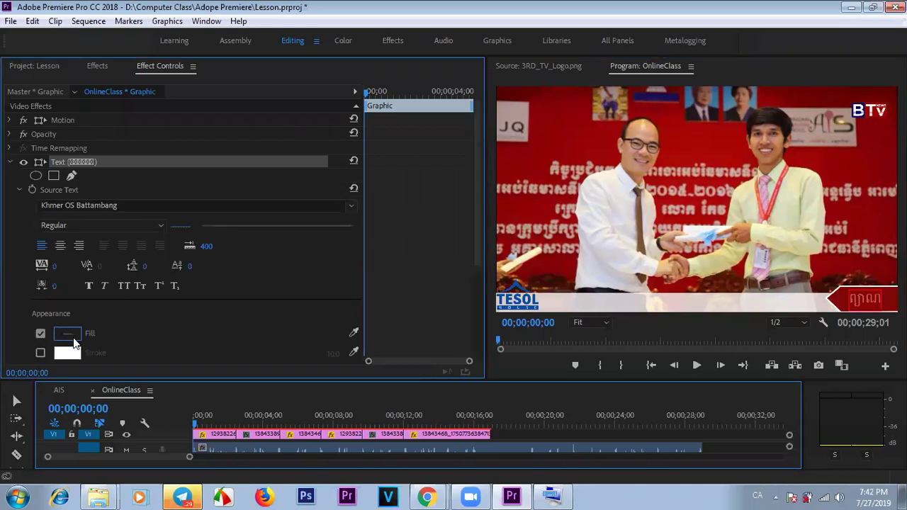
pyautogui.click(67, 336)
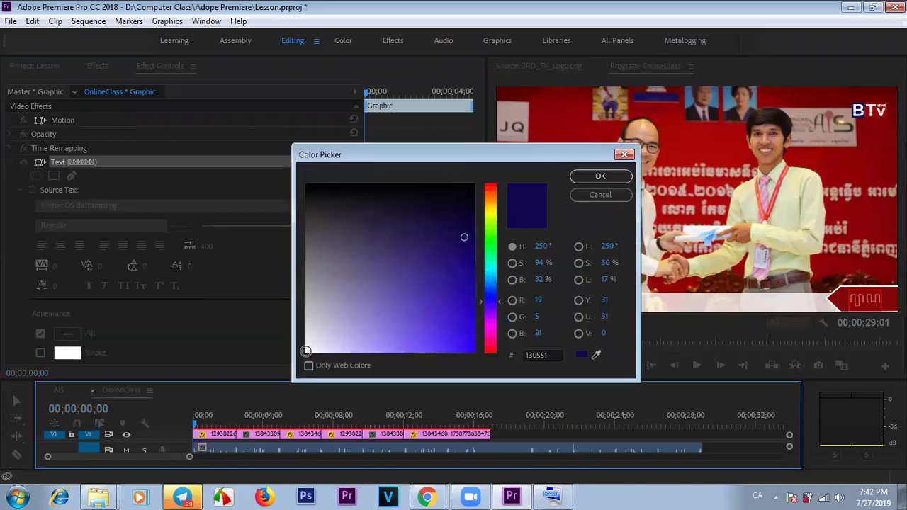
pyautogui.click(307, 351)
pyautogui.click(601, 176)
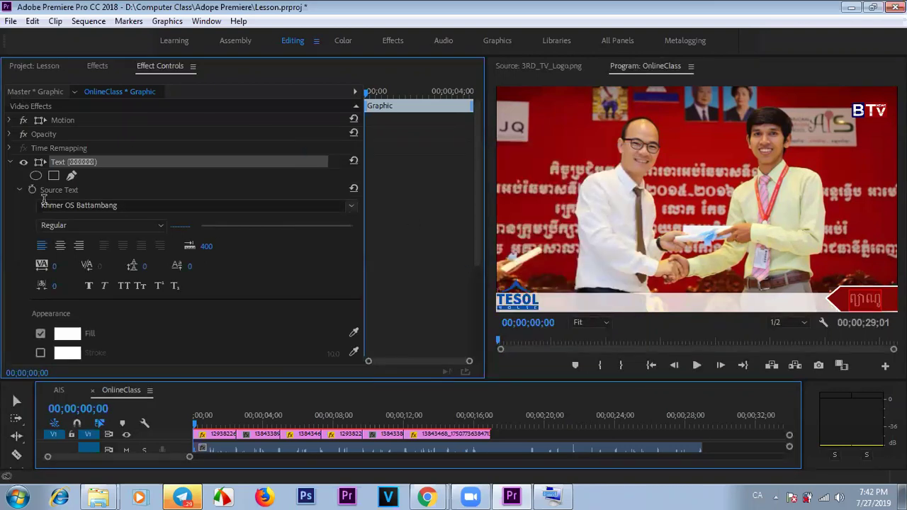
pyautogui.click(10, 163)
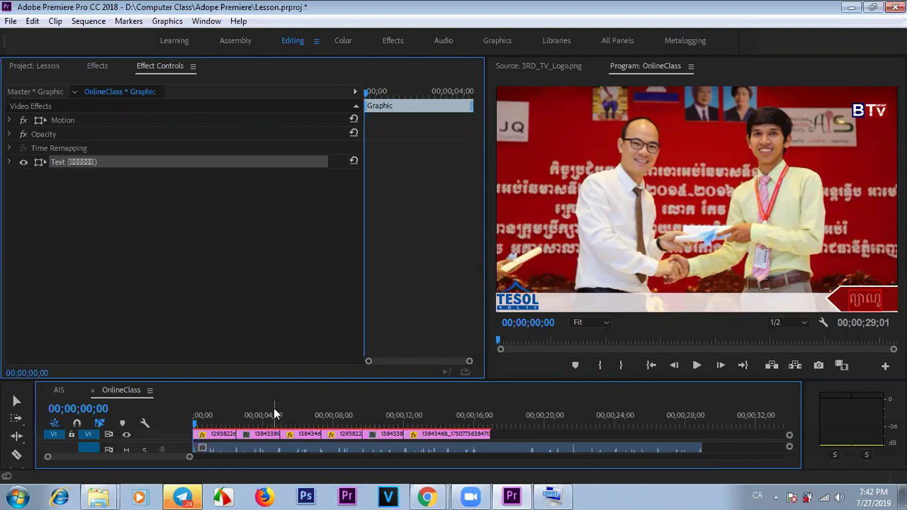
# - Shorten the V6 text clip and place two copies of it directly after it on the same track
pyautogui.moveTo(499, 380); pyautogui.dragTo(498, 221)
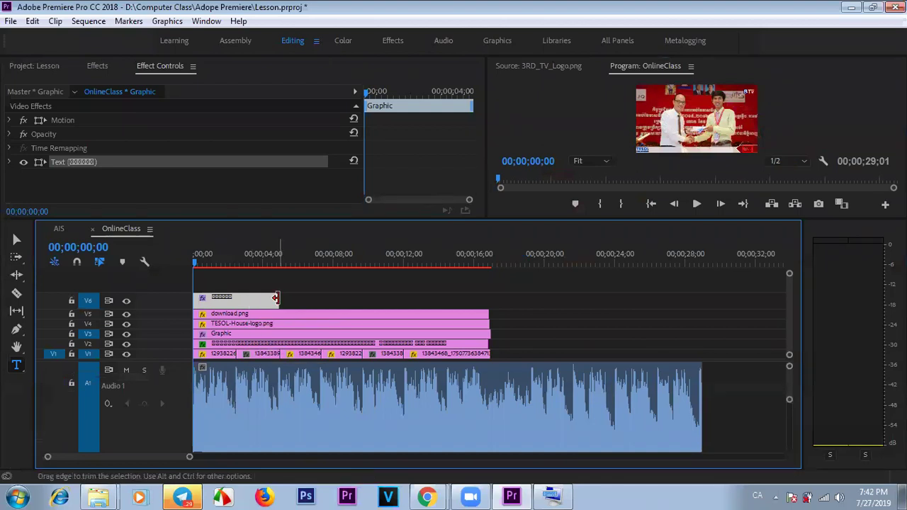
pyautogui.moveTo(276, 298); pyautogui.dragTo(363, 302)
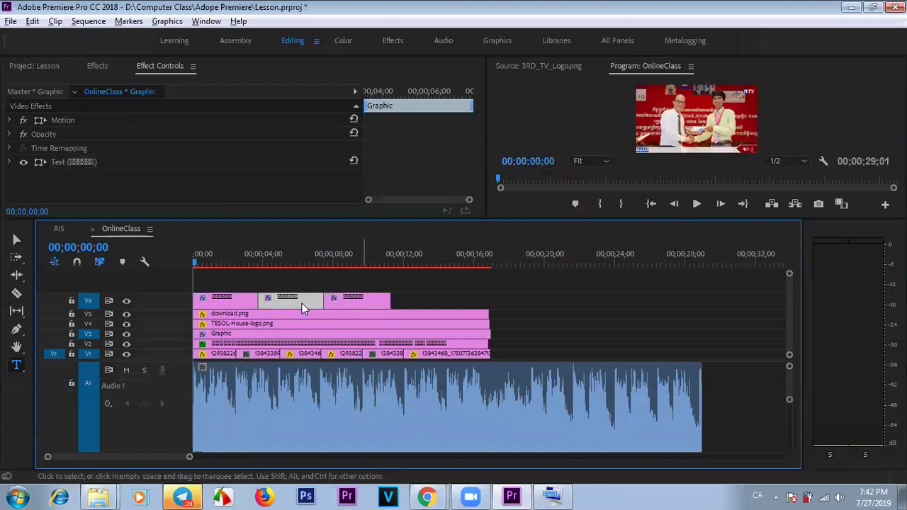
# - Replace the text of the second V6 label with ហ្គីតា at 00;00;05;08
pyautogui.click(286, 264)
pyautogui.moveTo(618, 221); pyautogui.dragTo(616, 309)
pyautogui.click(835, 251)
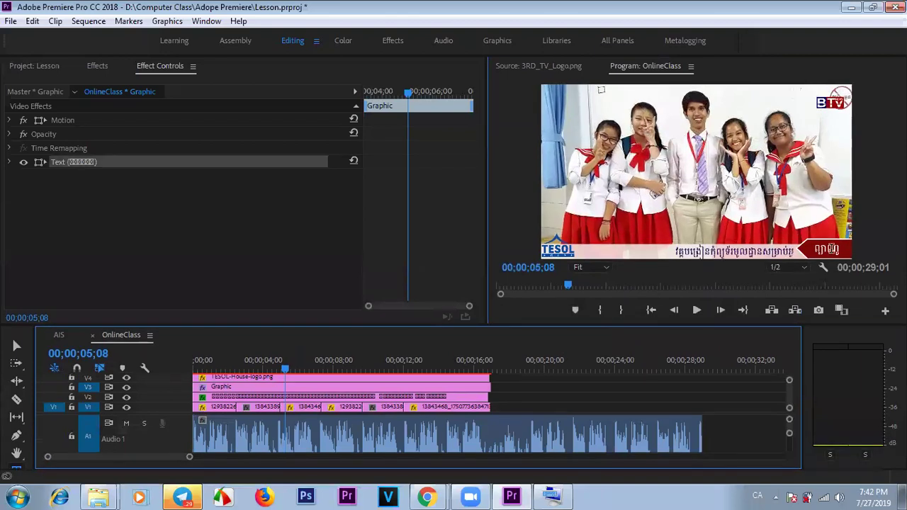
pyautogui.doubleClick(837, 249)
pyautogui.press('BackSpace')
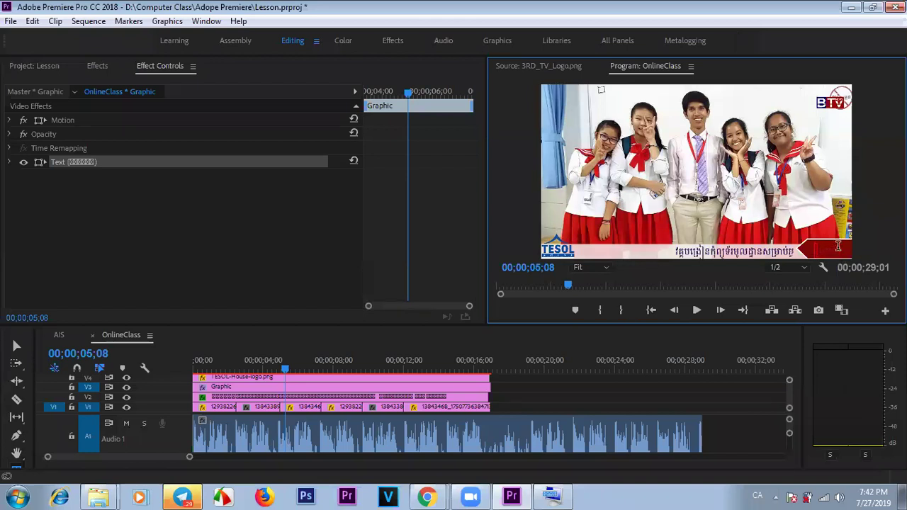
pyautogui.write('៊្លិត')
# - Replace the text of the third V6 label with វីយូឡុង at 00;00;09;00
pyautogui.moveTo(786, 400); pyautogui.dragTo(791, 391)
pyautogui.click(371, 389)
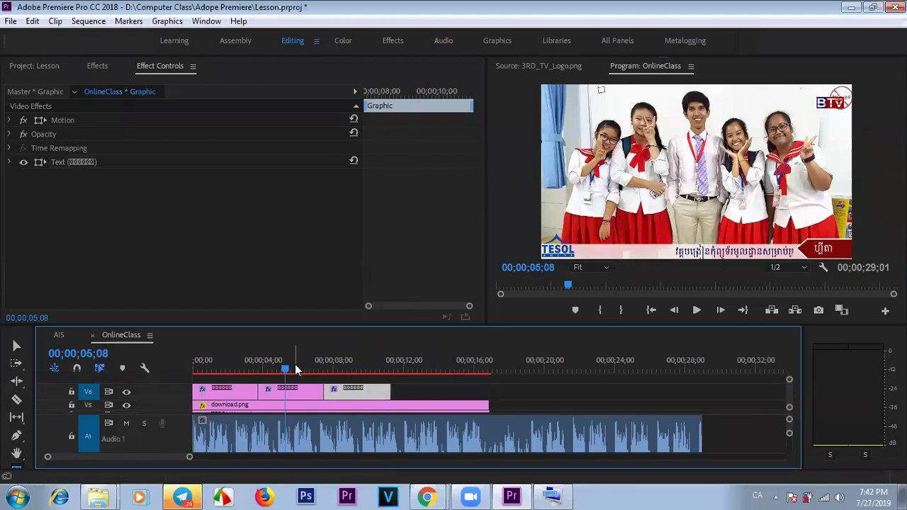
pyautogui.click(352, 361)
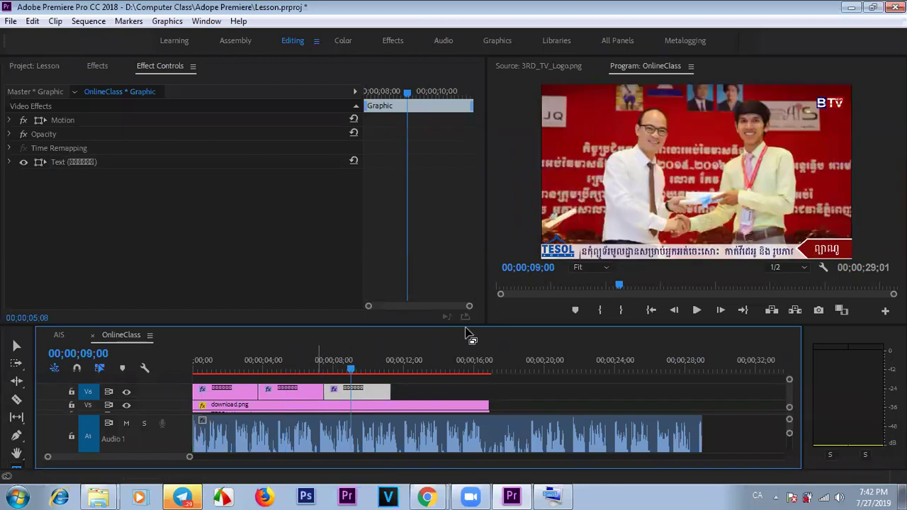
pyautogui.click(837, 248)
pyautogui.press('BackSpace')
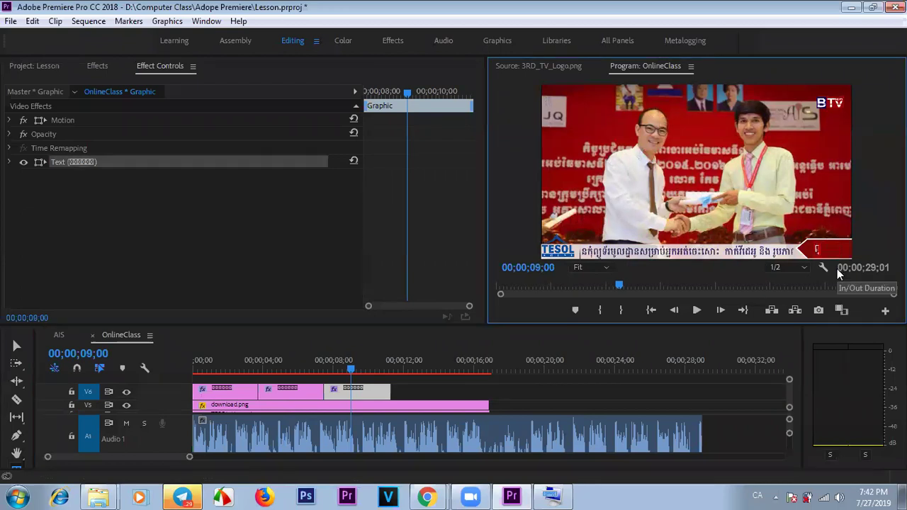
pyautogui.write('យុទ្ធ')
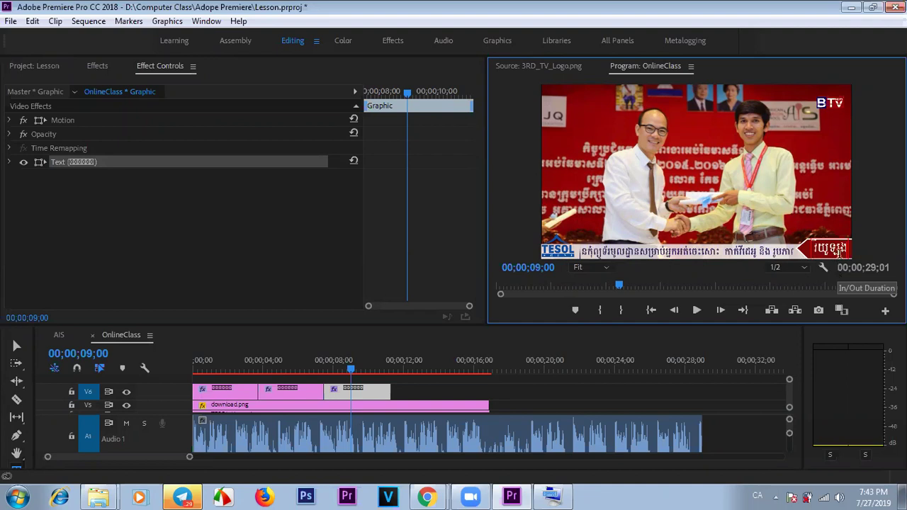
pyautogui.press('BackSpace')
pyautogui.press('BackSpace')
pyautogui.press('BackSpace')
pyautogui.press('BackSpace')
pyautogui.press('BackSpace')
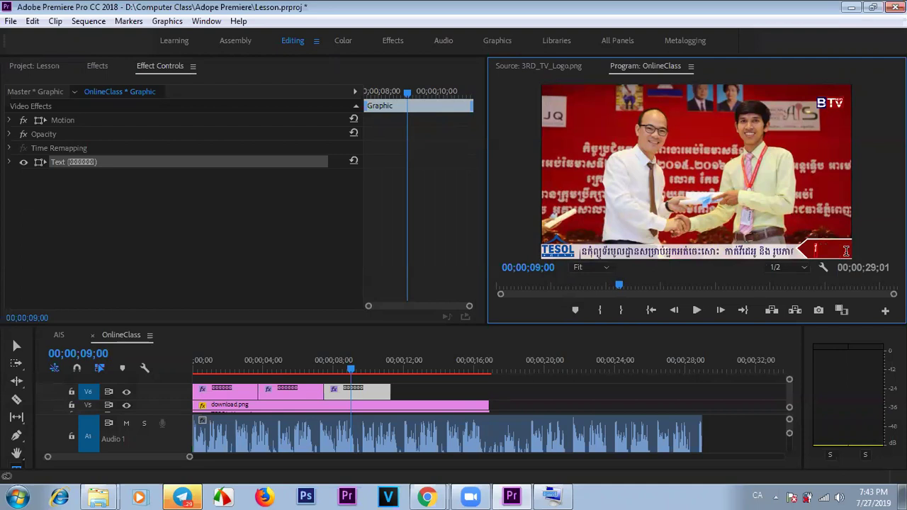
pyautogui.write('យេមុង')
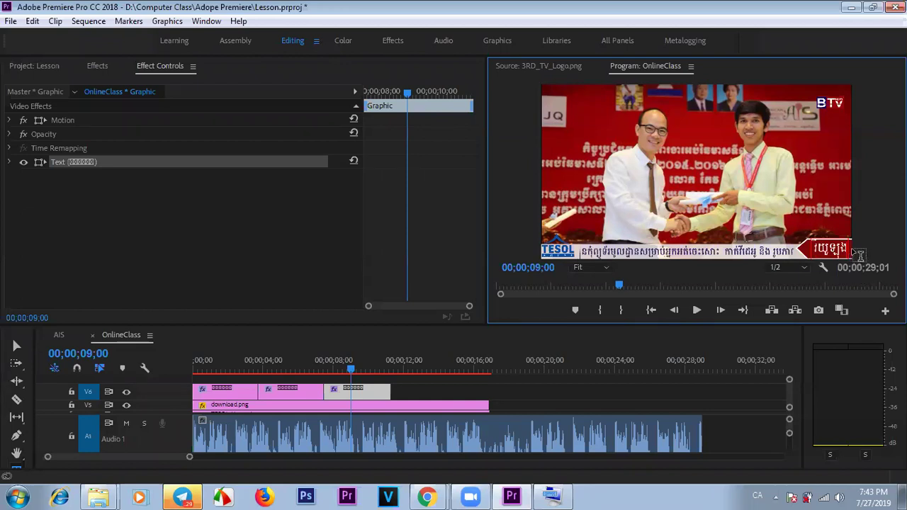
pyautogui.write('ល')
# - Review the three V6 labels along the timeline and inspect the text properties of the ហ្គីតា label
pyautogui.click(292, 361)
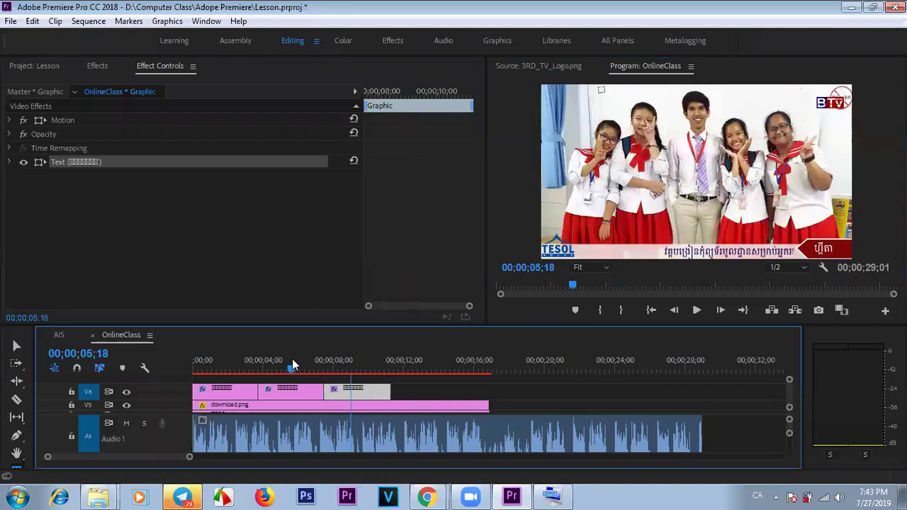
pyautogui.click(363, 359)
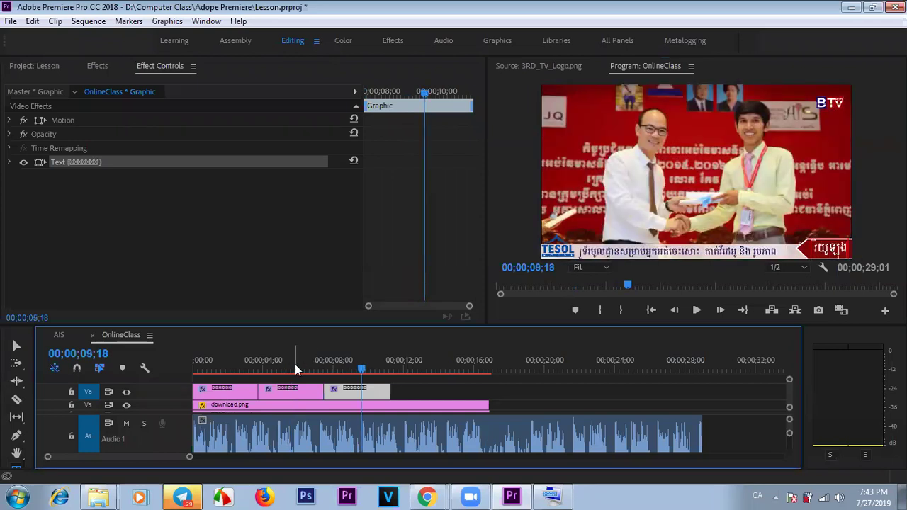
pyautogui.click(288, 369)
pyautogui.click(319, 366)
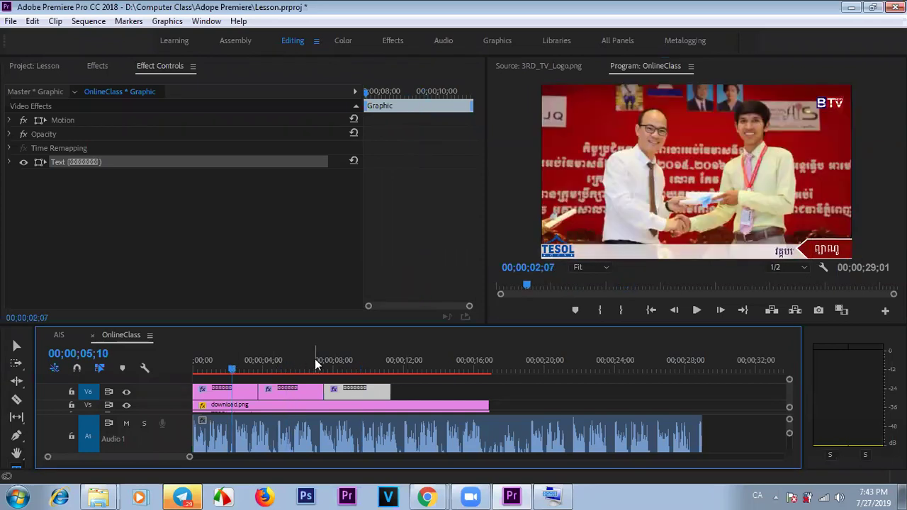
pyautogui.click(382, 370)
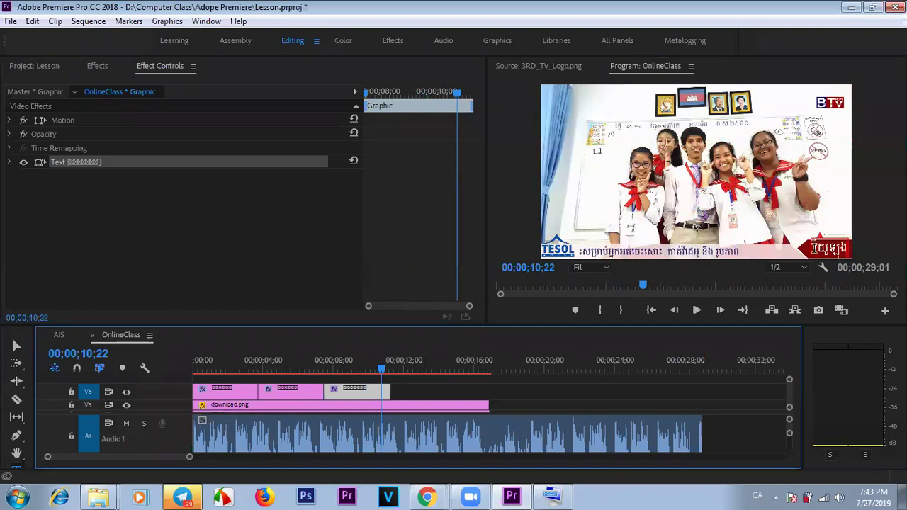
pyautogui.click(288, 369)
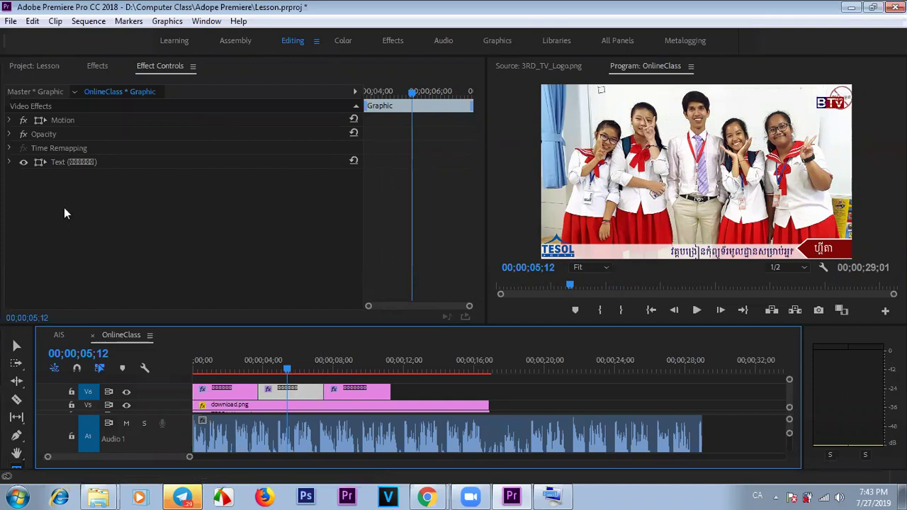
pyautogui.click(10, 162)
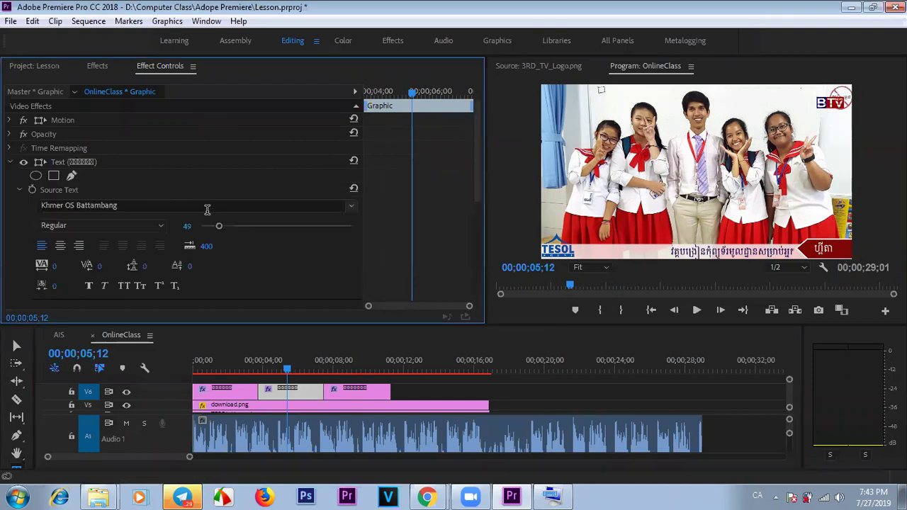
# - Try to set the font size of the third V6 label to 48 at 00;00;09;00
pyautogui.click(353, 391)
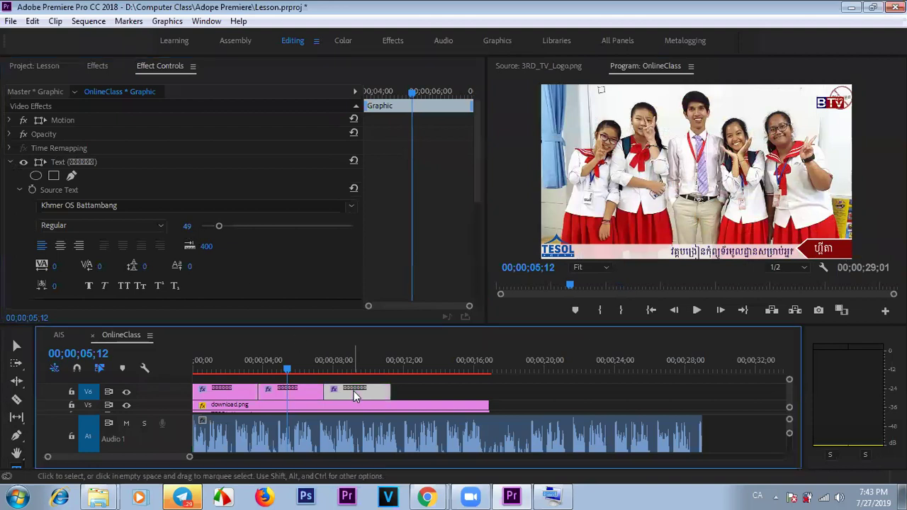
pyautogui.click(352, 358)
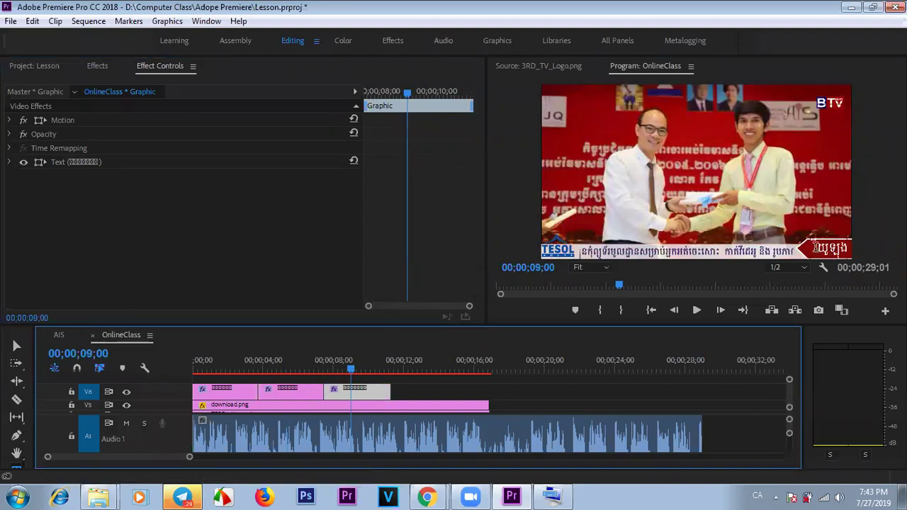
pyautogui.click(819, 252)
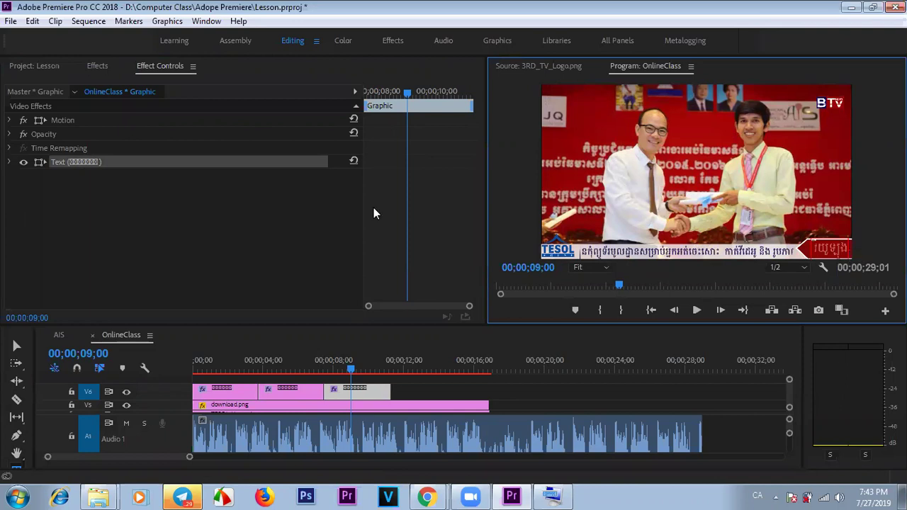
pyautogui.click(9, 162)
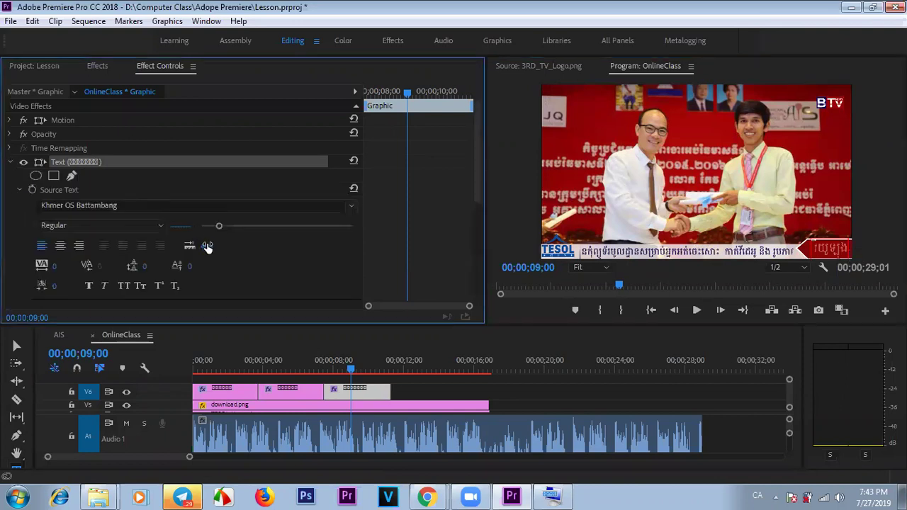
pyautogui.moveTo(181, 225); pyautogui.dragTo(201, 224)
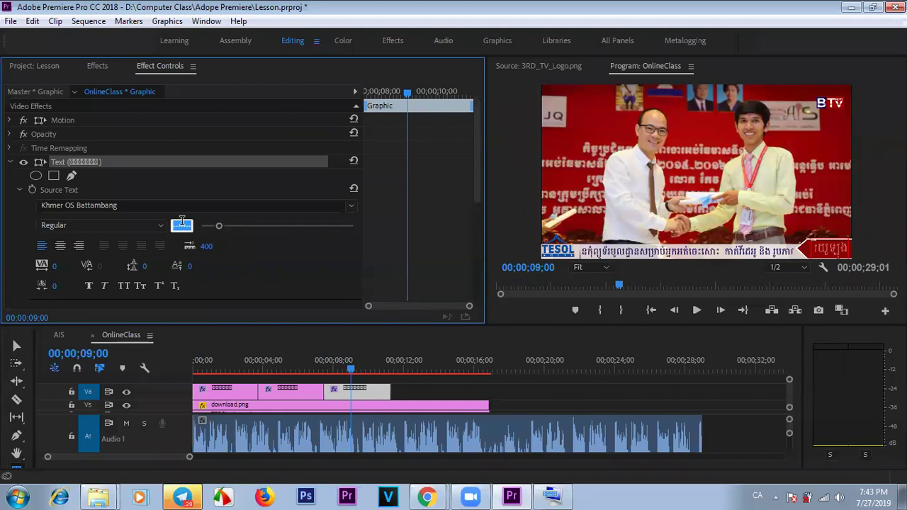
pyautogui.hotkey('alt', 'shift')
pyautogui.press('BackSpace')
pyautogui.write('48')
pyautogui.press('Return')
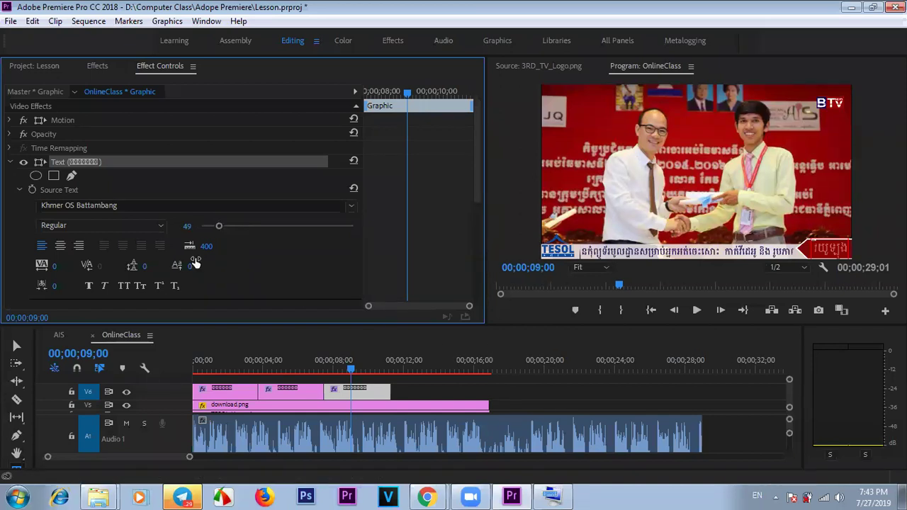
# - Compare the size and placement of the third V6 label's text with the first and second labels along the timeline
pyautogui.click(823, 248)
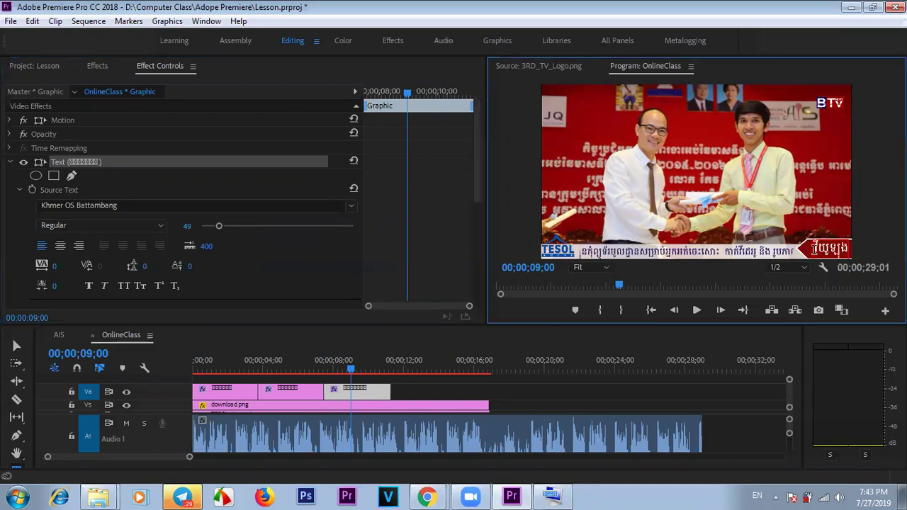
pyautogui.click(350, 267)
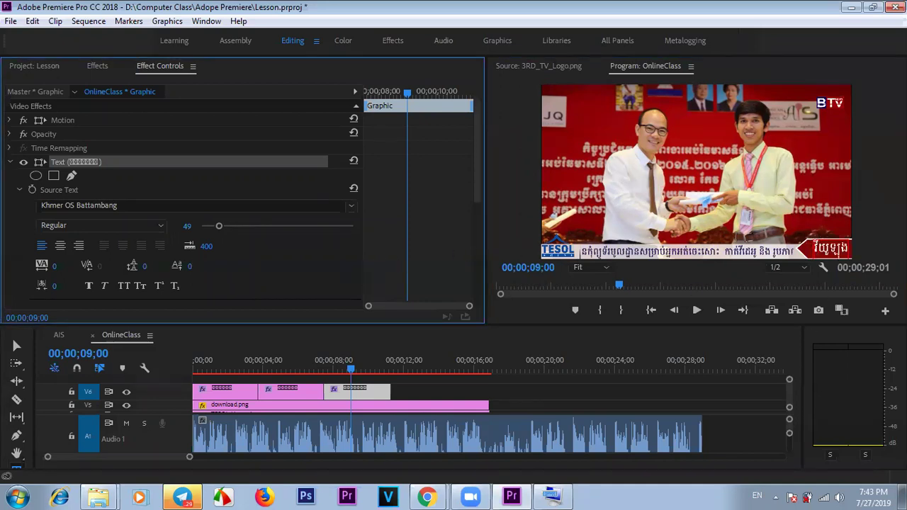
pyautogui.click(296, 365)
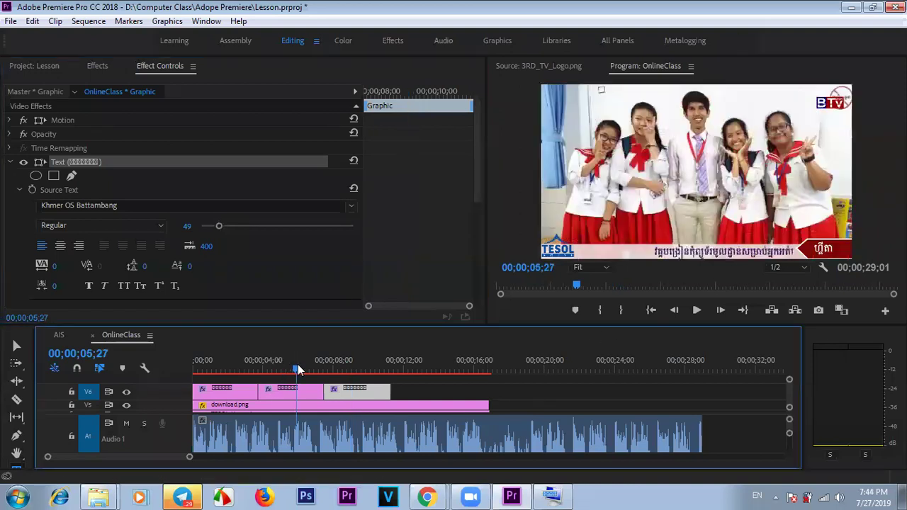
pyautogui.click(360, 366)
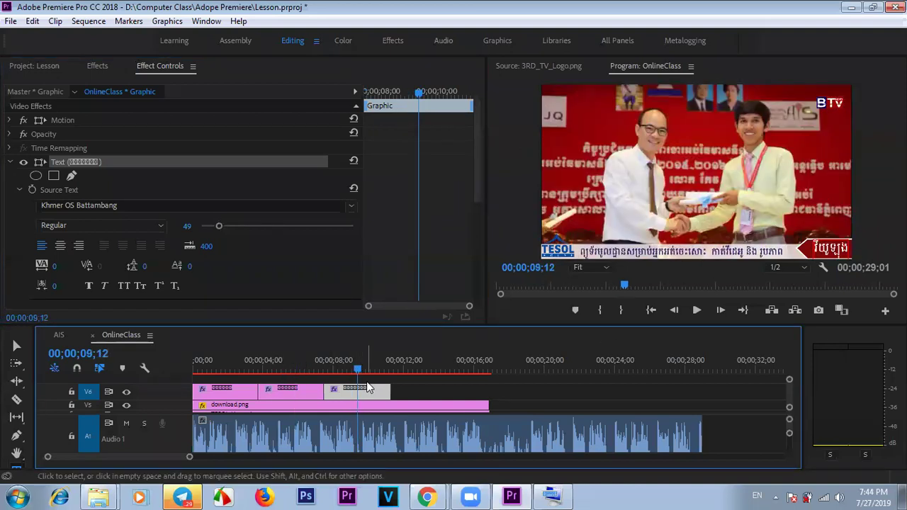
pyautogui.click(816, 247)
pyautogui.moveTo(816, 247); pyautogui.dragTo(845, 248)
pyautogui.click(857, 255)
pyautogui.moveTo(850, 249); pyautogui.dragTo(816, 245)
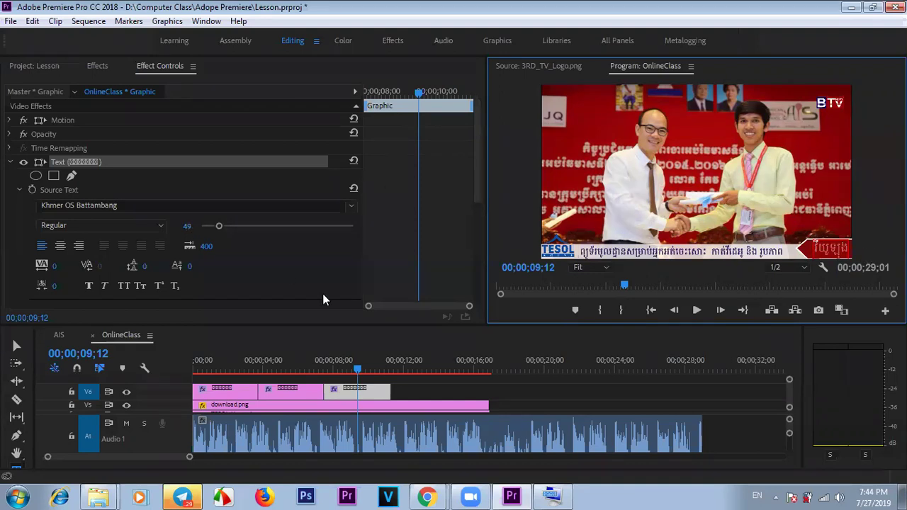
pyautogui.click(293, 361)
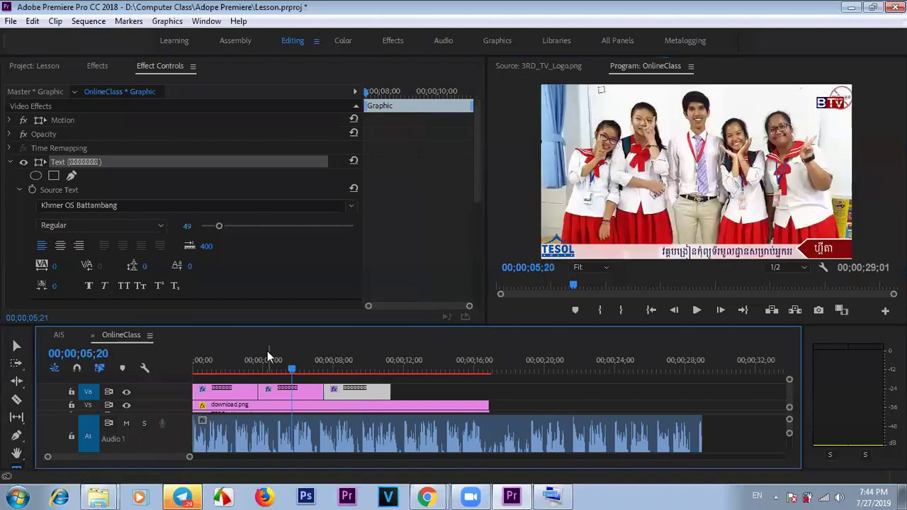
pyautogui.click(292, 397)
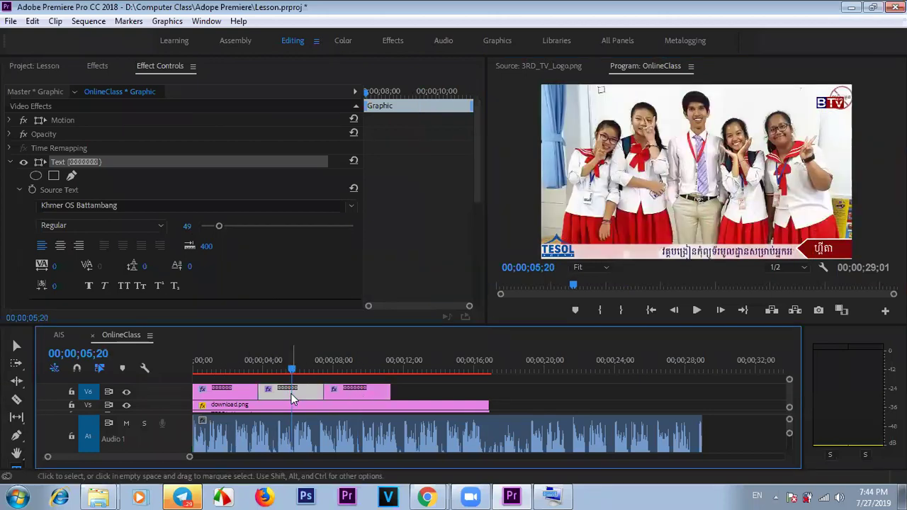
pyautogui.click(368, 391)
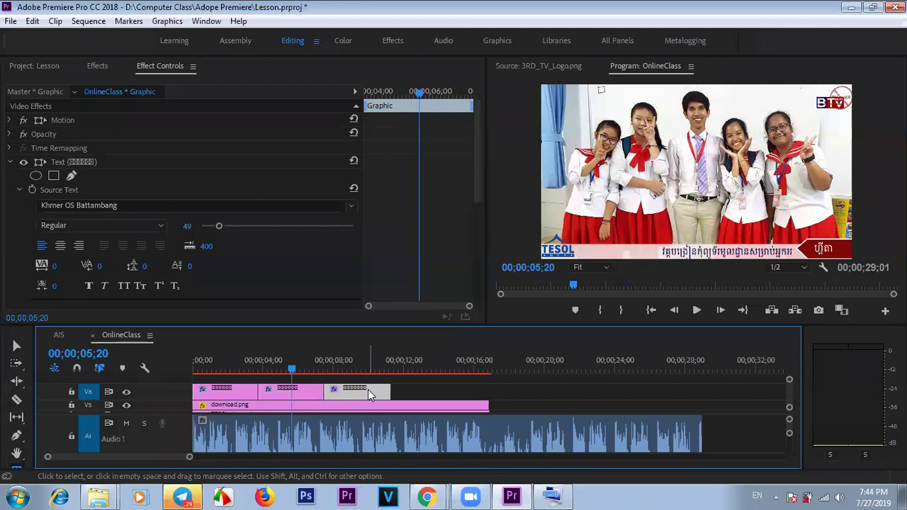
pyautogui.click(231, 389)
pyautogui.click(224, 364)
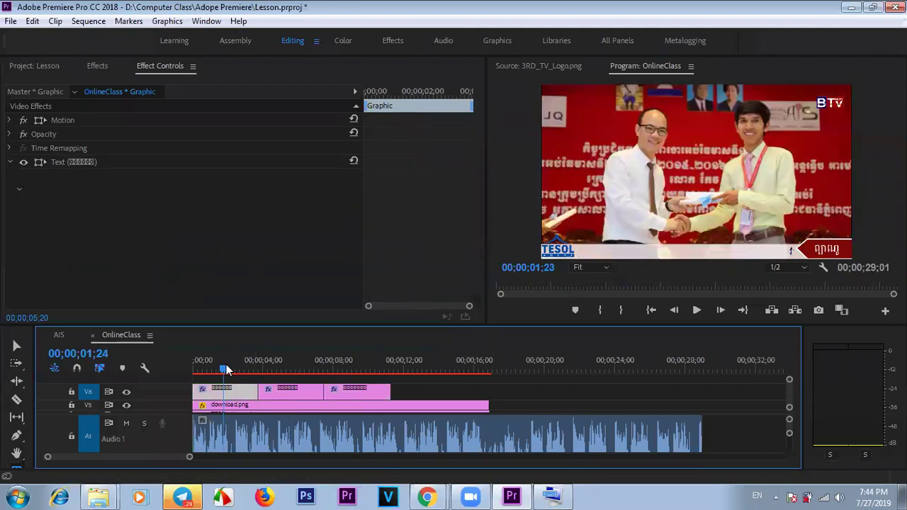
pyautogui.moveTo(234, 364); pyautogui.dragTo(355, 366)
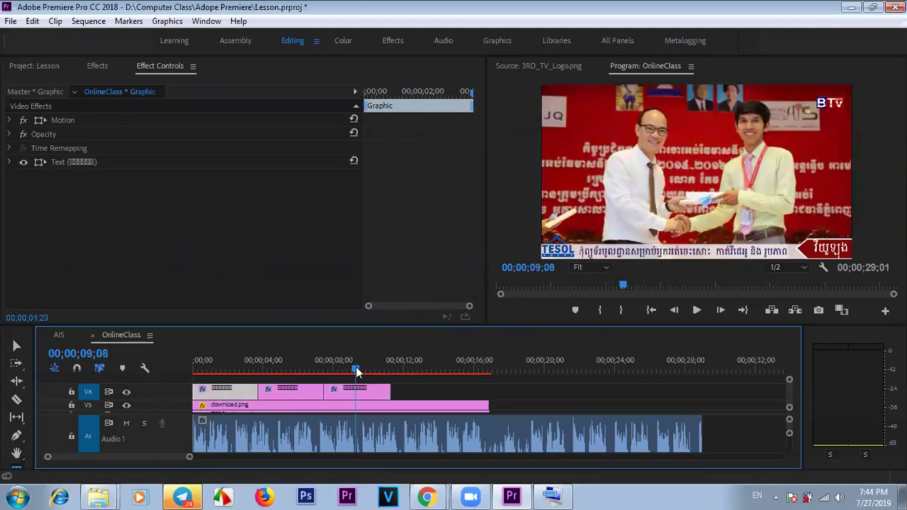
# - Delete the third V6 label and place a copy of the second label directly after it on the same track
pyautogui.click(369, 390)
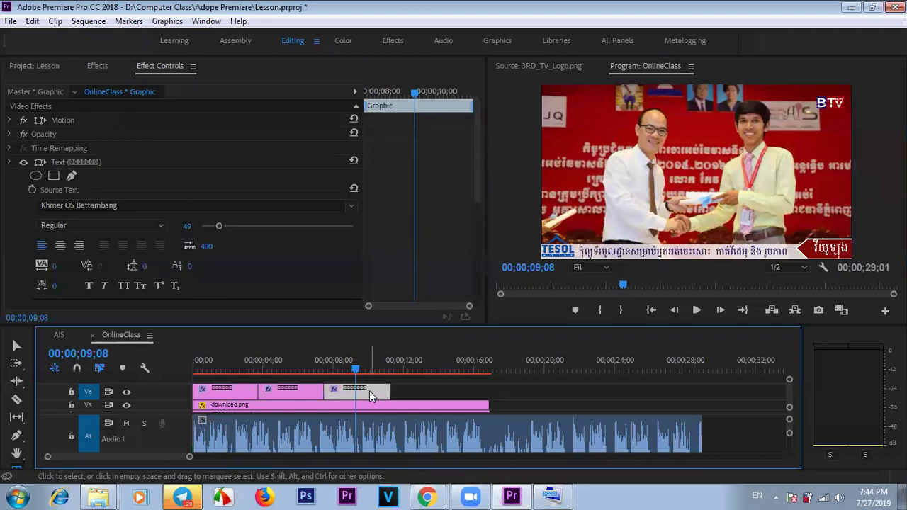
pyautogui.press('Delete')
pyautogui.click(303, 392)
pyautogui.click(16, 346)
pyautogui.click(309, 391)
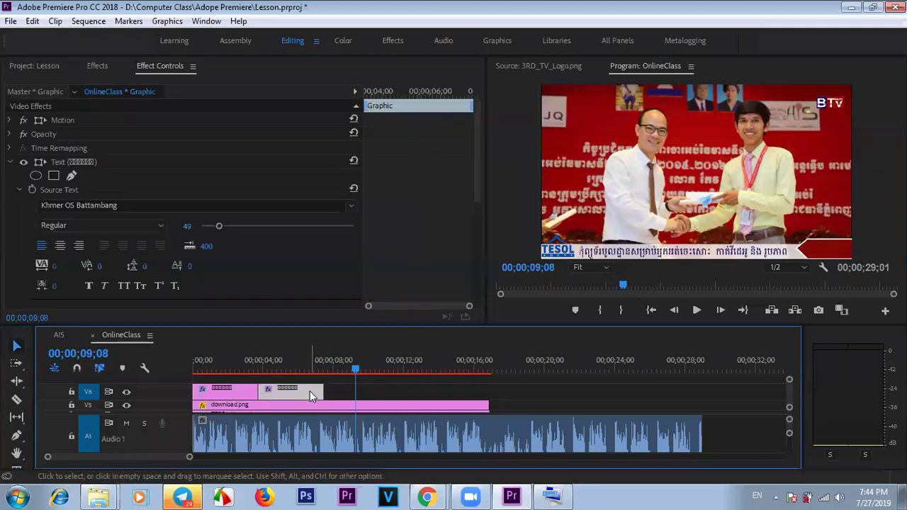
pyautogui.moveTo(310, 390); pyautogui.dragTo(372, 391)
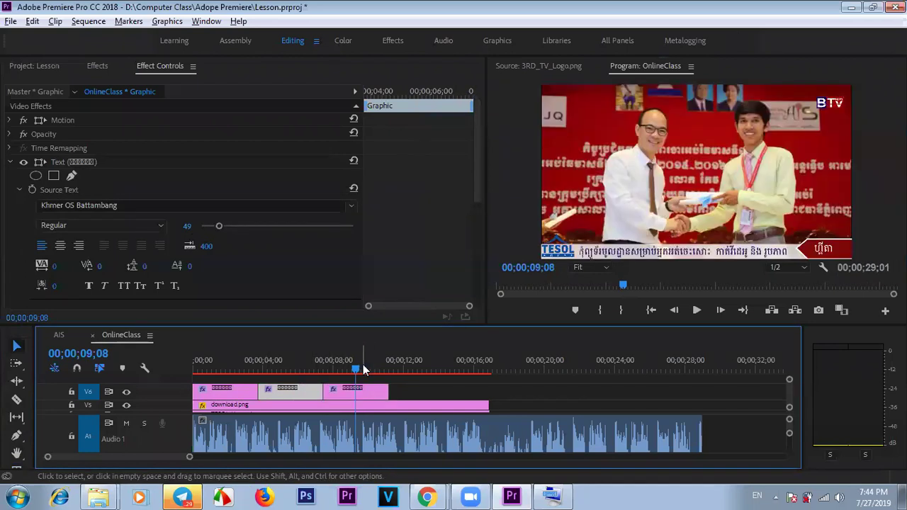
# - Replace the text of the new third V6 label with វីយូឡុង and check it against the other two labels
pyautogui.click(368, 392)
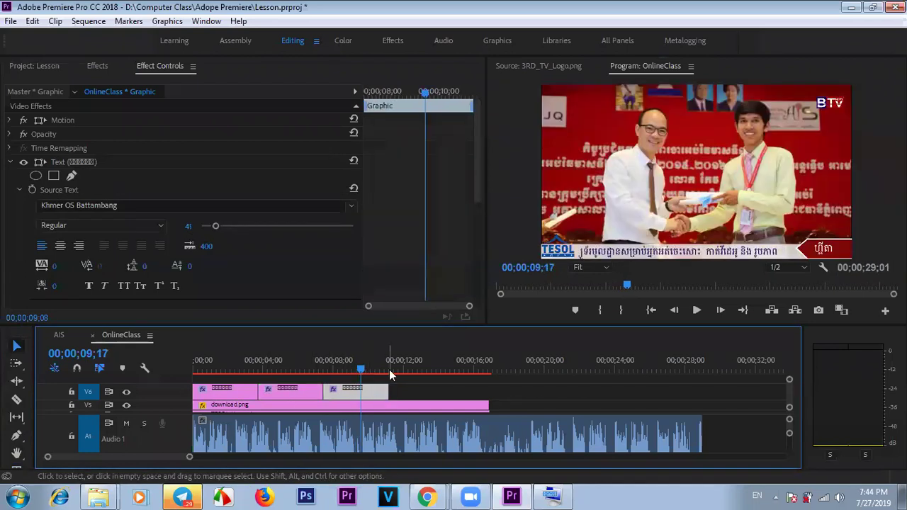
pyautogui.click(823, 246)
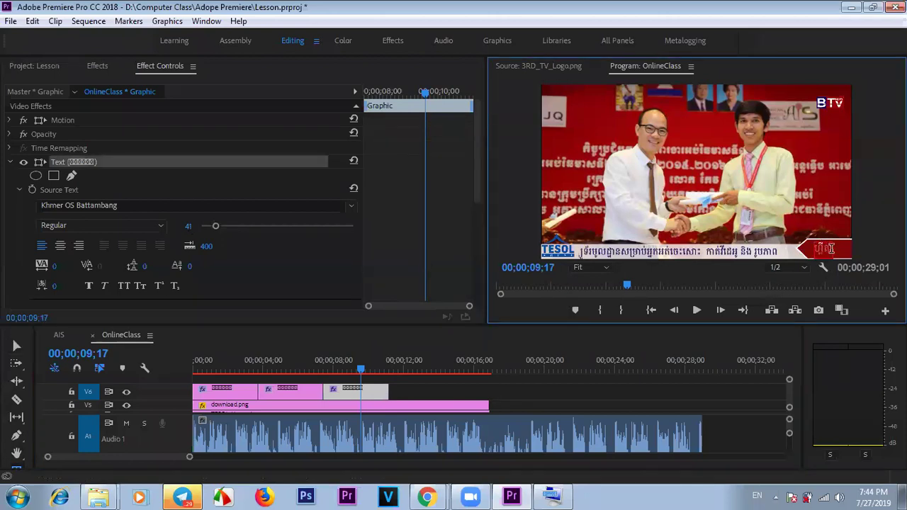
pyautogui.press('BackSpace')
pyautogui.press('BackSpace')
pyautogui.press('BackSpace')
pyautogui.hotkey('alt', 'shift')
pyautogui.press('BackSpace')
pyautogui.write('វ')
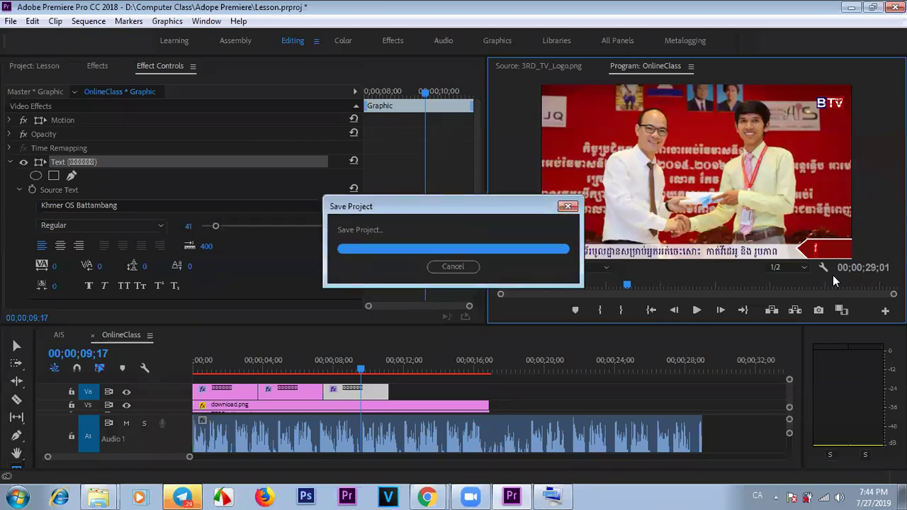
pyautogui.write('ិយ្យូង')
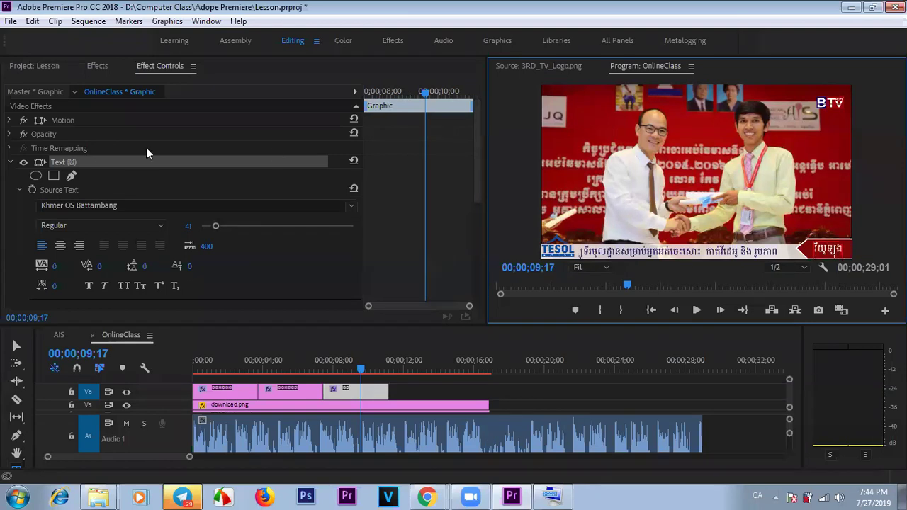
pyautogui.click(17, 346)
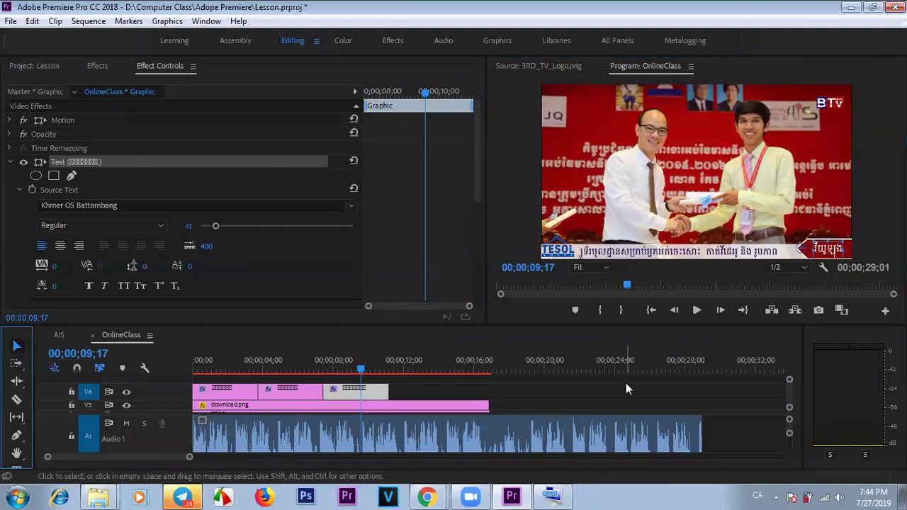
pyautogui.click(287, 360)
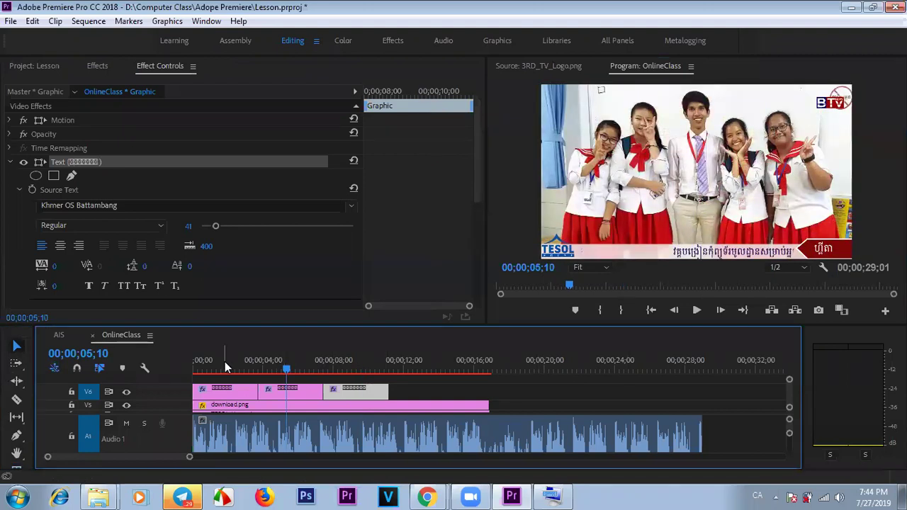
pyautogui.click(225, 362)
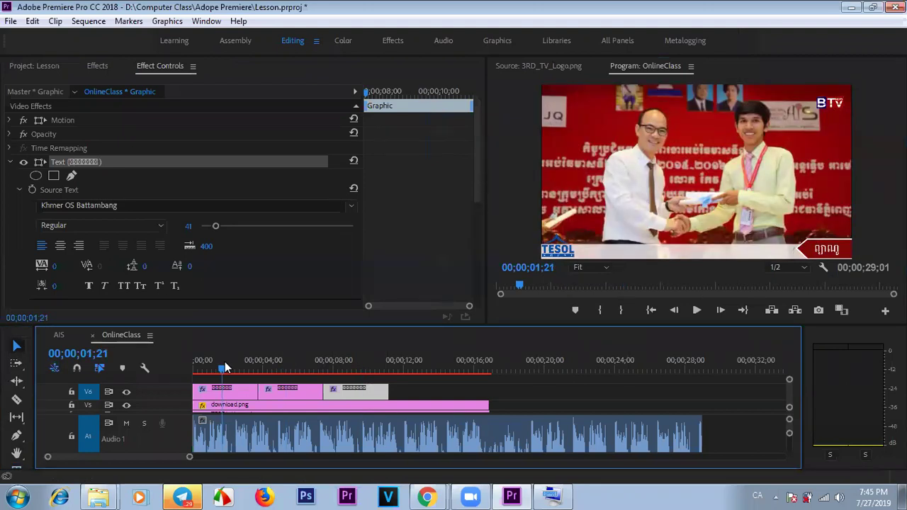
# - Apply the Center Split slide transition at the cut between the first and second V6 labels
pyautogui.click(9, 163)
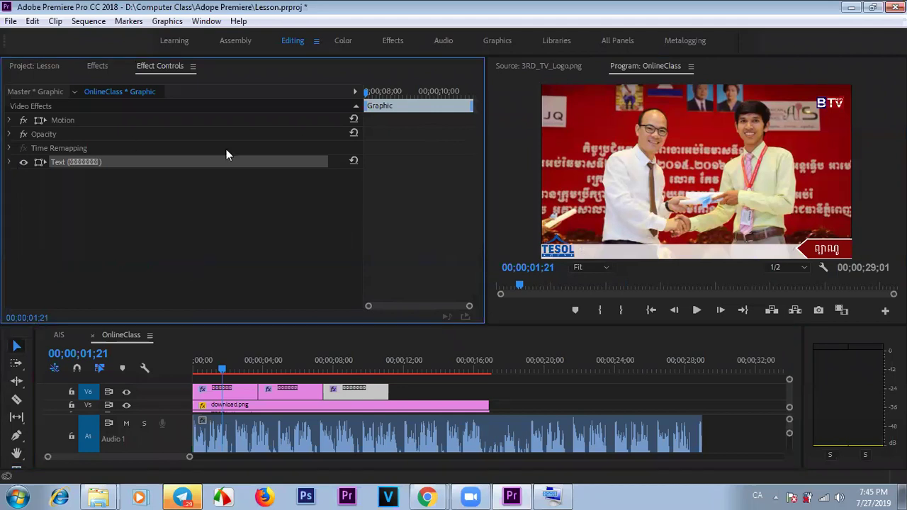
pyautogui.click(97, 66)
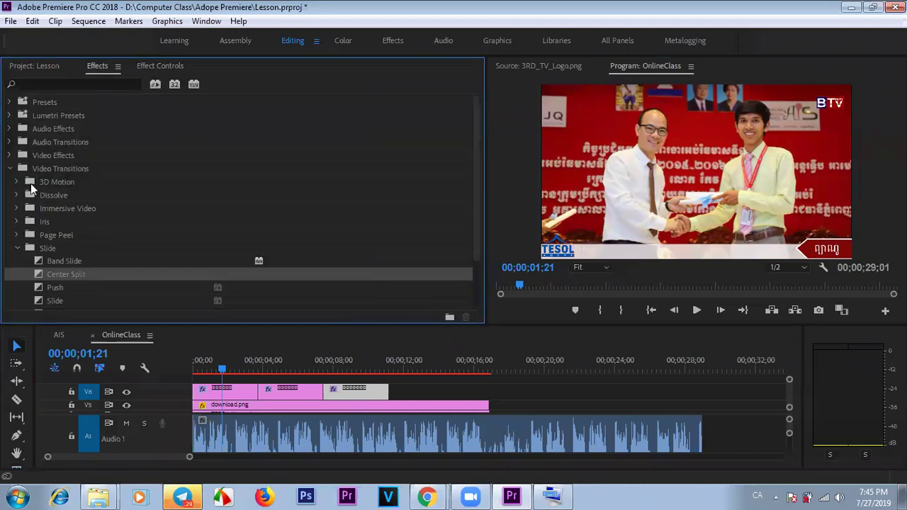
pyautogui.click(12, 168)
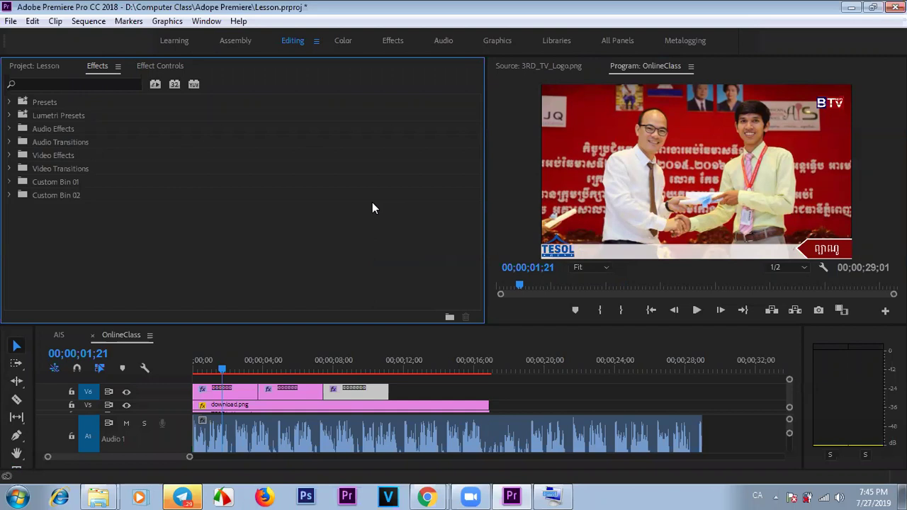
pyautogui.click(9, 168)
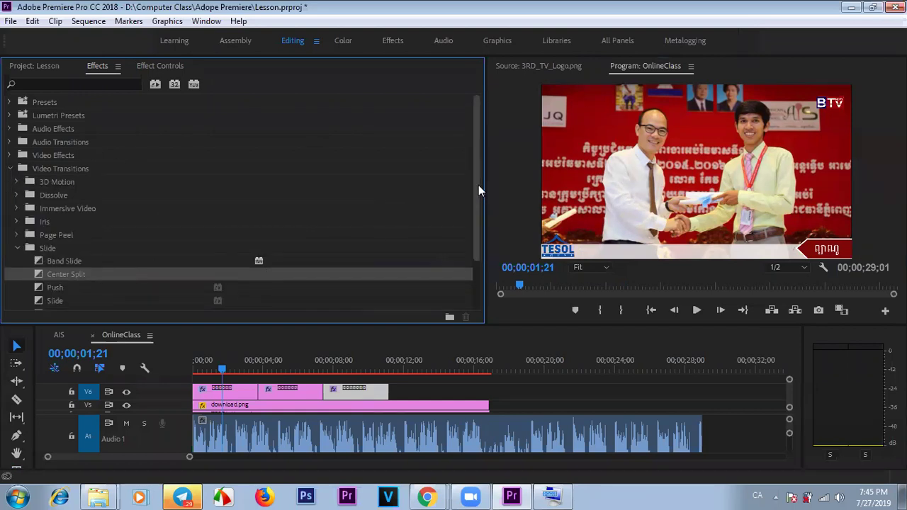
pyautogui.moveTo(478, 185); pyautogui.dragTo(482, 241)
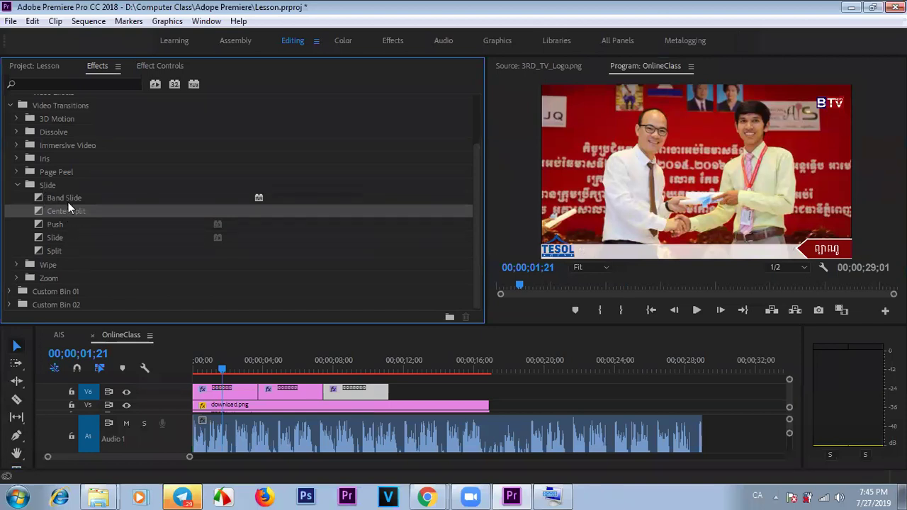
pyautogui.moveTo(80, 219); pyautogui.dragTo(259, 392)
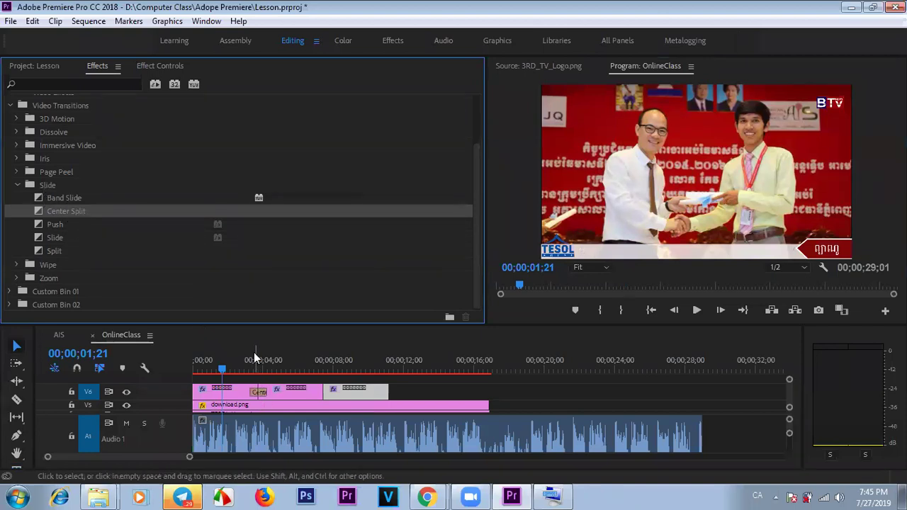
# - Play back the transition between the first and second V6 labels from just before the cut
pyautogui.click(247, 363)
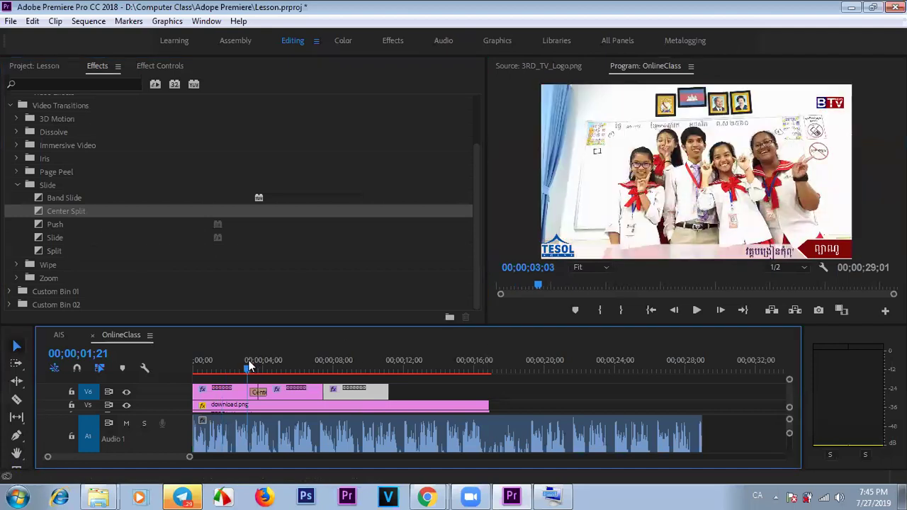
pyautogui.click(699, 311)
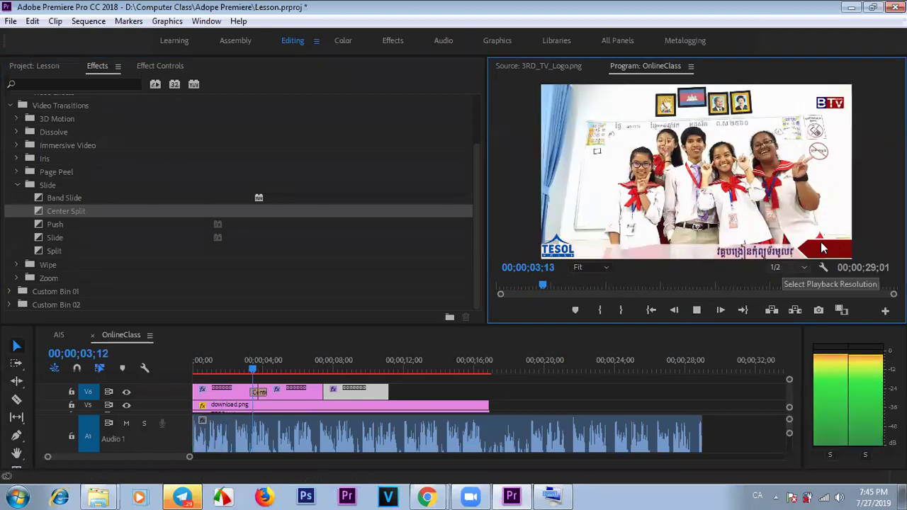
pyautogui.click(697, 311)
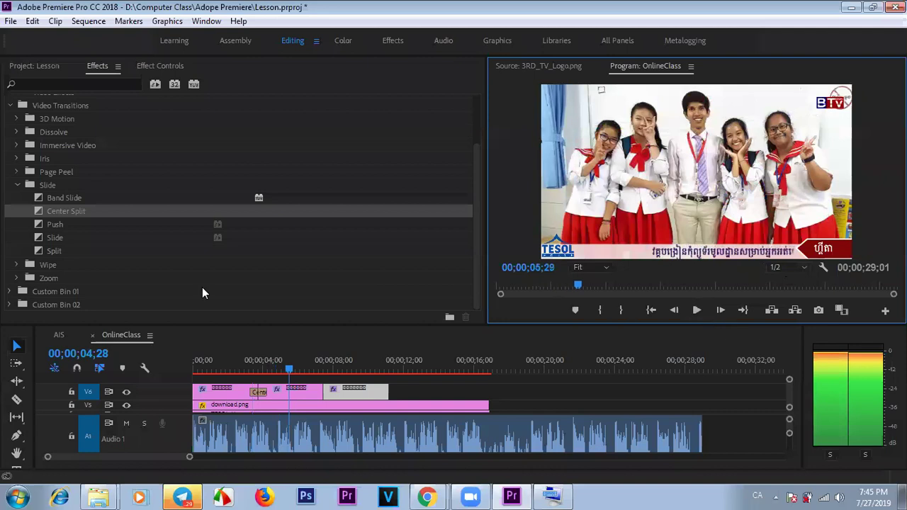
# - Replace the transition between the first and second V6 labels with Band Slide and play it back from just before the cut
pyautogui.moveTo(76, 198); pyautogui.dragTo(266, 402)
pyautogui.click(249, 368)
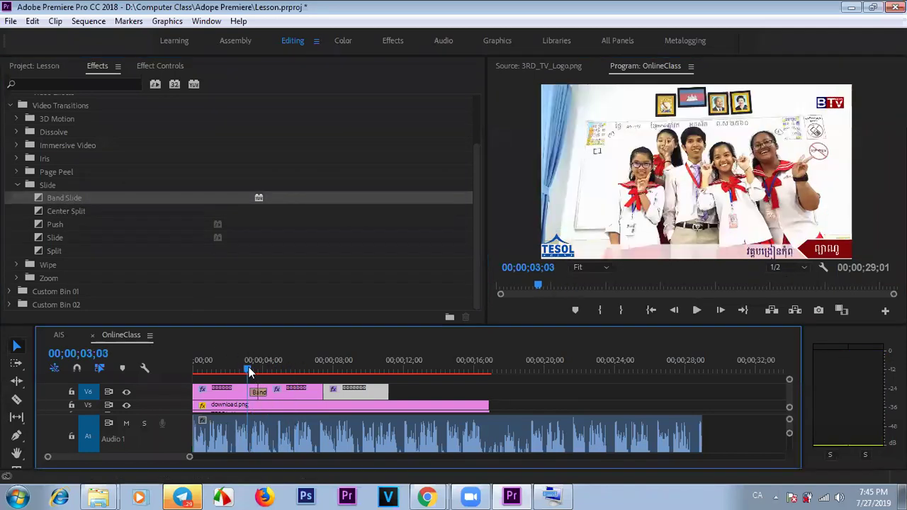
pyautogui.click(696, 312)
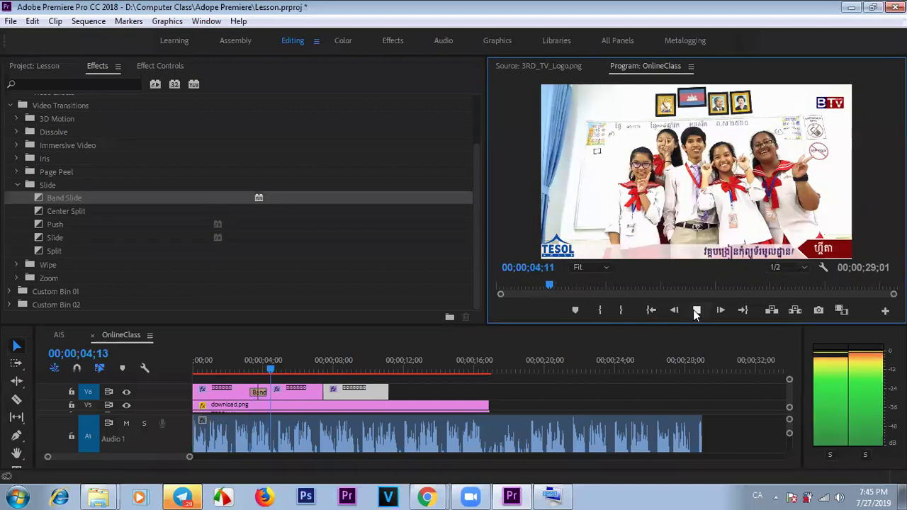
pyautogui.click(696, 312)
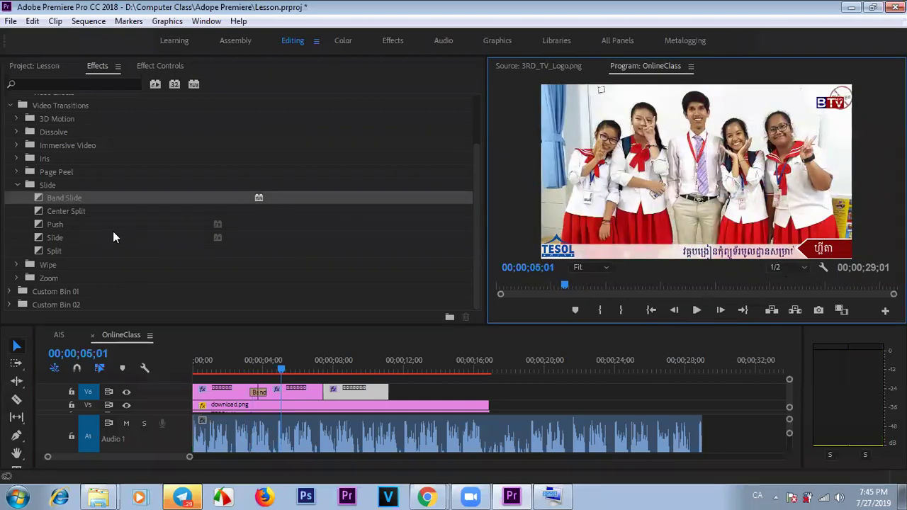
# - Apply Band Slide at the cut between the second and third V6 labels and play the sequence from before the first label transition
pyautogui.moveTo(79, 197); pyautogui.dragTo(323, 392)
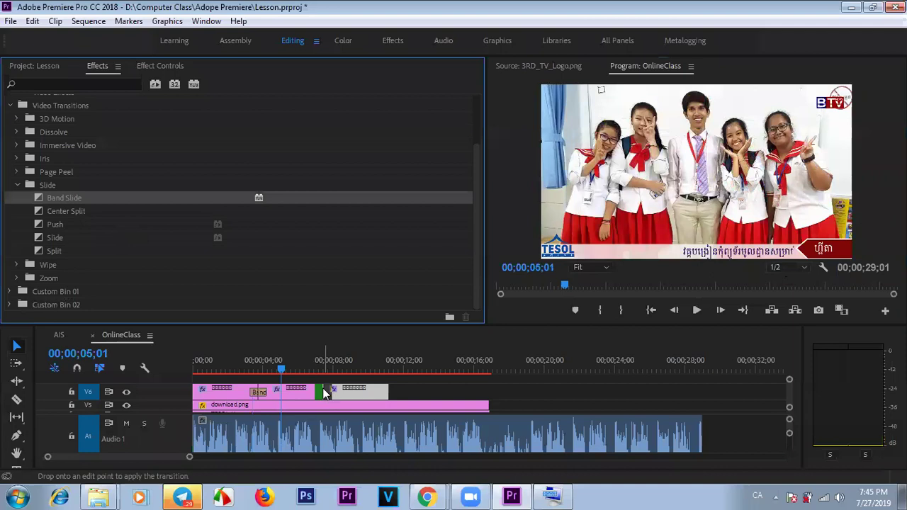
pyautogui.click(247, 360)
pyautogui.click(696, 312)
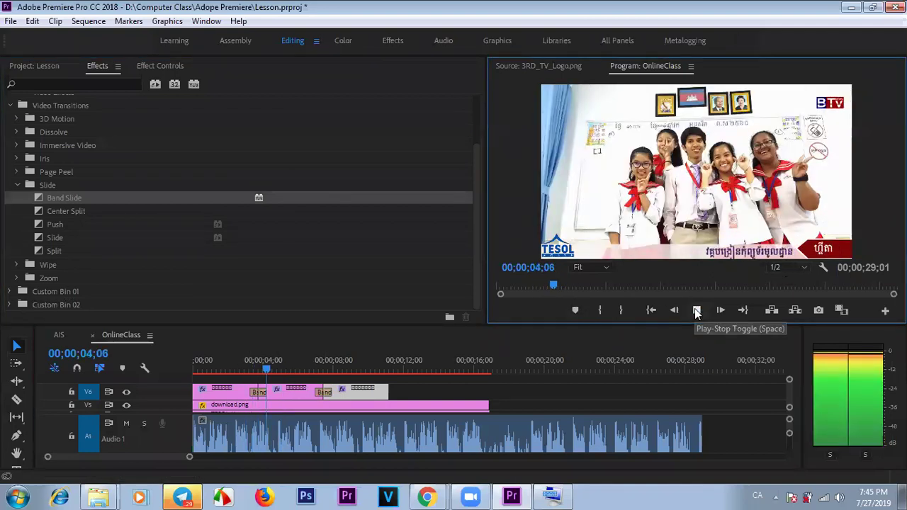
pyautogui.click(696, 311)
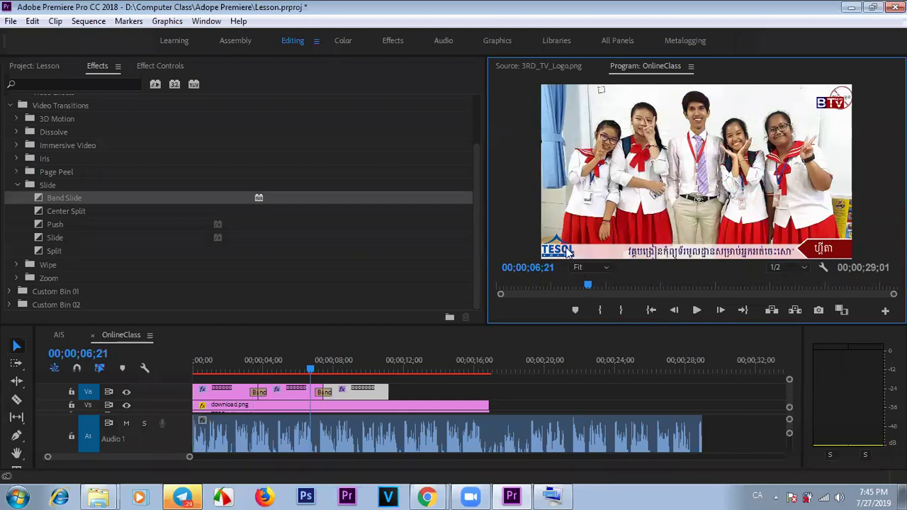
pyautogui.click(11, 105)
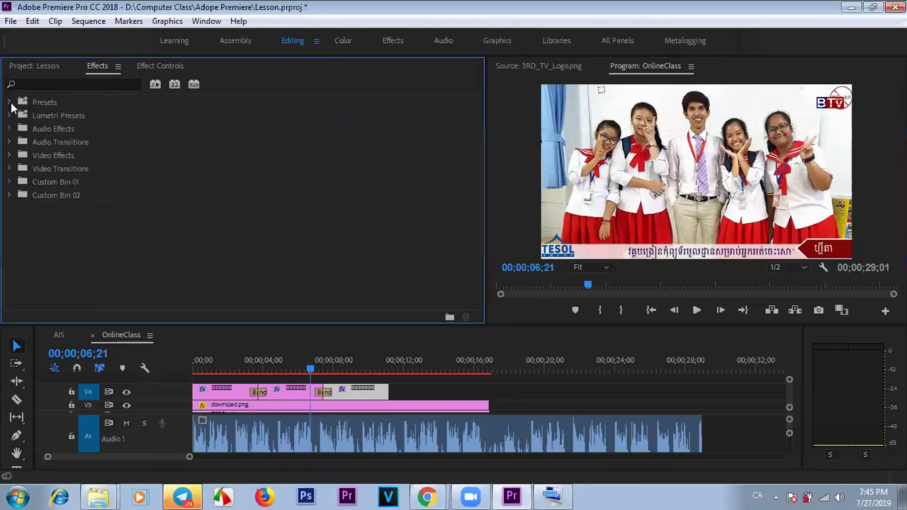
pyautogui.click(84, 85)
pyautogui.write('ឥឥឥឥឥឥឥ')
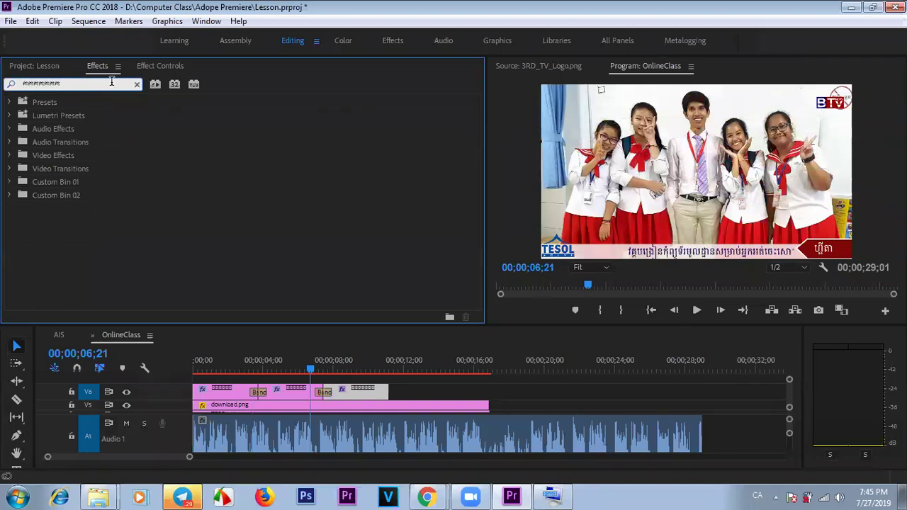
pyautogui.click(117, 67)
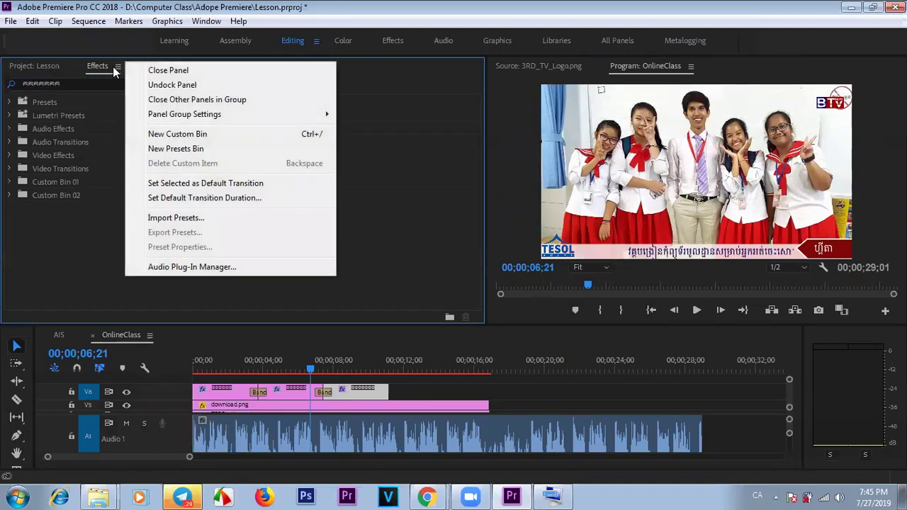
pyautogui.click(93, 71)
pyautogui.click(9, 102)
pyautogui.click(9, 116)
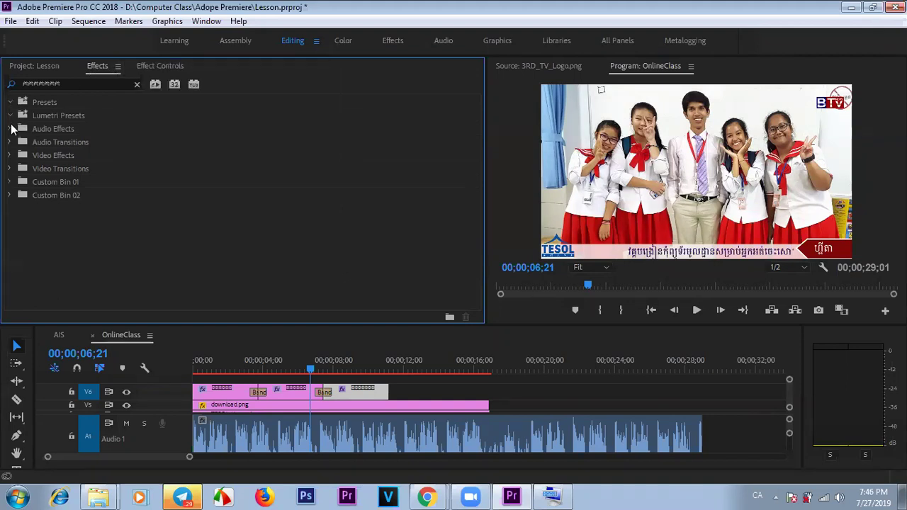
pyautogui.click(10, 116)
pyautogui.click(10, 103)
pyautogui.click(136, 84)
pyautogui.click(11, 102)
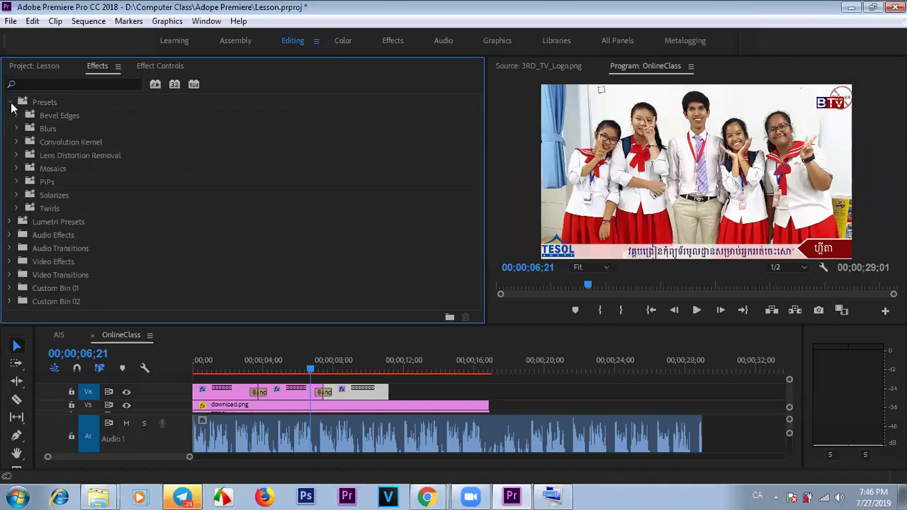
pyautogui.click(10, 103)
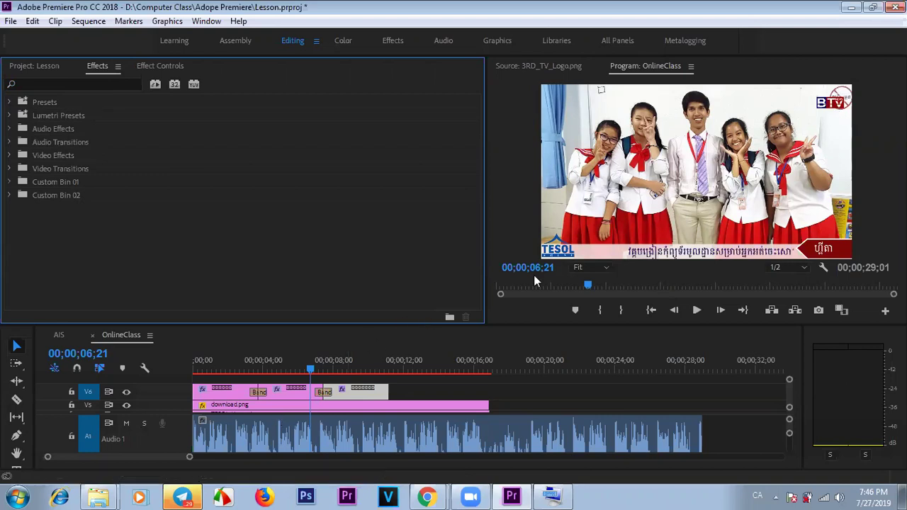
# - Enlarge the program monitor, view the current OnlineClass frame full screen, and return to the editing workspace
pyautogui.click(560, 253)
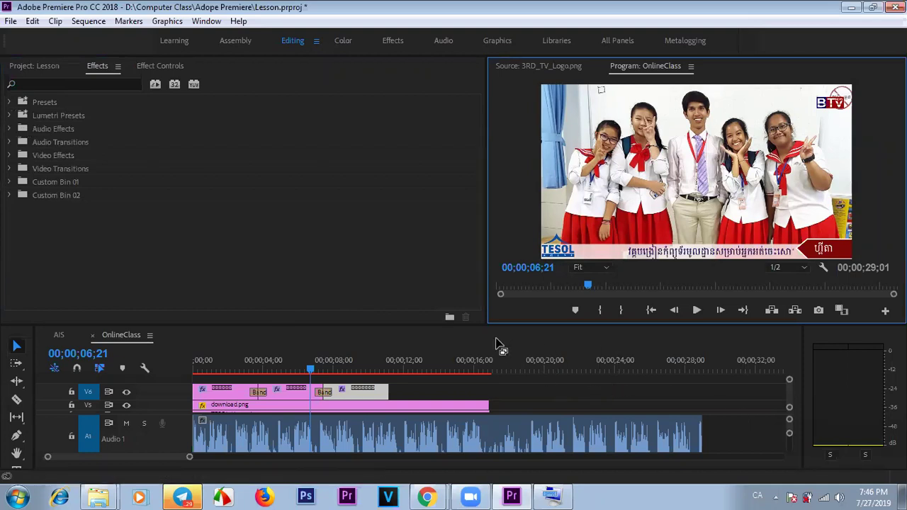
pyautogui.moveTo(501, 325); pyautogui.dragTo(508, 375)
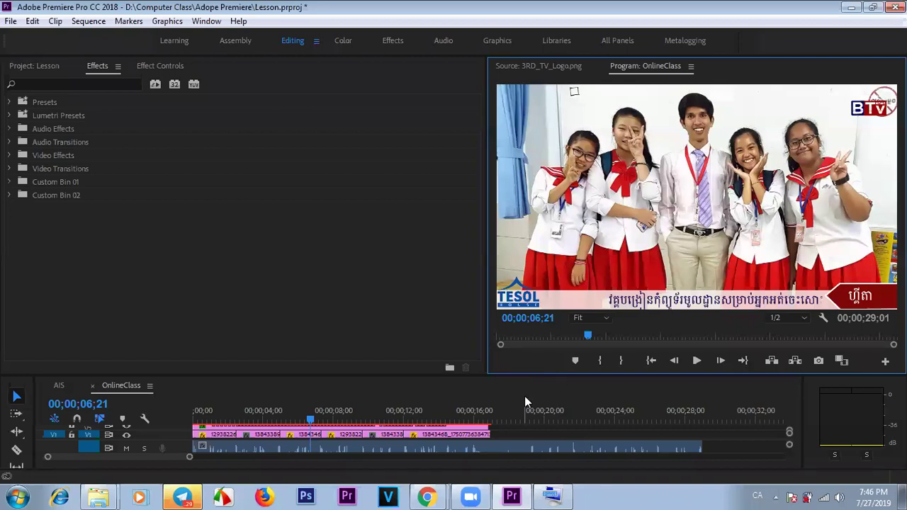
pyautogui.hotkey('ctrl', '`')
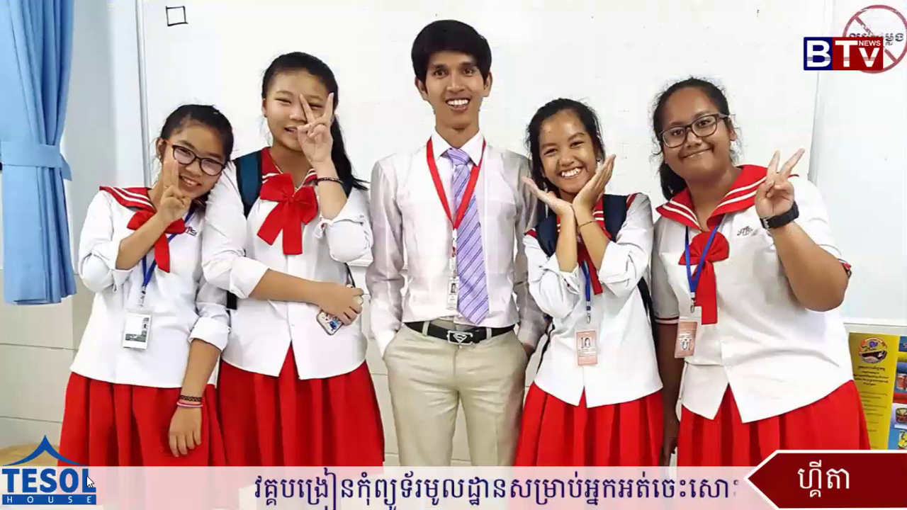
pyautogui.hotkey('ctrl', '`')
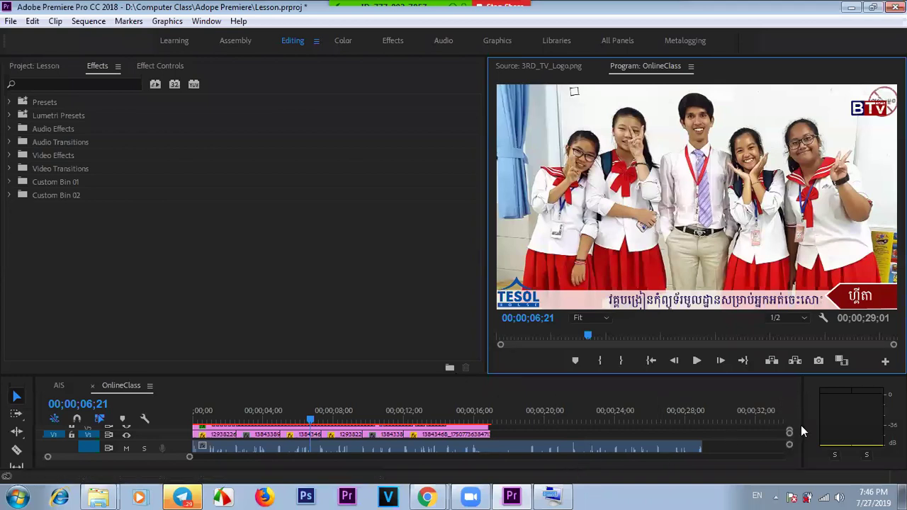
# - Examine the AIS sequence's track layout in an enlarged timeline and return to the OnlineClass sequence
pyautogui.click(61, 387)
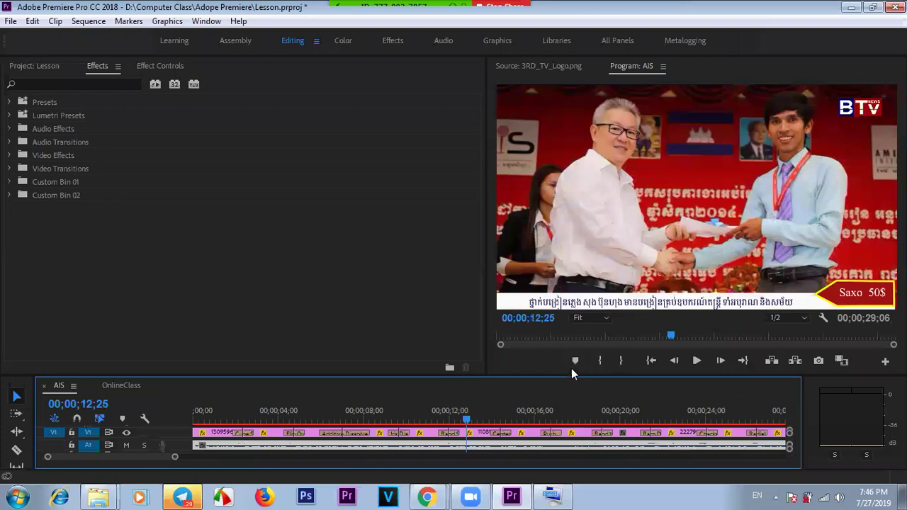
pyautogui.moveTo(565, 376); pyautogui.dragTo(550, 266)
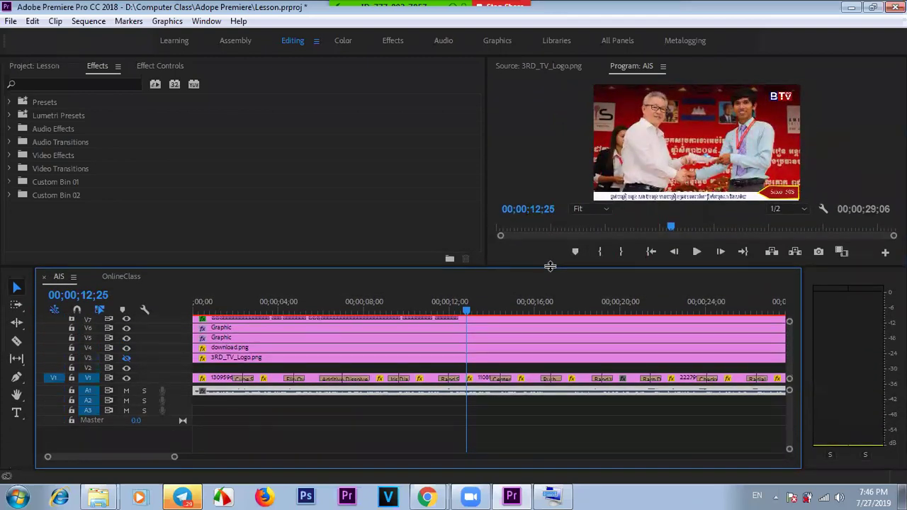
pyautogui.moveTo(550, 266)
pyautogui.mouseDown()
pyautogui.moveTo(543, 239)
pyautogui.moveTo(545, 272)
pyautogui.mouseUp()
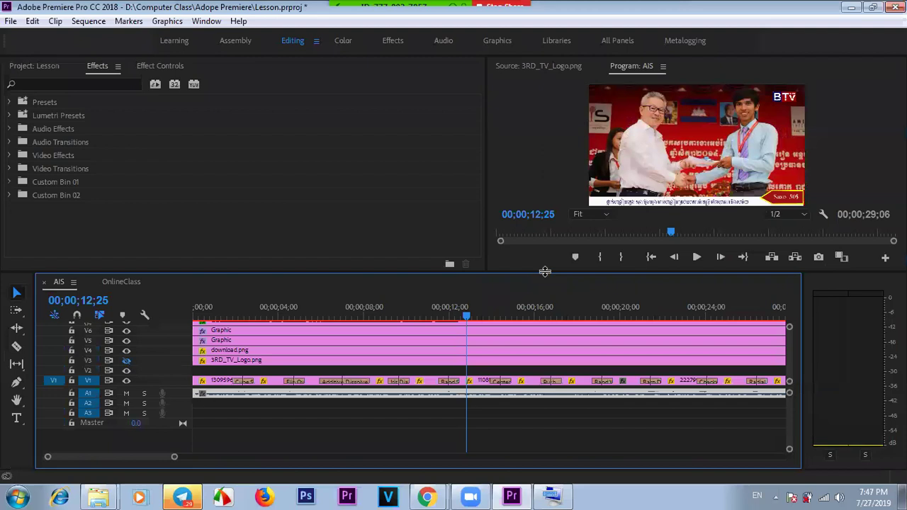
pyautogui.click(122, 282)
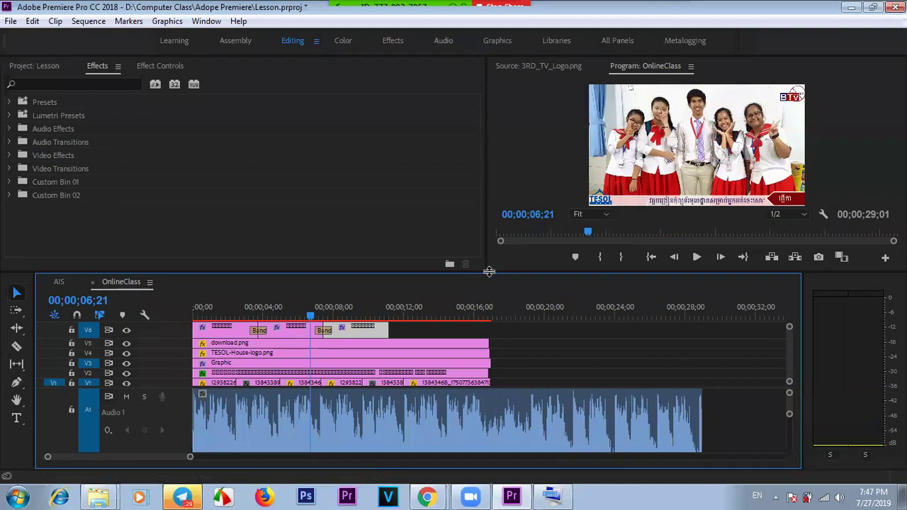
# - Cut the A1 audio at the end of the video clips, at 00;00;16;28, and delete the excess part
pyautogui.click(494, 317)
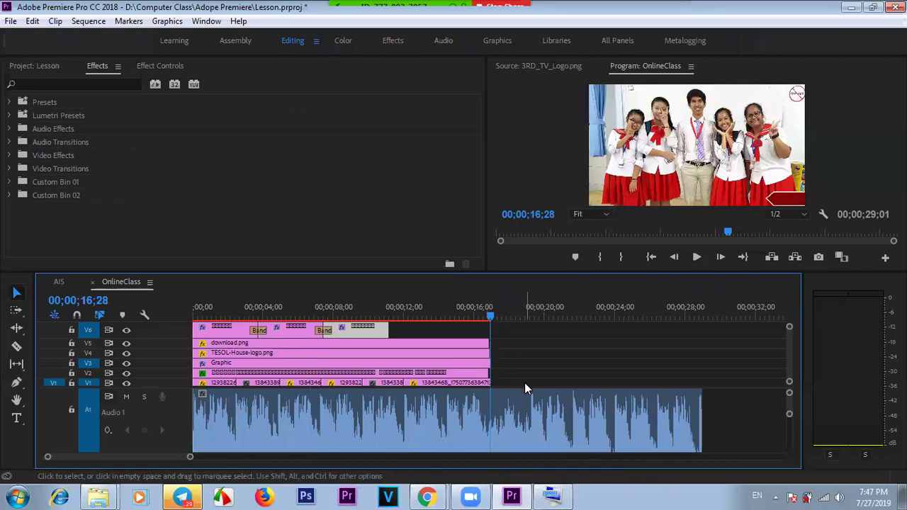
pyautogui.click(545, 415)
pyautogui.press('Delete')
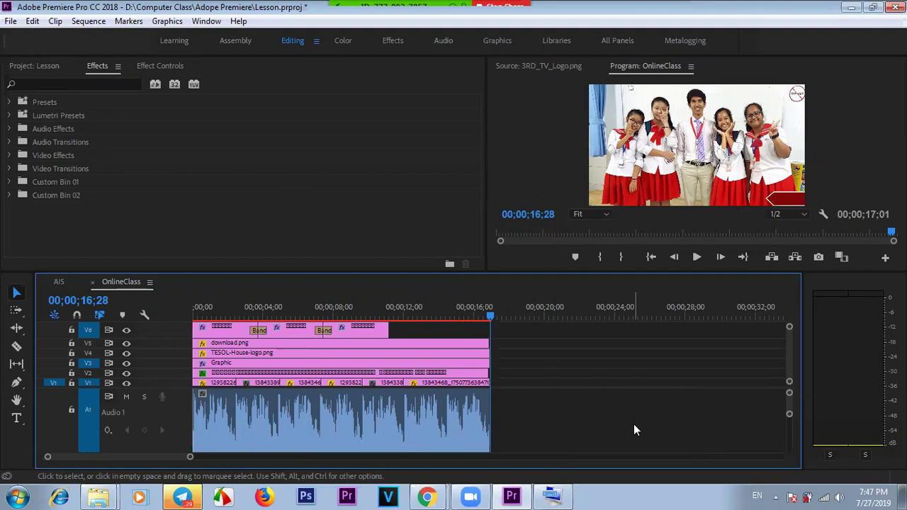
# - Open the export settings for OnlineClass, keep the H.264 format, and save the output name as OnlineClass in the Videos library
pyautogui.hotkey('ctrl', 'm')
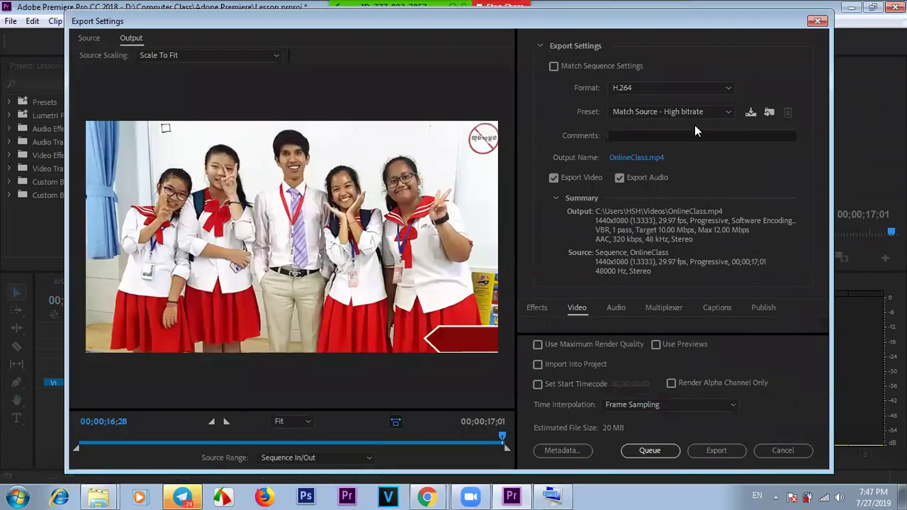
pyautogui.click(633, 88)
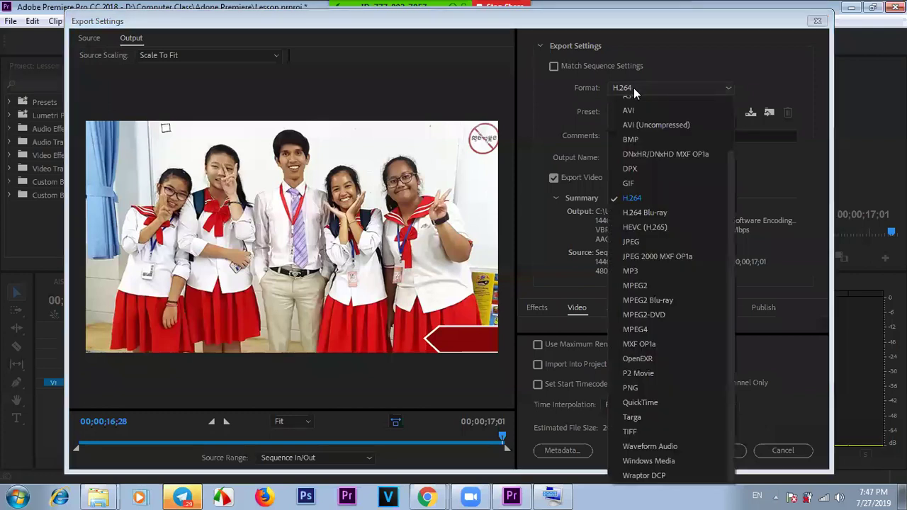
pyautogui.click(659, 88)
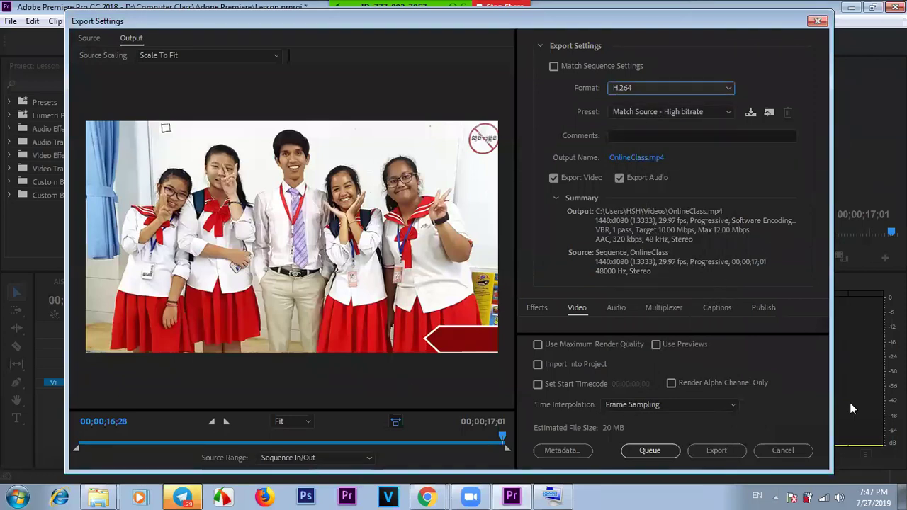
pyautogui.click(637, 159)
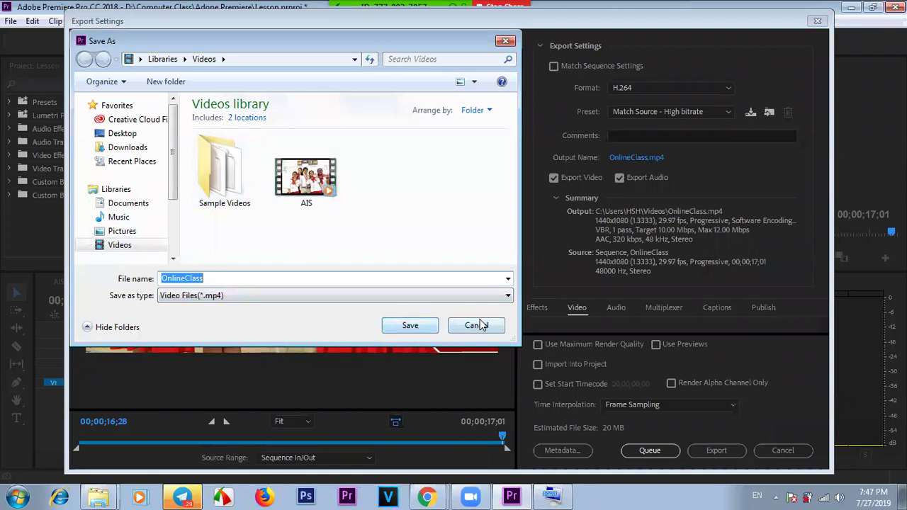
pyautogui.click(410, 326)
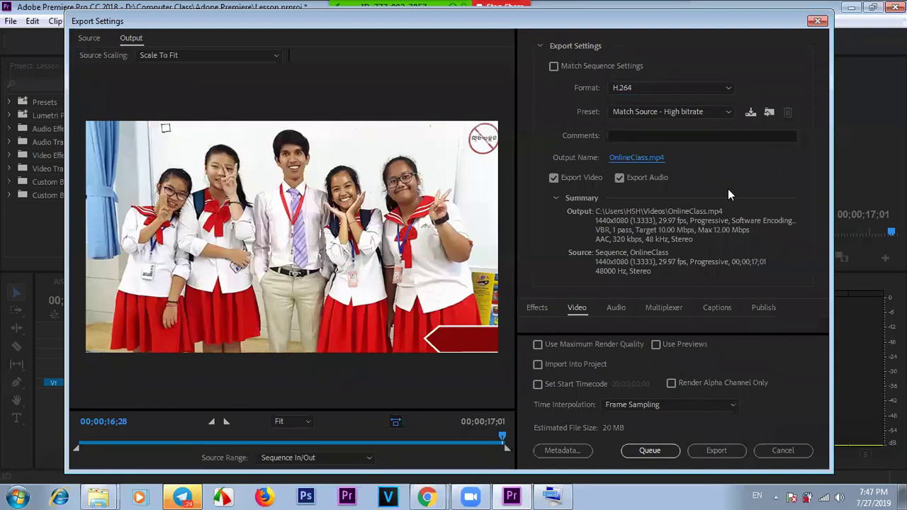
# - Look through the available export presets and keep Match Source - High bitrate
pyautogui.click(677, 114)
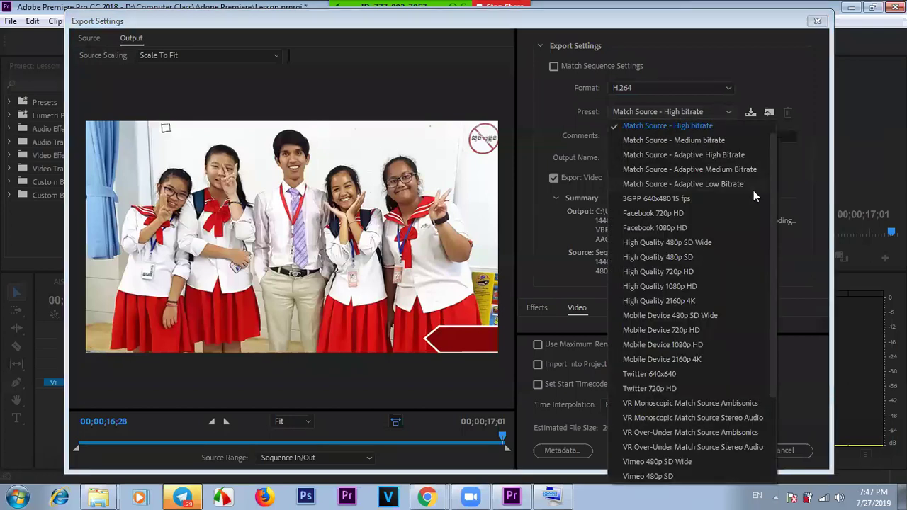
pyautogui.moveTo(773, 240); pyautogui.dragTo(770, 155)
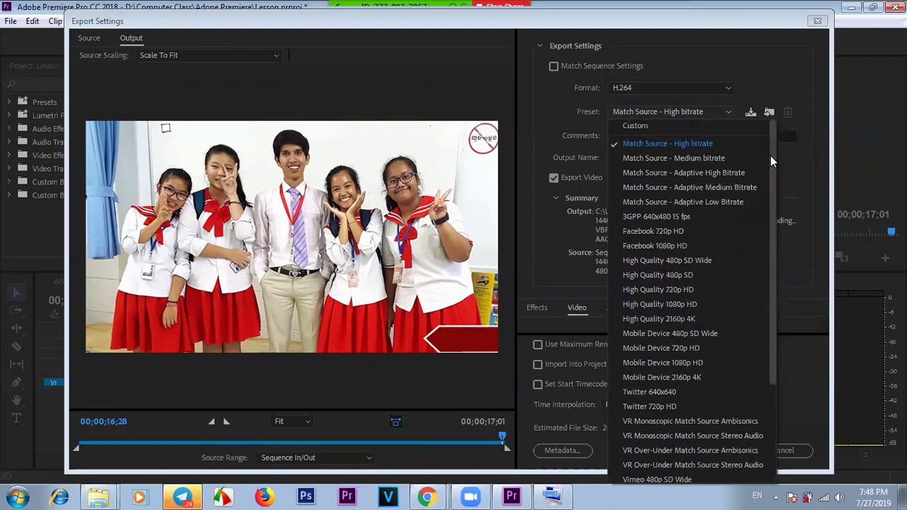
pyautogui.click(810, 167)
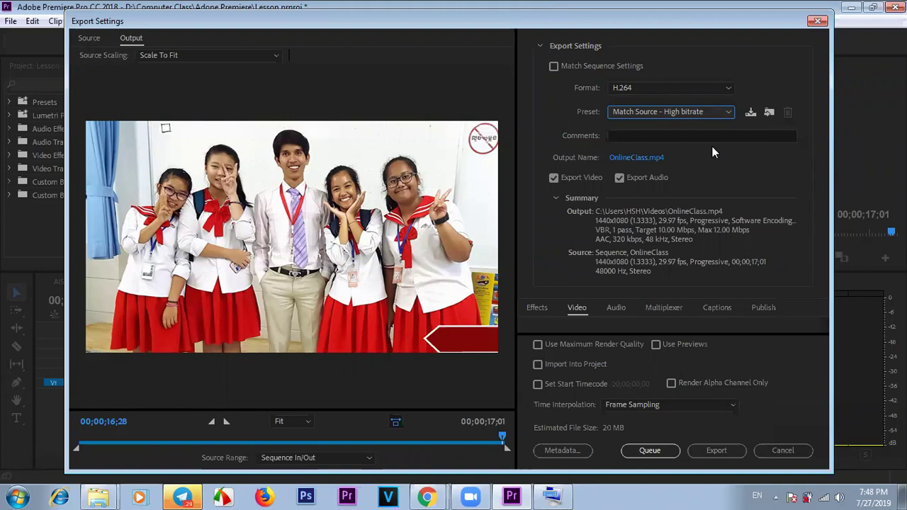
# - Review the full list of export formats and choose H.264
pyautogui.click(661, 86)
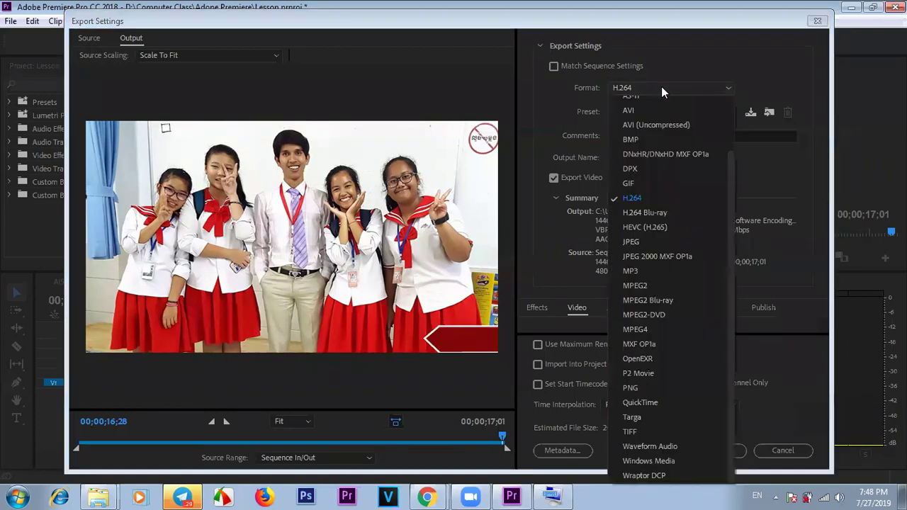
pyautogui.moveTo(732, 200); pyautogui.dragTo(729, 148)
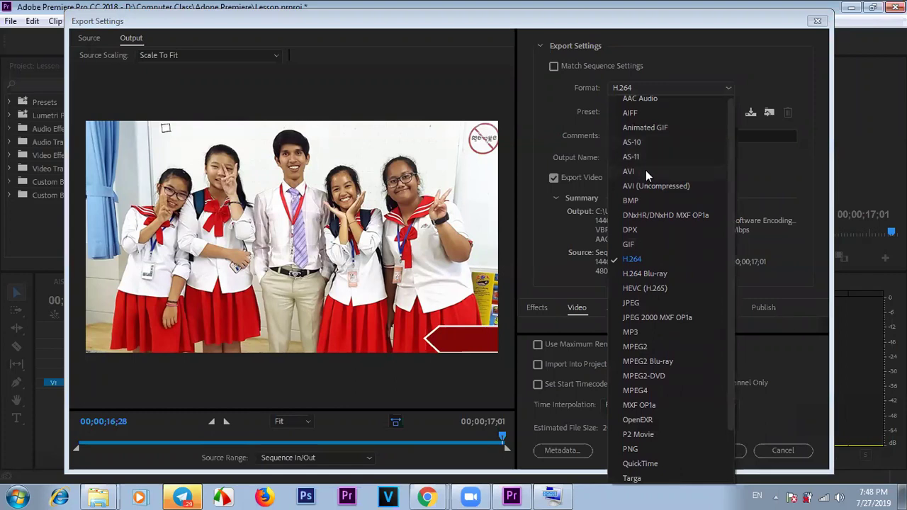
pyautogui.moveTo(729, 205); pyautogui.dragTo(728, 352)
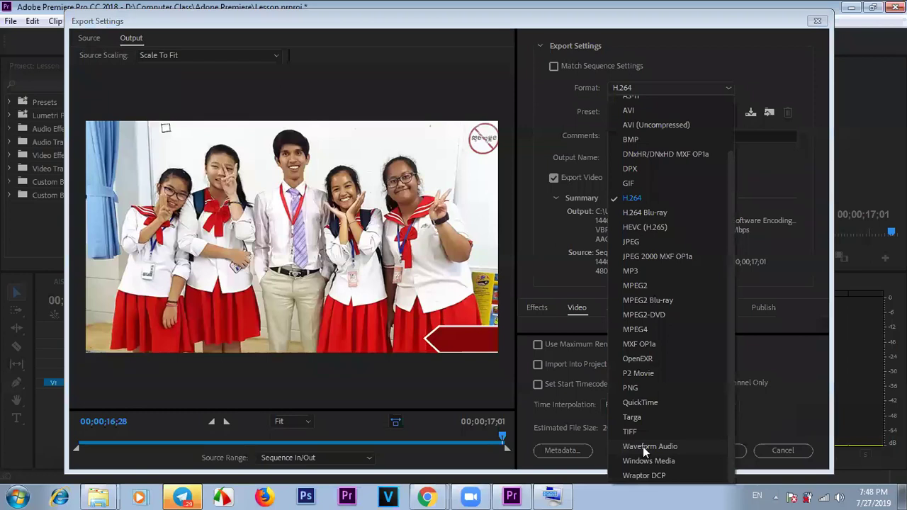
pyautogui.moveTo(733, 375); pyautogui.dragTo(672, 267)
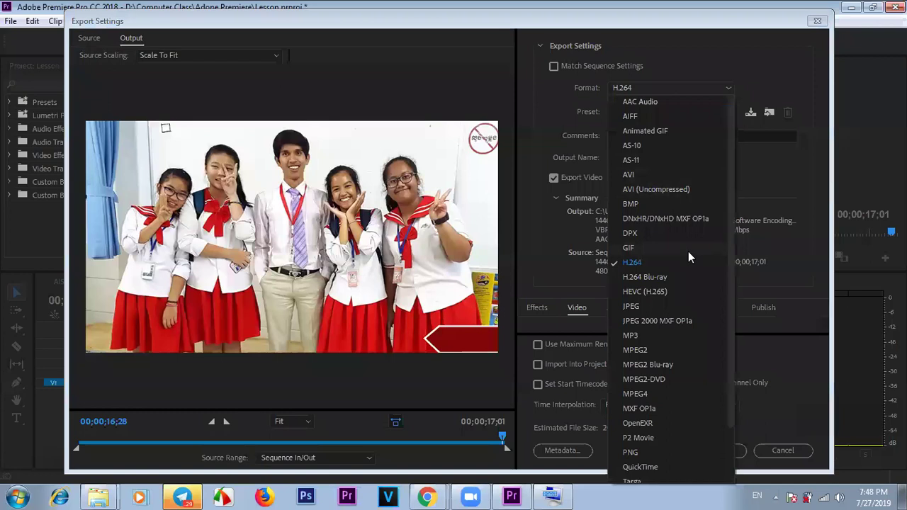
pyautogui.click(650, 263)
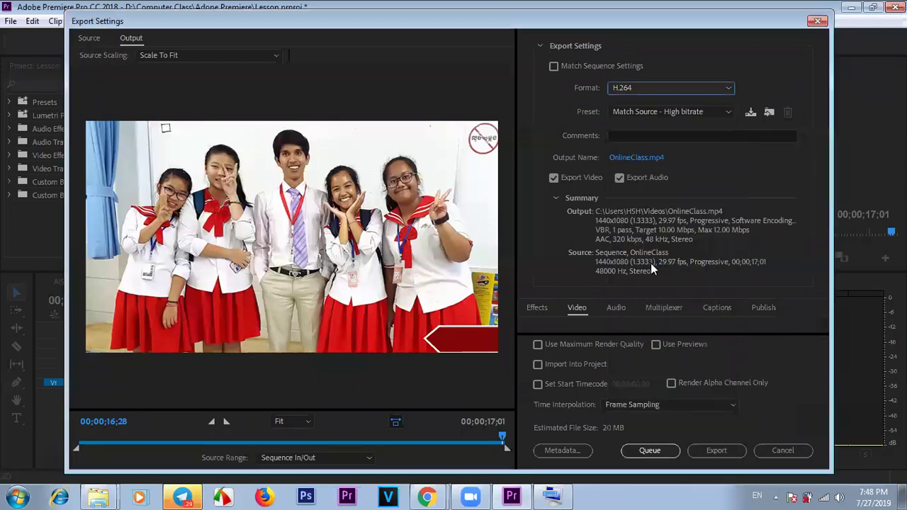
# - Look through the H.264 export presets and keep Match Source - High bitrate
pyautogui.click(651, 112)
pyautogui.moveTo(773, 246); pyautogui.dragTo(763, 177)
pyautogui.moveTo(760, 135); pyautogui.dragTo(784, 164)
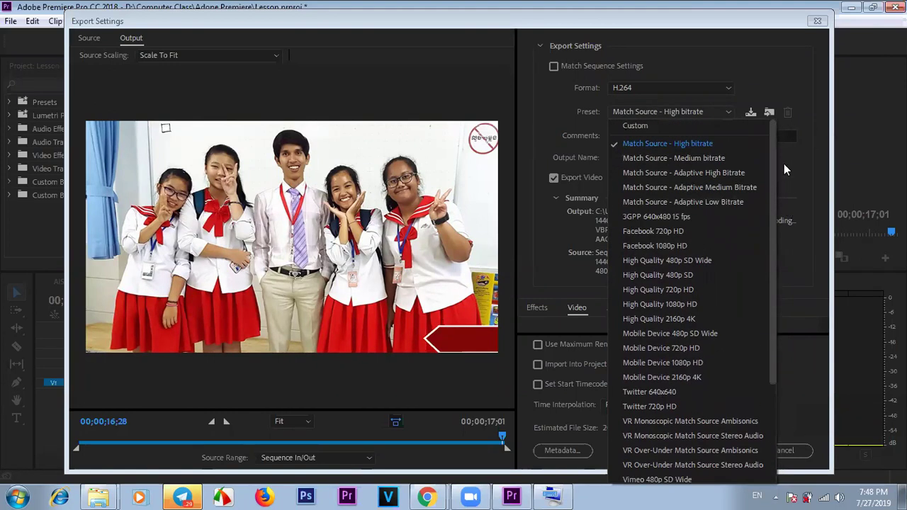
pyautogui.click(799, 87)
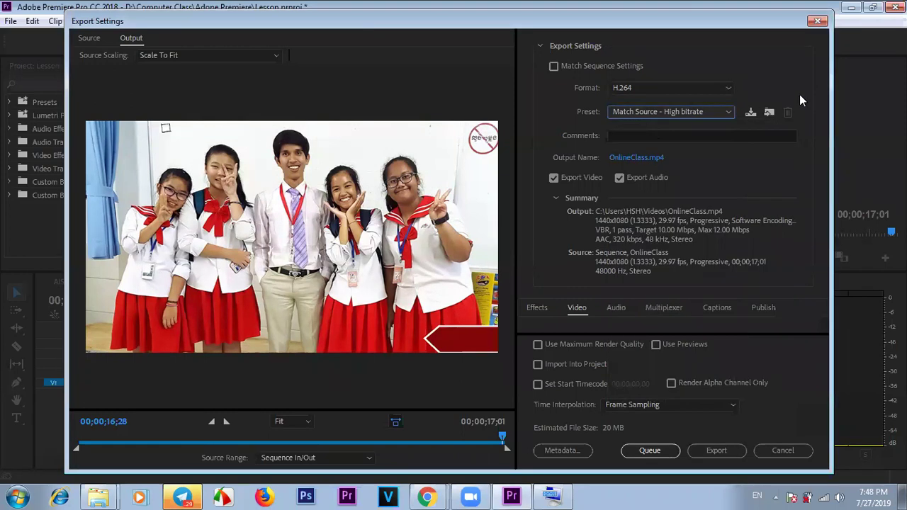
# - Try the YouTube 1080p HD export preset and return to Match Source - High bitrate
pyautogui.click(686, 113)
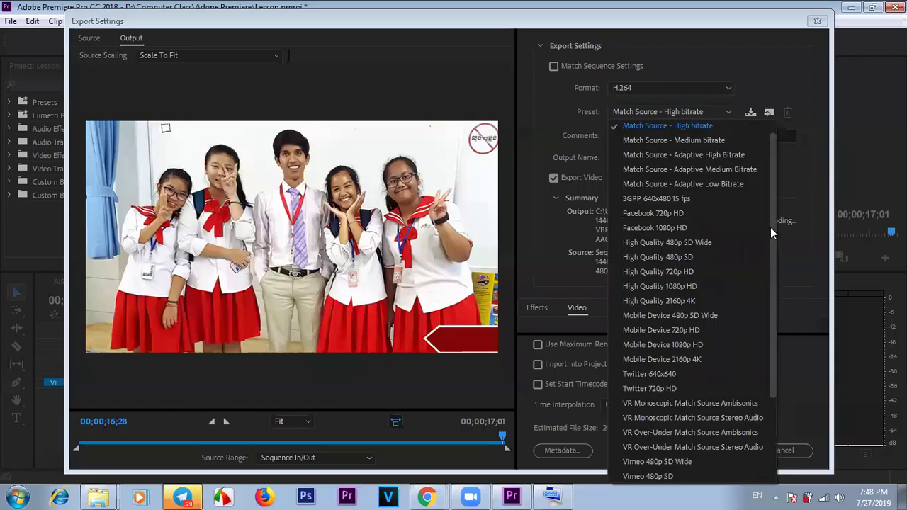
pyautogui.moveTo(770, 234); pyautogui.dragTo(776, 370)
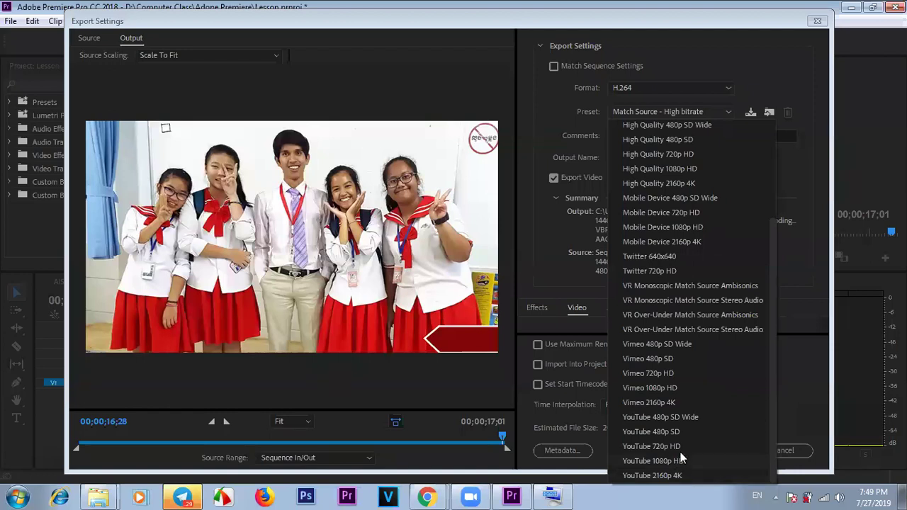
pyautogui.click(643, 462)
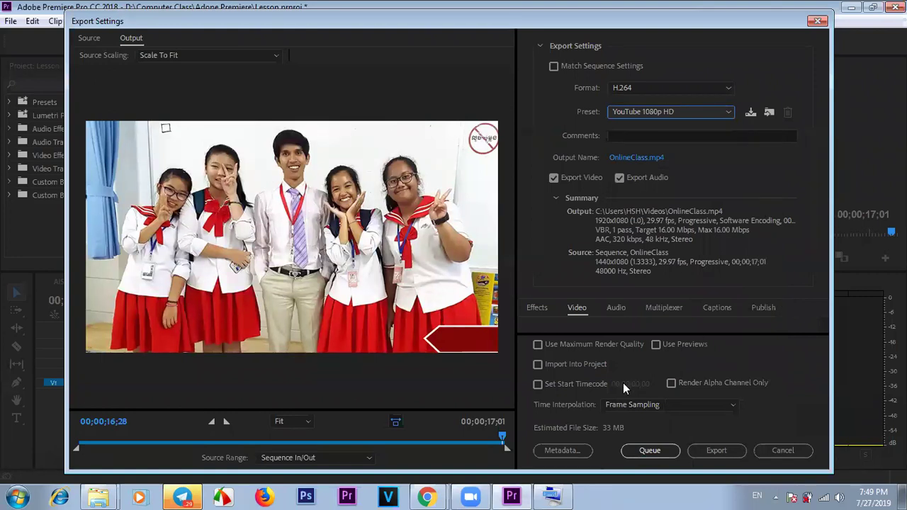
pyautogui.click(713, 114)
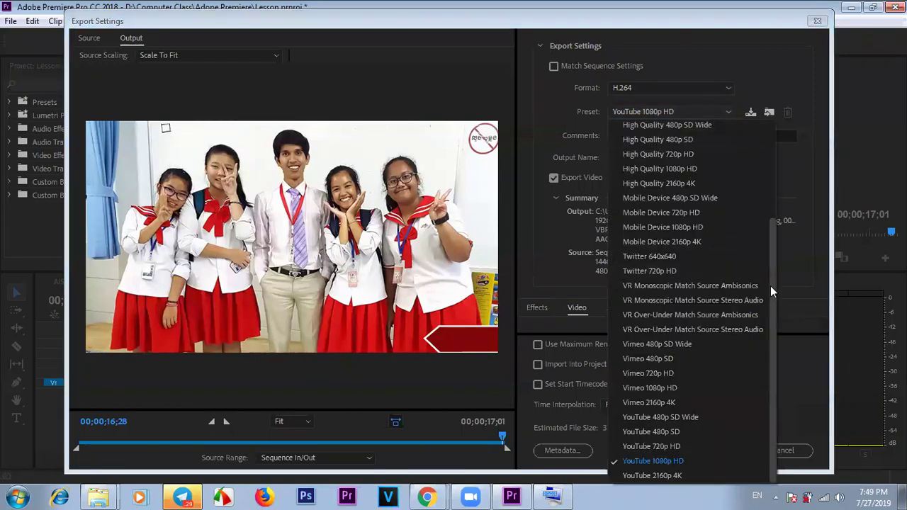
pyautogui.moveTo(771, 286); pyautogui.dragTo(769, 171)
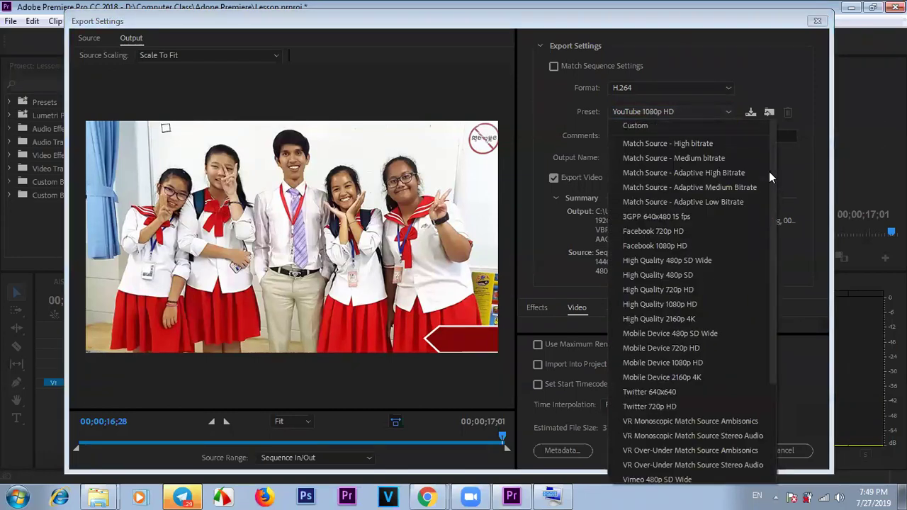
pyautogui.click(679, 143)
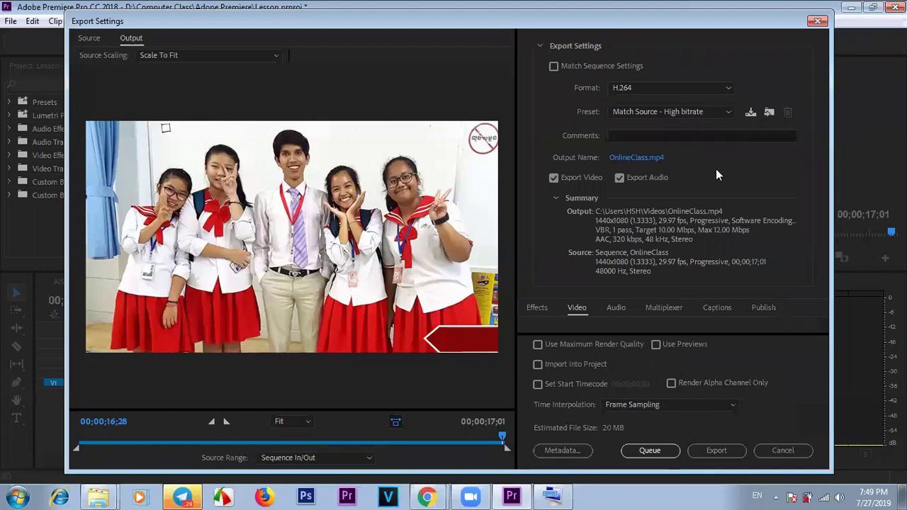
# - Try the MP3 export format and return to H.264 with the Match Source - High bitrate preset
pyautogui.click(649, 87)
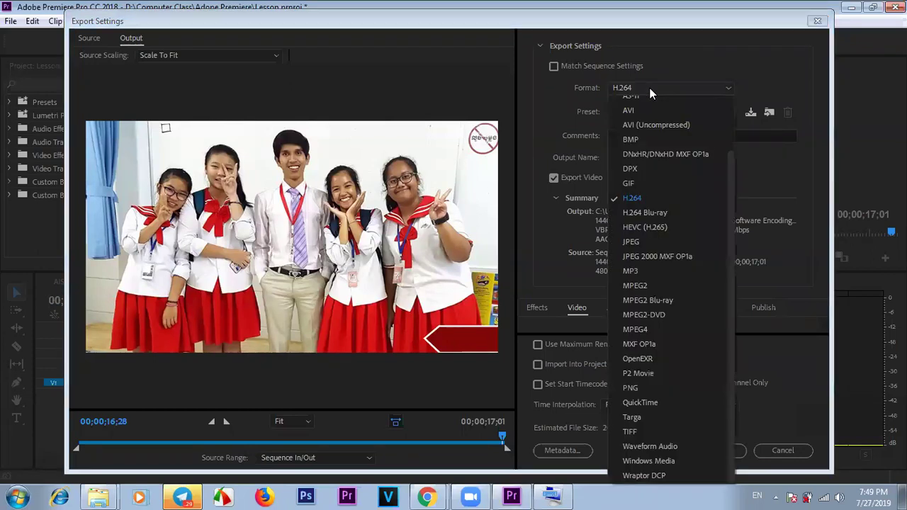
pyautogui.click(646, 272)
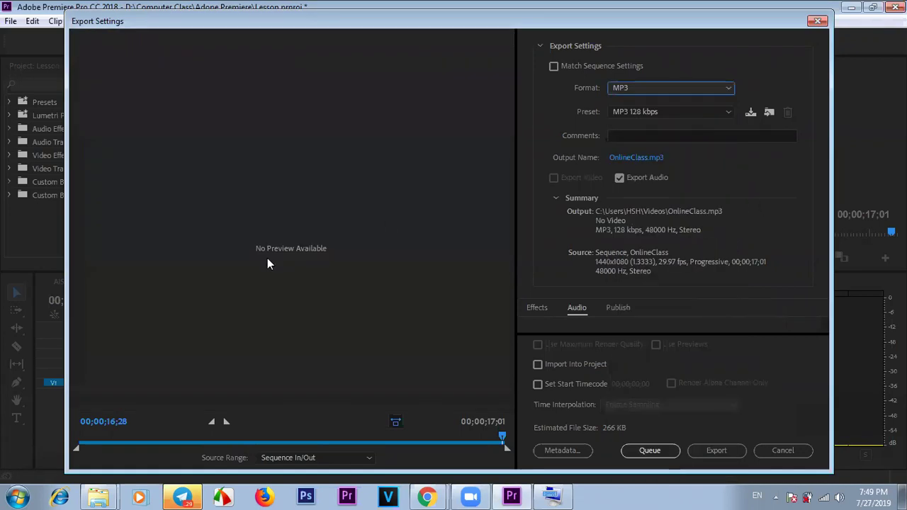
pyautogui.click(667, 90)
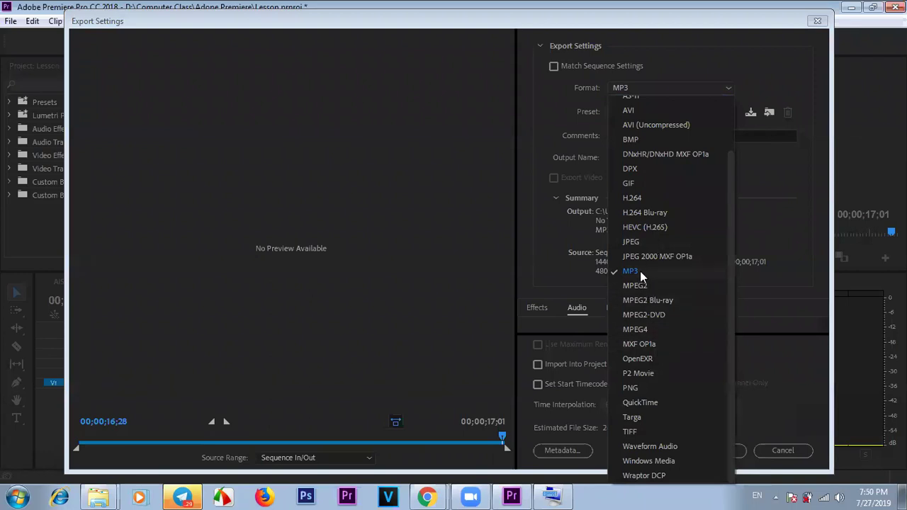
pyautogui.click(632, 198)
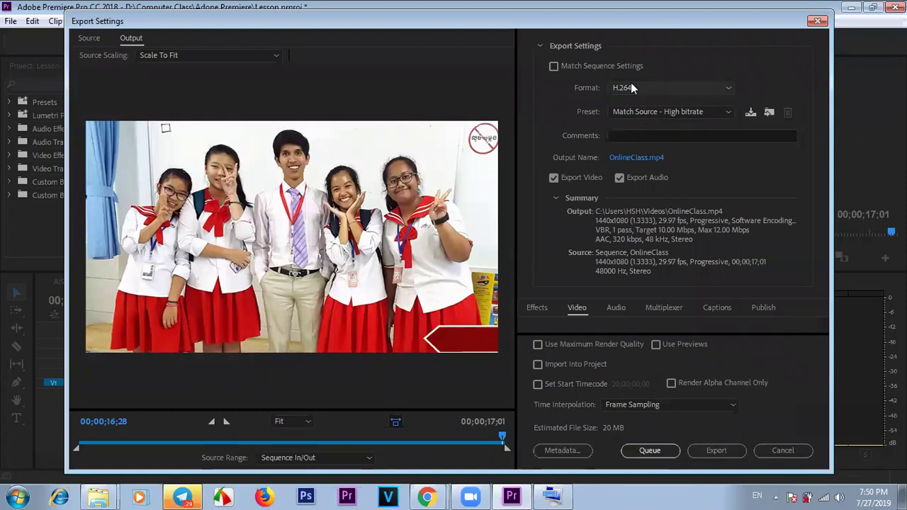
pyautogui.click(666, 112)
pyautogui.click(792, 172)
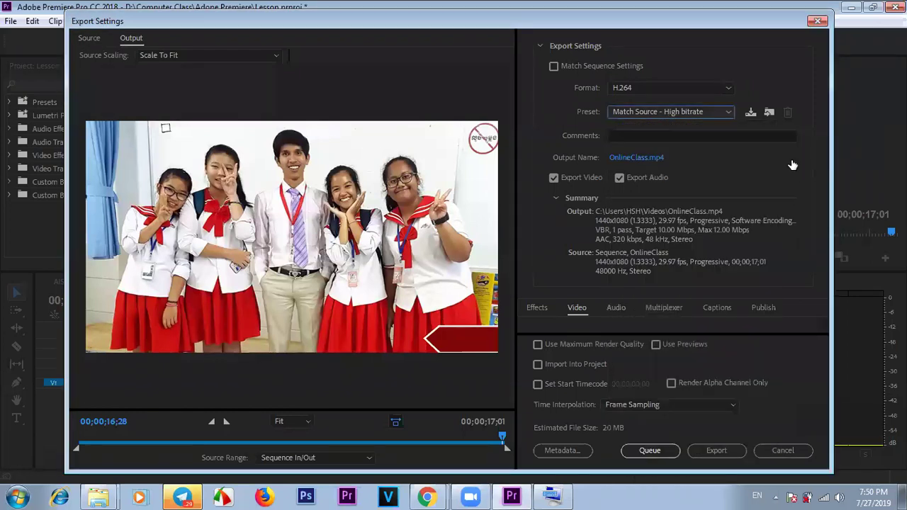
pyautogui.click(637, 159)
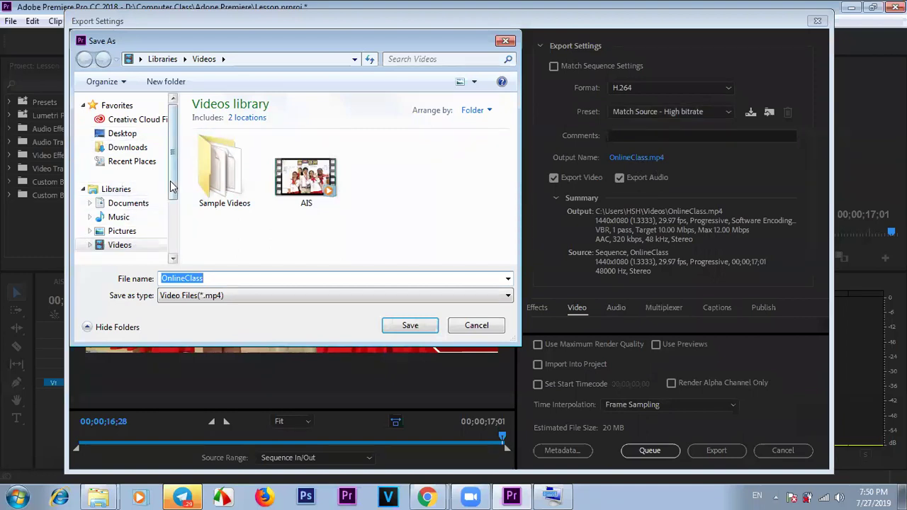
pyautogui.scroll(-2, 165, 205)
pyautogui.click(475, 327)
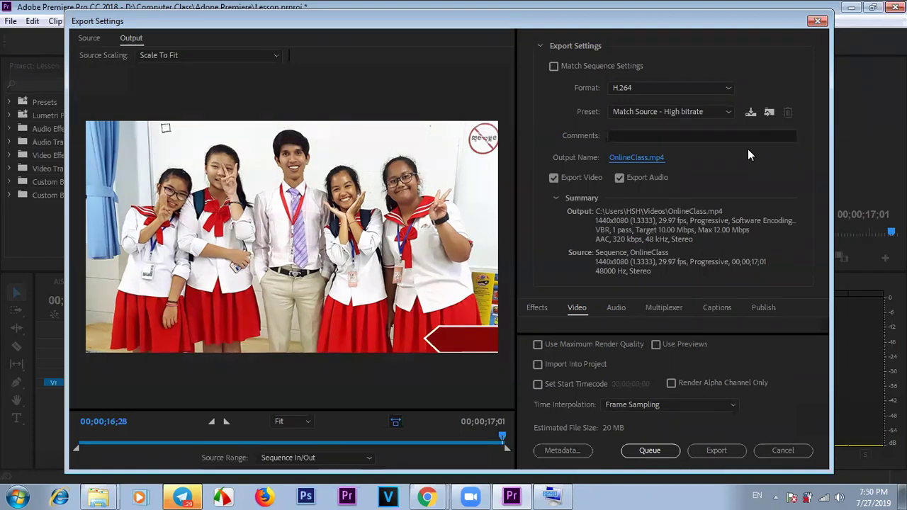
# - Open the save location of the OnlineClass output and browse its folder list to the Videos library
pyautogui.click(631, 158)
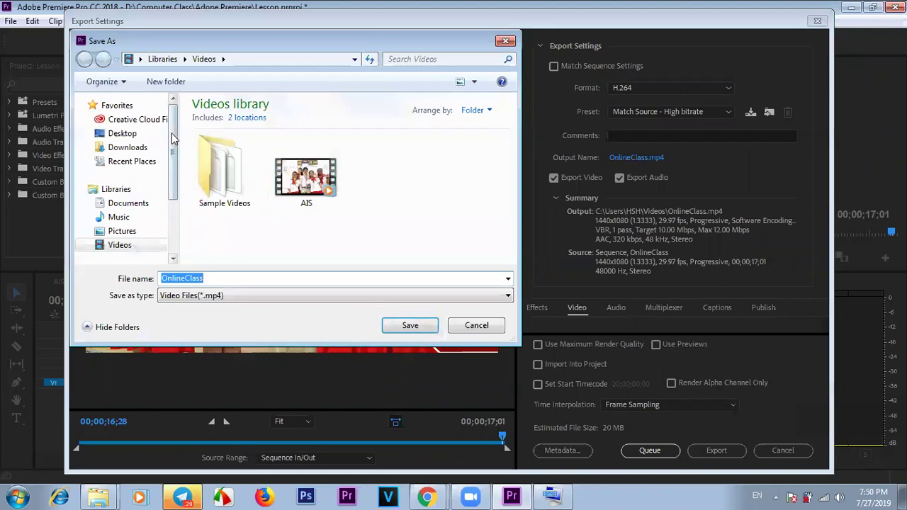
pyautogui.scroll(-3, 171, 110)
pyautogui.scroll(3, 171, 110)
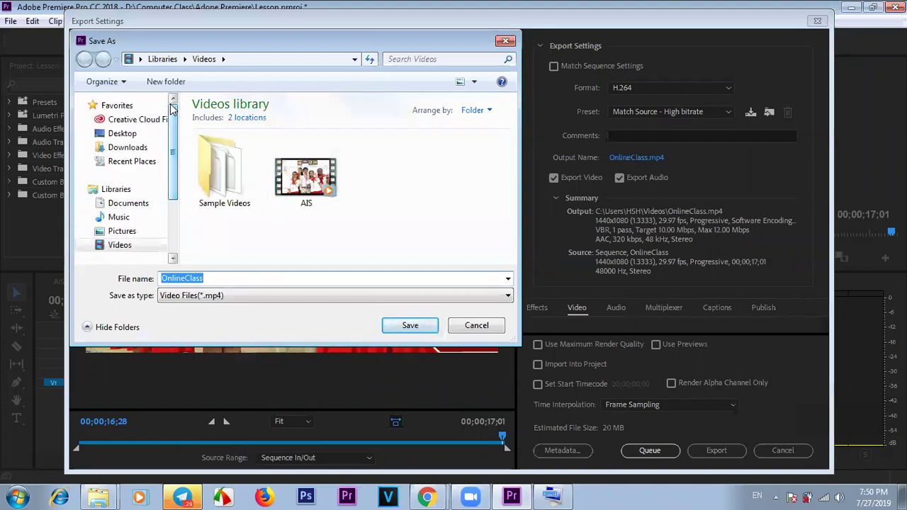
pyautogui.scroll(-3, 170, 110)
pyautogui.scroll(3, 170, 113)
pyautogui.scroll(-1, 170, 115)
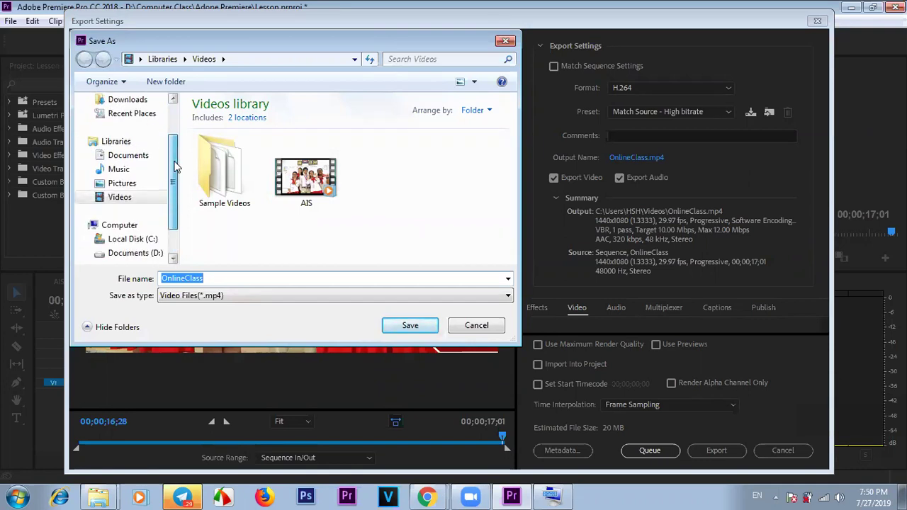
pyautogui.click(125, 202)
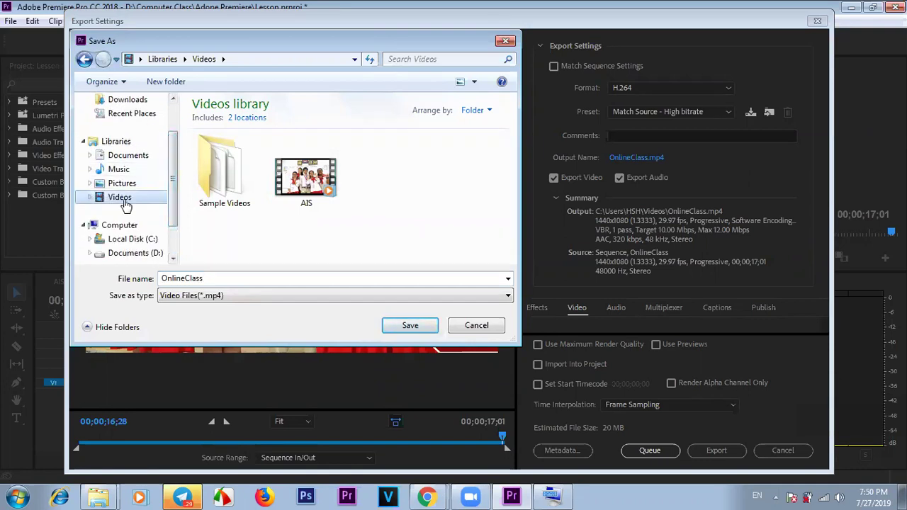
# - Close the Desktop folder window, switch to File Explorer, and view the Videos and Pictures libraries
pyautogui.click(98, 496)
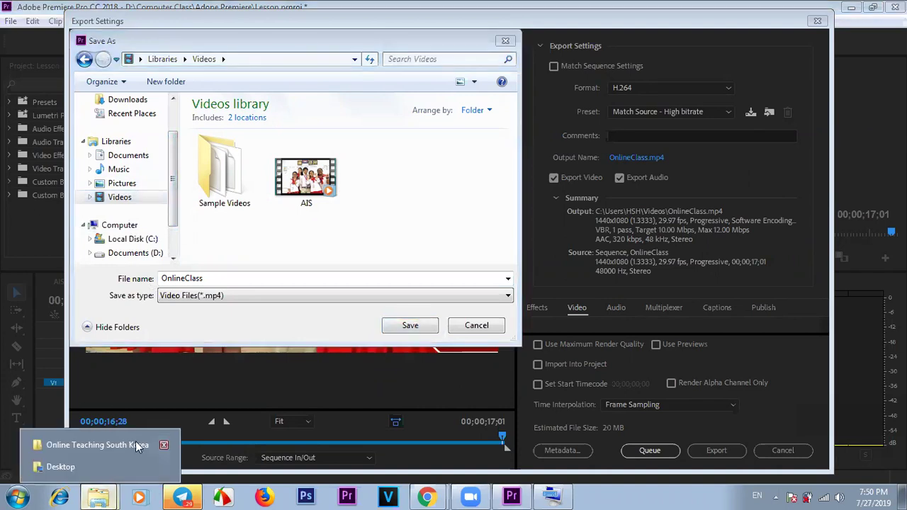
pyautogui.click(162, 468)
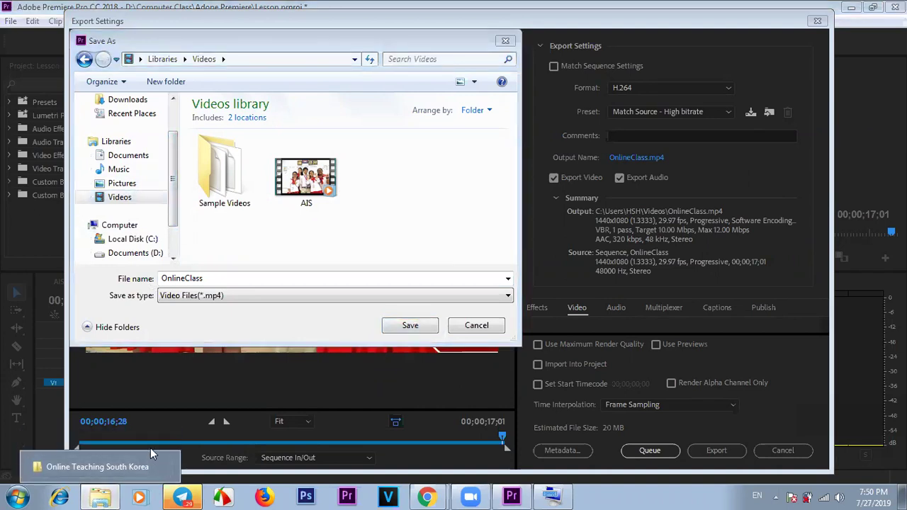
pyautogui.click(105, 495)
pyautogui.click(47, 211)
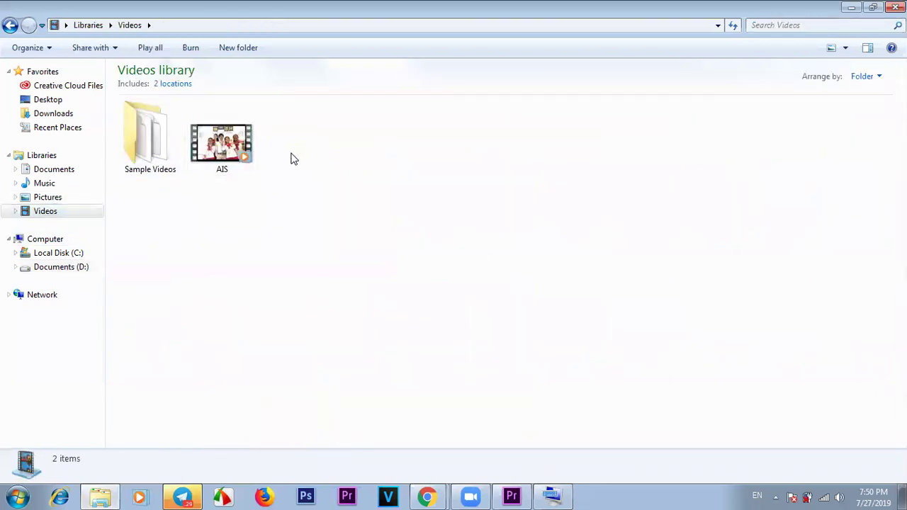
pyautogui.click(67, 197)
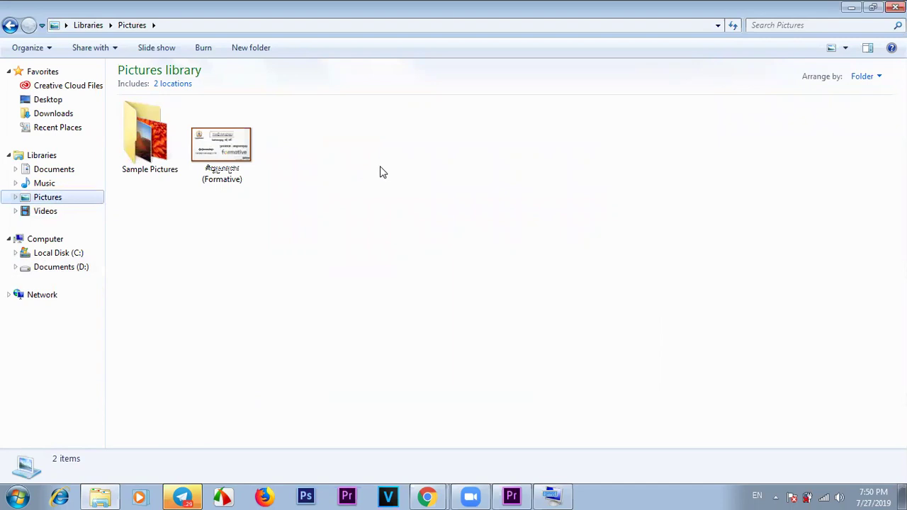
# - Switch back to Premiere Pro and save the output name as OnlineClass in the Pictures library
pyautogui.click(552, 497)
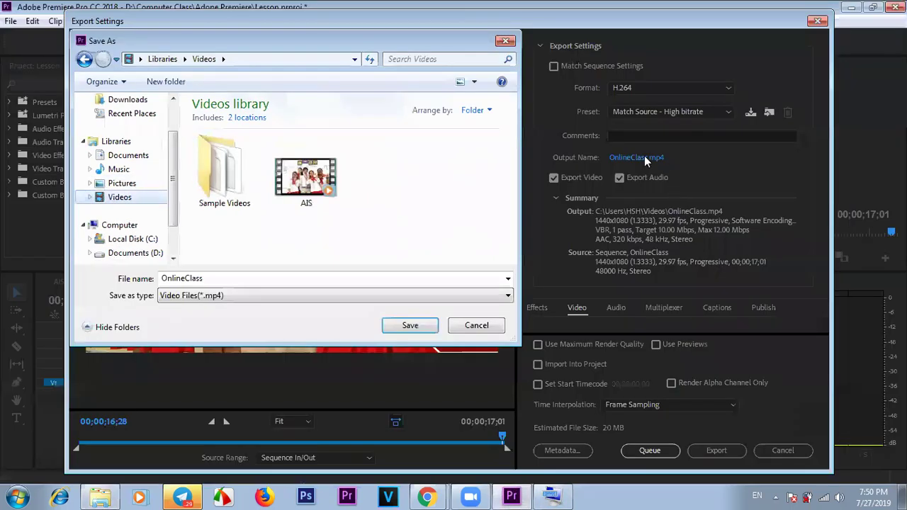
pyautogui.click(644, 155)
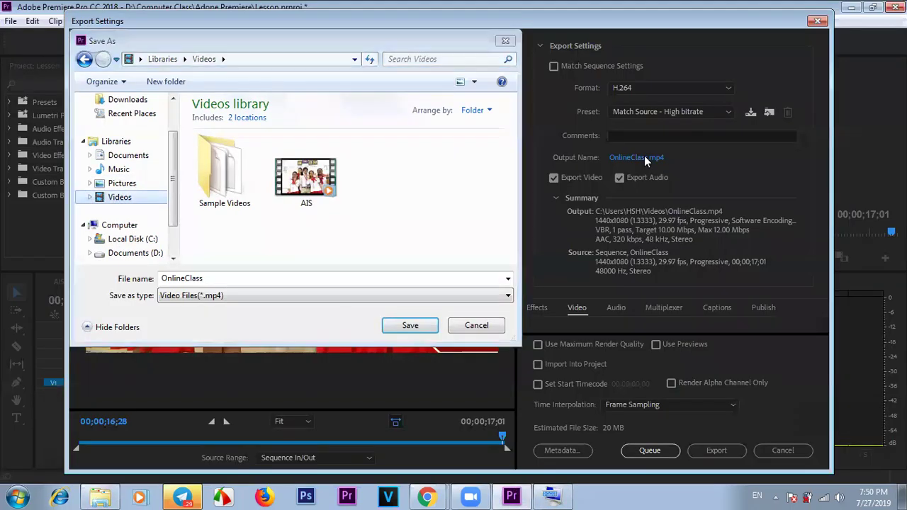
pyautogui.click(122, 183)
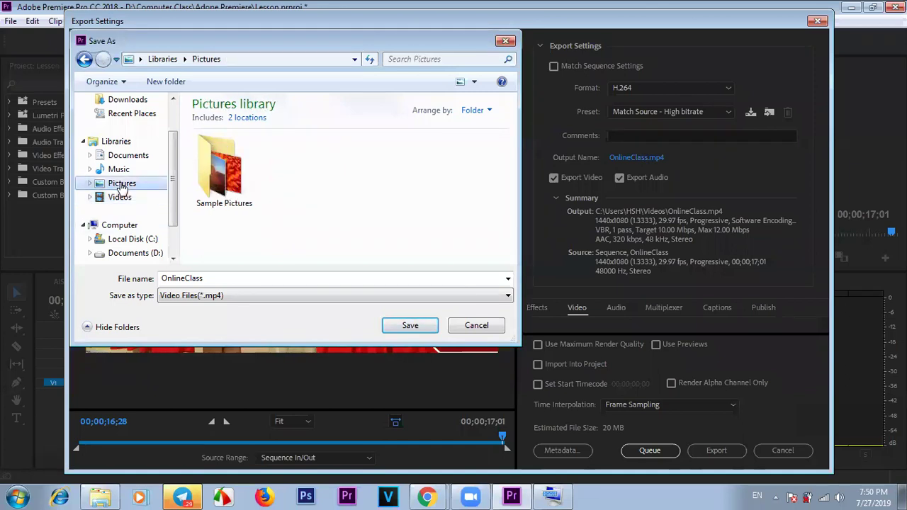
pyautogui.click(412, 327)
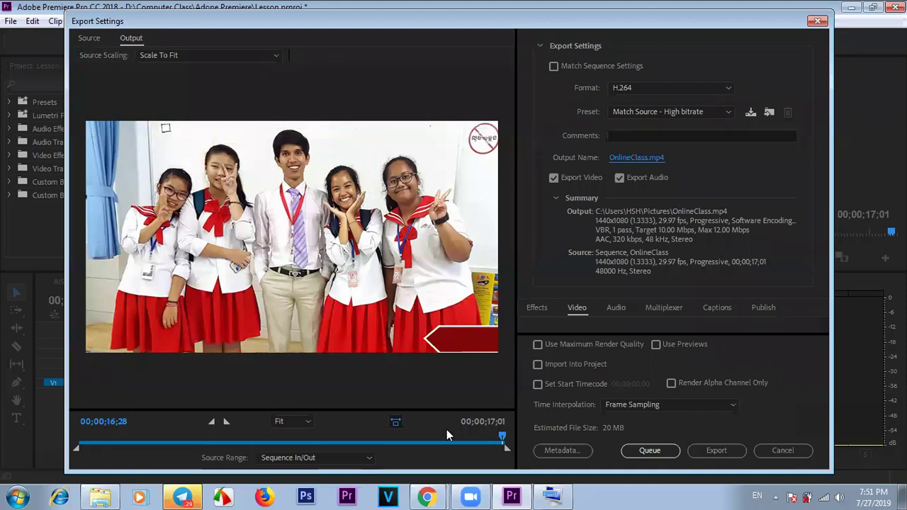
# - Set the export source range to Work Area and review the other range options
pyautogui.click(328, 458)
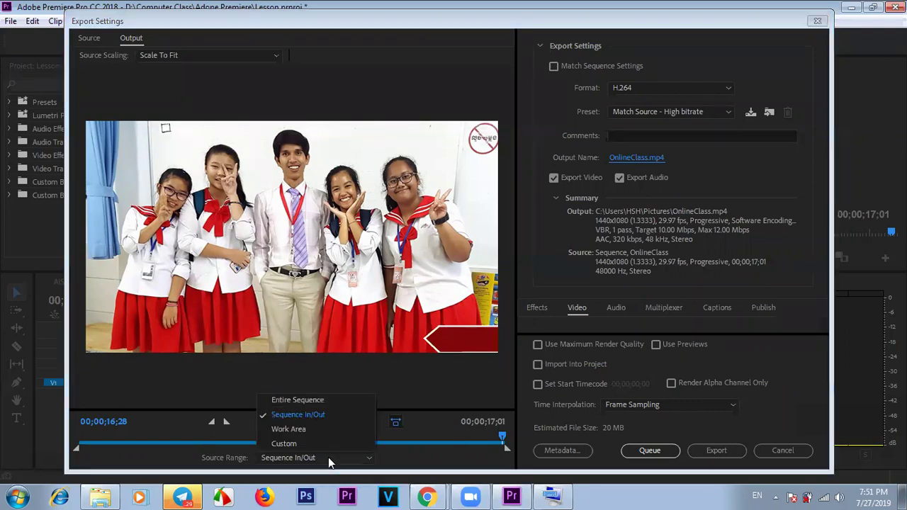
pyautogui.click(293, 430)
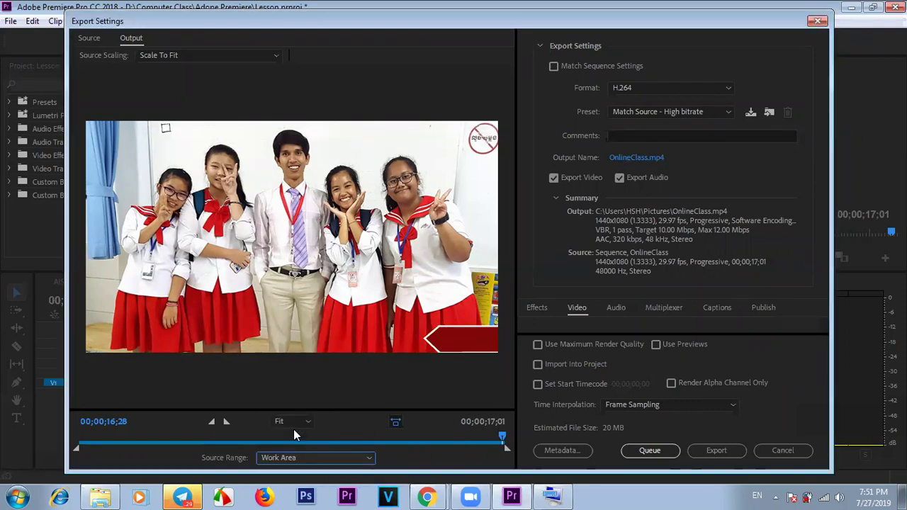
pyautogui.click(336, 461)
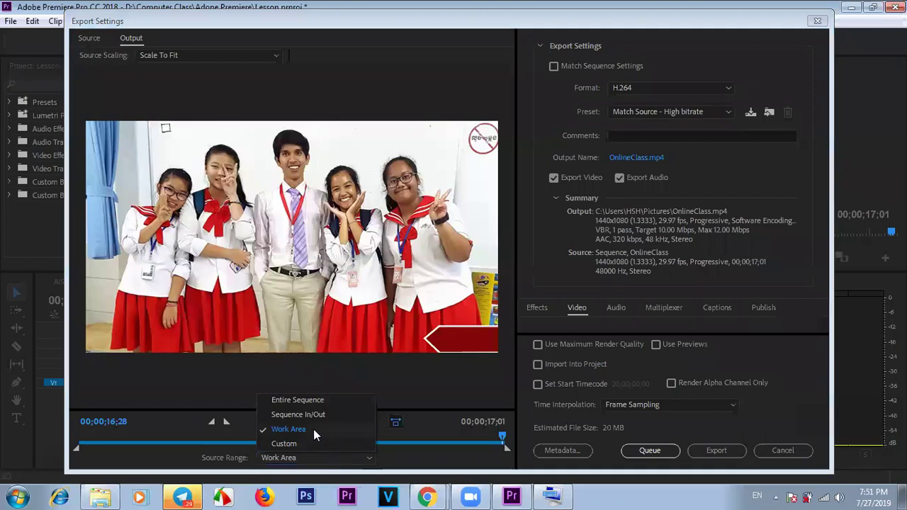
pyautogui.click(289, 430)
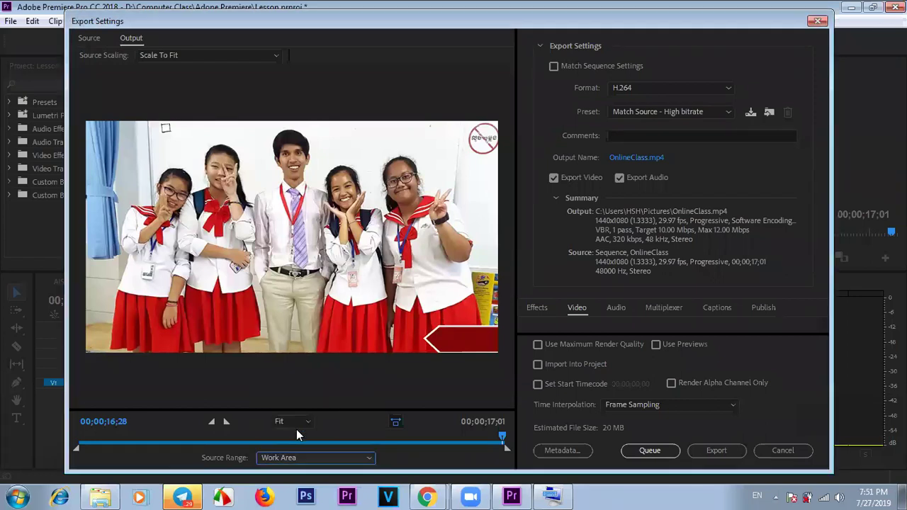
pyautogui.click(335, 459)
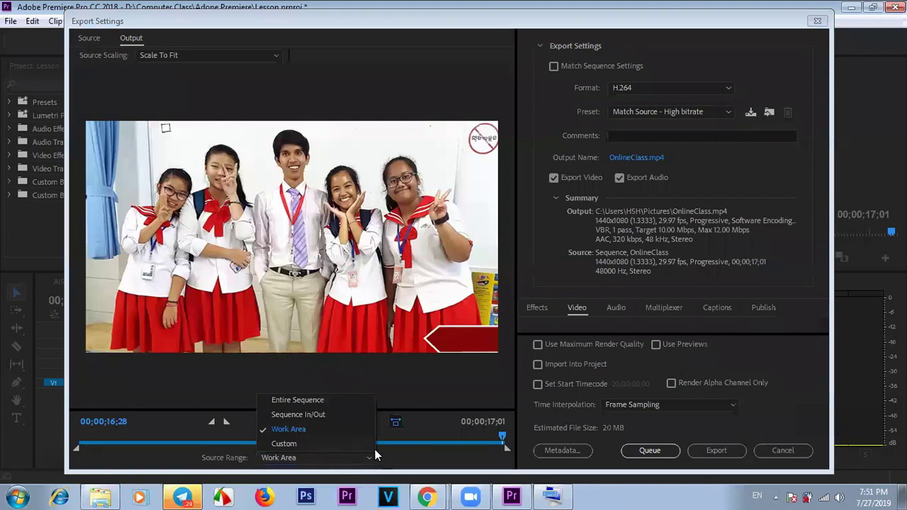
pyautogui.click(403, 456)
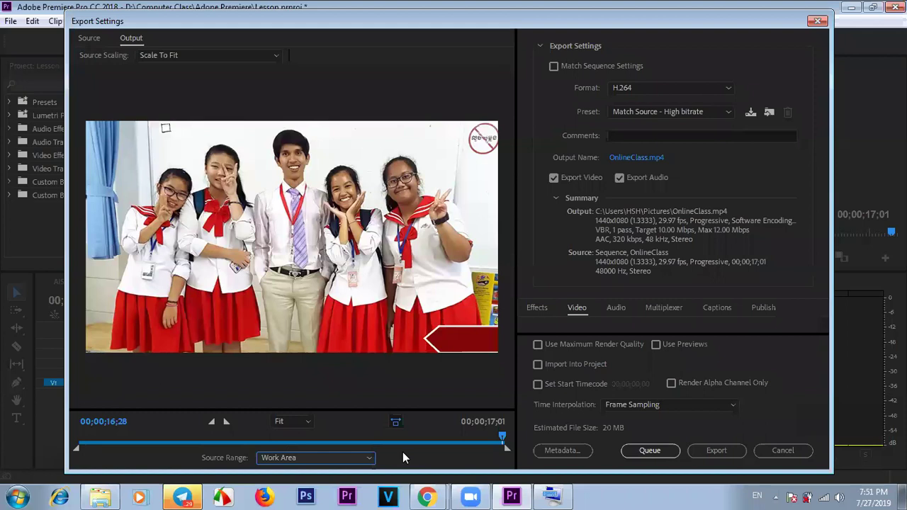
# - Export the OnlineClass video and open the Pictures library in File Explorer to check for the file
pyautogui.click(722, 450)
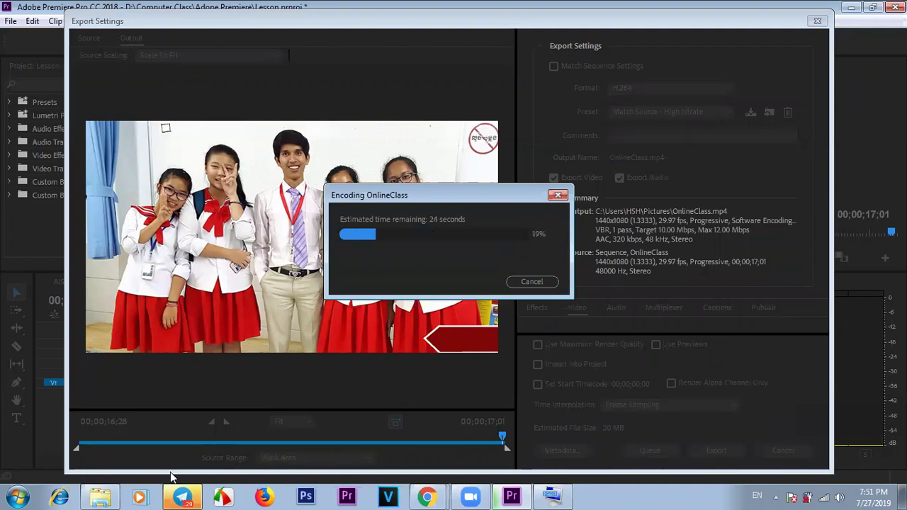
pyautogui.click(119, 496)
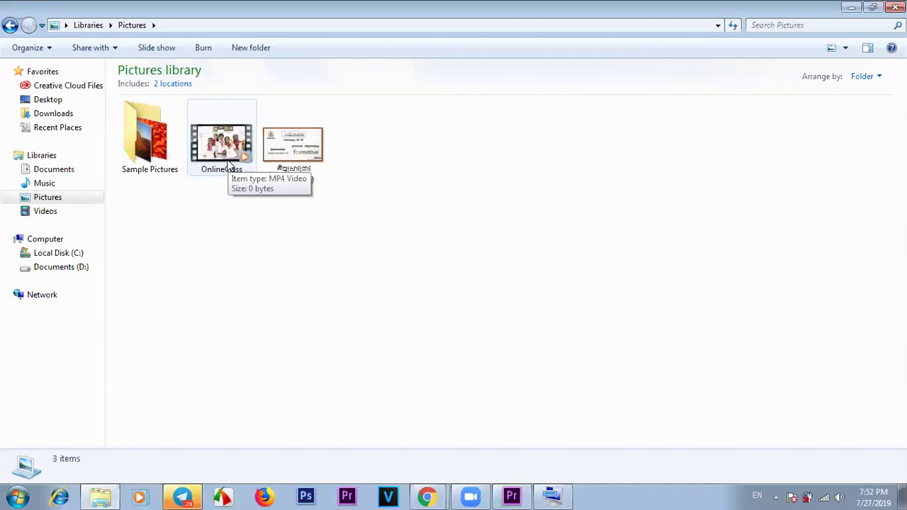
# - Play the exported OnlineClass video full screen and check several points along its timeline
pyautogui.doubleClick(222, 149)
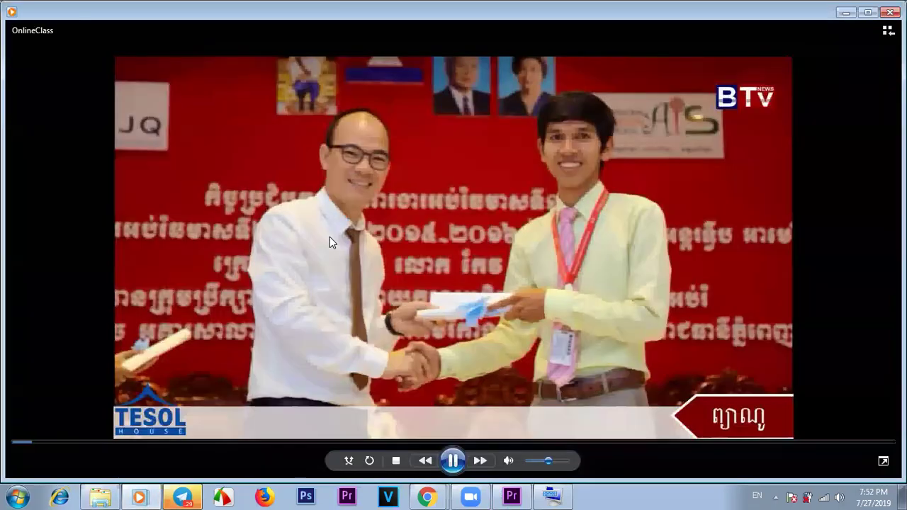
pyautogui.doubleClick(437, 256)
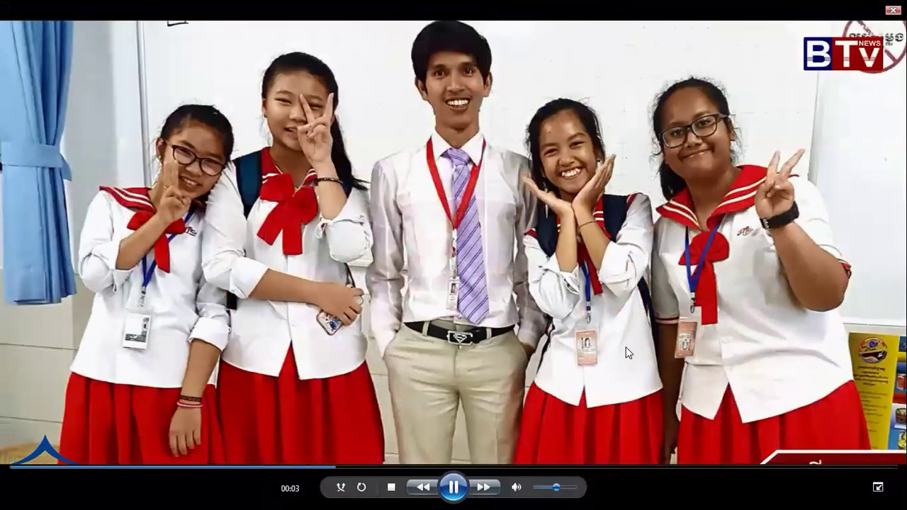
pyautogui.click(483, 487)
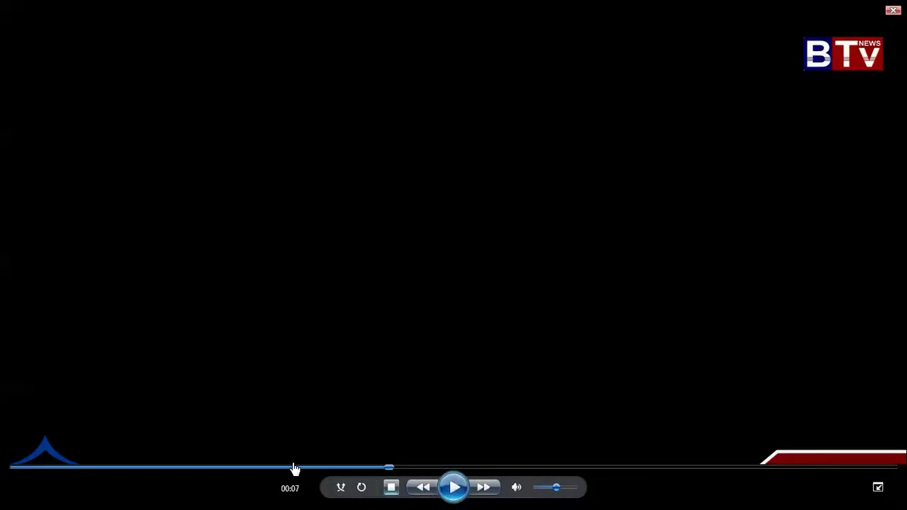
pyautogui.click(255, 468)
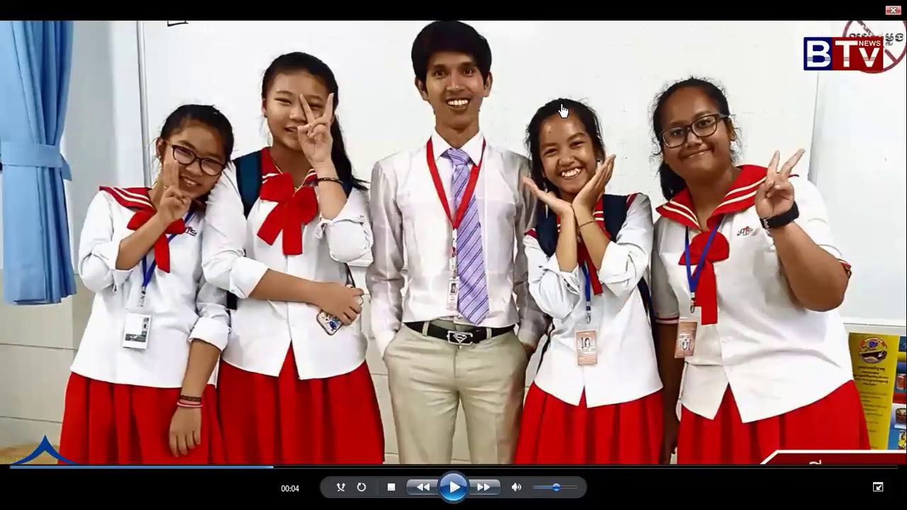
pyautogui.click(47, 467)
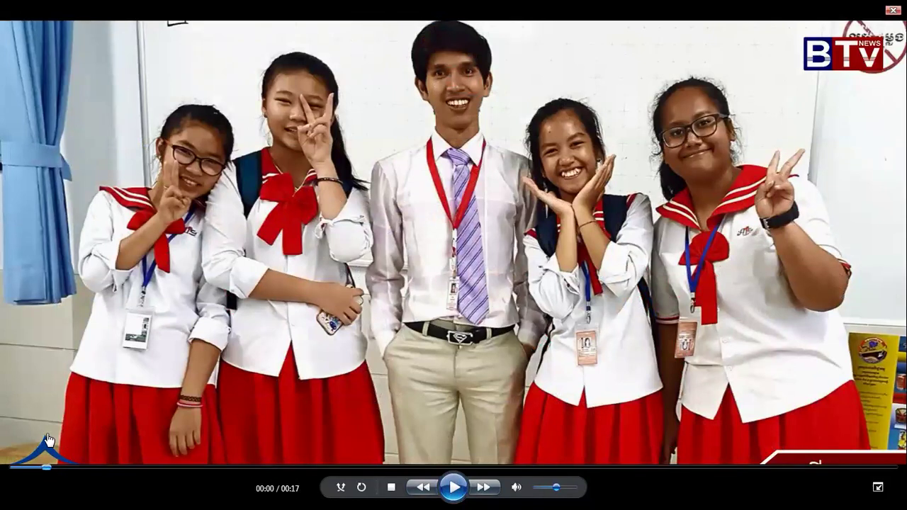
pyautogui.click(454, 487)
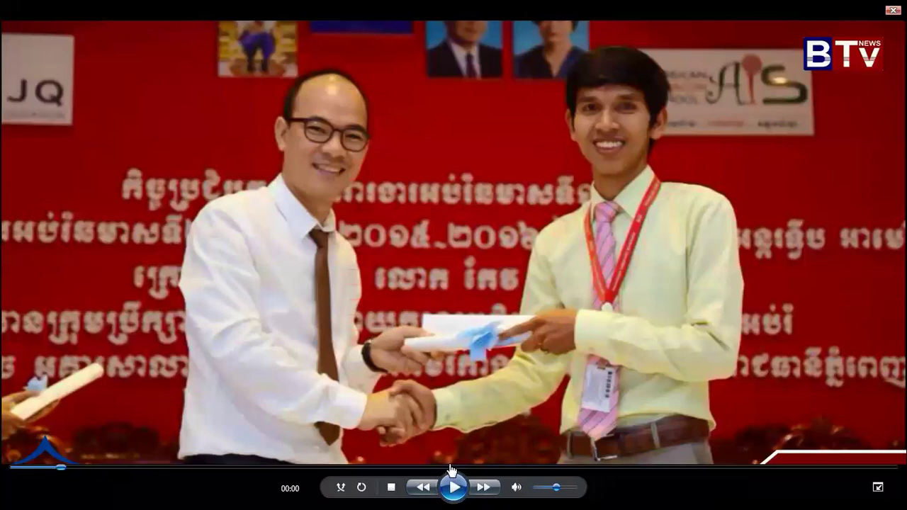
pyautogui.click(458, 492)
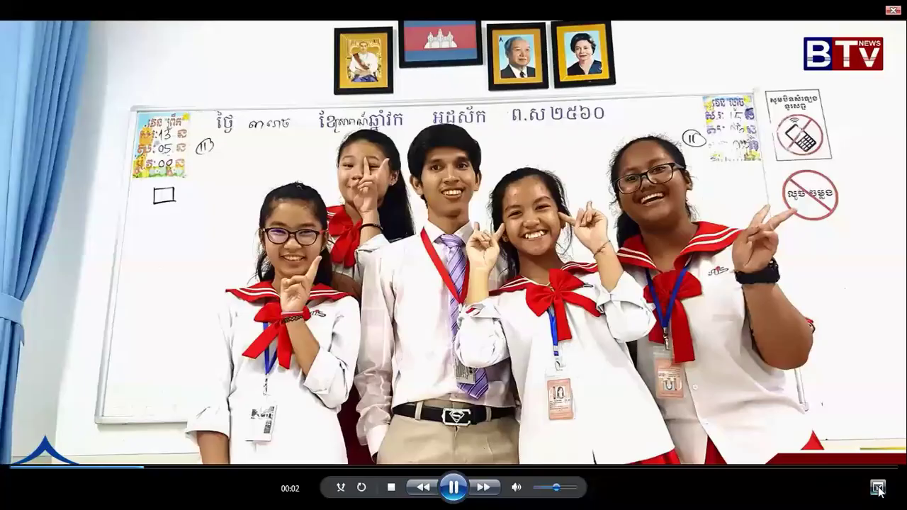
# - Leave full screen, pause the OnlineClass video and close the media player
pyautogui.click(877, 487)
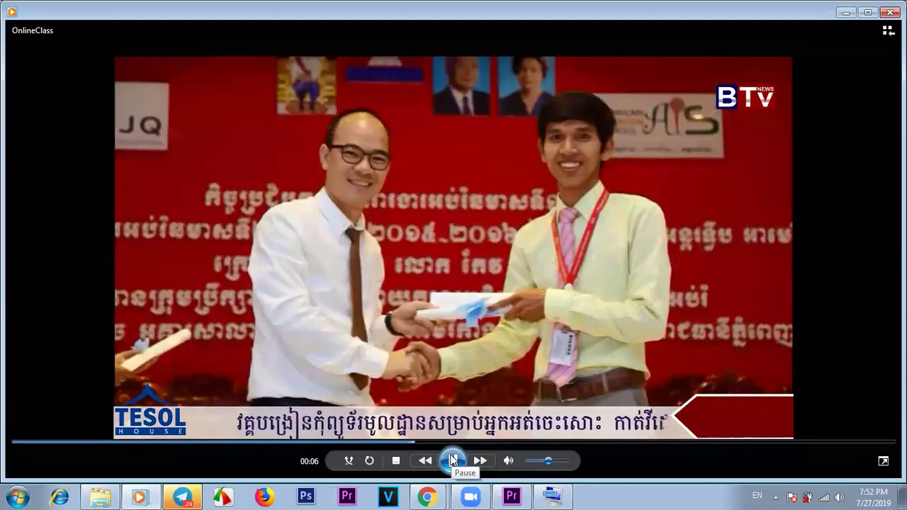
pyautogui.click(454, 461)
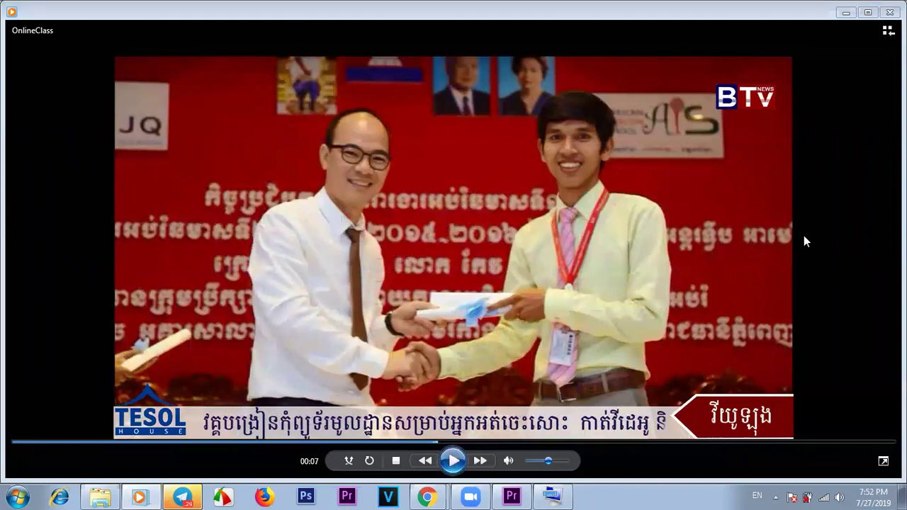
pyautogui.click(890, 12)
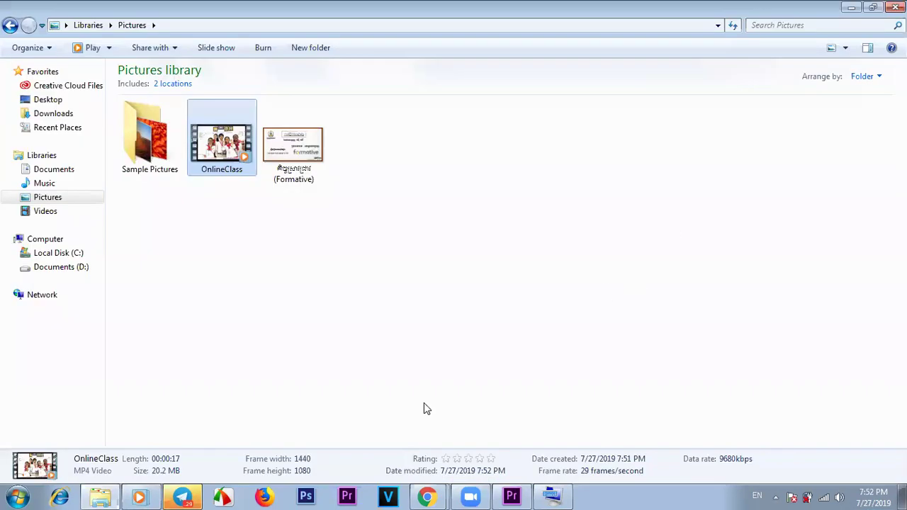
# - Switch to Premiere Pro and preview several earlier points of the OnlineClass sequence, ending at 00;00;01;20
pyautogui.click(513, 496)
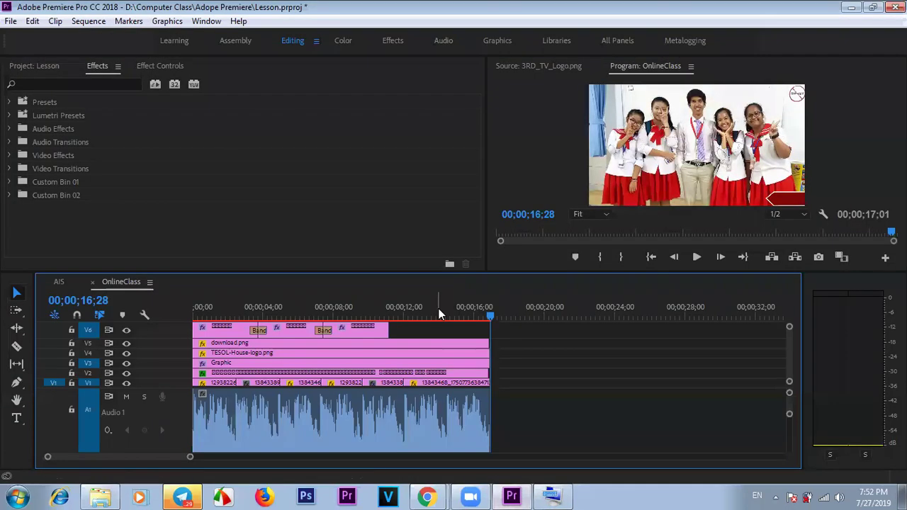
pyautogui.click(387, 310)
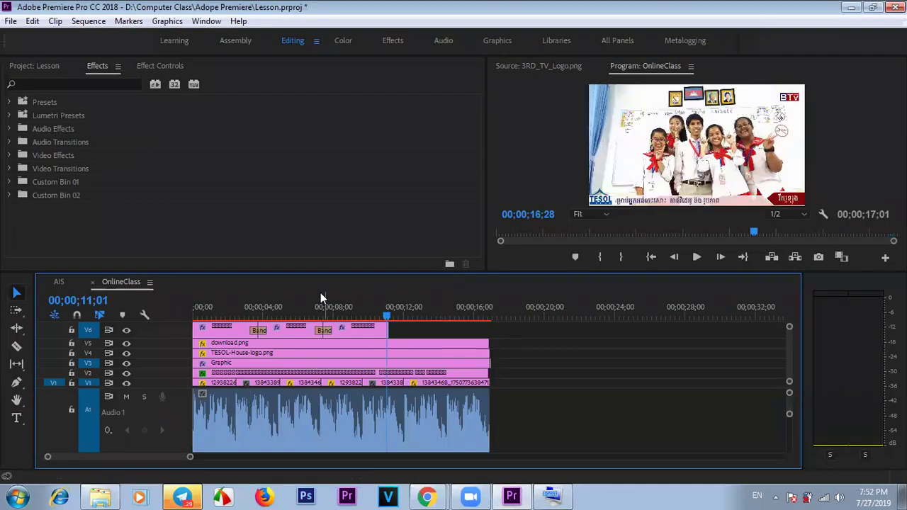
pyautogui.click(280, 310)
pyautogui.click(223, 309)
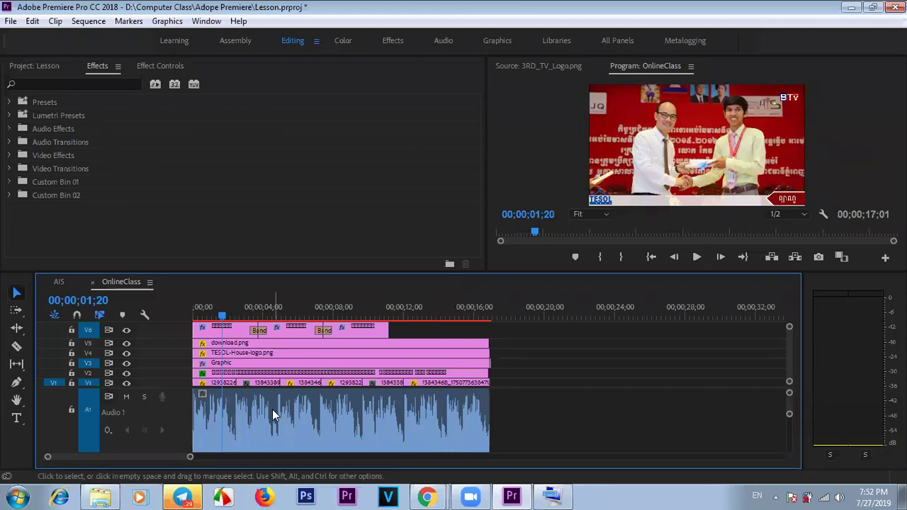
# - Switch to File Explorer and view the OnlineClass file's properties
pyautogui.click(100, 497)
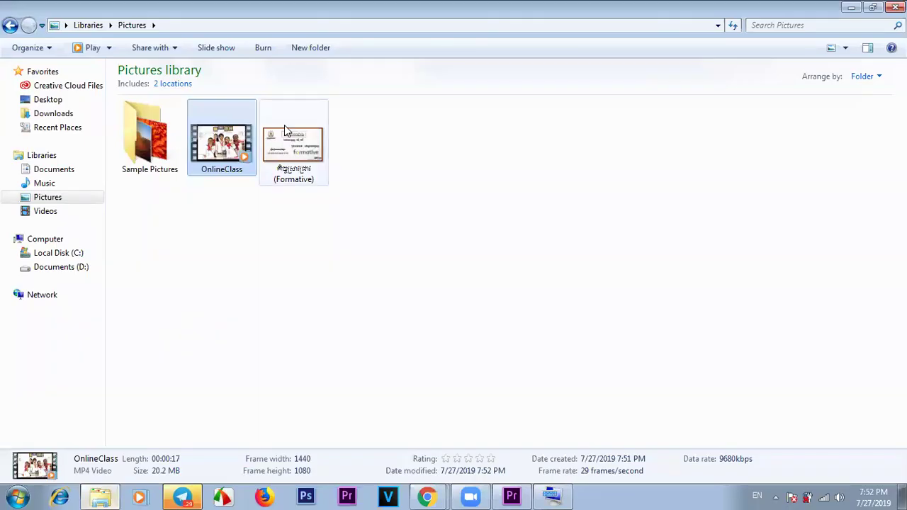
pyautogui.rightClick(220, 161)
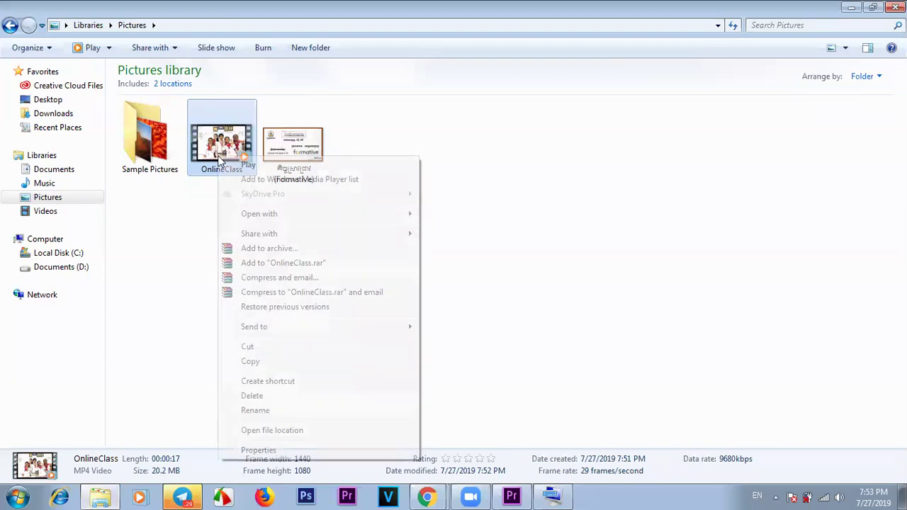
pyautogui.click(276, 449)
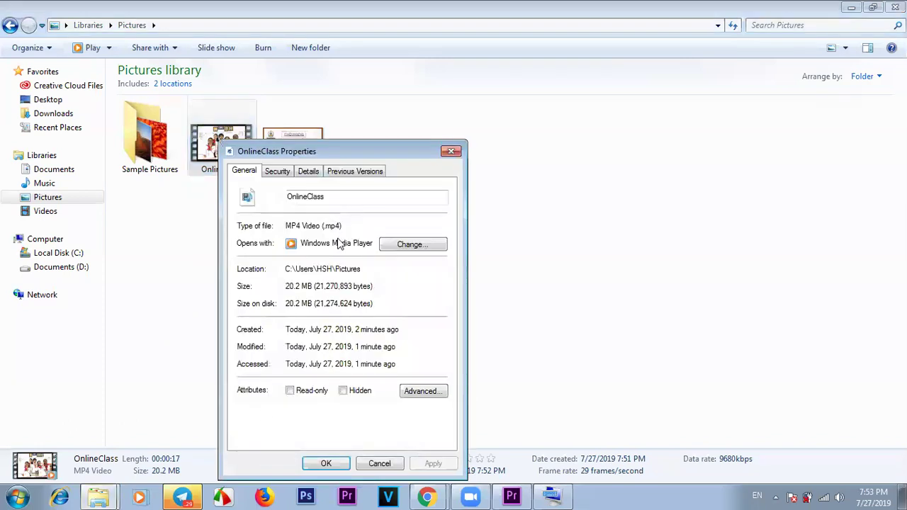
pyautogui.click(451, 152)
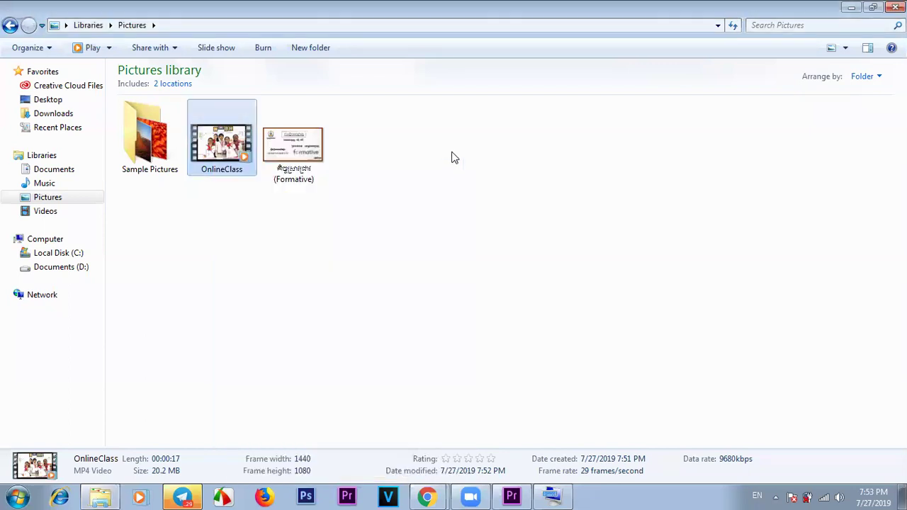
# - Copy the OnlineClass video, review the paste options on the Documents (D:) drive, and close File Explorer
pyautogui.rightClick(219, 163)
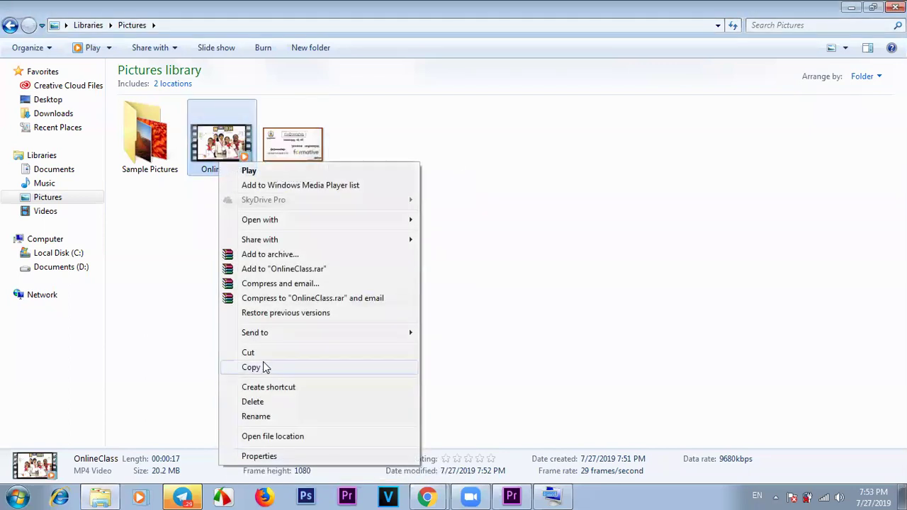
pyautogui.click(267, 368)
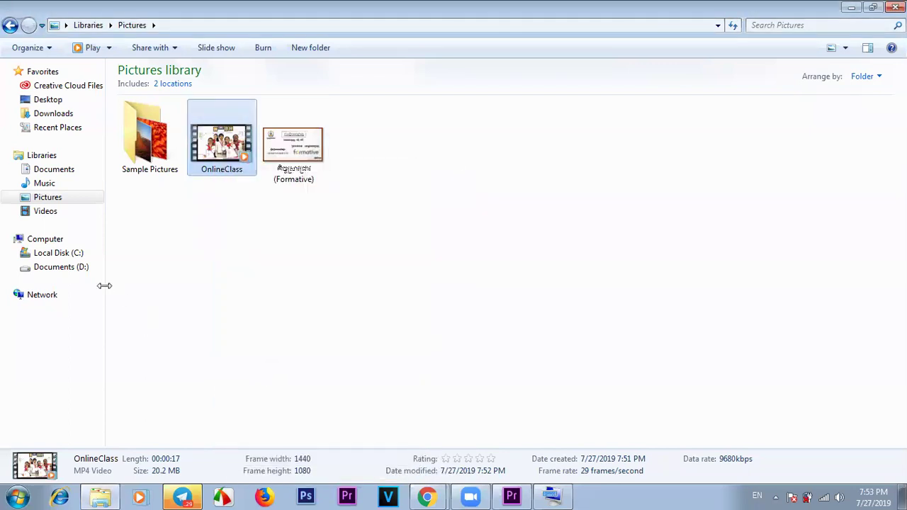
pyautogui.click(54, 272)
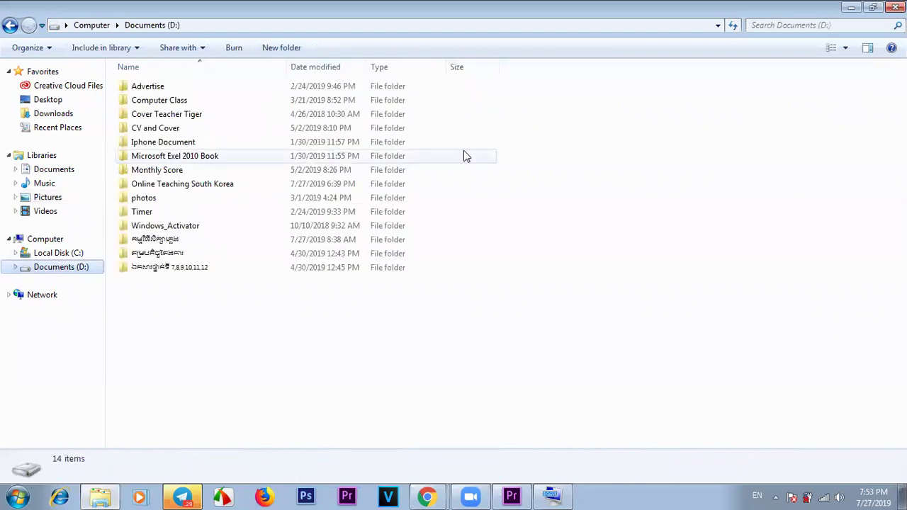
pyautogui.rightClick(567, 277)
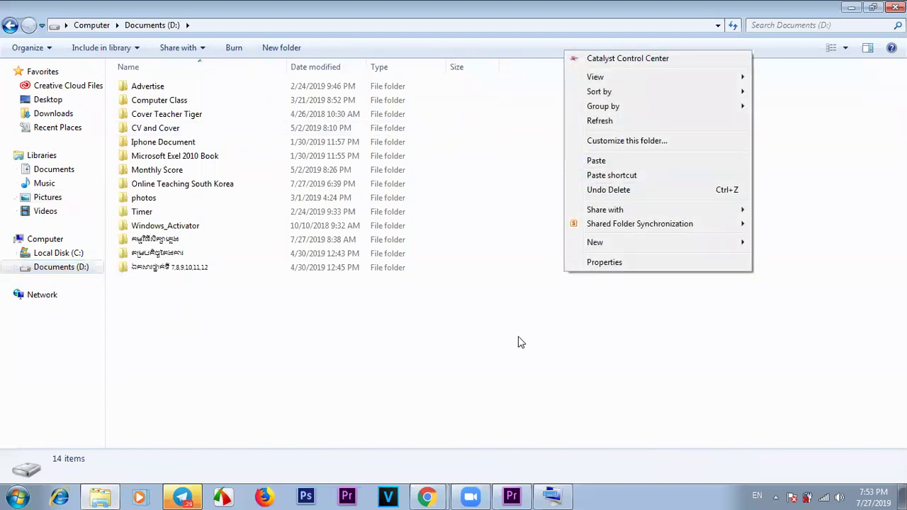
pyautogui.click(475, 428)
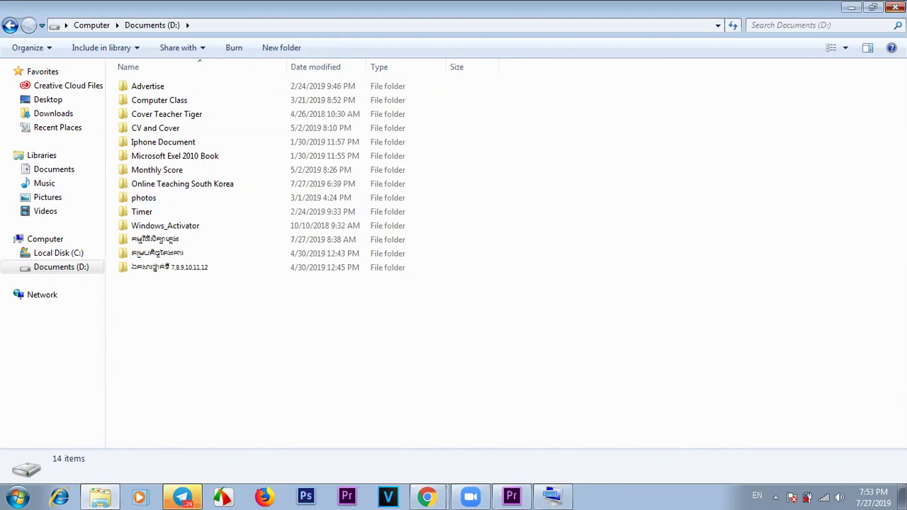
pyautogui.click(896, 7)
# - Send the OnlineClass video from the Pictures library to the សិស្សថ្នាក់កុំព្យូទ័រ group in Telegram, without a caption
pyautogui.click(184, 497)
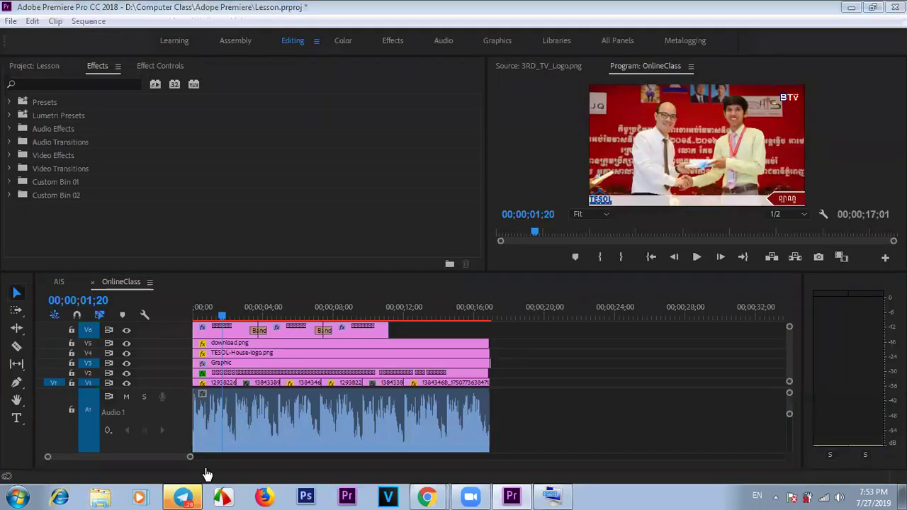
pyautogui.click(100, 497)
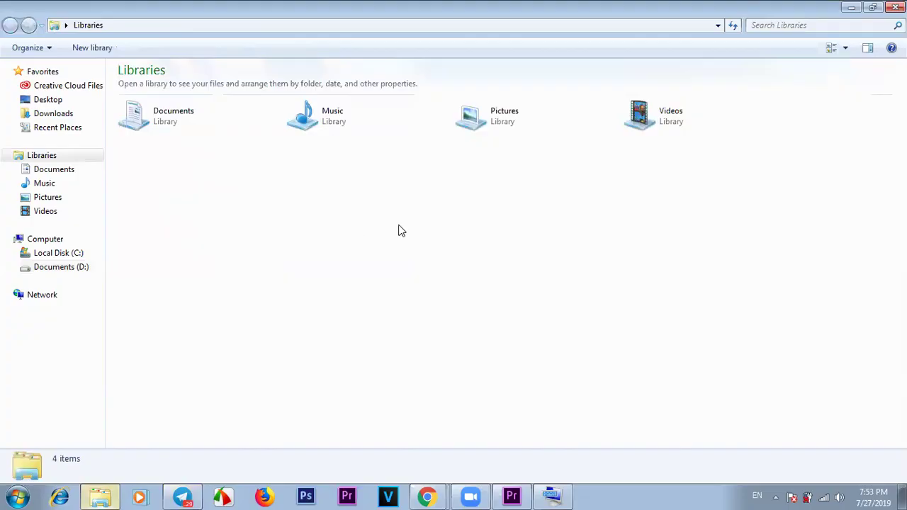
pyautogui.click(53, 198)
pyautogui.moveTo(222, 146); pyautogui.dragTo(198, 493)
pyautogui.moveTo(187, 497); pyautogui.dragTo(772, 363)
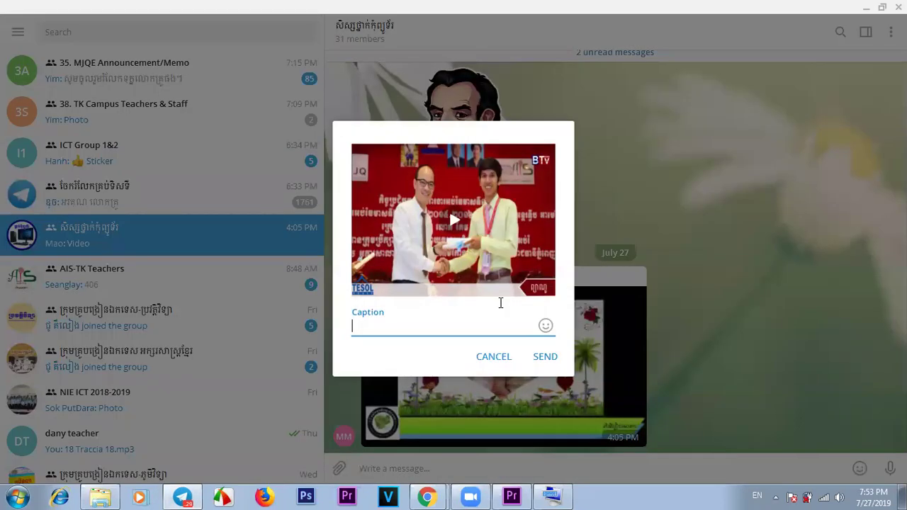
pyautogui.click(546, 360)
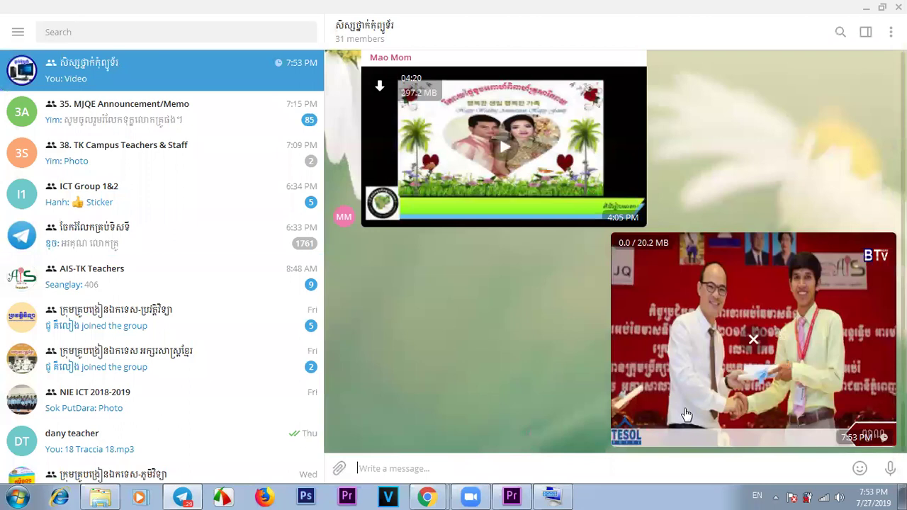
# - Switch to the Facebook window in Chrome and open the list of recent Messenger conversations
pyautogui.click(429, 496)
pyautogui.click(397, 442)
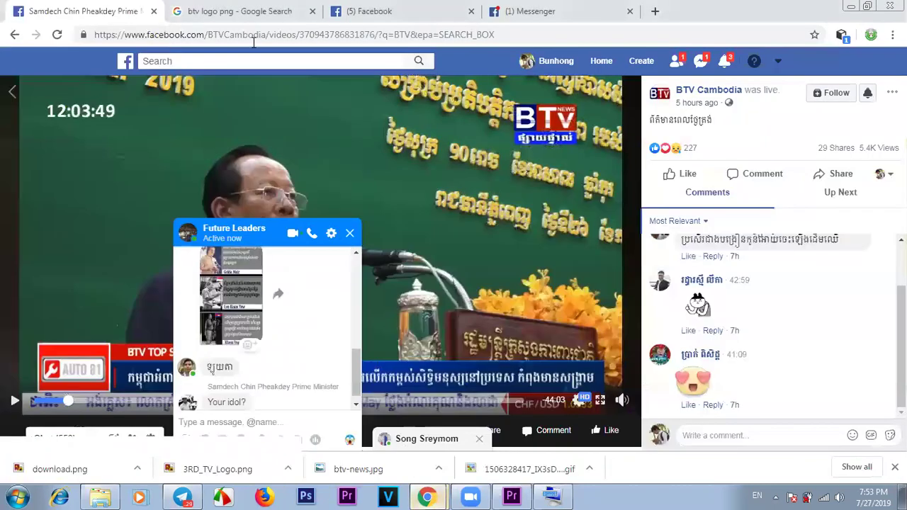
pyautogui.click(701, 63)
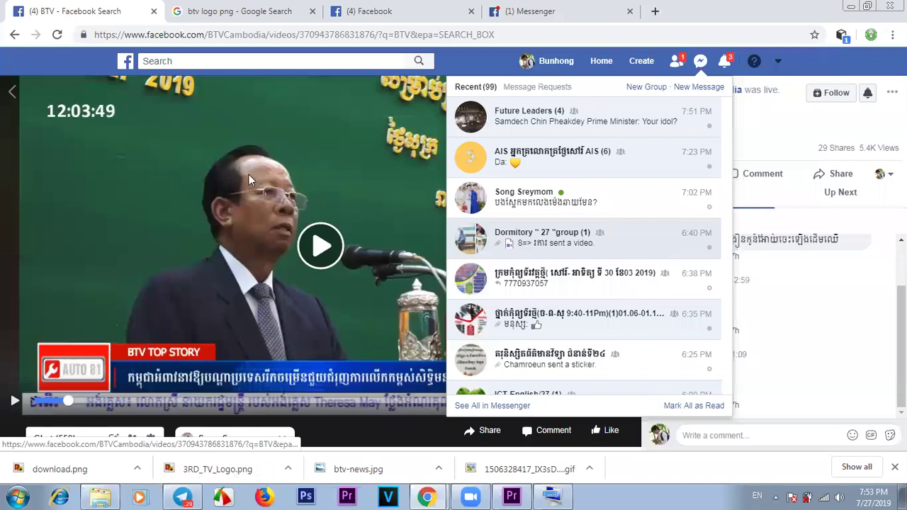
# - Return to Facebook in Chrome and attach the OnlineClass video in the new-course computer group's Messenger chat
pyautogui.moveTo(179, 464); pyautogui.dragTo(241, 484)
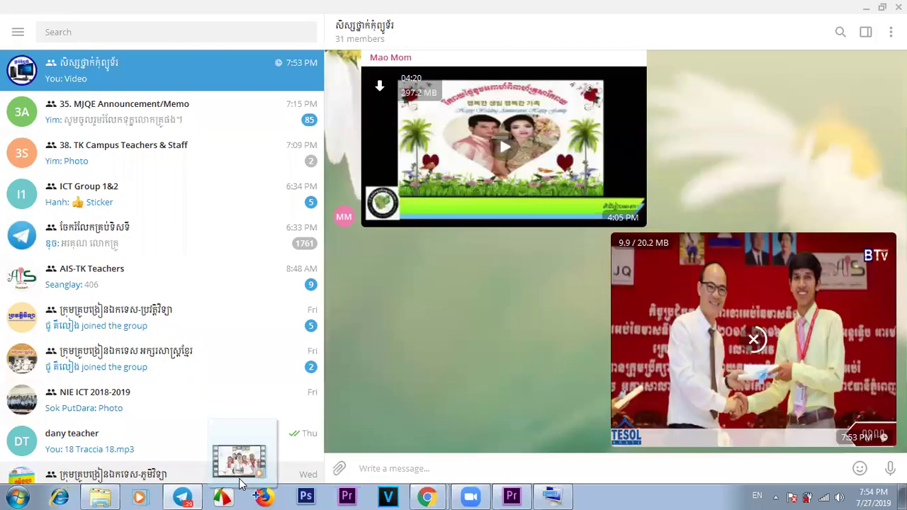
pyautogui.press('Escape')
pyautogui.click(427, 496)
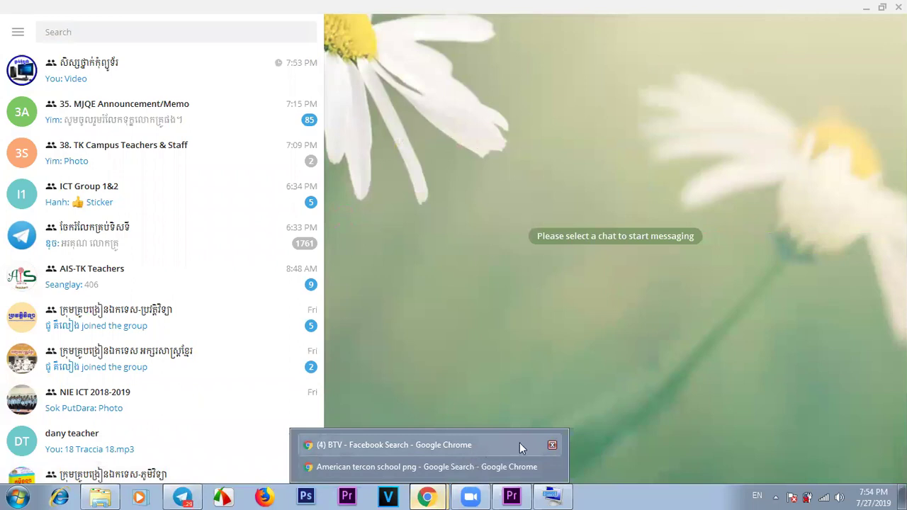
pyautogui.click(444, 493)
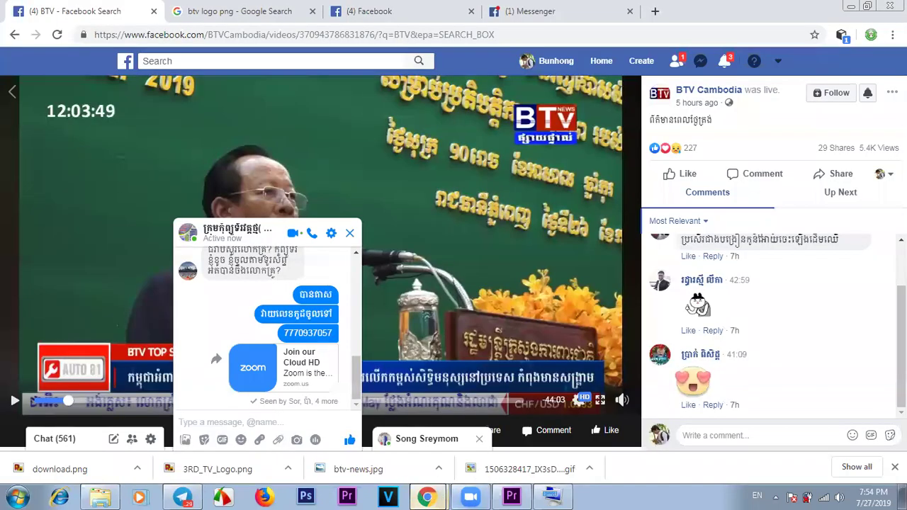
pyautogui.click(278, 441)
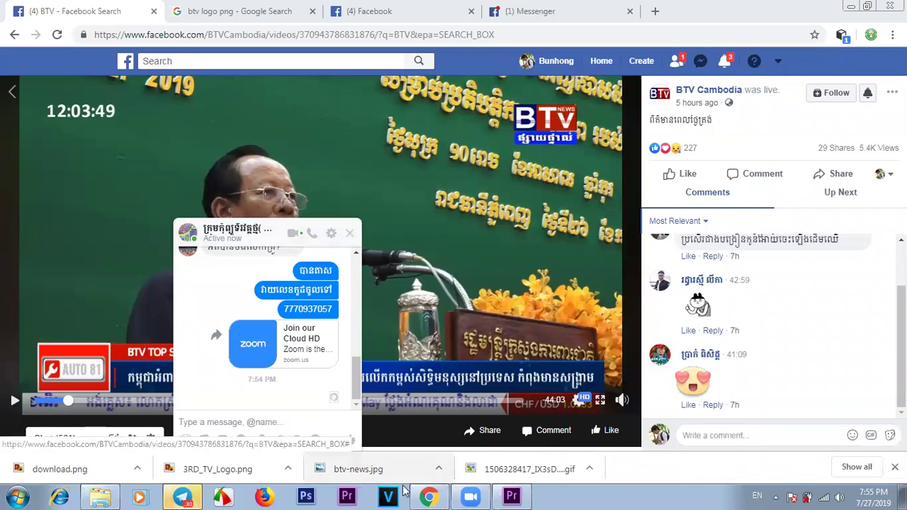
# - Switch to Telegram and send the Khmer reply "នៅទេ" to the សិស្សថ្នាក់កុំព្យូទ័រ group
pyautogui.click(182, 497)
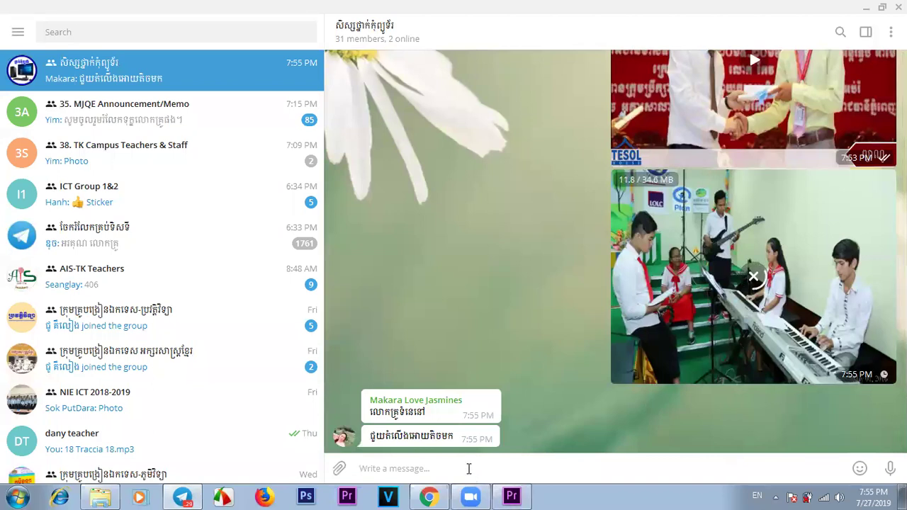
pyautogui.hotkey('alt', 'shift')
pyautogui.write('ណ')
pyautogui.press('BackSpace')
pyautogui.write('នៅទេ')
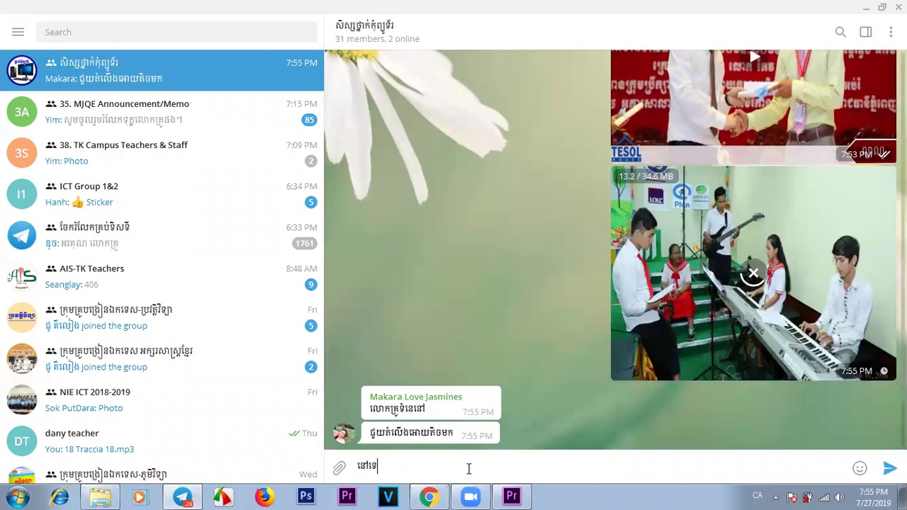
pyautogui.press('Return')
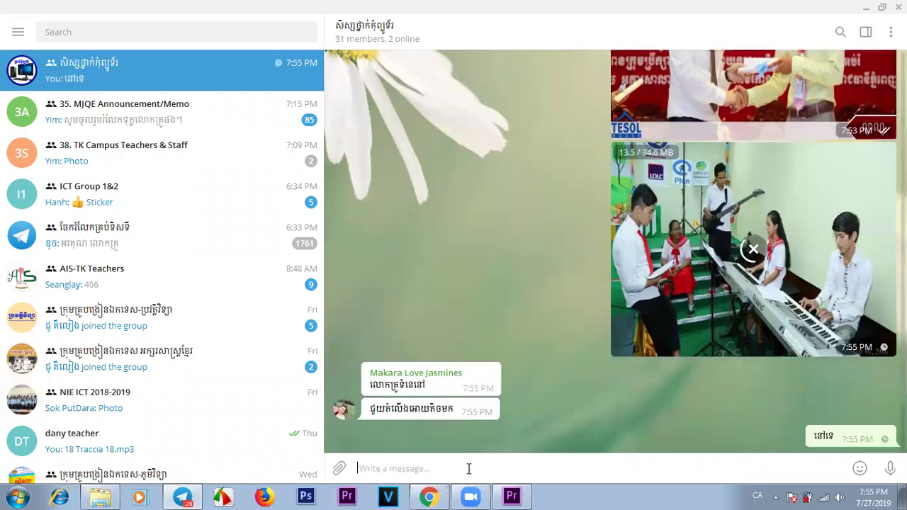
# - Return to Facebook in Chrome, check the friend requests and notifications, and close the group's Messenger chat
pyautogui.click(866, 7)
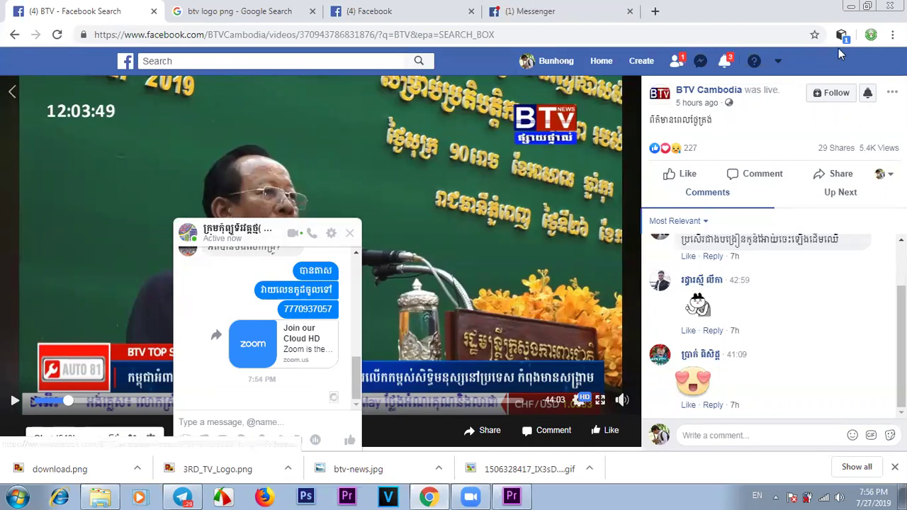
pyautogui.click(677, 63)
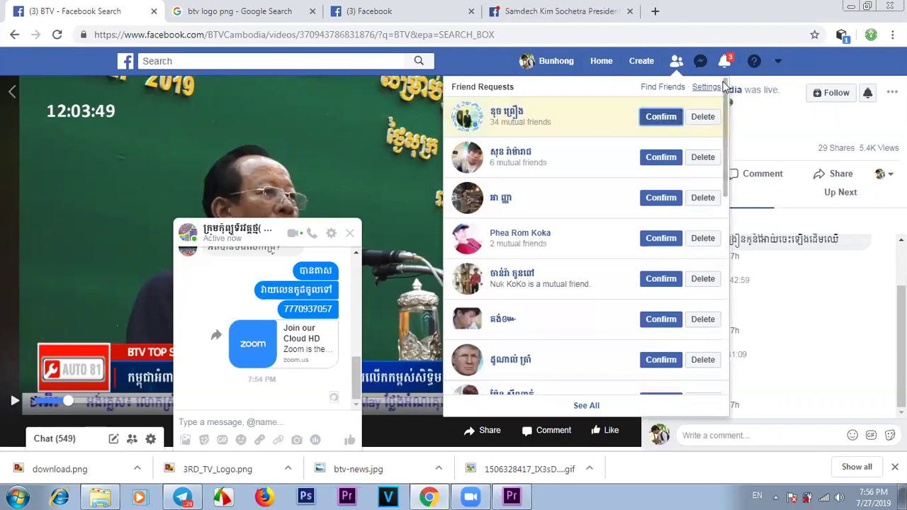
pyautogui.click(815, 65)
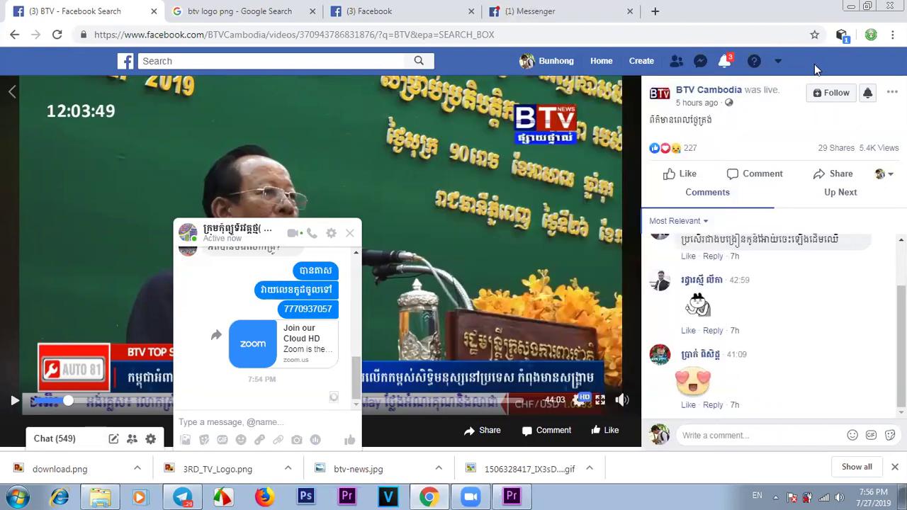
pyautogui.click(724, 62)
pyautogui.click(811, 60)
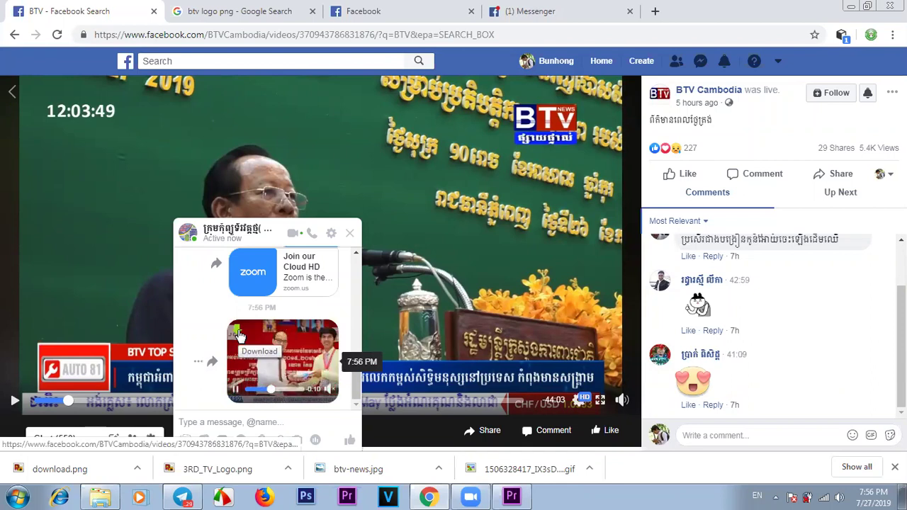
pyautogui.click(351, 236)
# - Switch to Premiere Pro and view the supported file formats for importing into the Lesson project, keeping All Supported Media as the filter
pyautogui.click(506, 496)
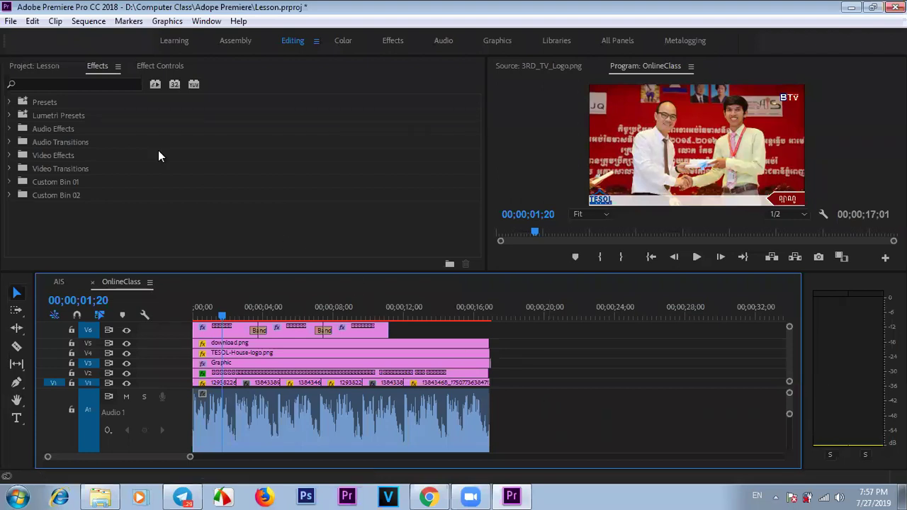
pyautogui.click(47, 65)
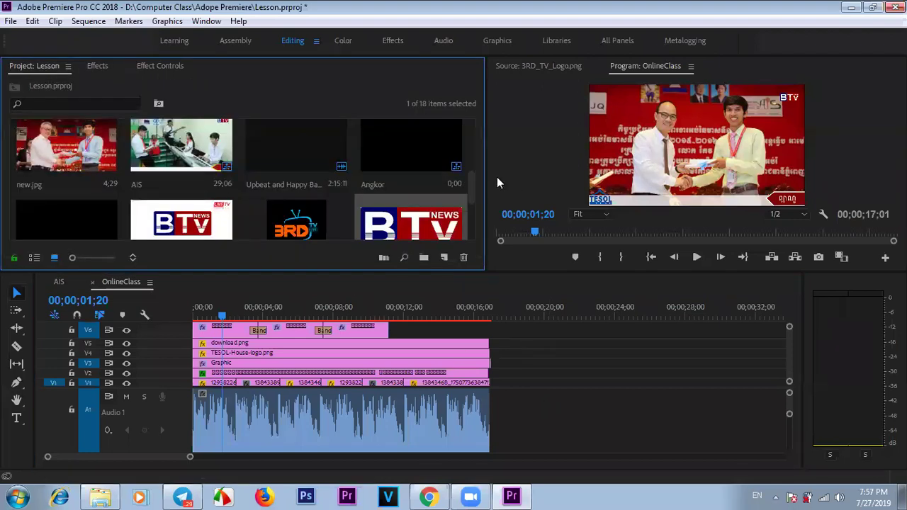
pyautogui.moveTo(470, 193); pyautogui.dragTo(476, 258)
pyautogui.rightClick(257, 206)
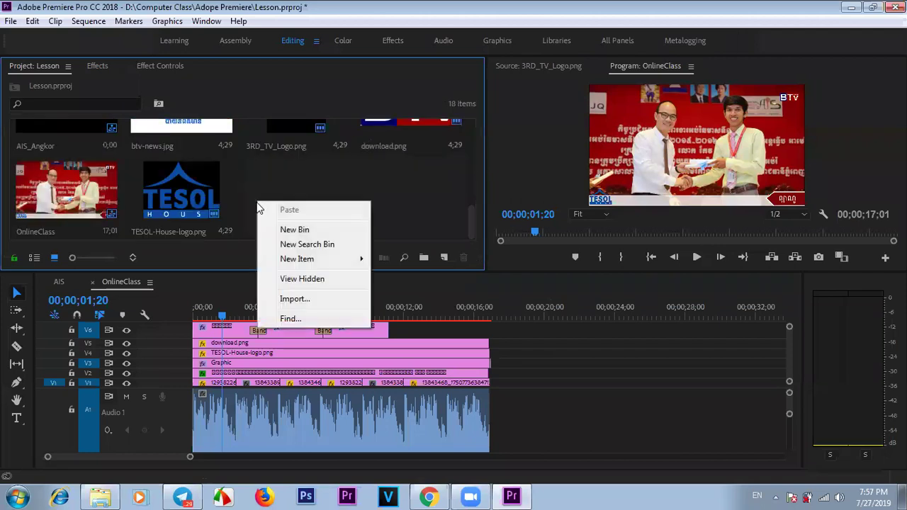
pyautogui.click(299, 296)
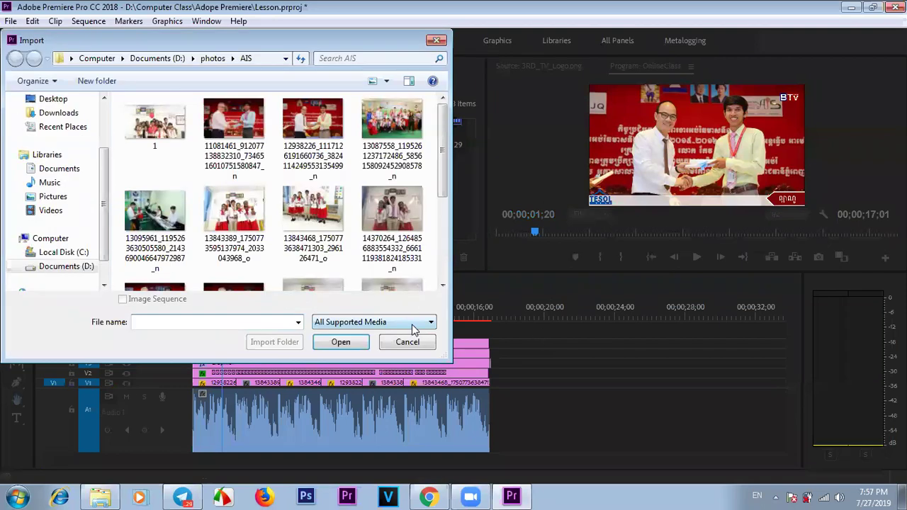
pyautogui.click(355, 324)
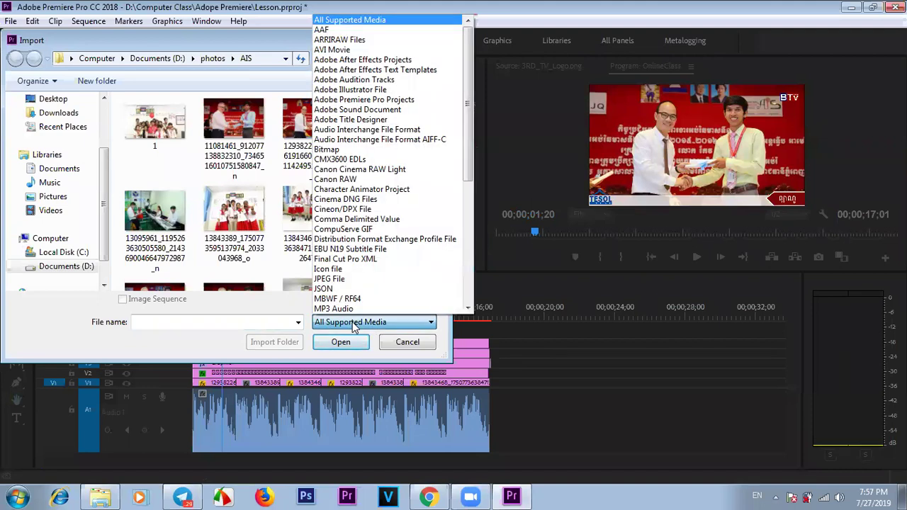
pyautogui.click(354, 20)
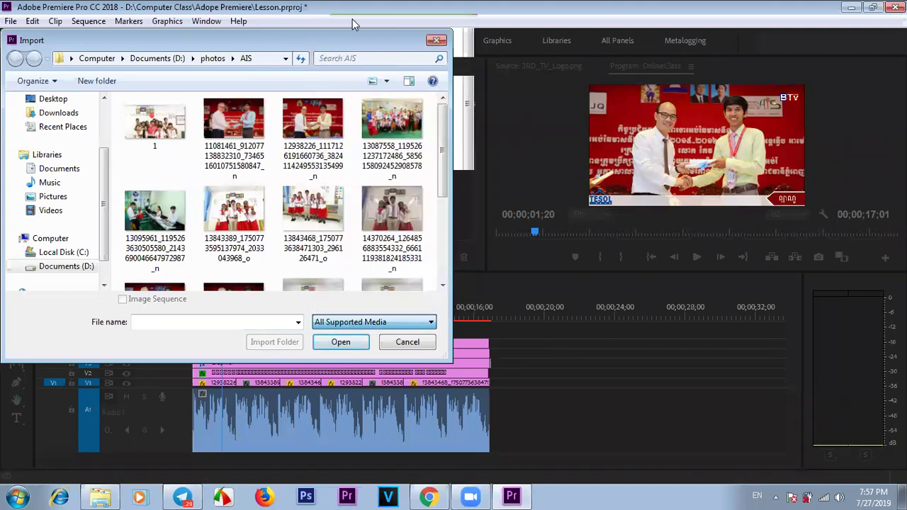
# - Look through the Music library and the Downloads folder for example media files, and leave the import without adding any
pyautogui.click(61, 185)
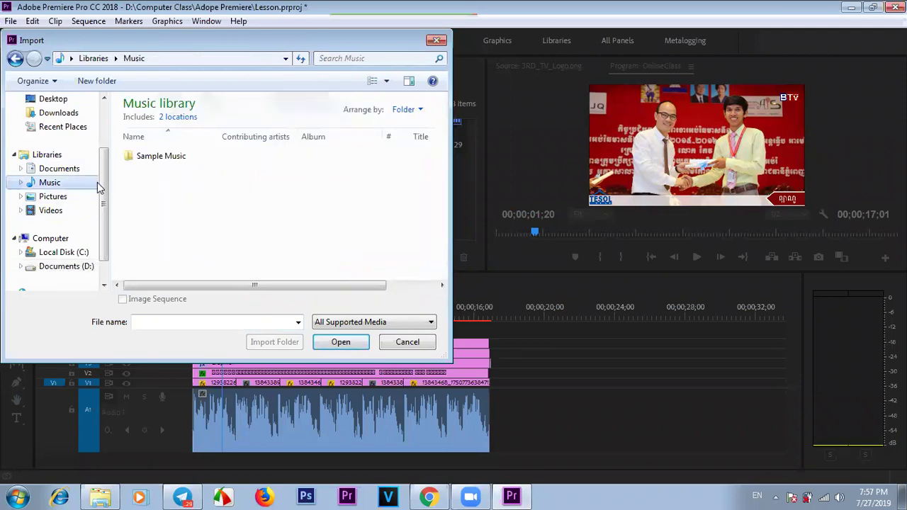
pyautogui.scroll(2, 102, 190)
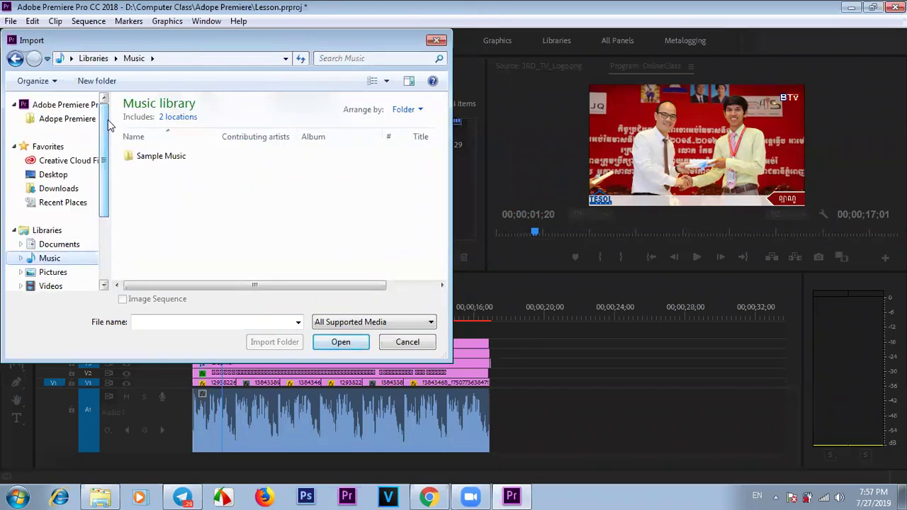
pyautogui.click(60, 189)
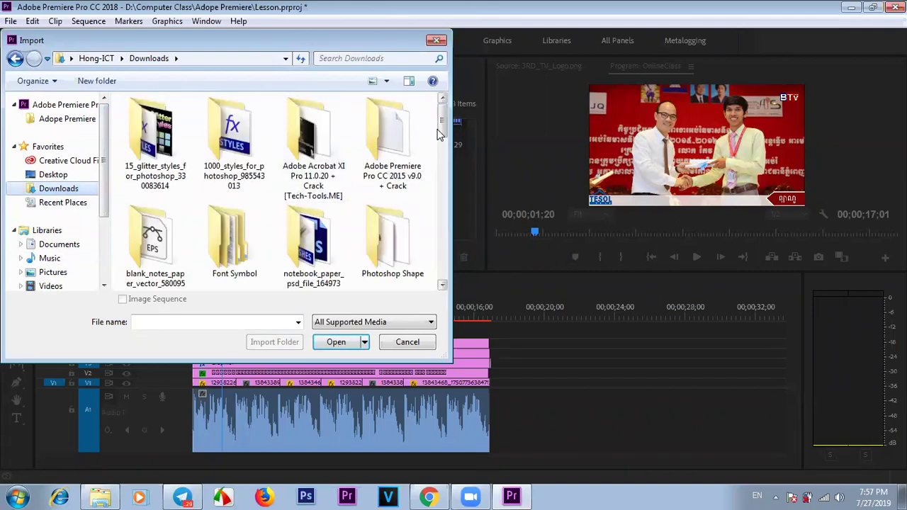
pyautogui.moveTo(443, 126); pyautogui.dragTo(447, 177)
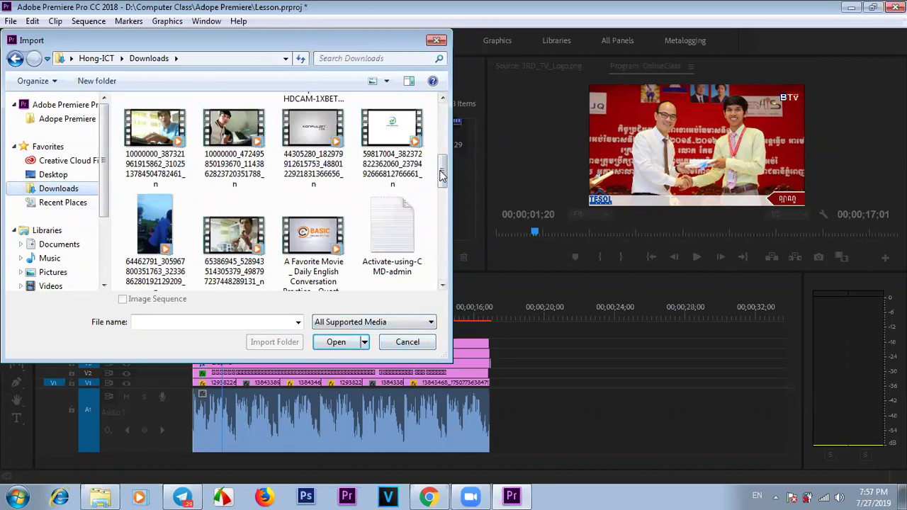
pyautogui.moveTo(442, 177); pyautogui.dragTo(444, 193)
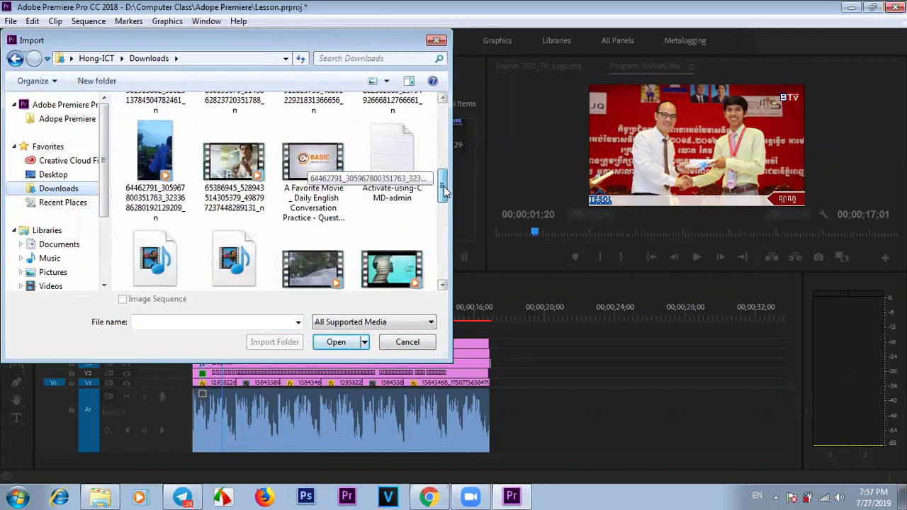
pyautogui.click(248, 202)
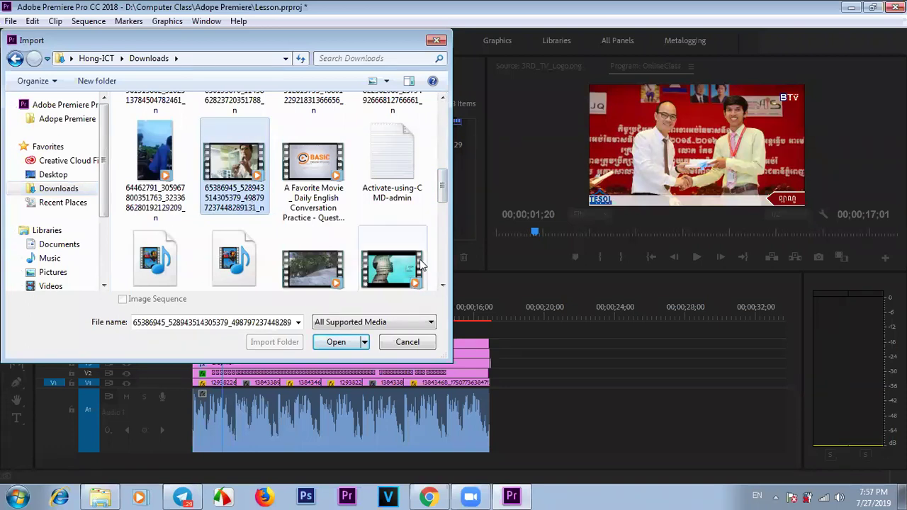
pyautogui.moveTo(443, 196); pyautogui.dragTo(446, 236)
pyautogui.scroll(-3, 445, 234)
pyautogui.click(408, 343)
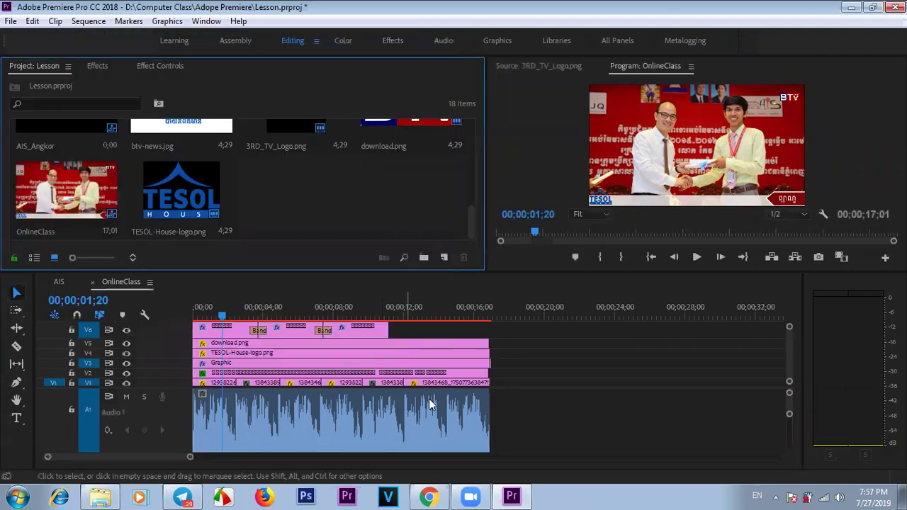
# - Switch to the Google Images page in Chrome and search for "Mp4 WMV AVI 3GP"
pyautogui.click(429, 496)
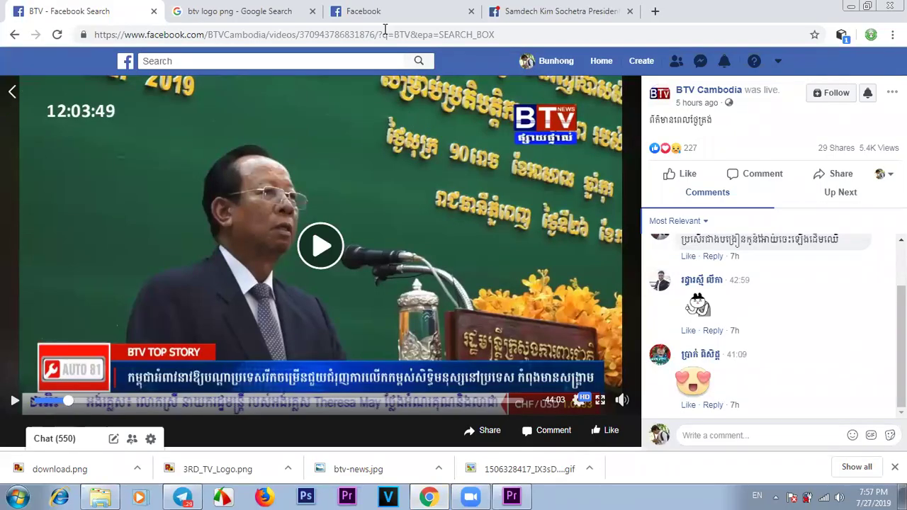
pyautogui.click(274, 10)
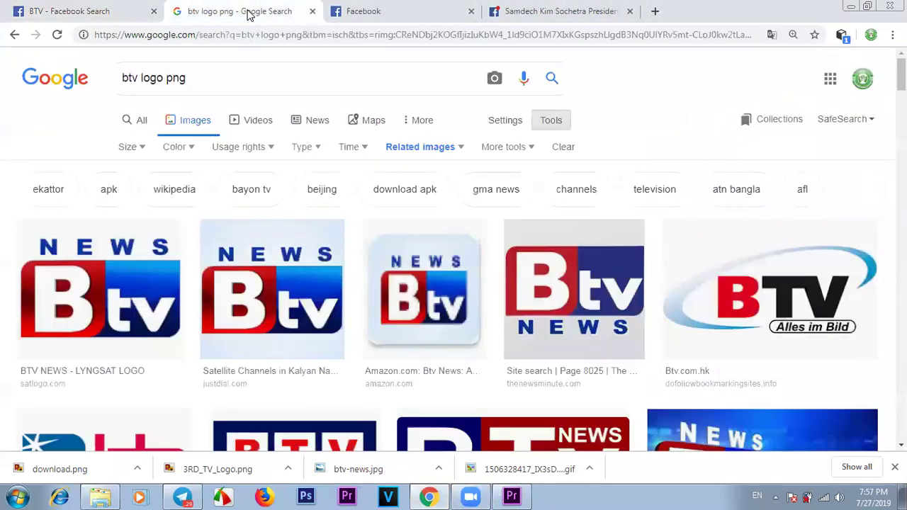
pyautogui.tripleClick(205, 80)
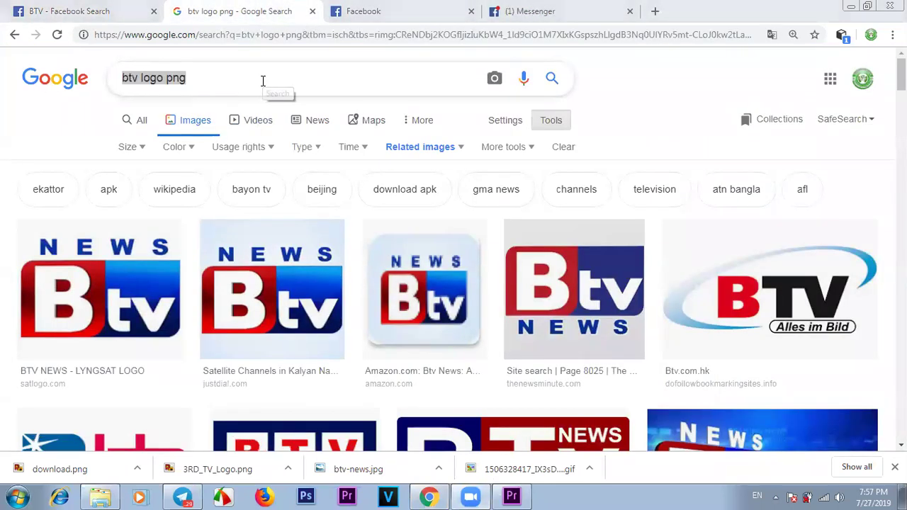
pyautogui.tripleClick(212, 77)
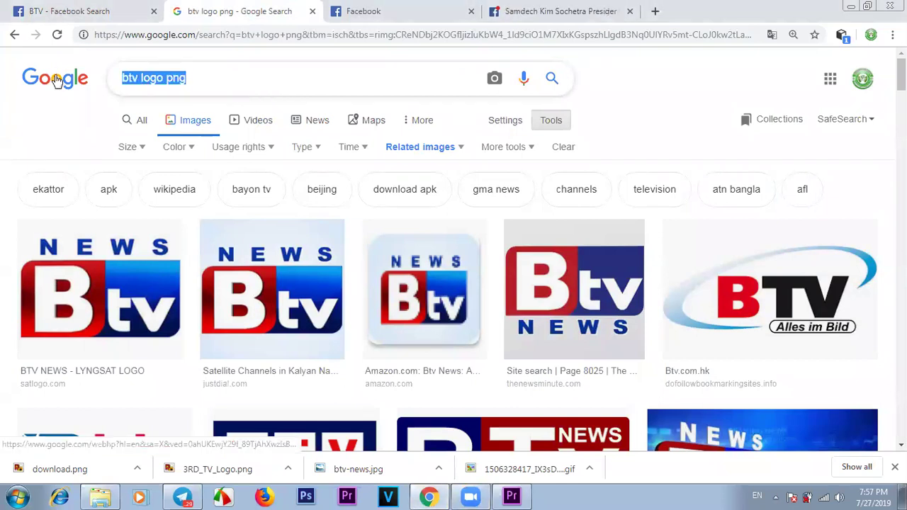
pyautogui.write('p')
pyautogui.press('BackSpace')
pyautogui.write('Mp4')
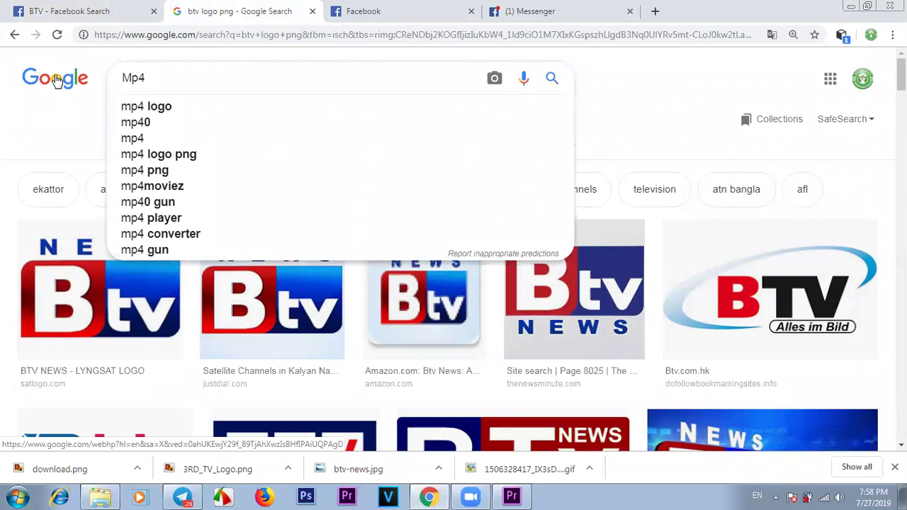
pyautogui.write('  WMV  ')
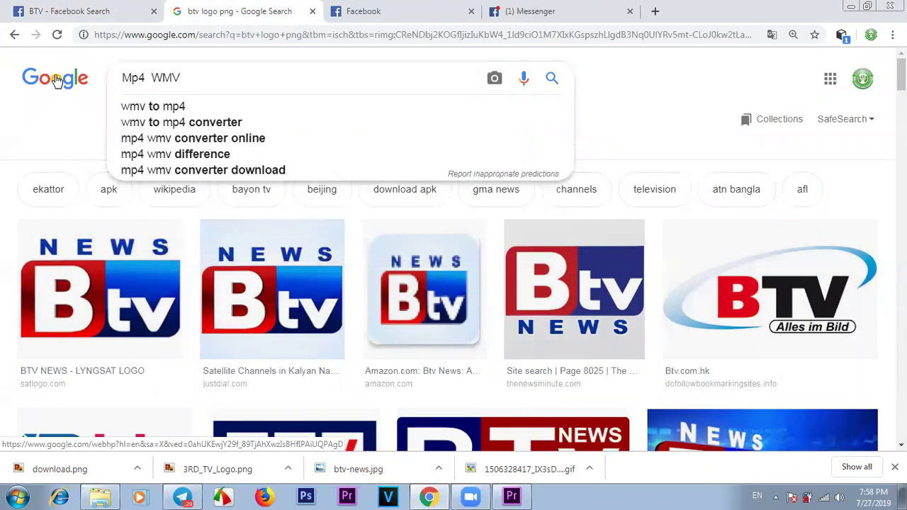
pyautogui.write('AVI  #')
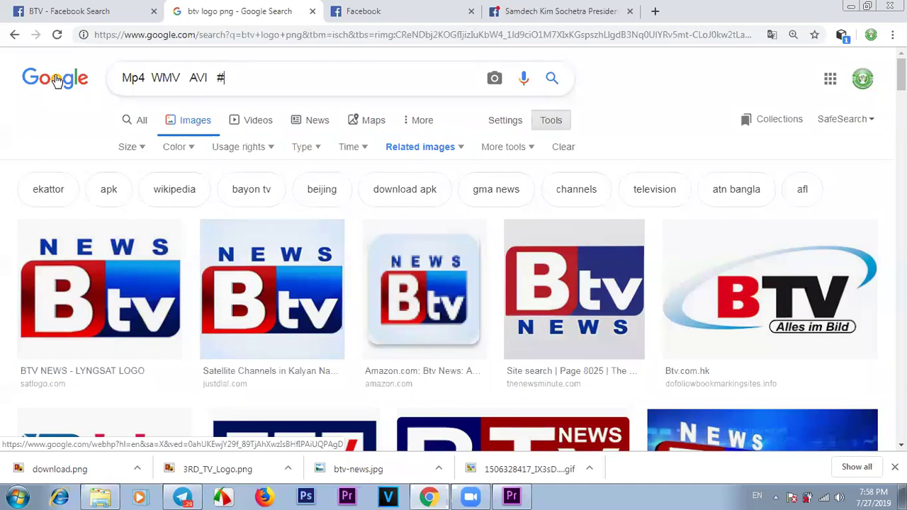
pyautogui.press('BackSpace')
pyautogui.write('3GP')
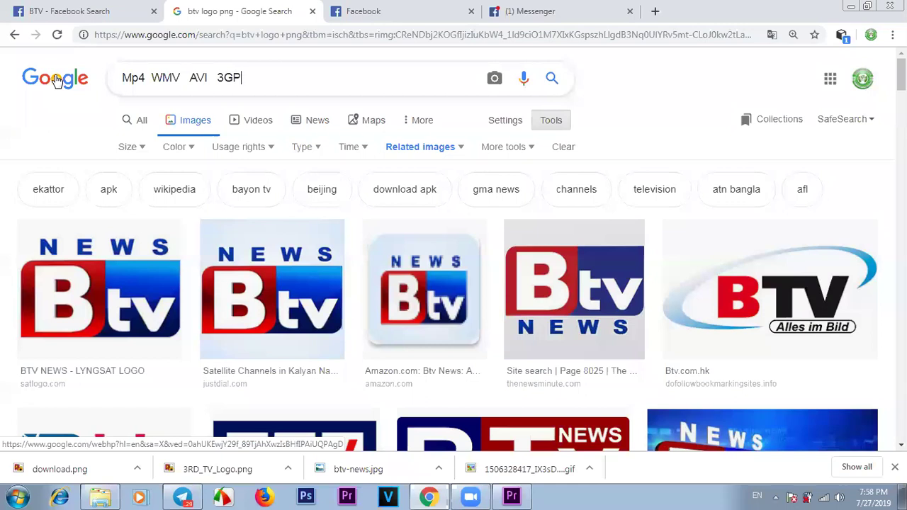
pyautogui.press('Return')
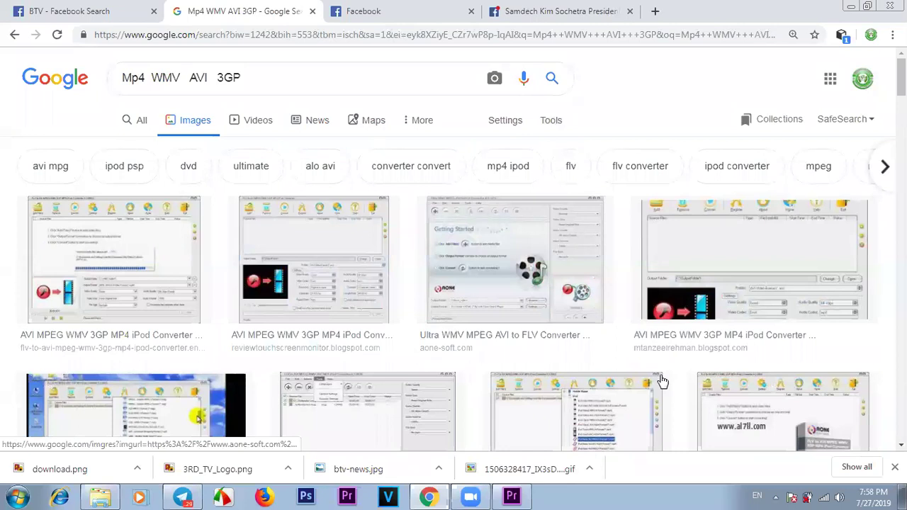
# - Remove 3GP from the end of the Google search text
pyautogui.click(253, 80)
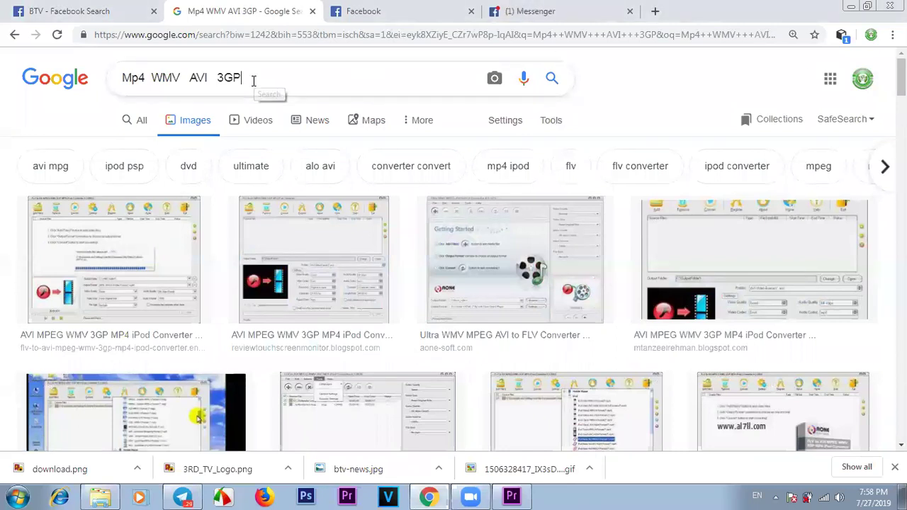
pyautogui.press('BackSpace')
pyautogui.press('BackSpace')
pyautogui.press('BackSpace')
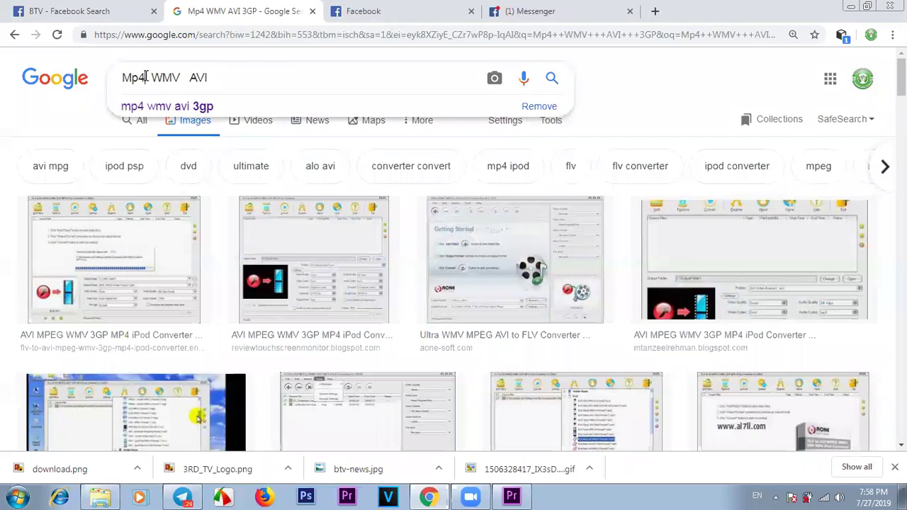
# - Highlight the video format names WMV, Mp4 and AVI in the search text to point them out
pyautogui.moveTo(183, 78); pyautogui.dragTo(151, 78)
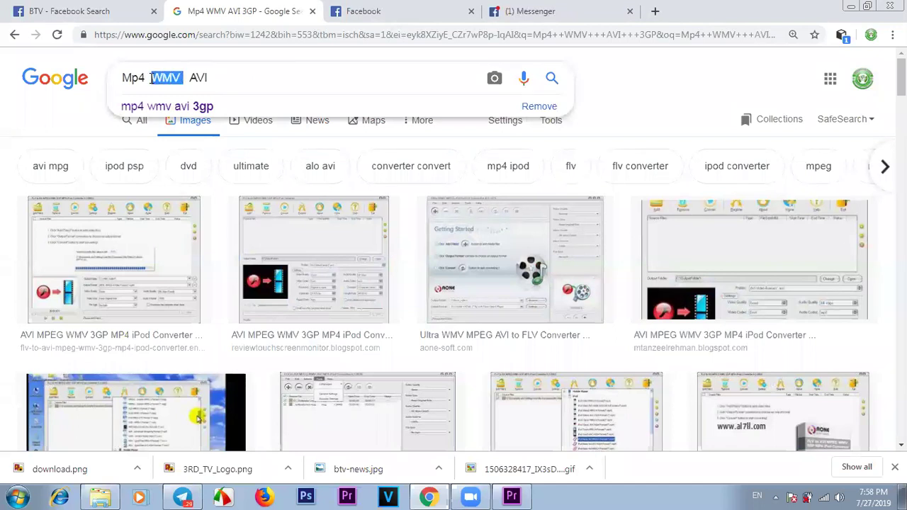
pyautogui.moveTo(143, 77); pyautogui.dragTo(101, 84)
pyautogui.moveTo(182, 79); pyautogui.dragTo(122, 80)
pyautogui.click(146, 78)
pyautogui.click(172, 80)
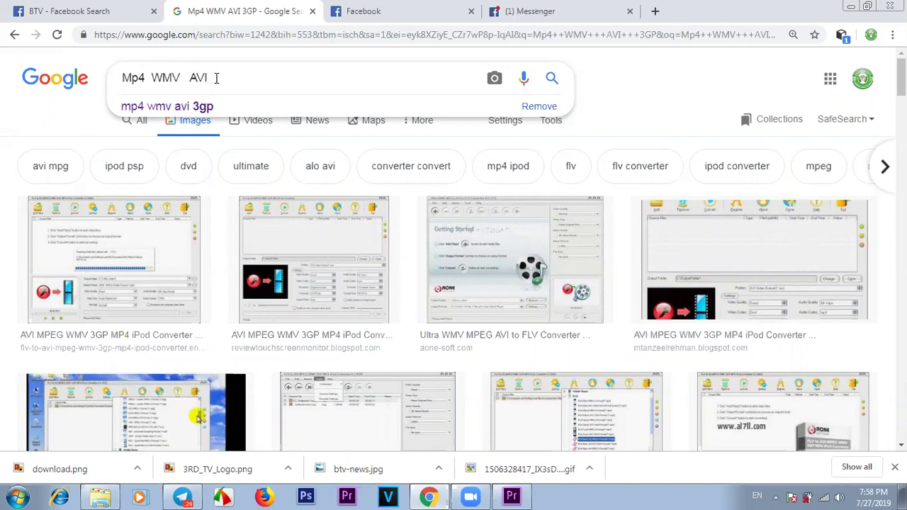
pyautogui.moveTo(188, 78); pyautogui.dragTo(210, 78)
pyautogui.tripleClick(210, 78)
pyautogui.click(217, 77)
pyautogui.moveTo(183, 76); pyautogui.dragTo(153, 78)
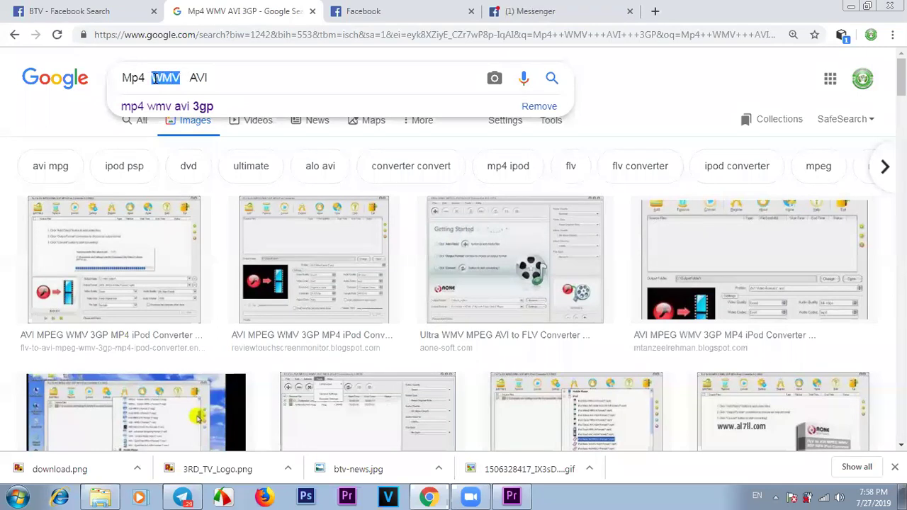
pyautogui.click(251, 71)
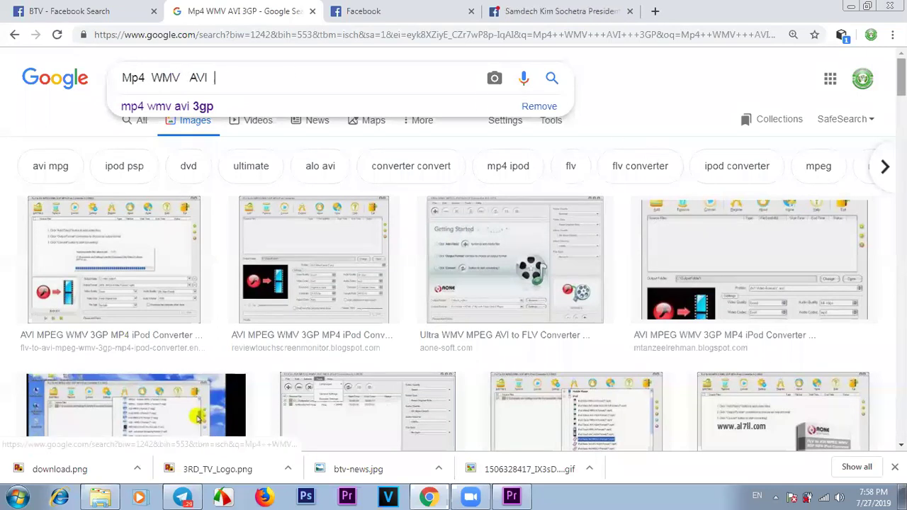
# - Look over the image results and open the preview of the first AVI MPEG WMV 3GP MP4 iPod Converter image
pyautogui.scroll(-1, 902, 78)
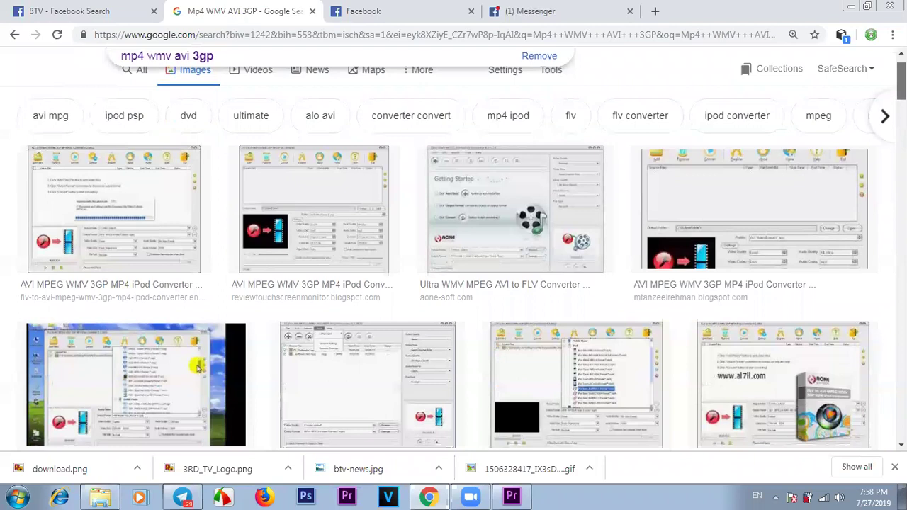
pyautogui.scroll(-3, 454, 248)
pyautogui.scroll(3, 298, 216)
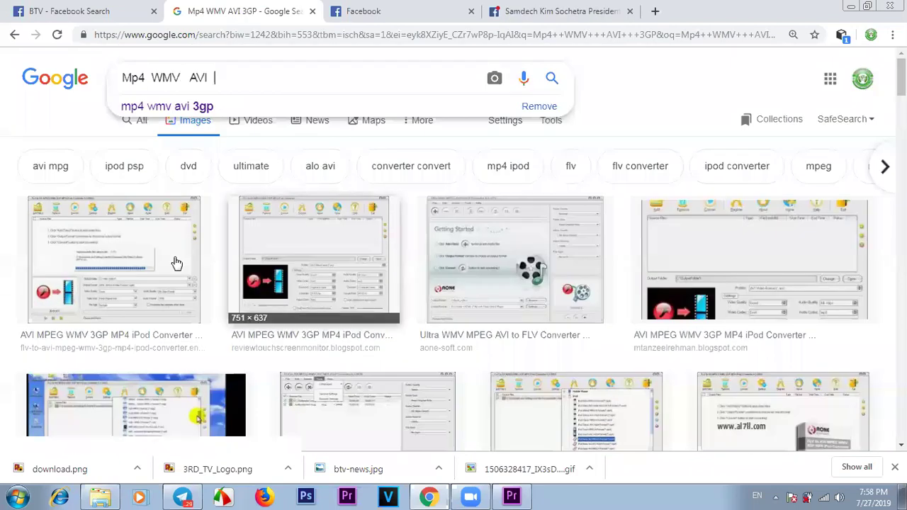
pyautogui.click(176, 263)
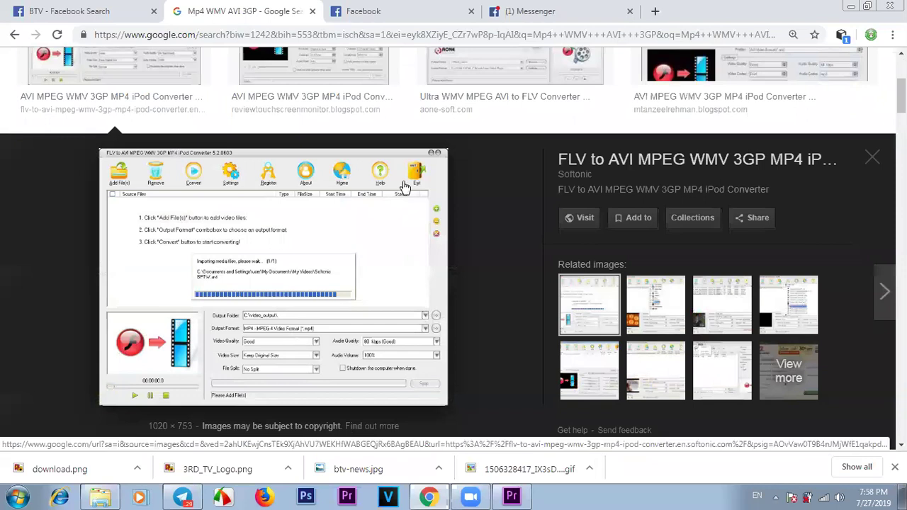
# - Browse the converter image results, preview the FLV to AVI converter image from Pinterest, and return to the start of the results
pyautogui.scroll(3, 404, 186)
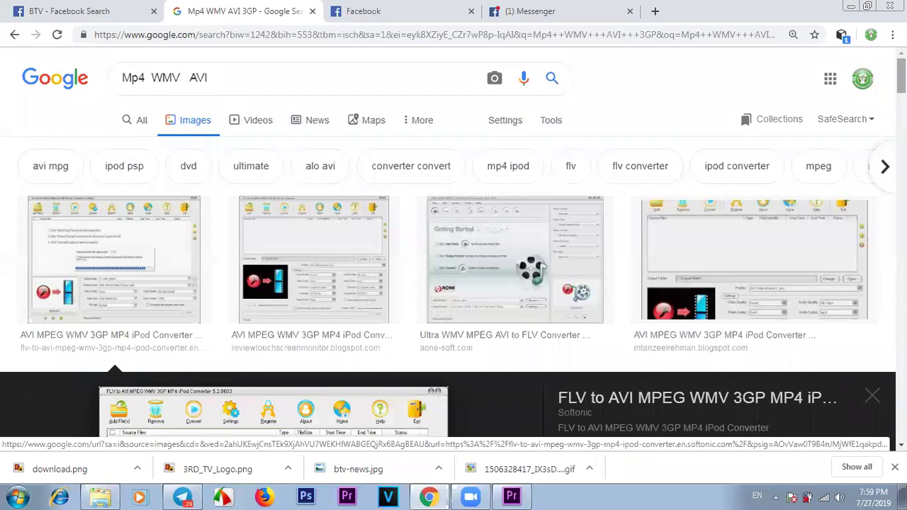
pyautogui.scroll(-9, 454, 248)
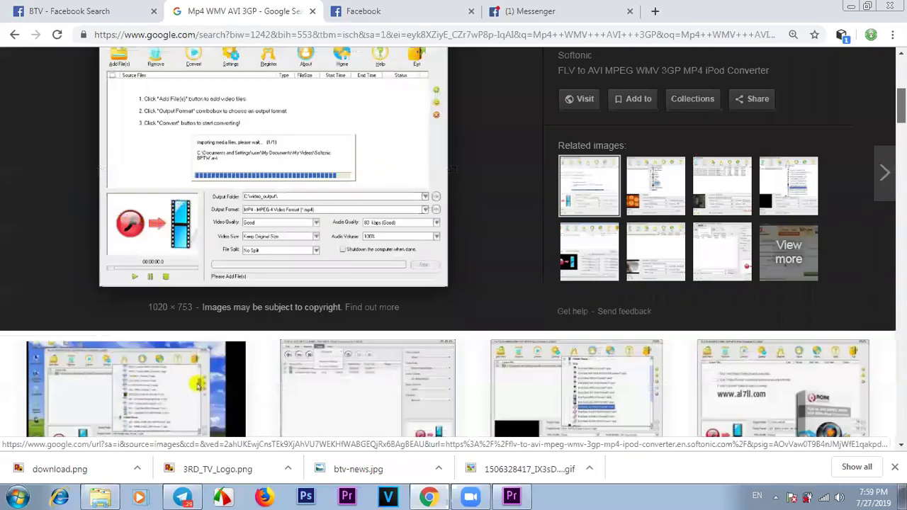
pyautogui.click(765, 196)
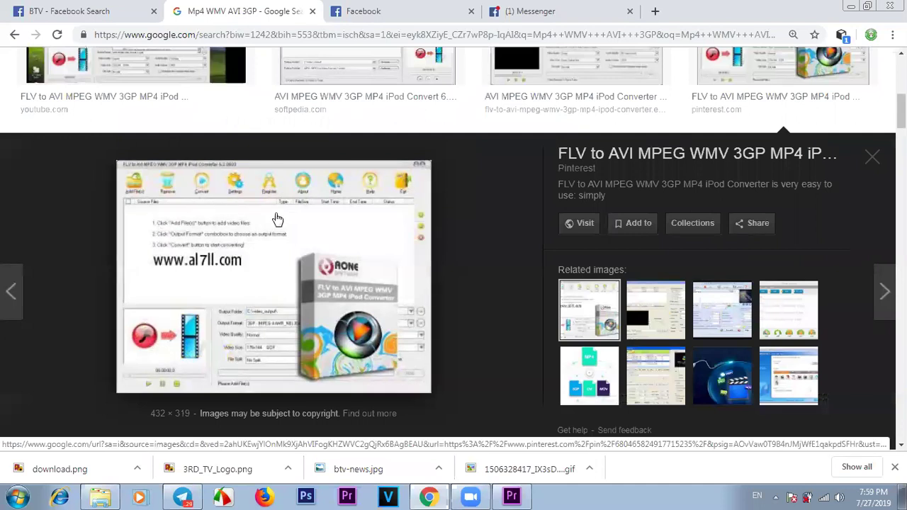
pyautogui.scroll(-4, 454, 241)
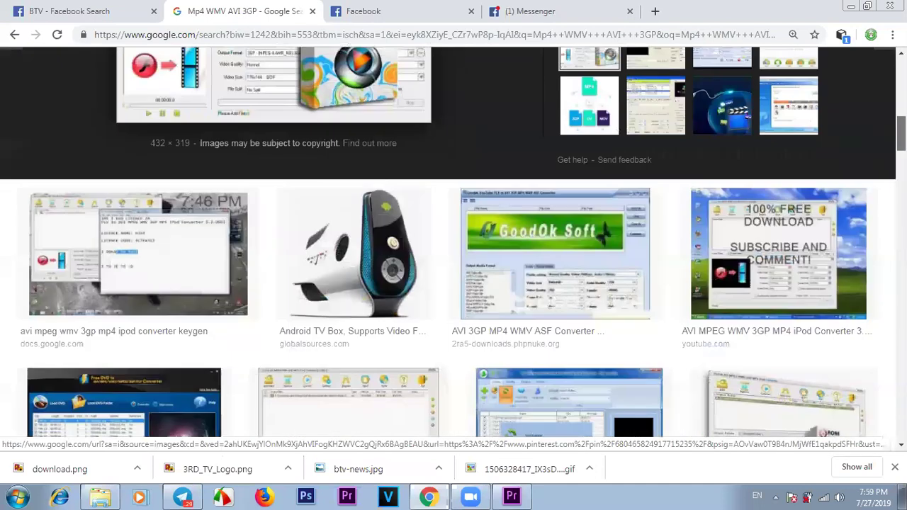
pyautogui.hotkey('alt', 'Left')
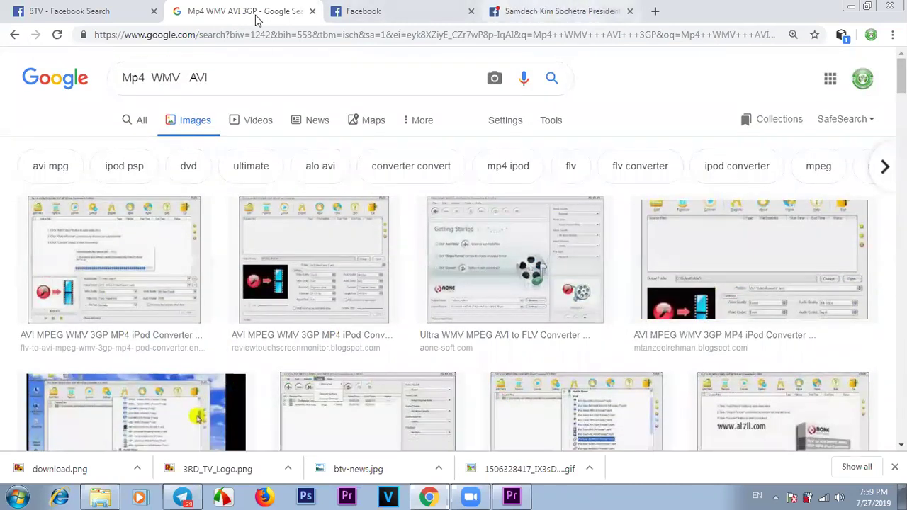
# - Try to open kickass.cd directly from the Google Images page
pyautogui.click(234, 35)
pyautogui.click(257, 89)
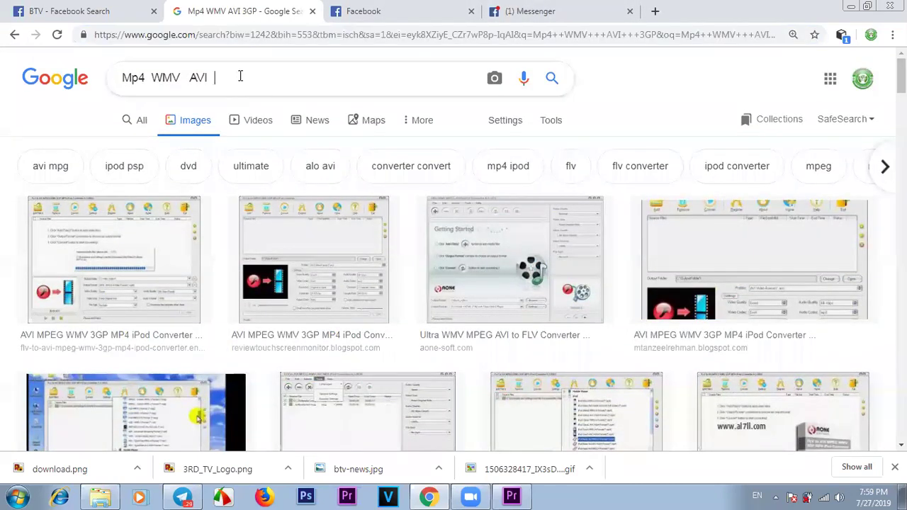
pyautogui.moveTo(229, 77); pyautogui.dragTo(122, 78)
pyautogui.click(261, 35)
pyautogui.write('ki')
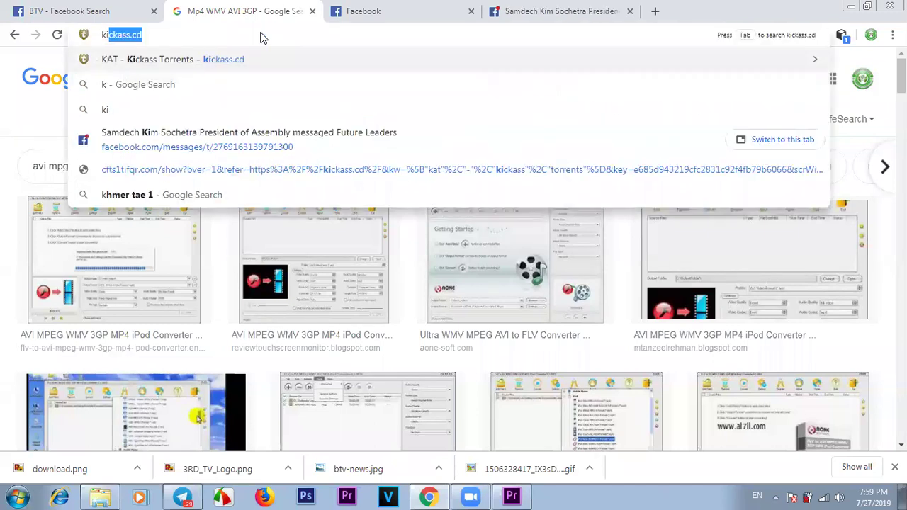
pyautogui.write('ckass.cd')
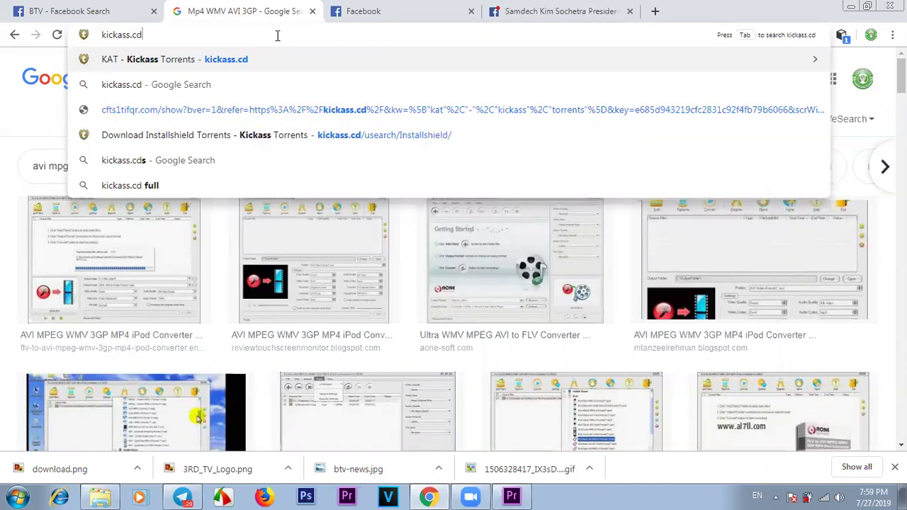
pyautogui.click(27, 120)
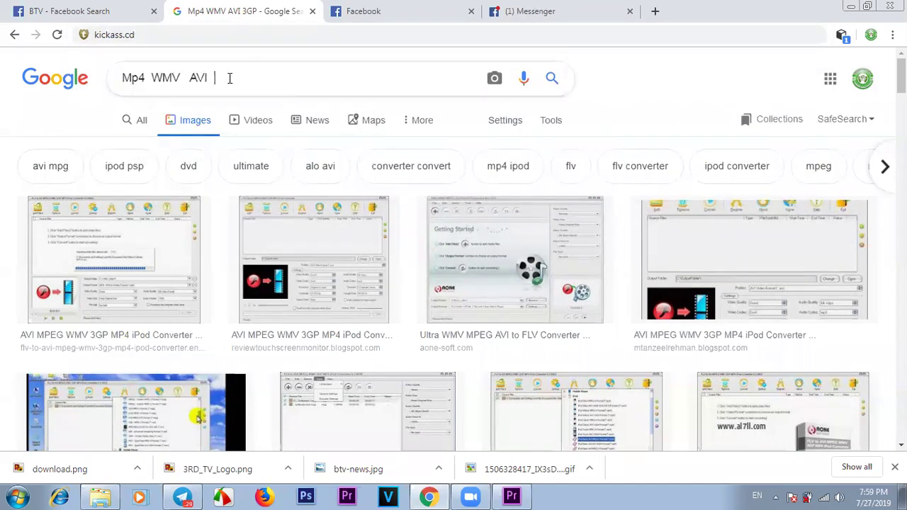
# - Replace the Google Images search text with kickass.cd and show the general web results
pyautogui.moveTo(230, 78); pyautogui.dragTo(117, 78)
pyautogui.write('k')
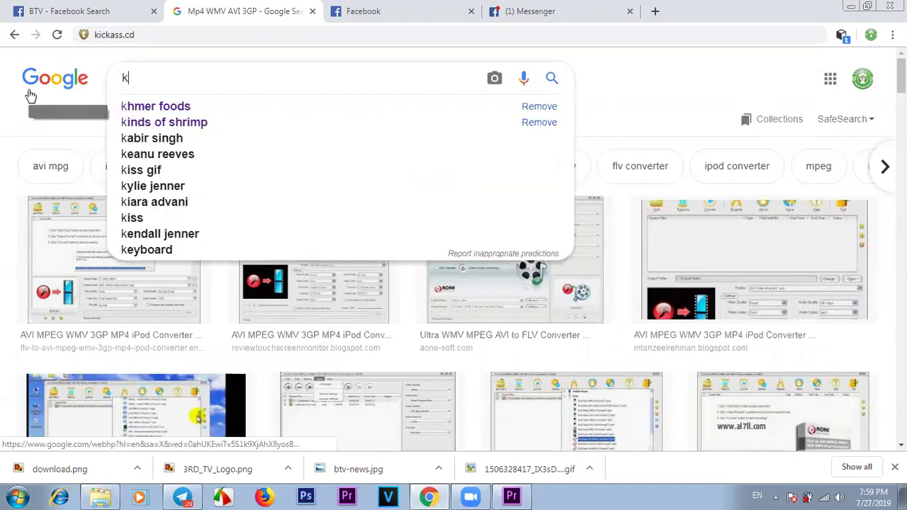
pyautogui.write('ickass.cd')
pyautogui.press('Return')
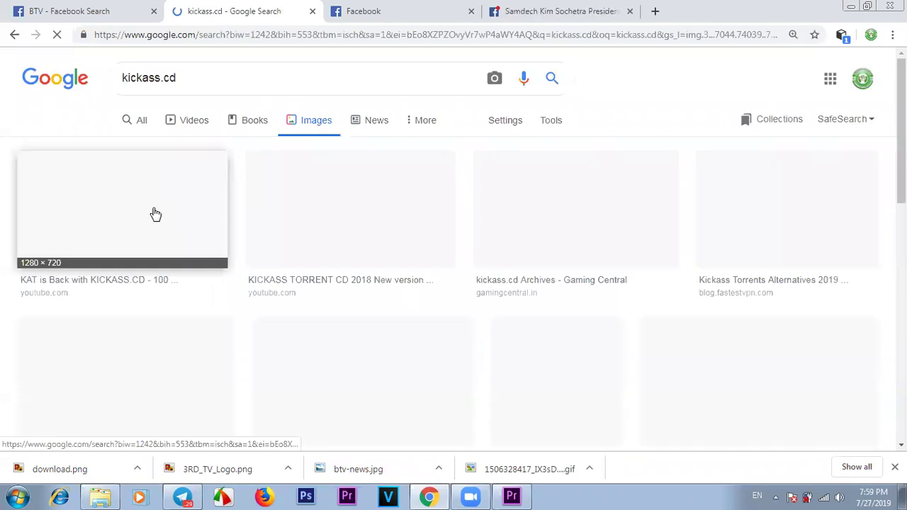
pyautogui.click(141, 122)
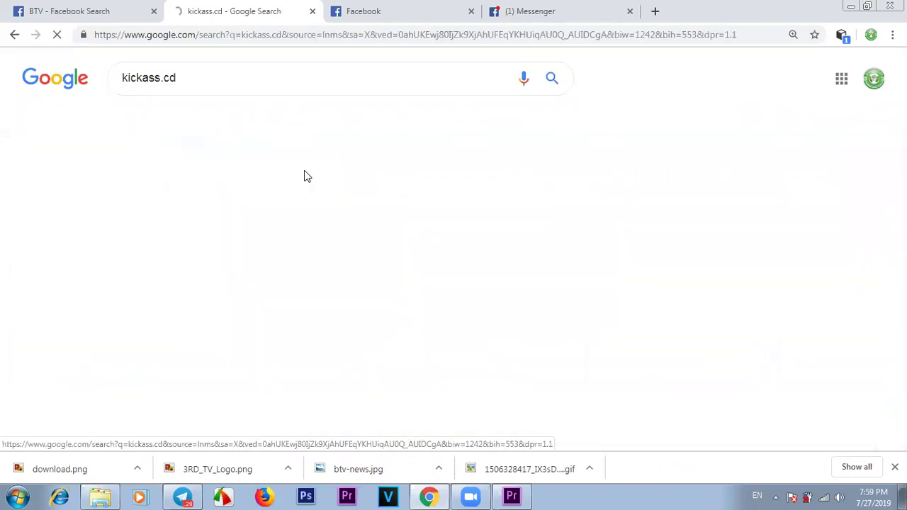
# - Try to load kickass.cd by its web address instead of the search results, requesting the site twice
pyautogui.click(211, 39)
pyautogui.write('kickass.cd')
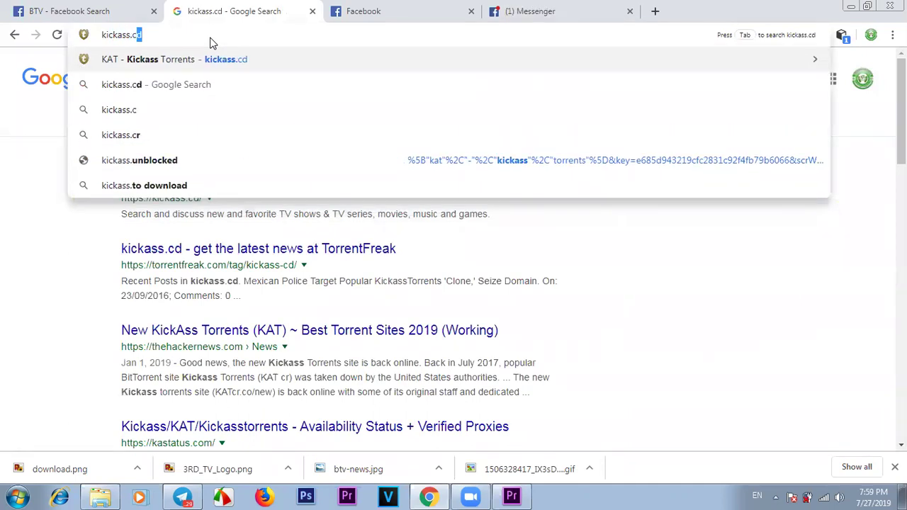
pyautogui.press('Return')
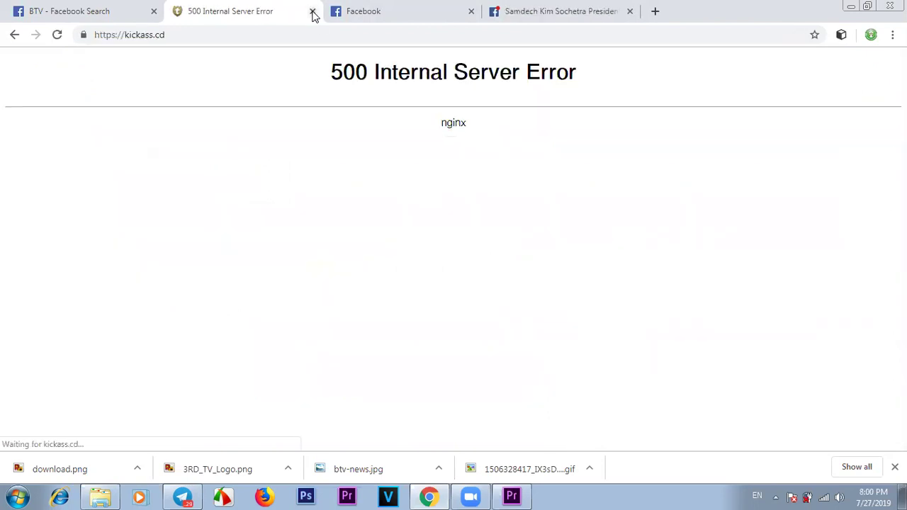
pyautogui.click(204, 36)
pyautogui.write('kic')
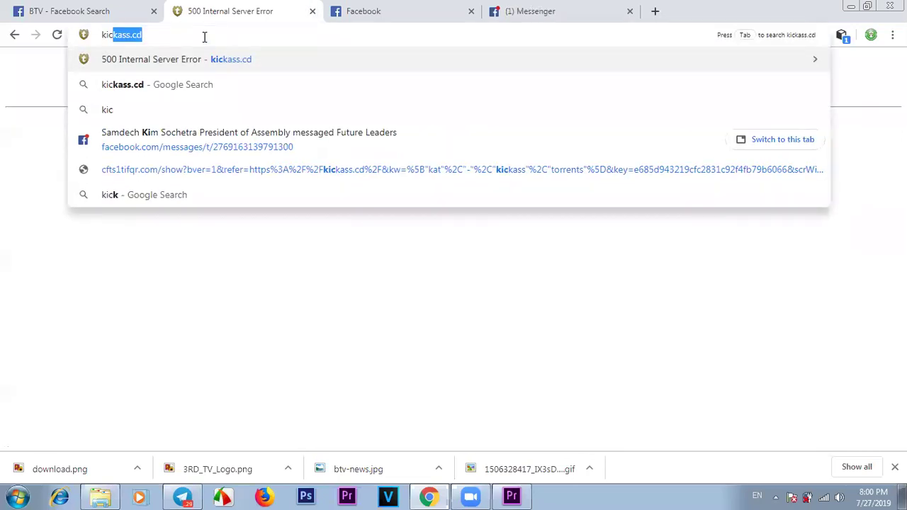
pyautogui.write('kass')
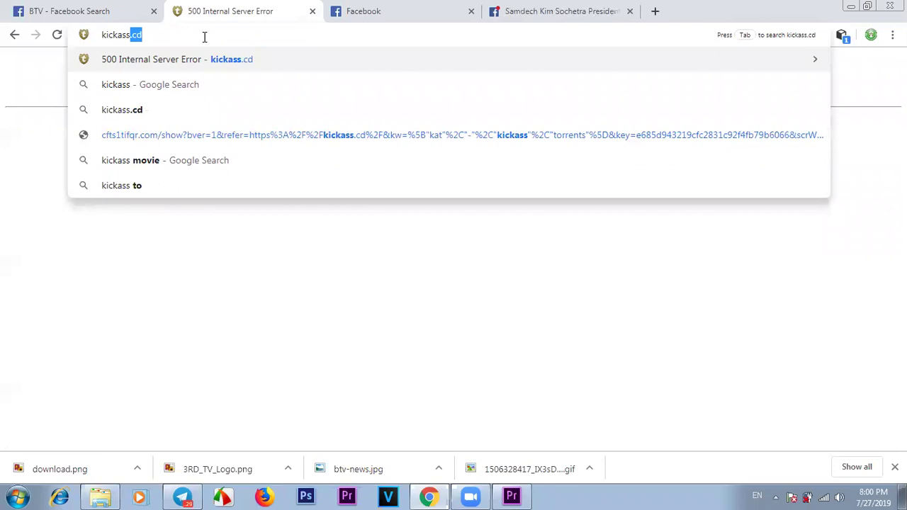
pyautogui.write('.c')
pyautogui.press('Return')
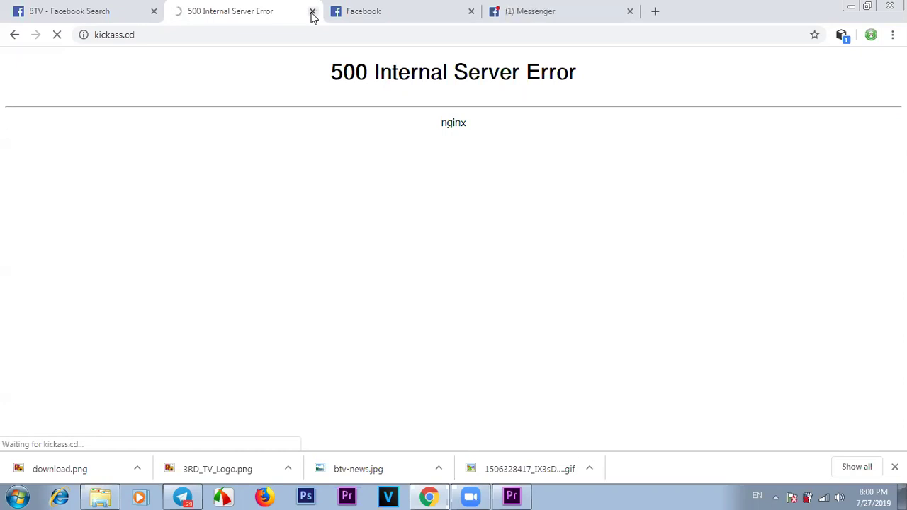
# - Close the kickass.cd page and bring up the Messenger group chat containing the sent video
pyautogui.click(312, 13)
pyautogui.click(395, 11)
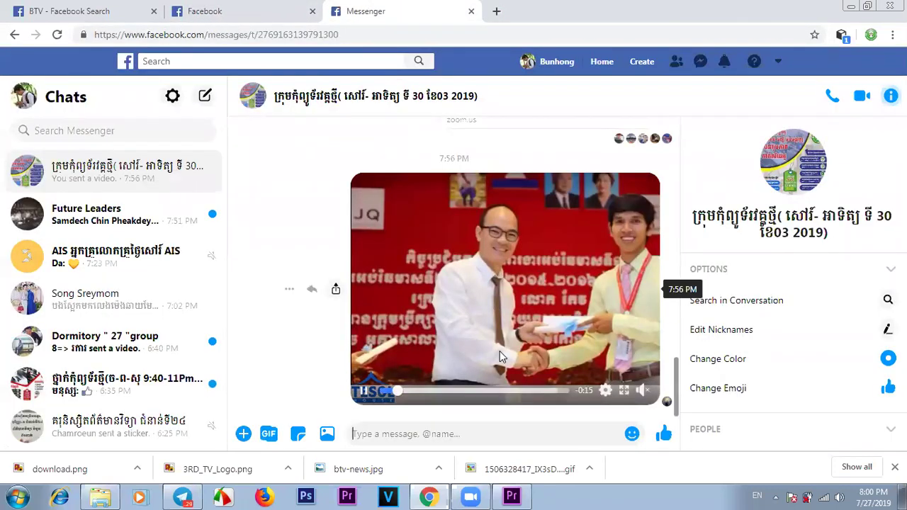
# - Switch to Premiere Pro and review the Lesson project's media and the OnlineClass sequence at several playhead positions
pyautogui.click(514, 497)
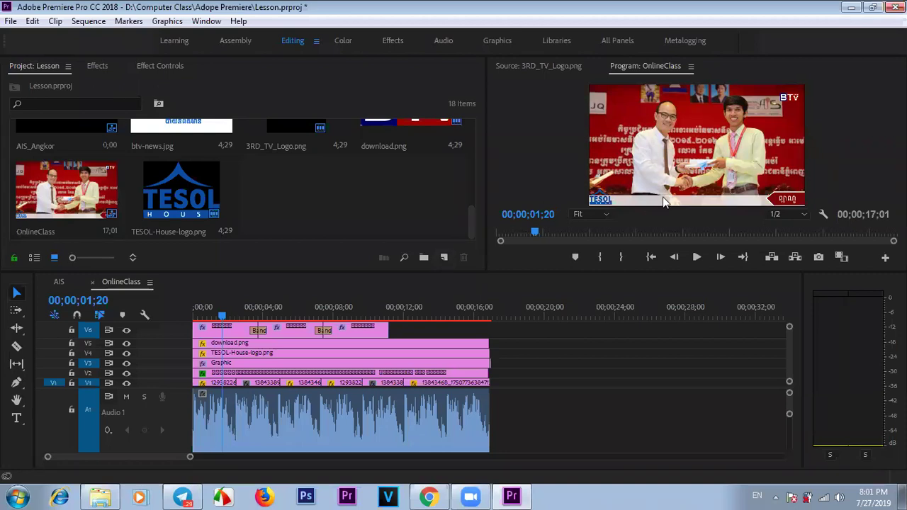
pyautogui.moveTo(469, 222)
pyautogui.mouseDown()
pyautogui.moveTo(467, 202)
pyautogui.moveTo(472, 237)
pyautogui.mouseUp()
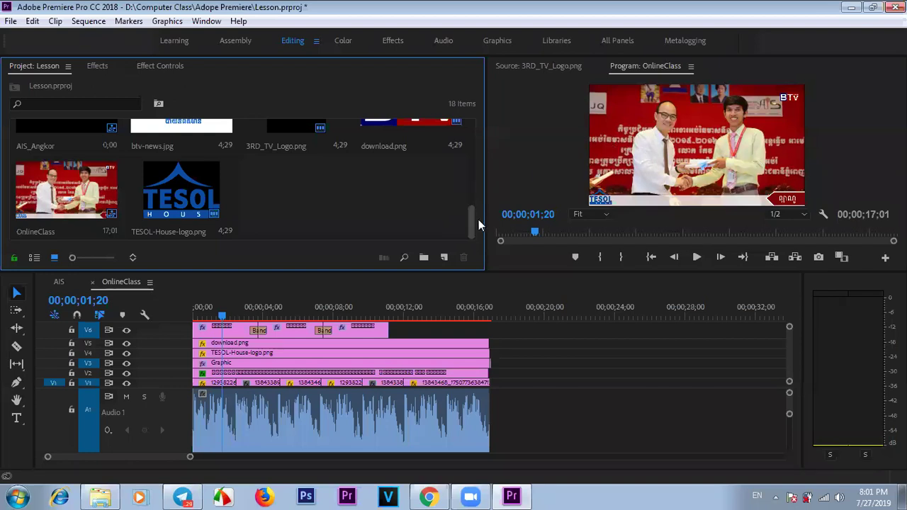
pyautogui.moveTo(471, 225); pyautogui.dragTo(480, 134)
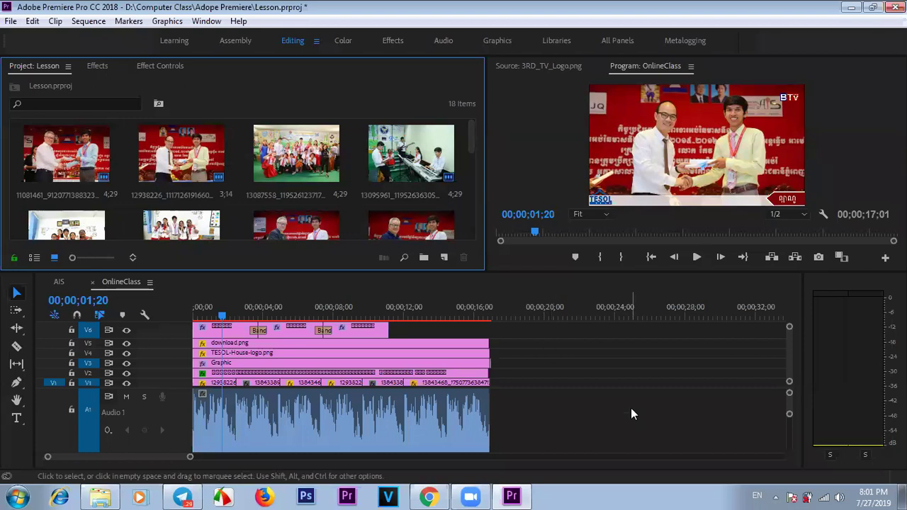
pyautogui.click(345, 306)
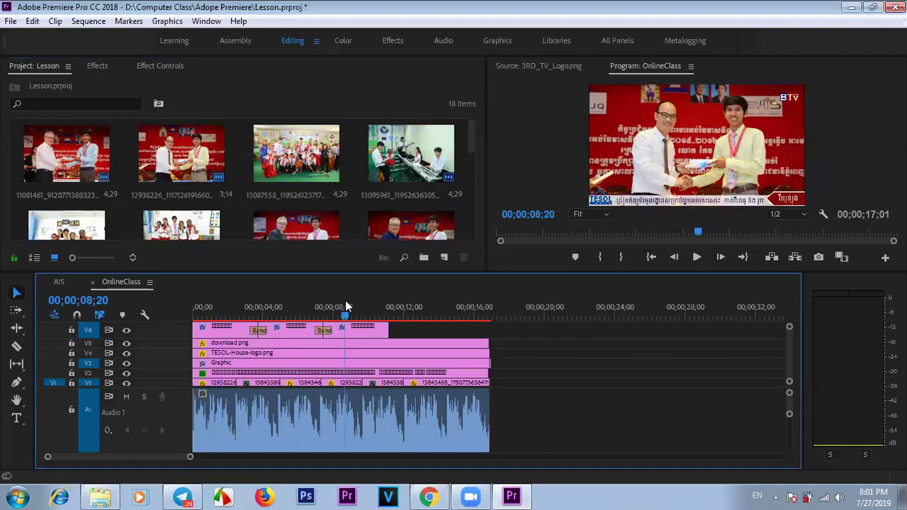
pyautogui.click(305, 306)
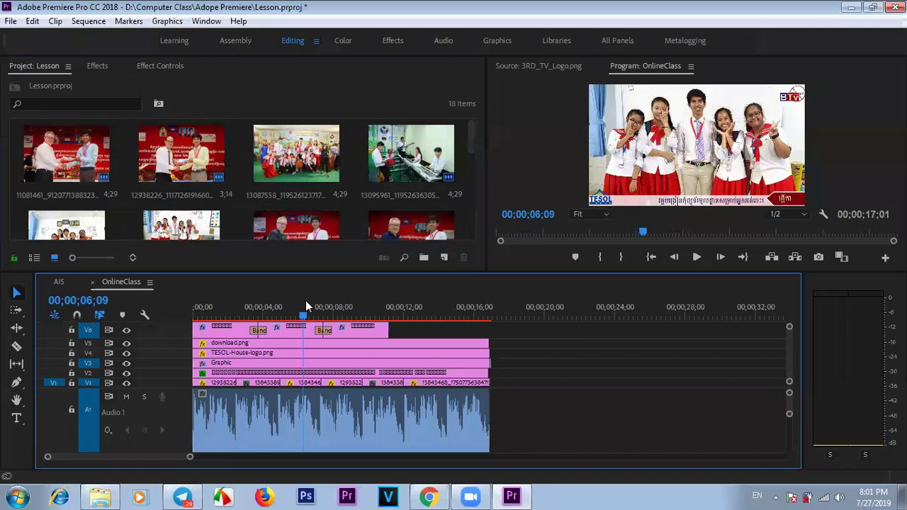
pyautogui.click(353, 303)
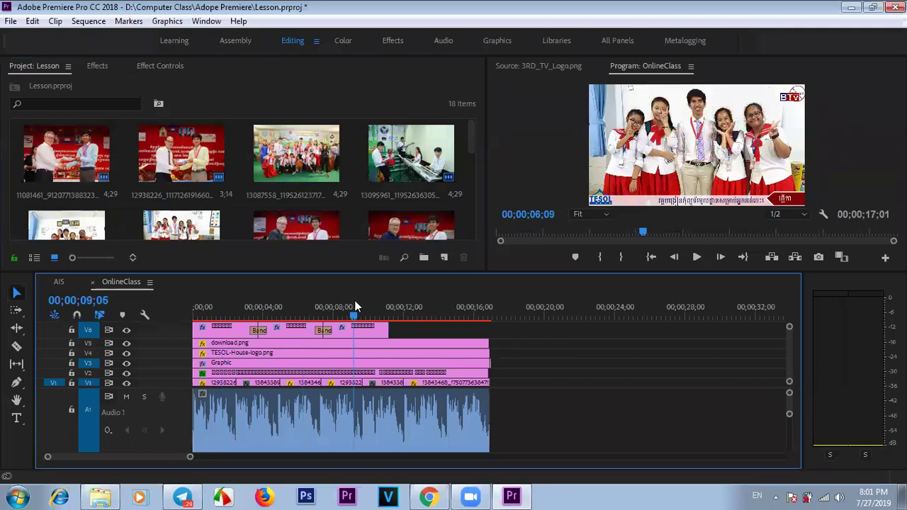